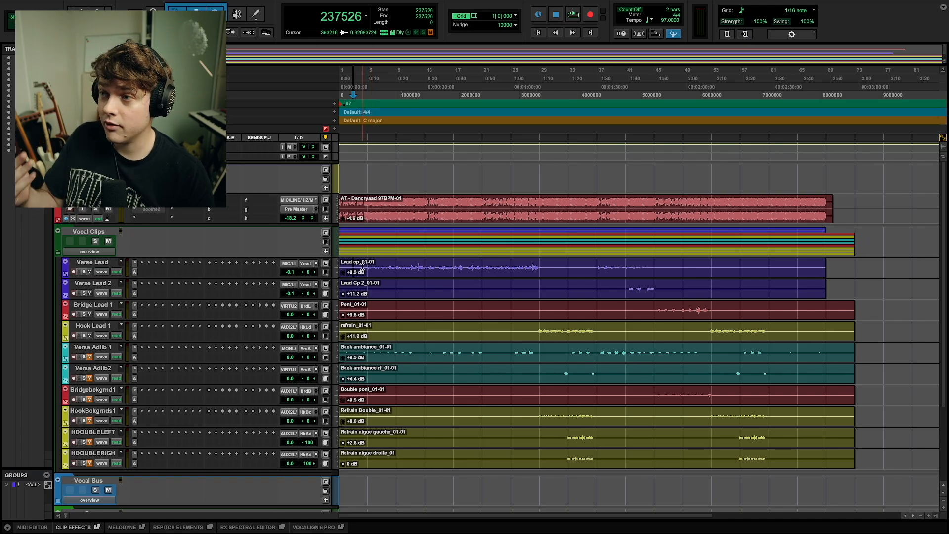
Play the mix from bar 3 and compare the Verse Lead waveform's levels in bars 11 to 13 and bars 5 to 11.
key("space")
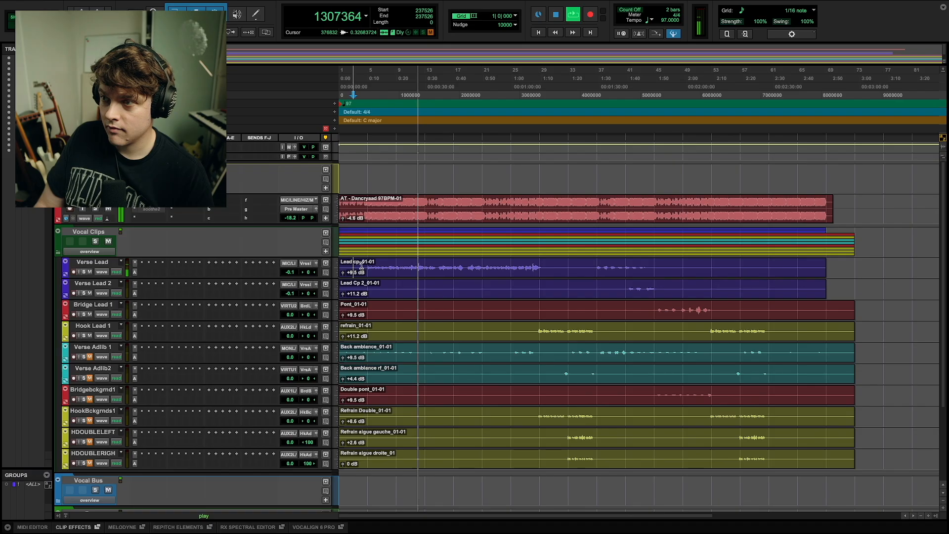
key("space")
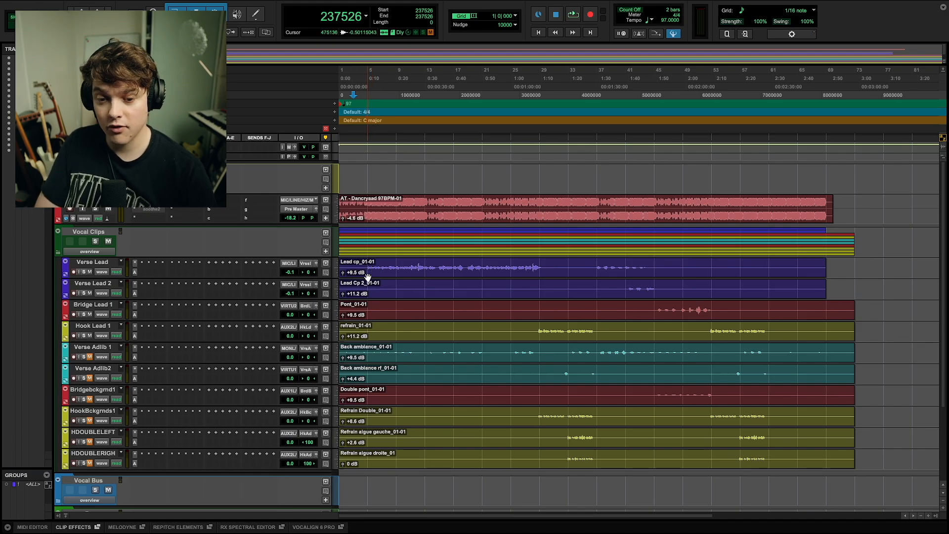
left_click(411, 267)
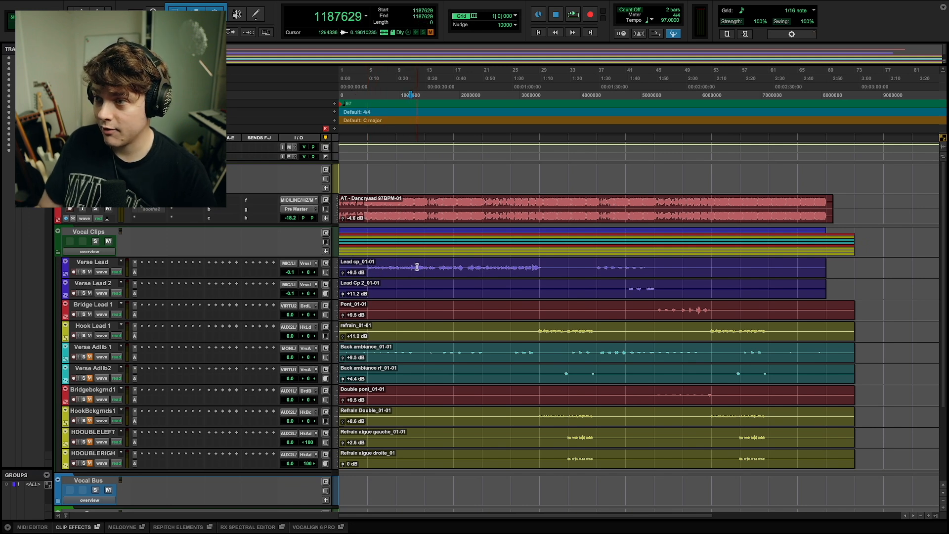
left_click_drag(411, 267, 425, 268)
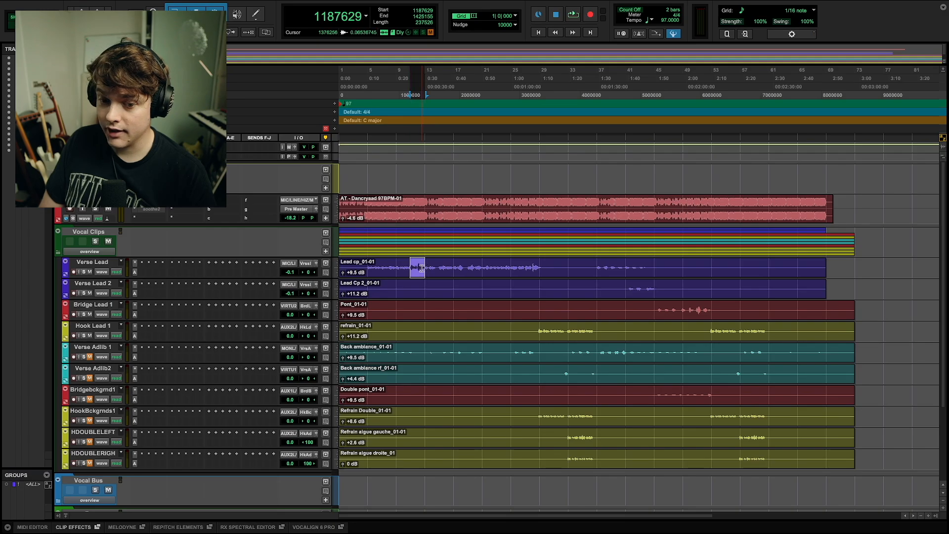
left_click_drag(368, 267, 409, 270)
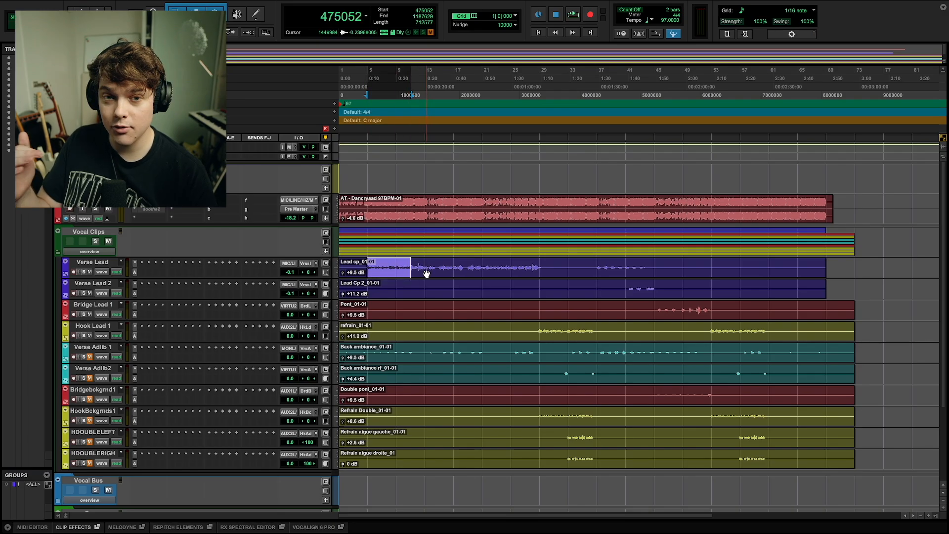
Level the Verse Lead clip in Melodyne, making quiet notes louder by 72 % and loud notes quieter by 69 %.
left_click(427, 274)
right_click(430, 271)
mouse_move(434, 270)
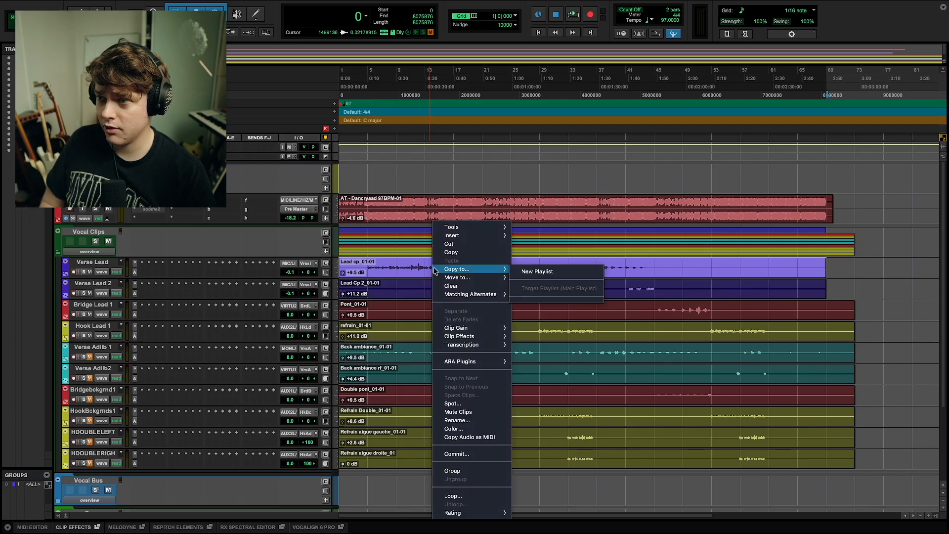
mouse_move(458, 361)
left_click(538, 365)
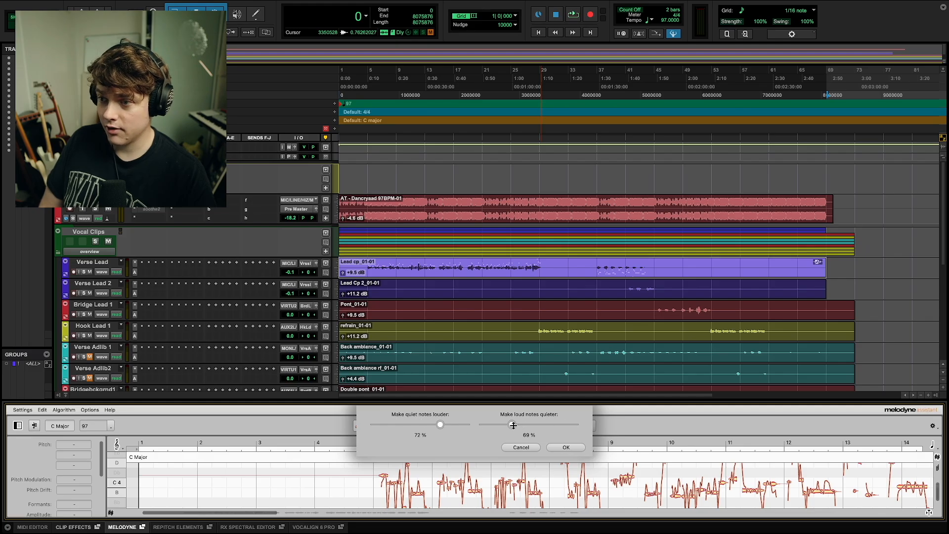
left_click(566, 447)
Render the Melodyne edit into the Verse Lead clip and close the Melodyne editor.
right_click(498, 267)
left_click(597, 388)
left_click_drag(367, 265, 655, 267)
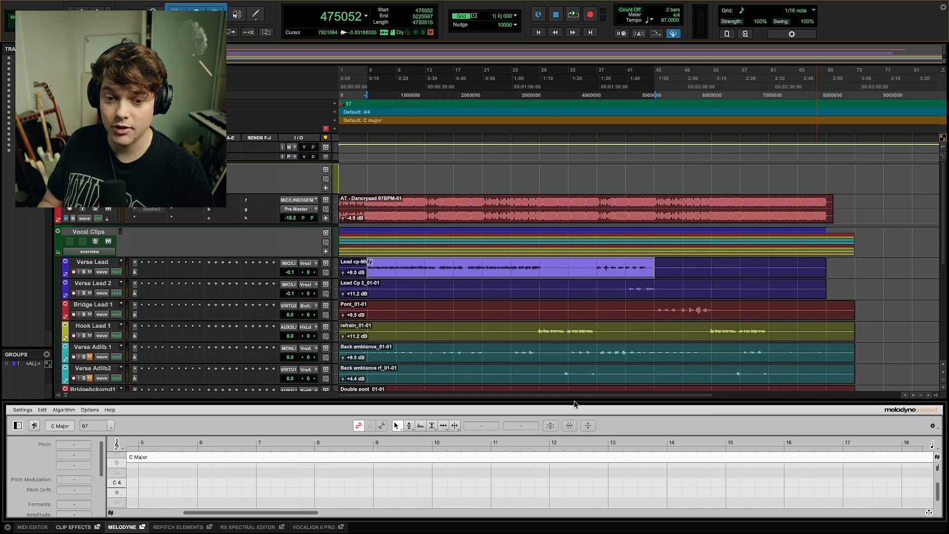
left_click_drag(207, 531, 208, 532)
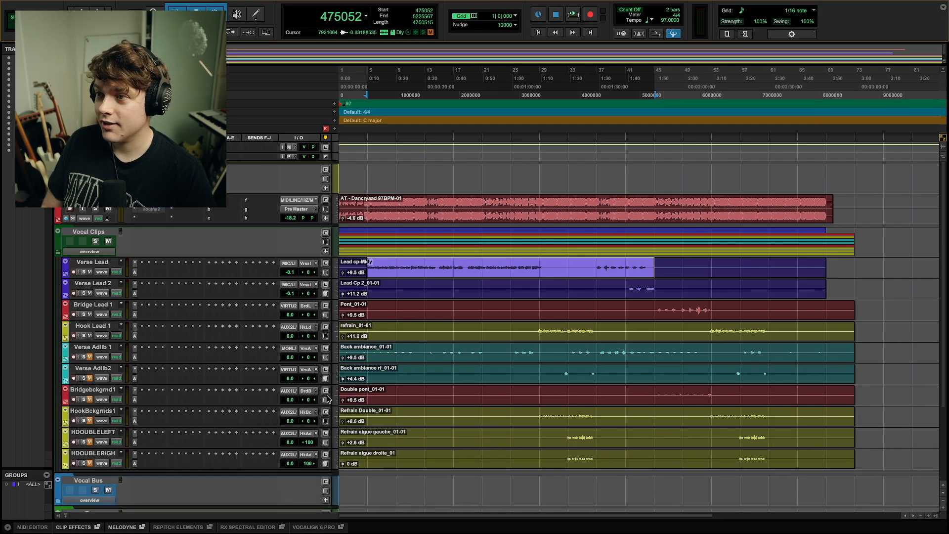
Zoom in on the start of the rendered Verse Lead clip and enlarge the track's height.
left_click(363, 276)
scroll(362, 277, "down", 1)
scroll(363, 277, "right", 3)
scroll(484, 248, "left", 3)
scroll(485, 249, "up", 3)
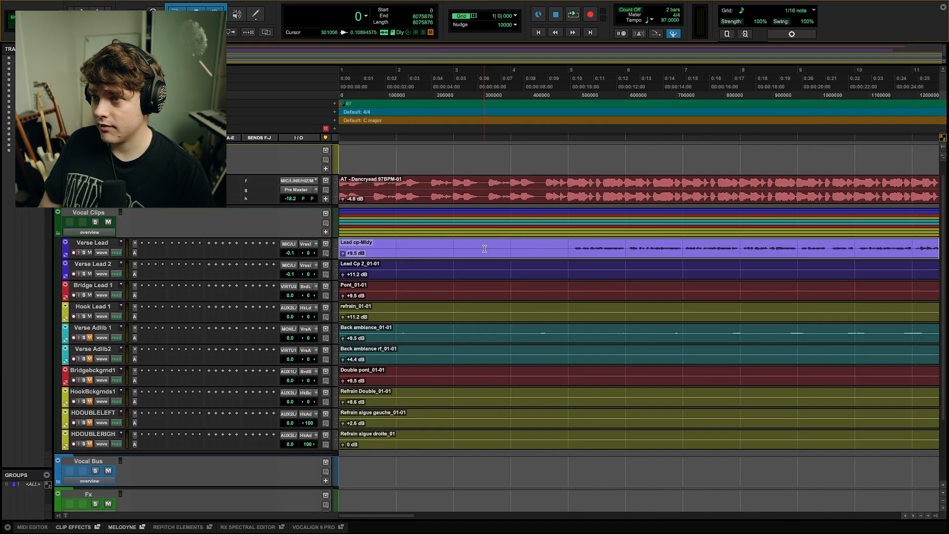
key("ctrl+Up")
key("ctrl+Up")
left_click(548, 263)
Look through the Verse Lead waveform along the timeline, examining the phrases and the gaps between them.
scroll(544, 267, "right", 3)
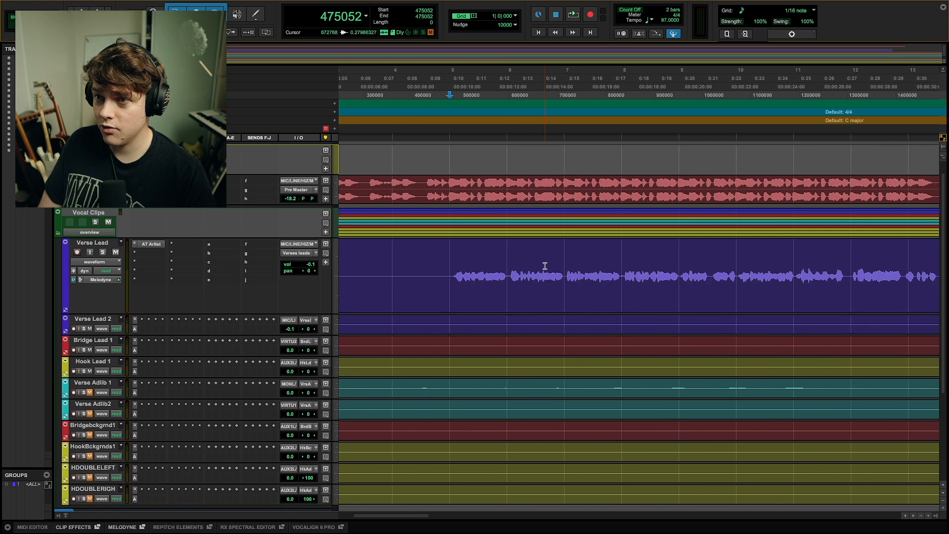
scroll(542, 267, "left", 1)
left_click(423, 269)
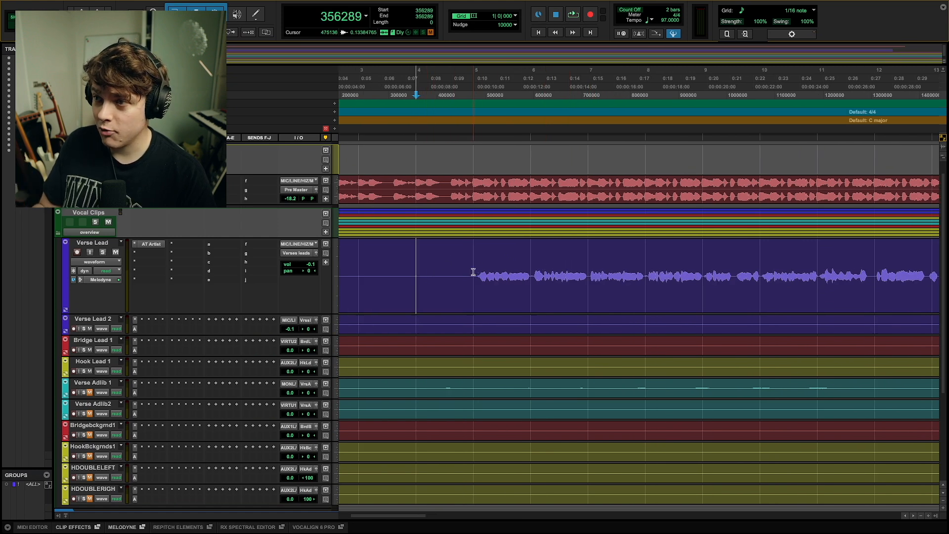
scroll(473, 272, "left", 3)
scroll(530, 282, "right", 4)
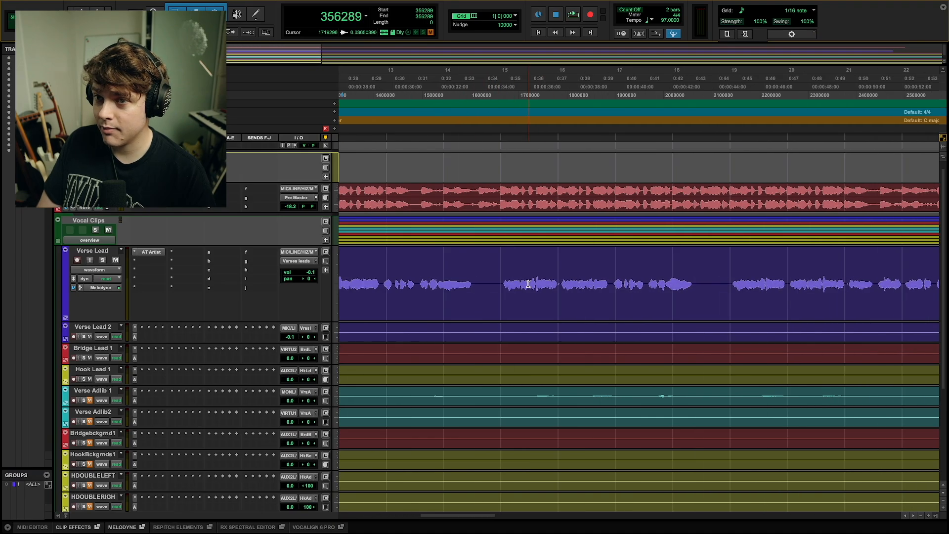
scroll(767, 282, "right", 6)
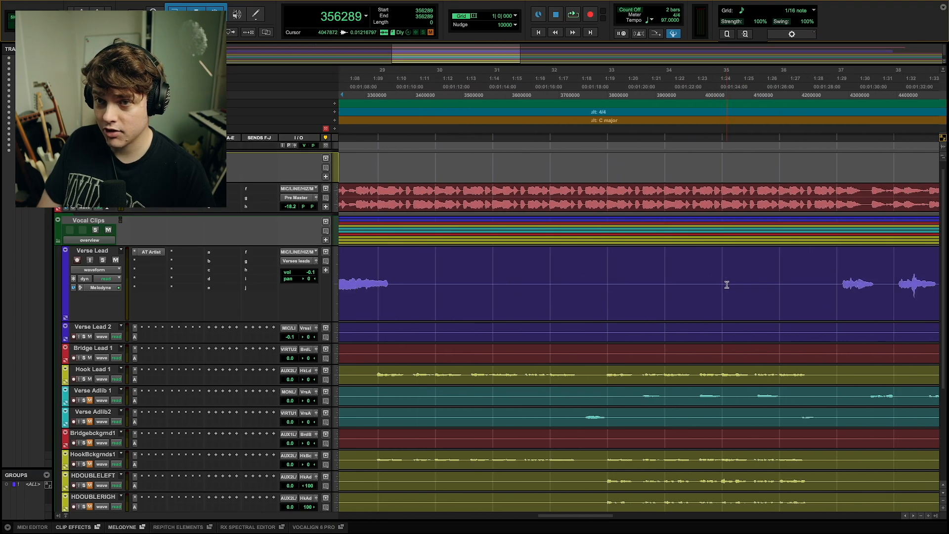
scroll(726, 284, "left", 10)
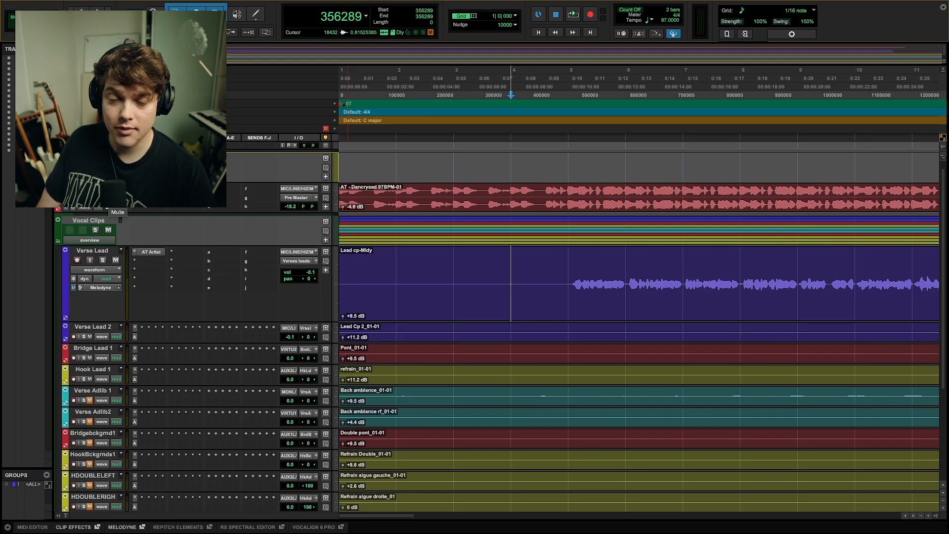
Delete the empty part of the Verse Lead clip before bar 5.
left_click(568, 280)
key("space")
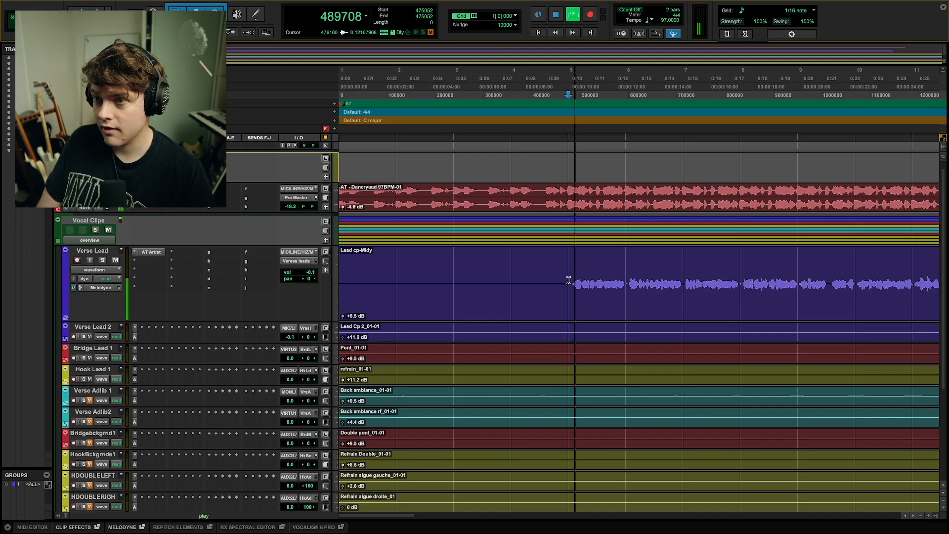
key("space")
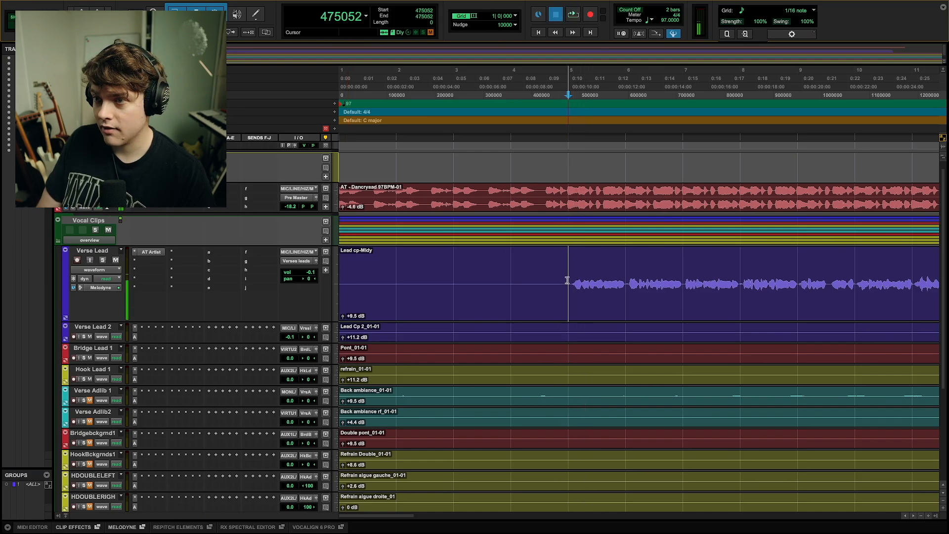
left_click_drag(567, 280, 289, 302)
key("Delete")
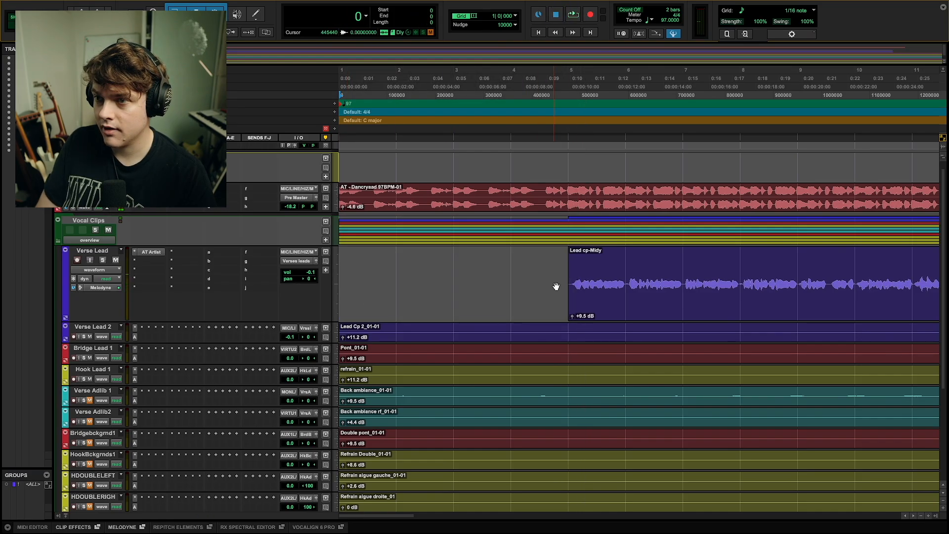
Play the trimmed Verse Lead clip from bar 5.
left_click(568, 261)
key("space")
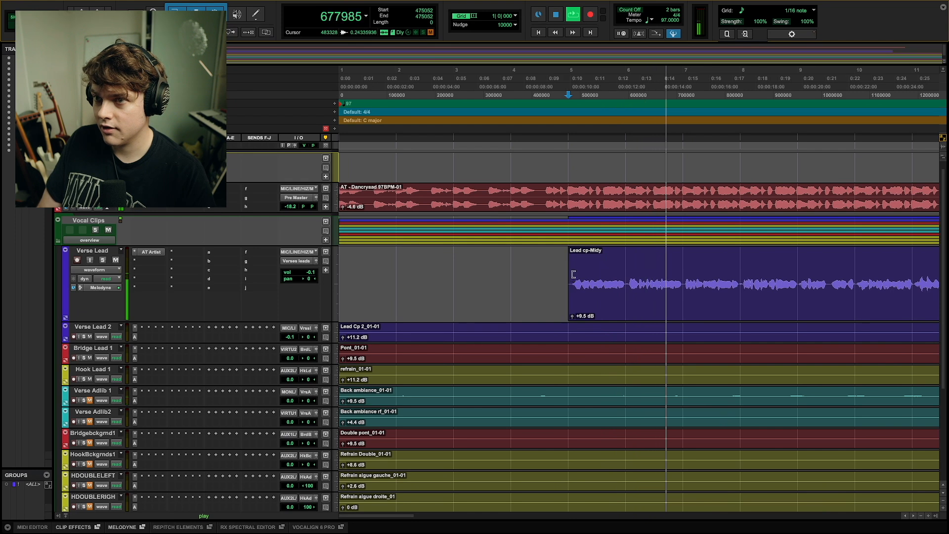
key("space")
Trim the Verse Lead clip's start to about sample 480896, just before the first phrase, and add a fade-in about 8576 samples long.
key("t")
key("t")
key("t")
left_click_drag(642, 280, 689, 250)
left_click(639, 276)
key("space")
key("space")
left_click(689, 264)
left_click_drag(691, 263, 696, 262)
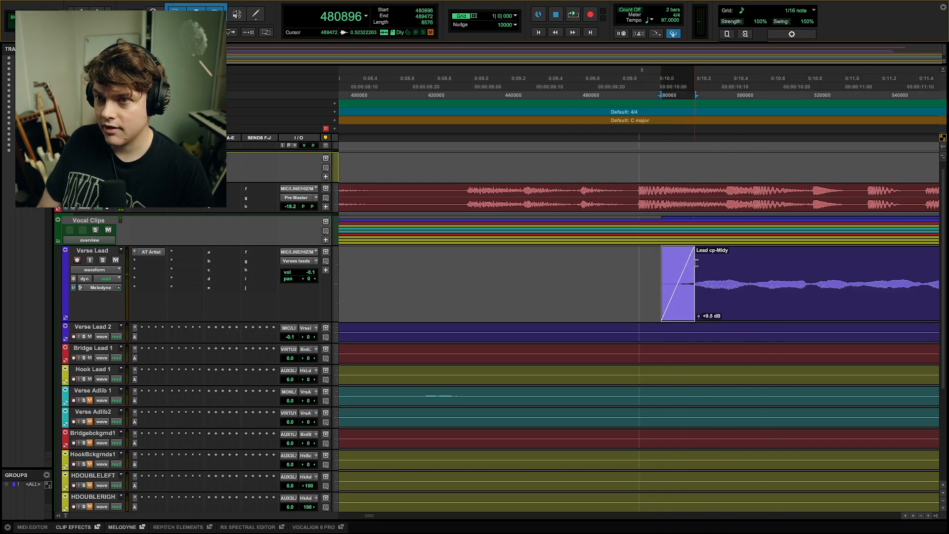
Lengthen the fade-in at the start of the Verse Lead clip into the first phrase, auditioning it from bar 5.
left_click(634, 282)
key("space")
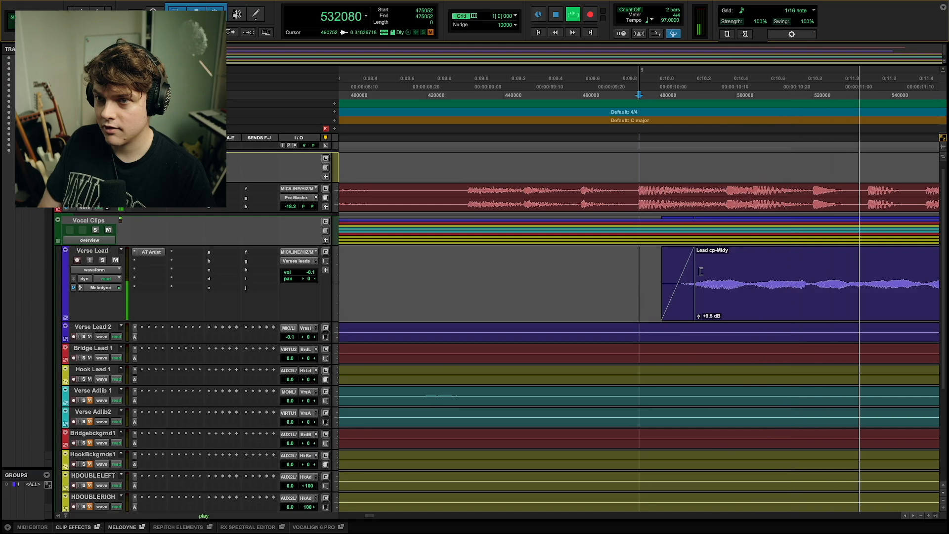
left_click_drag(689, 268, 701, 267)
key("space")
left_click(634, 280)
key("space")
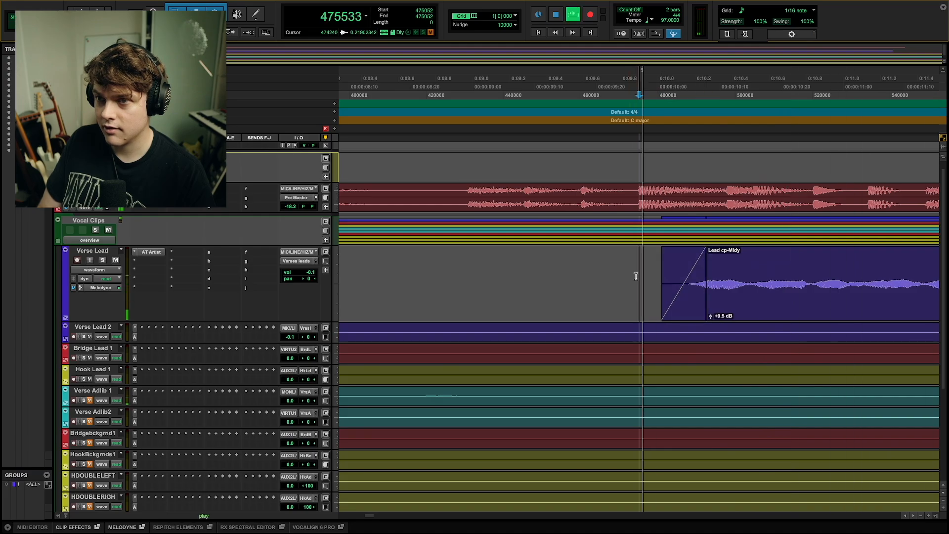
key("space")
left_click_drag(702, 267, 716, 266)
left_click(635, 280)
key("space")
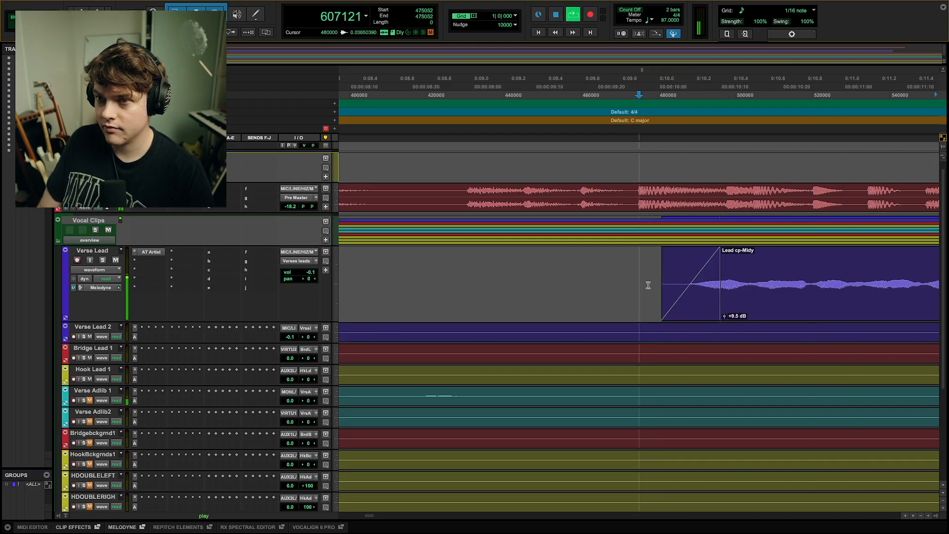
scroll(625, 289, "right", 10)
key("space")
Cut the gap between phrases at bar 7 of Verse Lead, samples 710784 to 718848, and fade both clip edges.
scroll(540, 288, "right", 4)
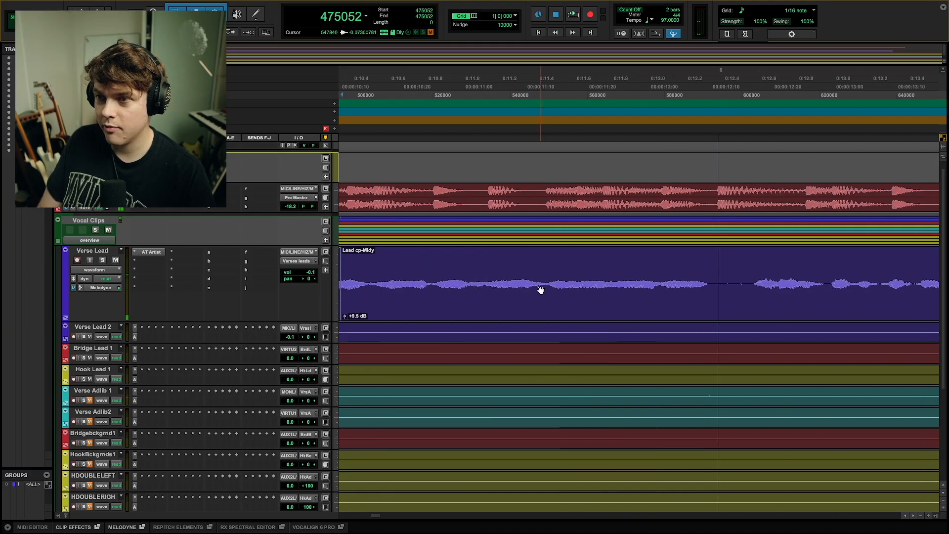
key("space")
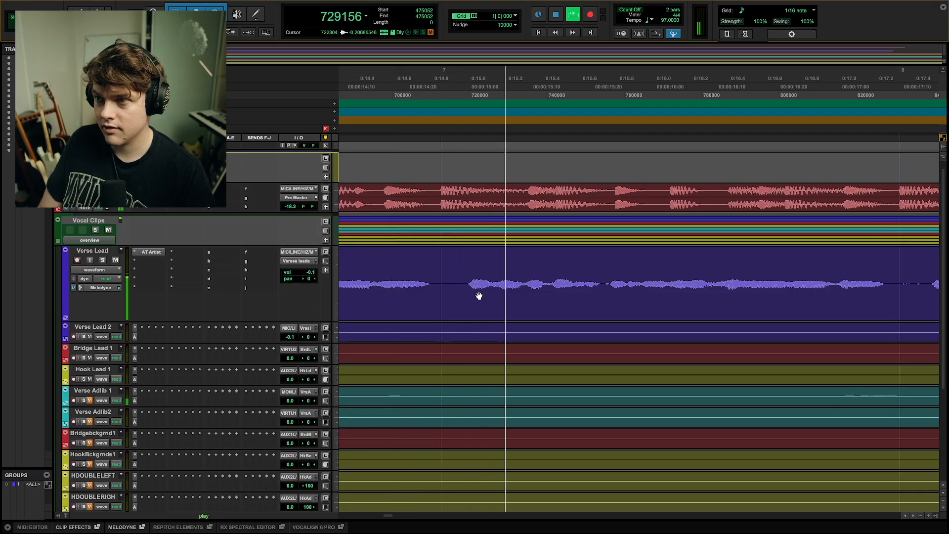
left_click(430, 266)
key("space")
key("space")
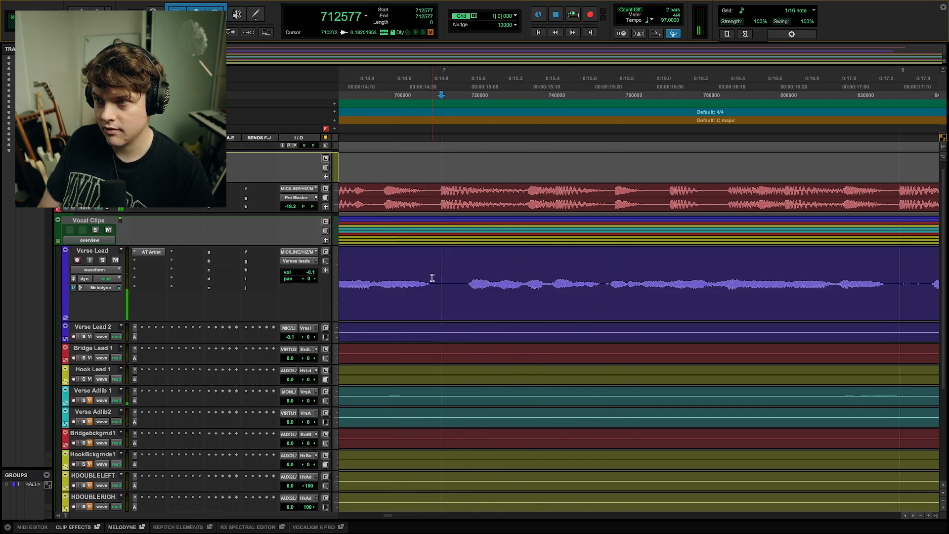
left_click_drag(433, 278, 463, 292)
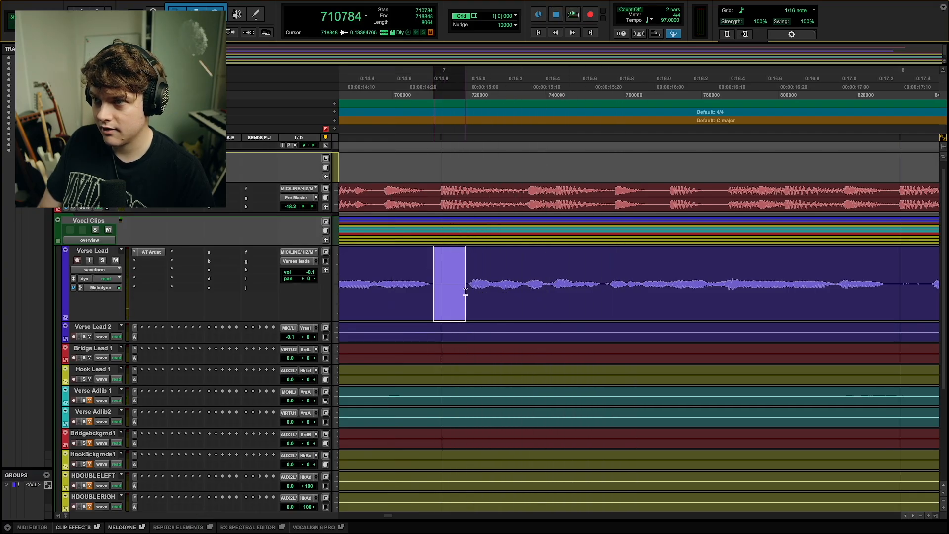
key("Delete")
left_click_drag(467, 253, 426, 255)
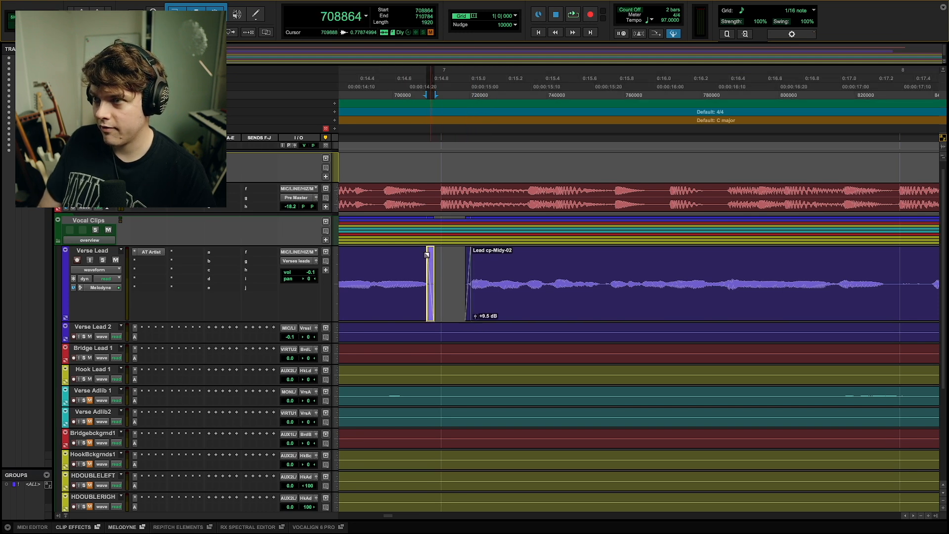
Play Verse Lead from sample 696192 across the faded cut at bar 7.
left_click(378, 271)
key("space")
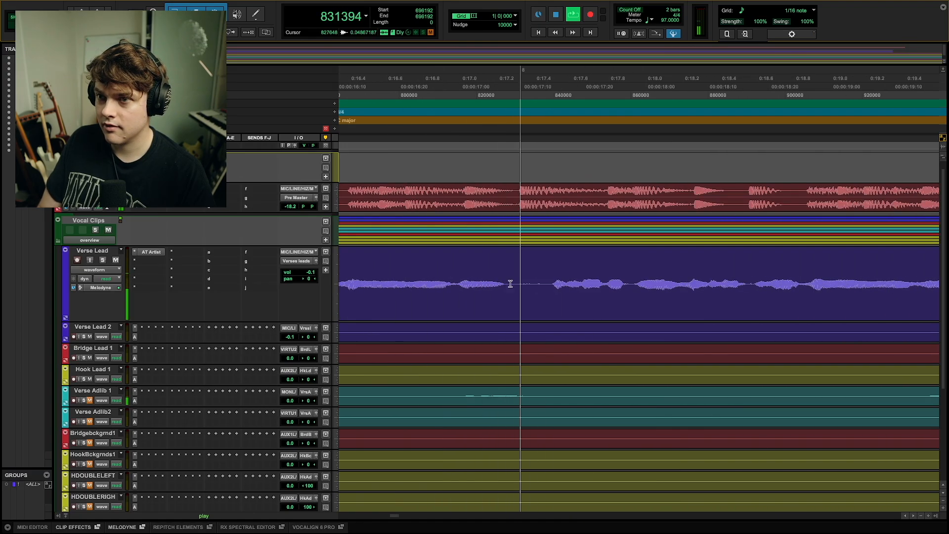
key("space")
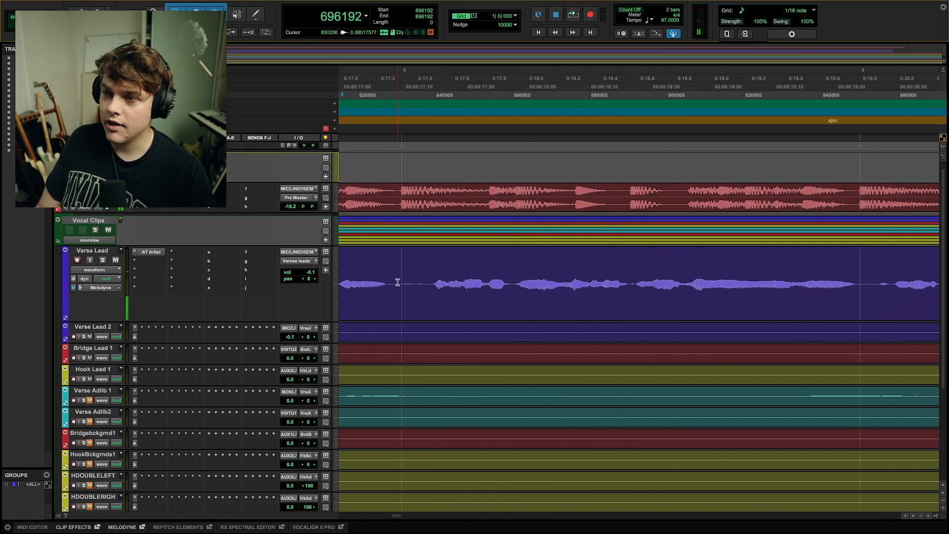
Examine the quiet gap between phrases at bar 8 of Verse Lead and play the track from there.
left_click_drag(399, 284, 430, 285)
left_click(415, 285)
scroll(404, 280, "left", 1)
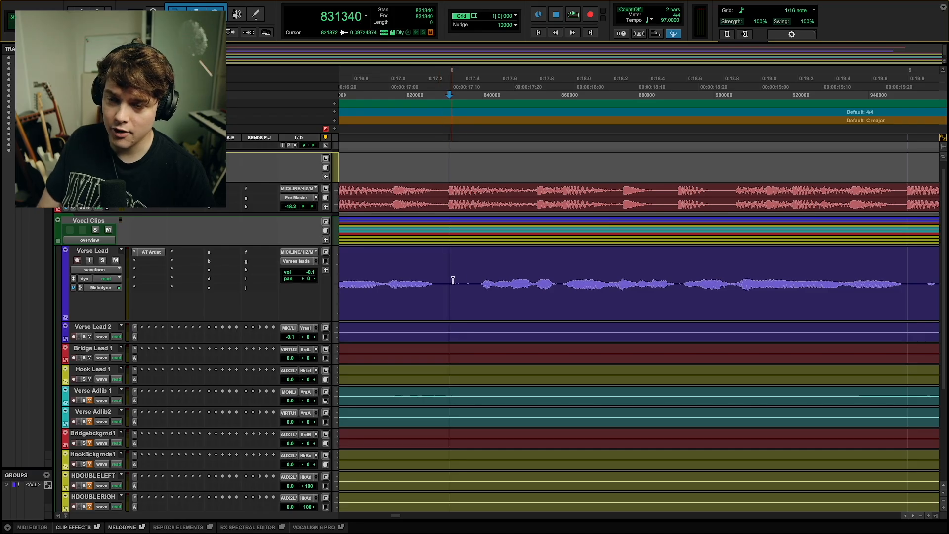
scroll(459, 280, "up", 1)
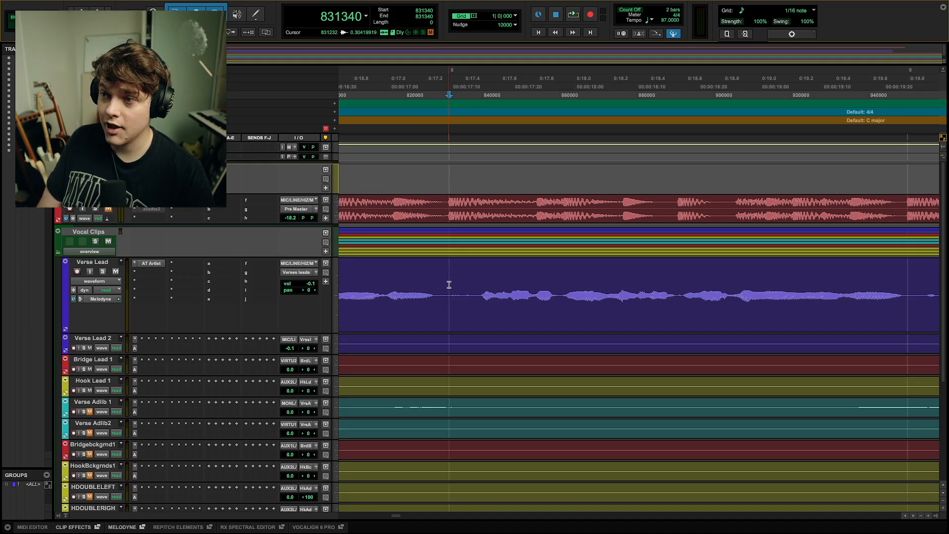
key("space")
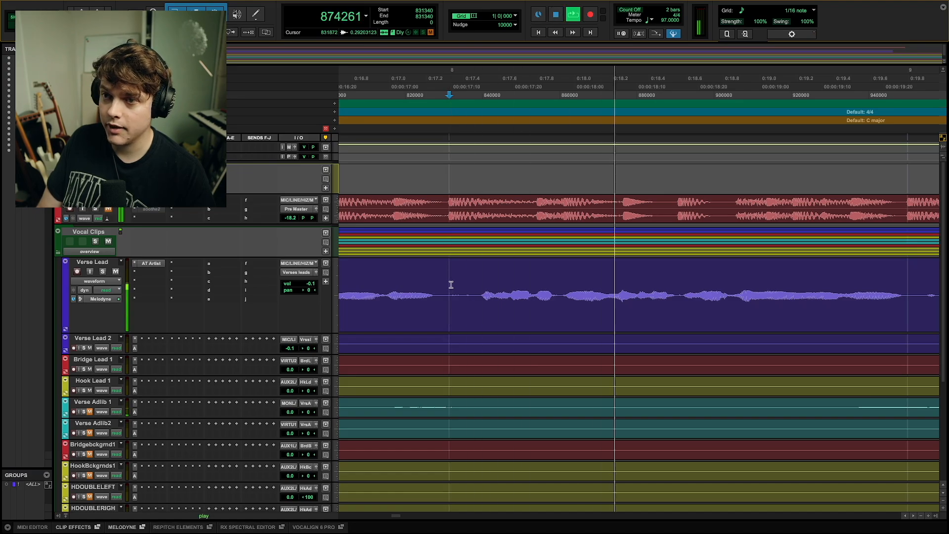
key("space")
Cut the gap between phrases at bar 9 of Verse Lead, samples 949888 to 954368, fade both clip edges and audition the cut.
left_click(504, 288)
key("space")
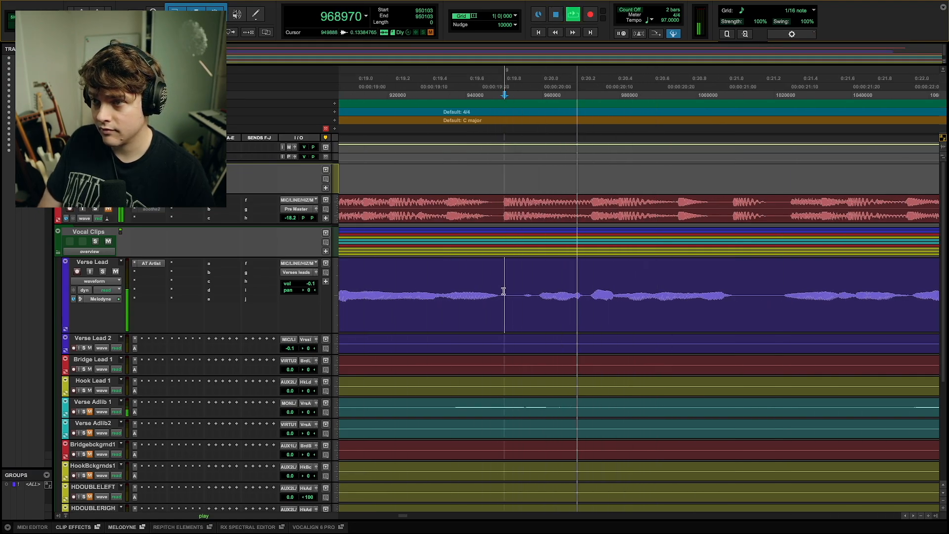
key("space")
left_click_drag(503, 289, 520, 298)
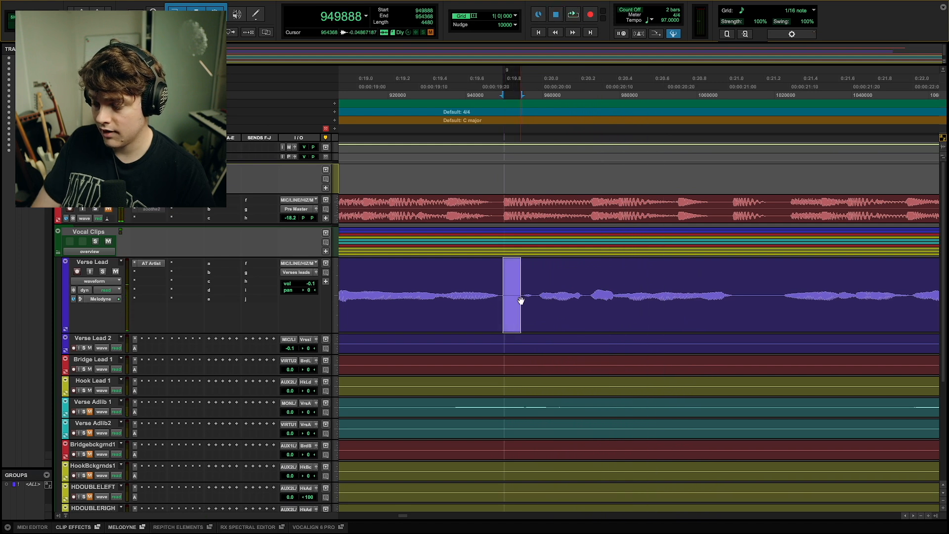
key("Delete")
left_click_drag(501, 265, 527, 271)
left_click(444, 281)
key("space")
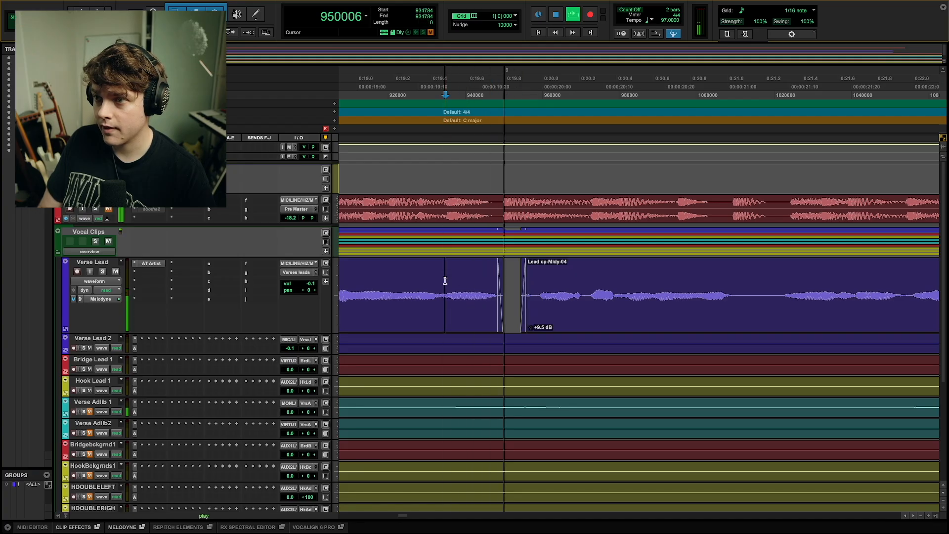
Cut the gap at bar 10 of Verse Lead from sample 1068672, fade both clip edges and play from sample 1020416.
left_click(559, 291)
key("space")
key("space")
key("space")
left_click_drag(558, 295, 579, 302)
key("Delete")
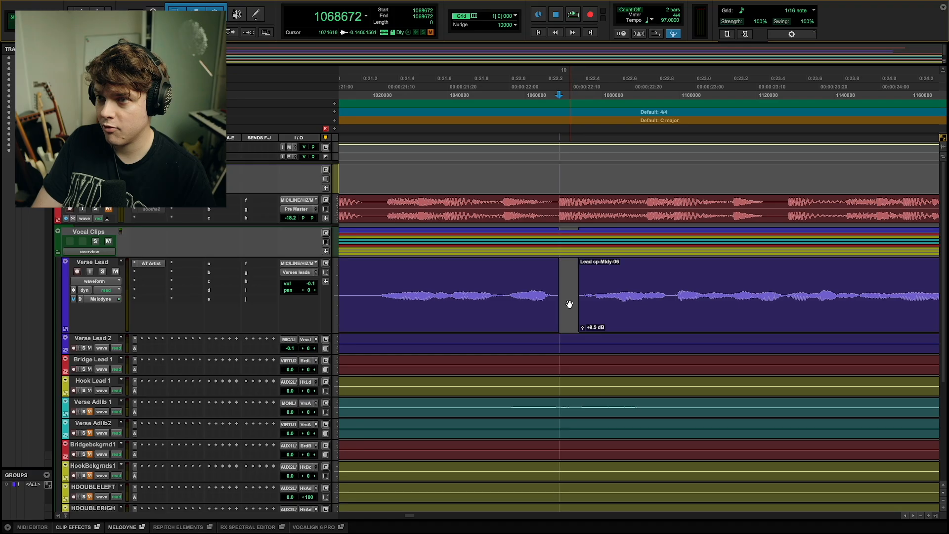
left_click_drag(557, 270, 583, 264)
left_click(372, 283)
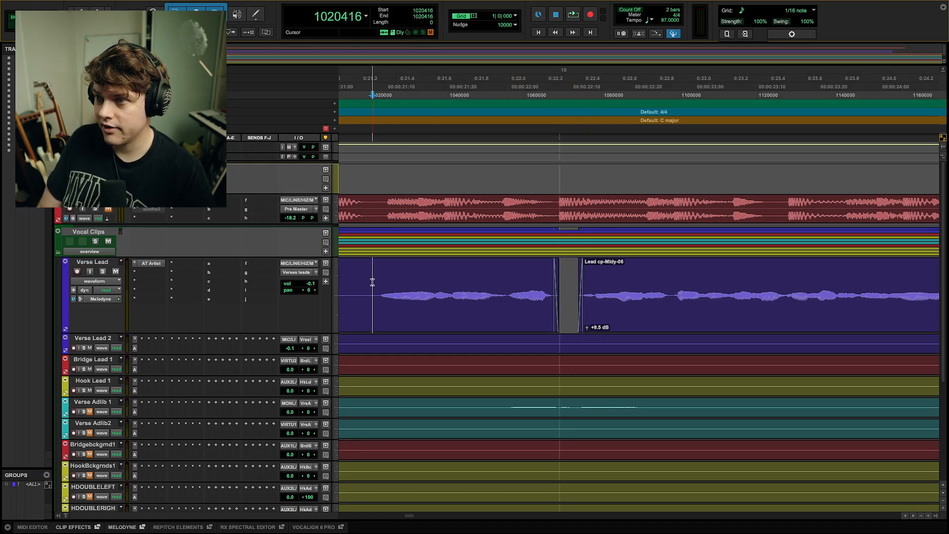
key("space")
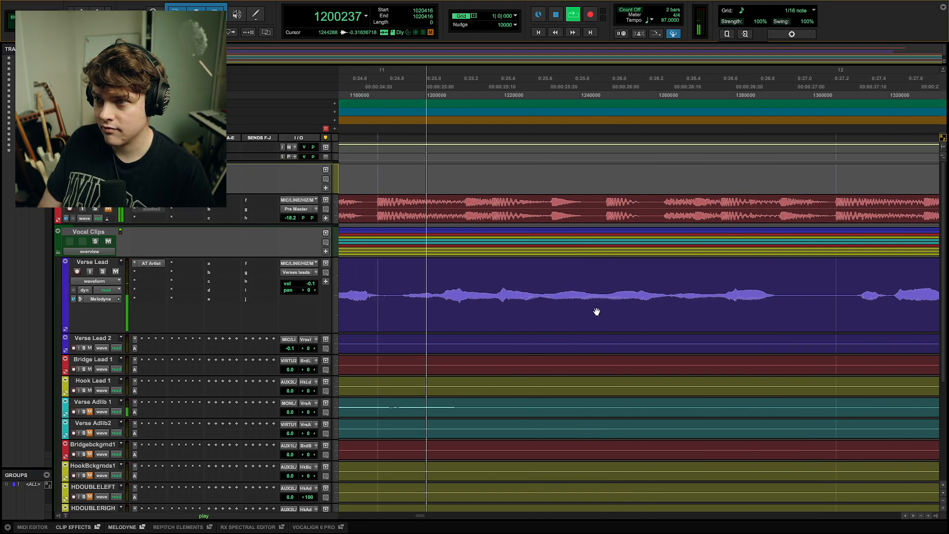
Cut the next short gap in Verse Lead, midway between bars 10 and 11, and fade both clip edges.
key("space")
left_click(428, 291)
left_click_drag(429, 292, 446, 306)
key("Delete")
left_click_drag(428, 261, 453, 264)
left_click(371, 280)
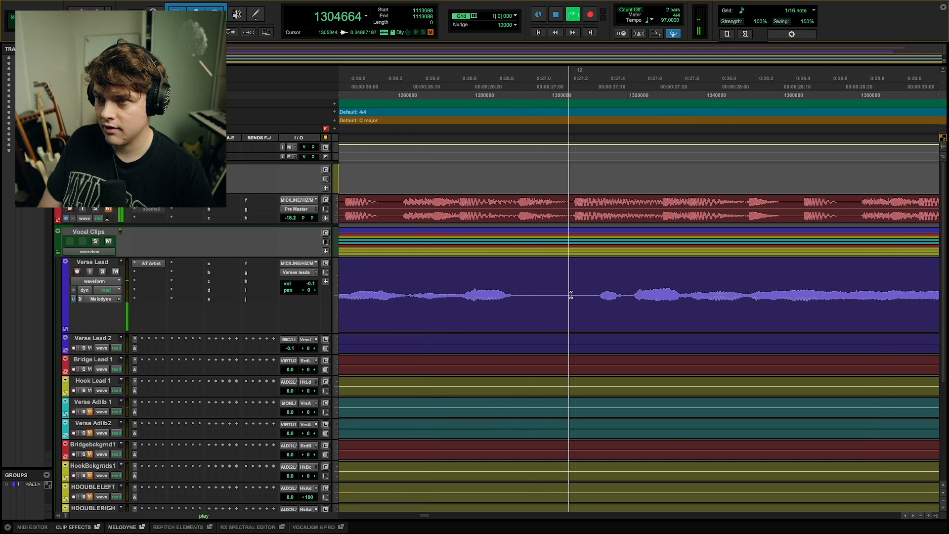
Cut the gap around bar 12 of Verse Lead from sample 1291264, fade both clip edges, with a 1024-sample fade-out, and audition it.
key("space")
left_click_drag(516, 293, 596, 307)
key("Delete")
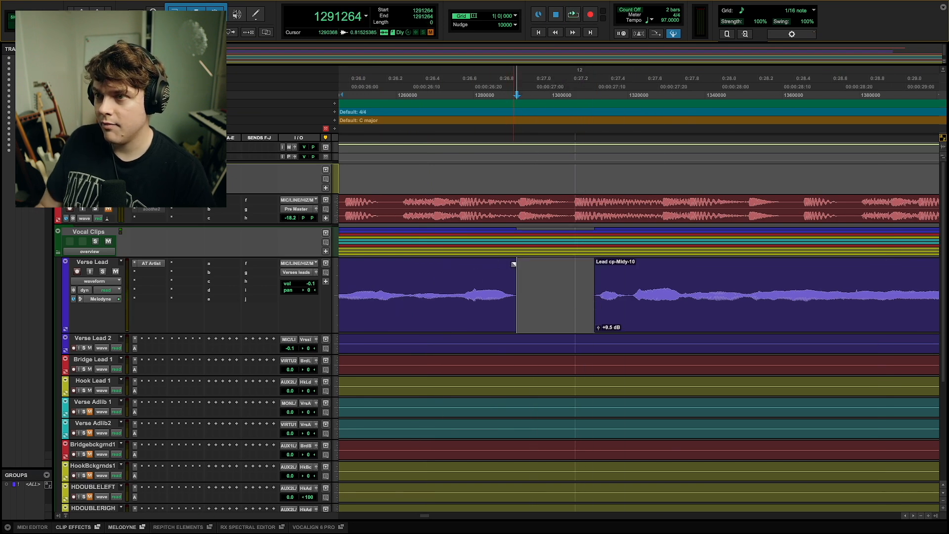
left_click_drag(512, 263, 515, 263)
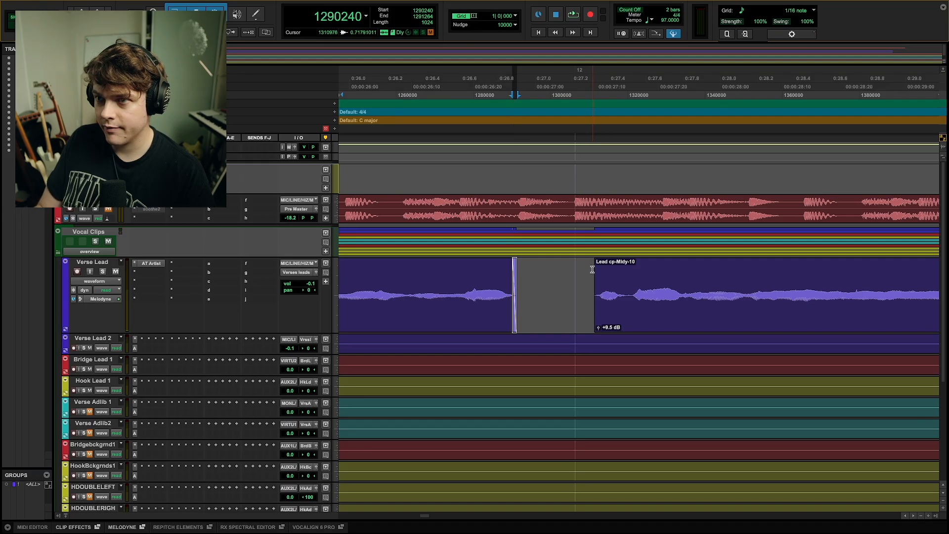
left_click_drag(596, 286, 597, 263)
left_click(377, 287)
key("space")
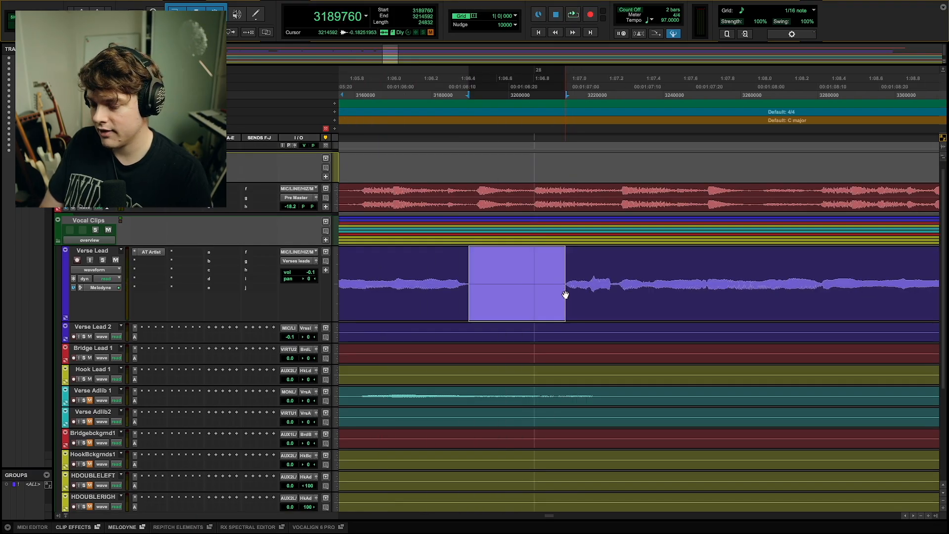
Cut the silence around bar 28 of Verse Lead, samples 3189760 to 3214592, and fade both clip edges.
key("Delete")
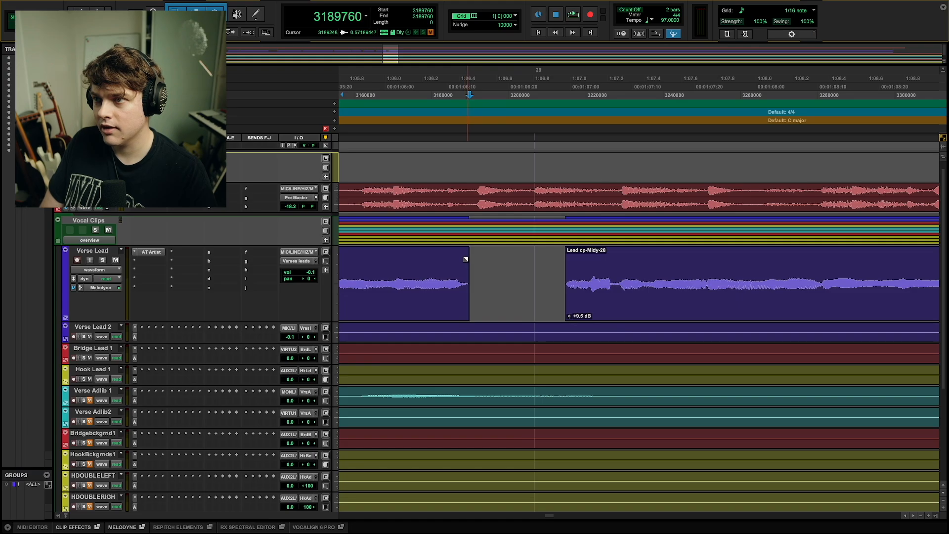
left_click_drag(464, 275, 470, 254)
left_click(565, 251)
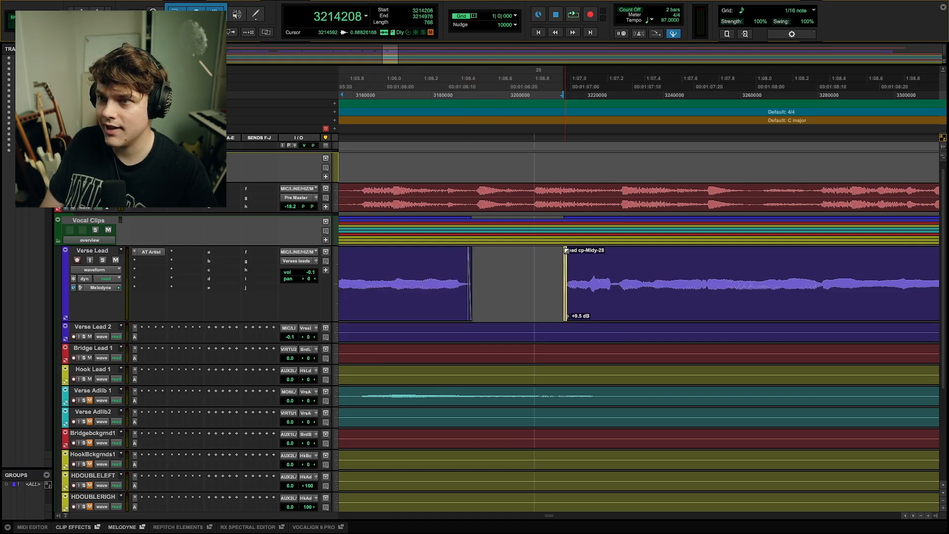
left_click(536, 269)
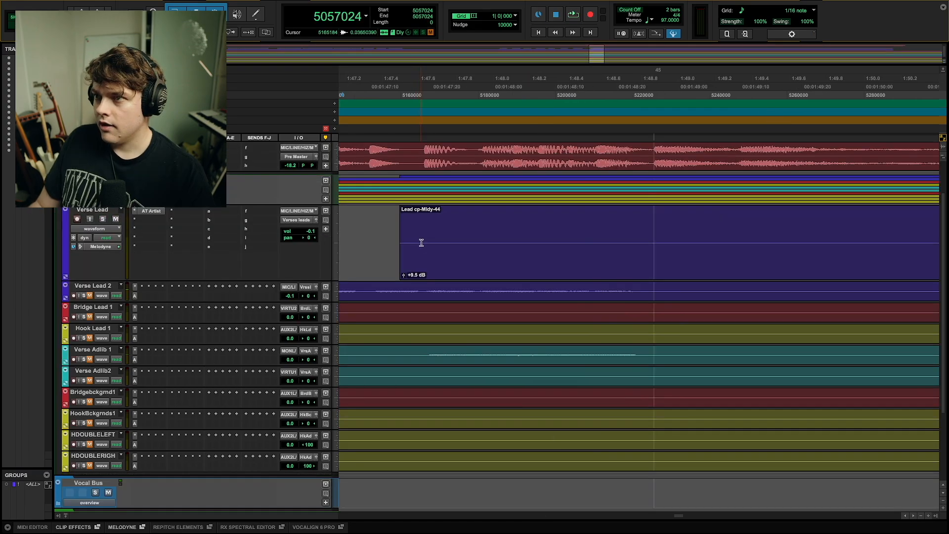
Delete the silent last clip of Verse Lead, Lead cp-Mldy-44, and return the cursor to the start of the first phrase.
key("super+bracketleft")
key("super+bracketleft")
key("super+bracketleft")
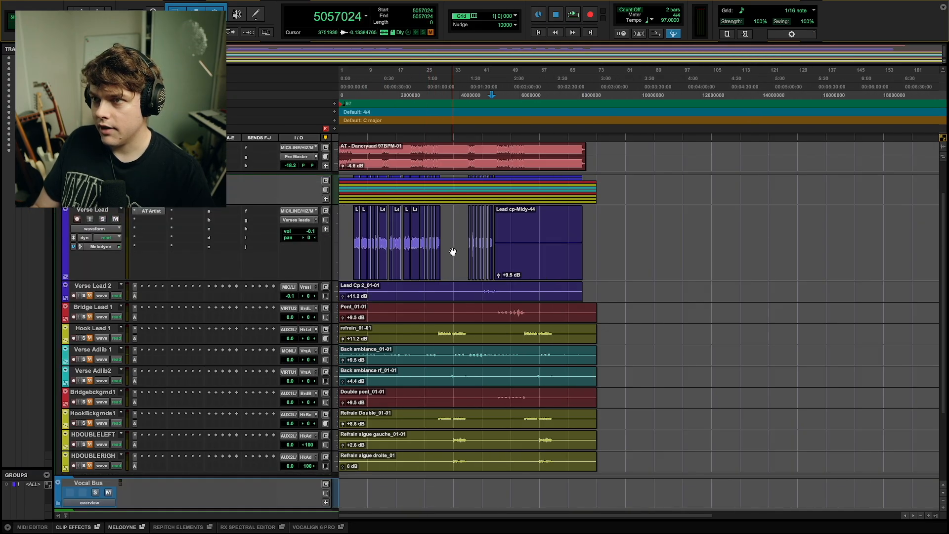
key("super+bracketright")
left_click(691, 261)
key("BackSpace")
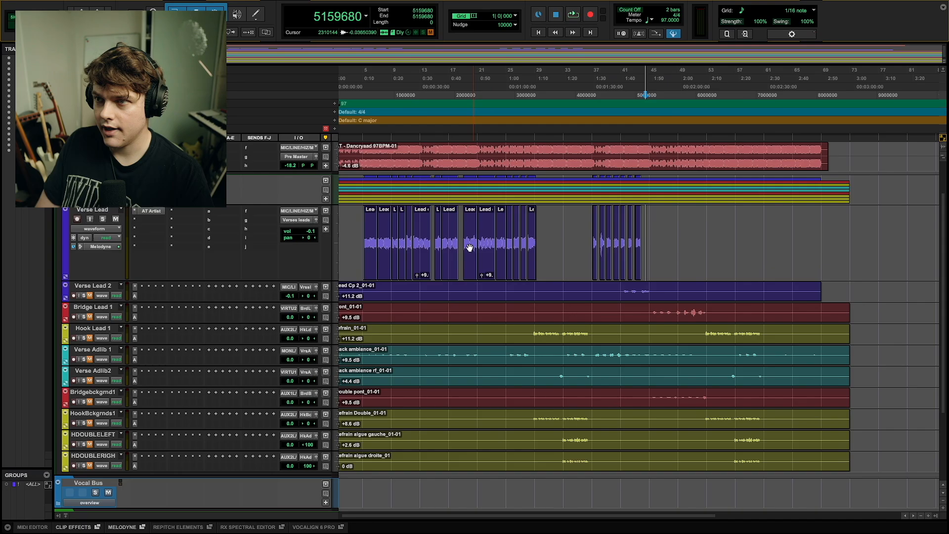
scroll(576, 254, "left", 1)
left_click(364, 241)
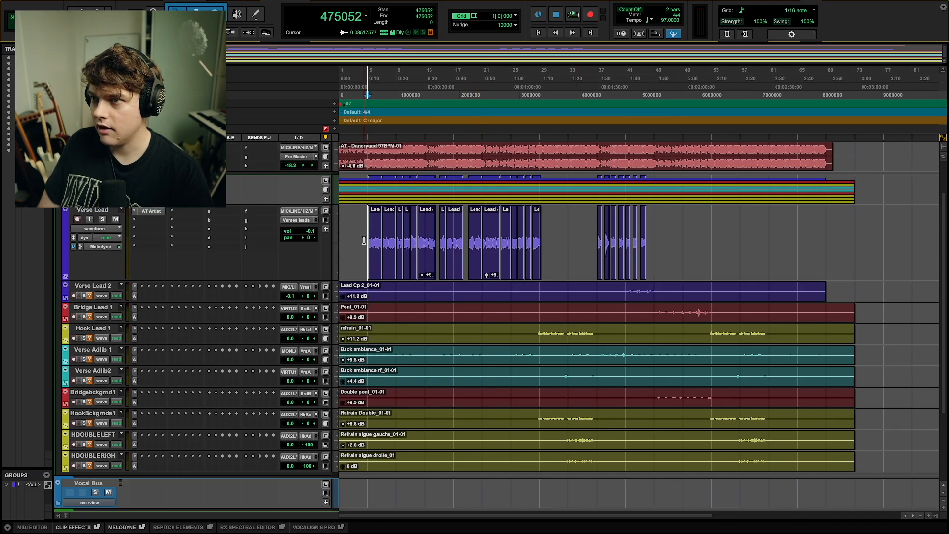
Separate the loud word in bar 38 of Verse Lead, samples 4430336 to 4441600, into its own clip.
left_click(607, 242)
key("super+bracketright")
key("super+bracketright")
key("super+bracketright")
key("super+bracketright")
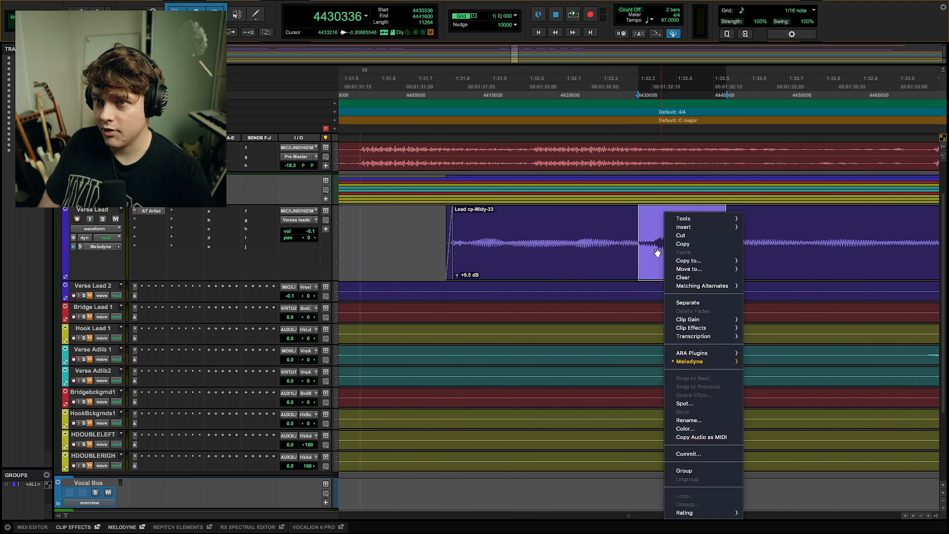
left_click(681, 301)
left_click(605, 249)
left_click(674, 250)
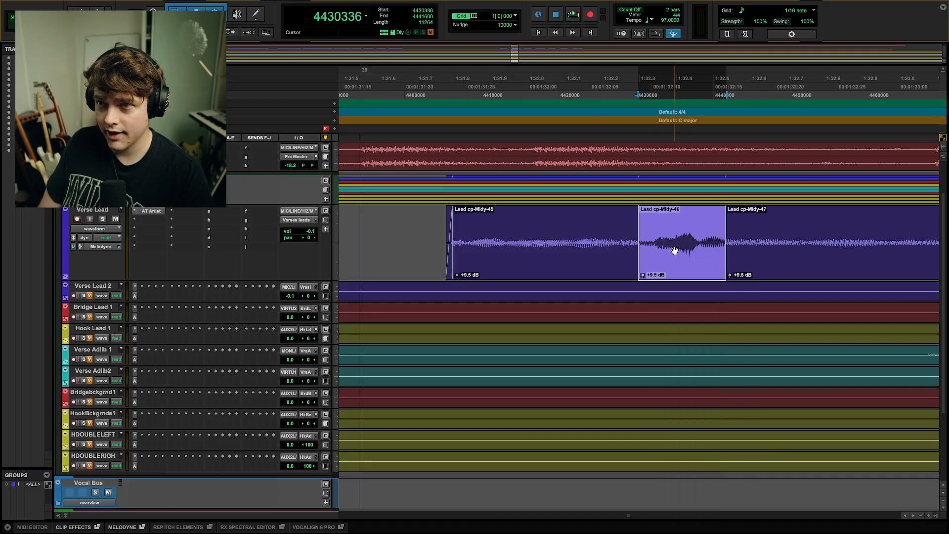
Lower the clip gain of the separated loud word in bar 38 to +6.0 dB, auditioning from sample 4394227.
left_click_drag(641, 276, 642, 277)
left_click(407, 242)
key("space")
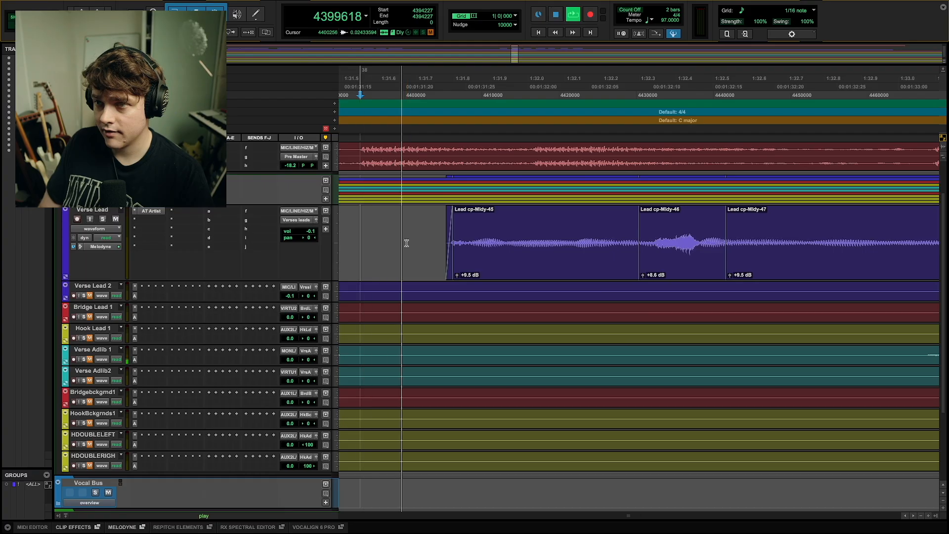
key("space")
left_click_drag(643, 276, 642, 278)
key("space")
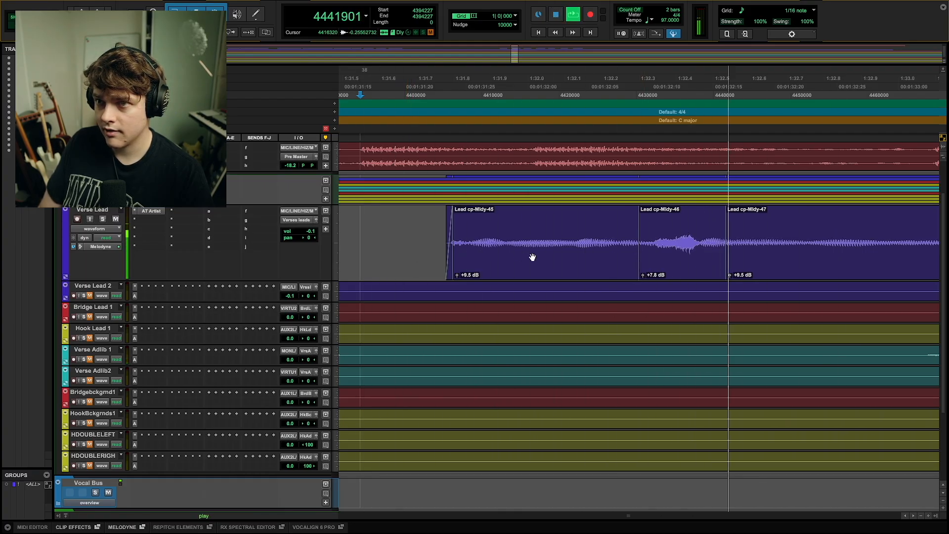
key("space")
left_click(642, 276)
left_click_drag(641, 275, 642, 277)
left_click(642, 276)
key("space")
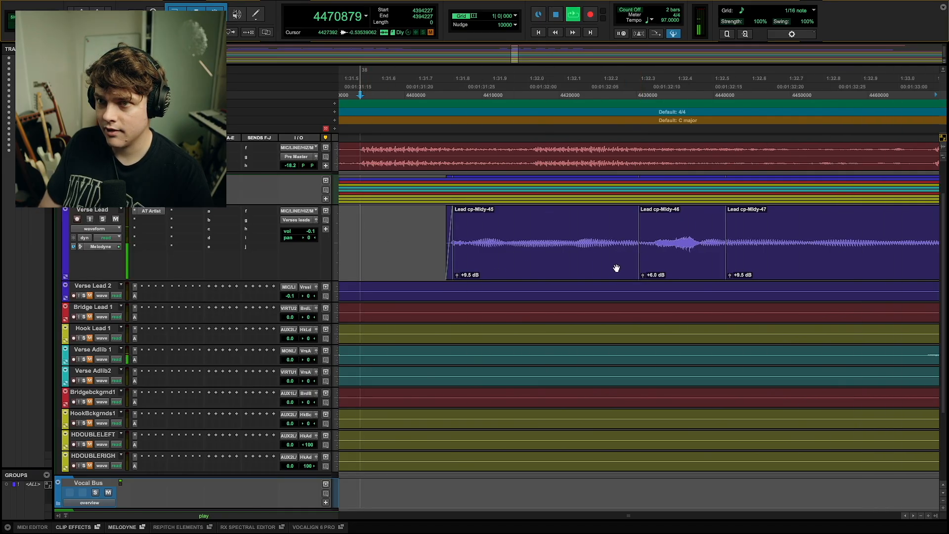
key("space")
Check the edited clips across Verse Lead and play the verse from sample 475052.
scroll(726, 254, "up", 2)
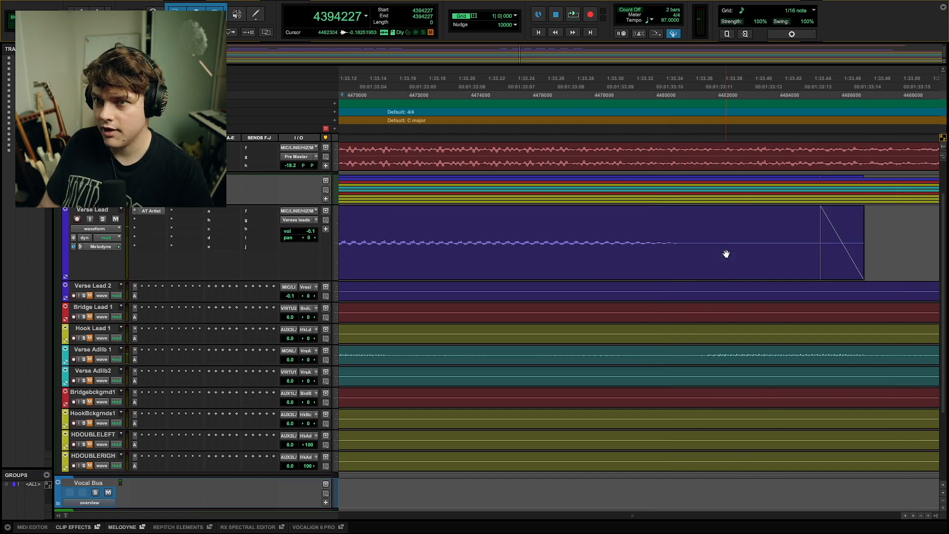
scroll(725, 255, "down", 8)
scroll(557, 261, "left", 5)
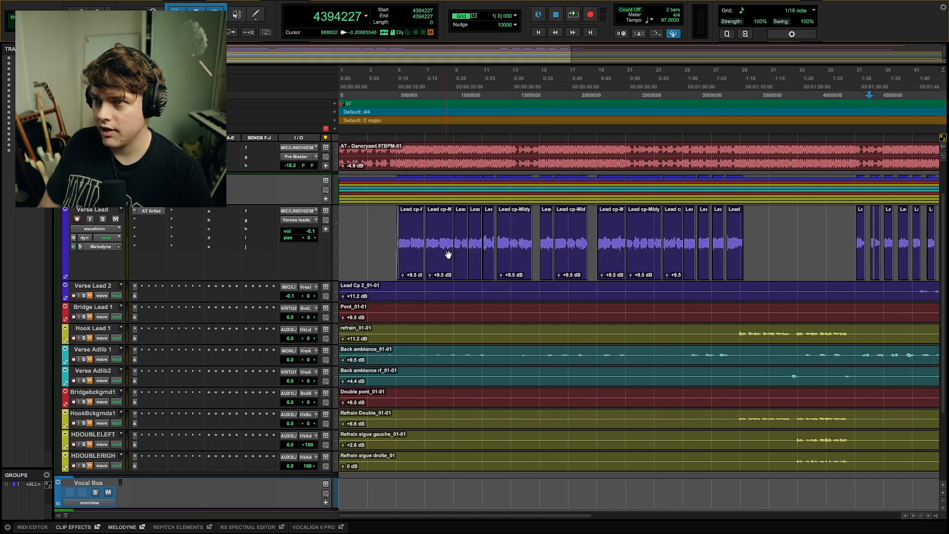
scroll(398, 296, "up", 2)
left_click(399, 300)
key("space")
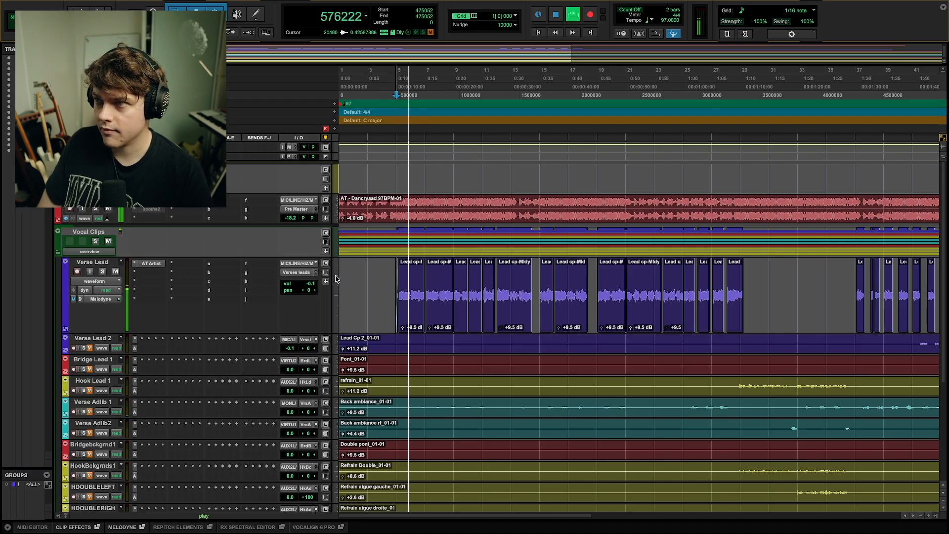
key("space")
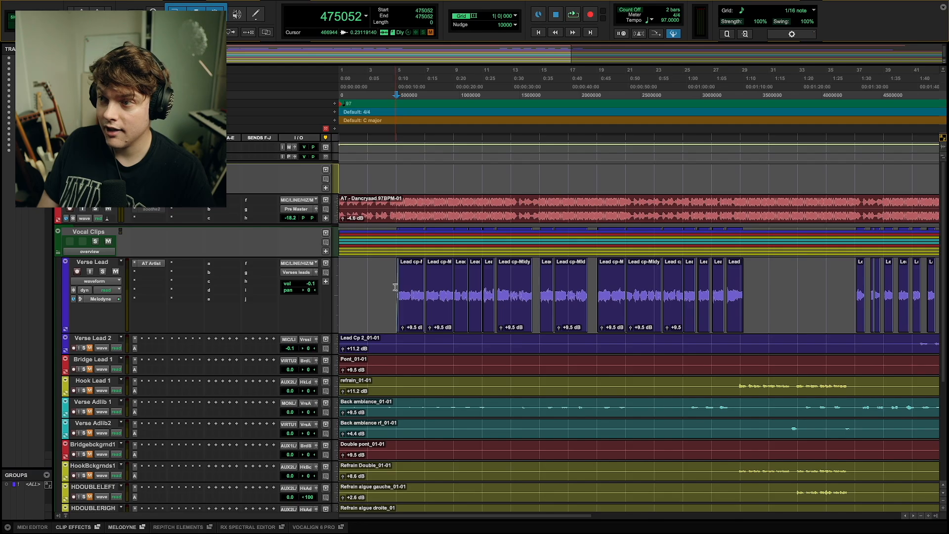
Move AT Artist to the second insert slot of Verse Lead and insert Clear (mono) in the first slot.
left_click(151, 270)
mouse_move(151, 266)
left_click(176, 248)
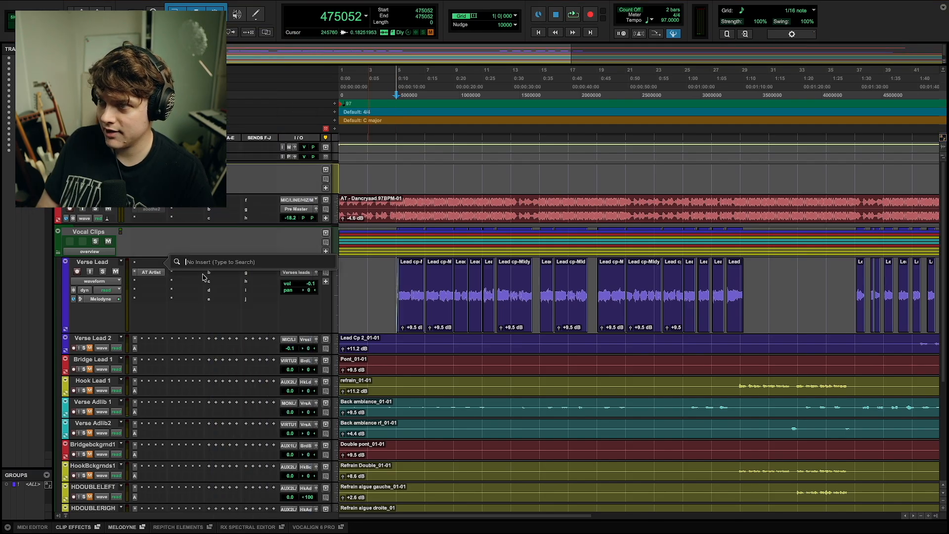
type("clear")
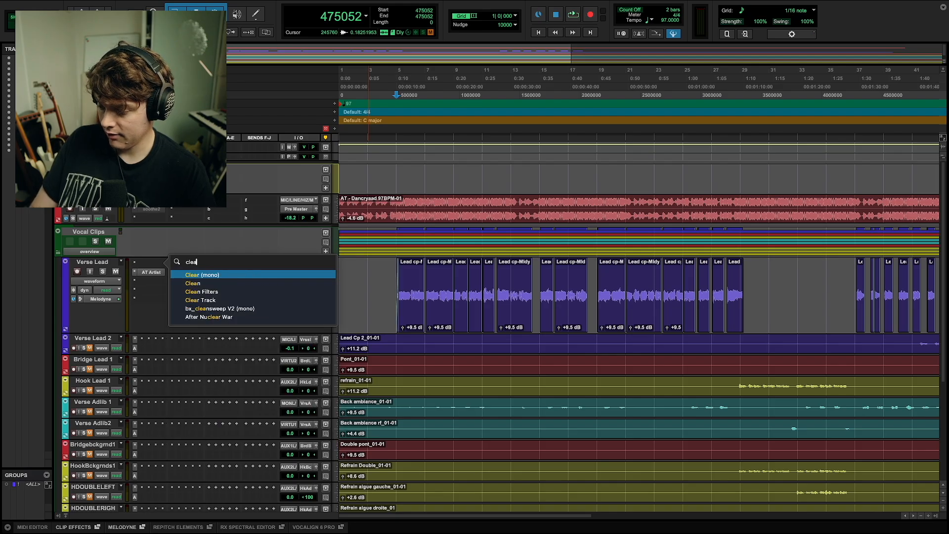
left_click(209, 276)
Set Clear's Ambience to -18.4 dB and Voice Reverb to -17.9 dB while the verse plays.
key("space")
left_click_drag(507, 398, 507, 401)
left_click_drag(767, 396, 758, 416)
left_click_drag(491, 373, 491, 377)
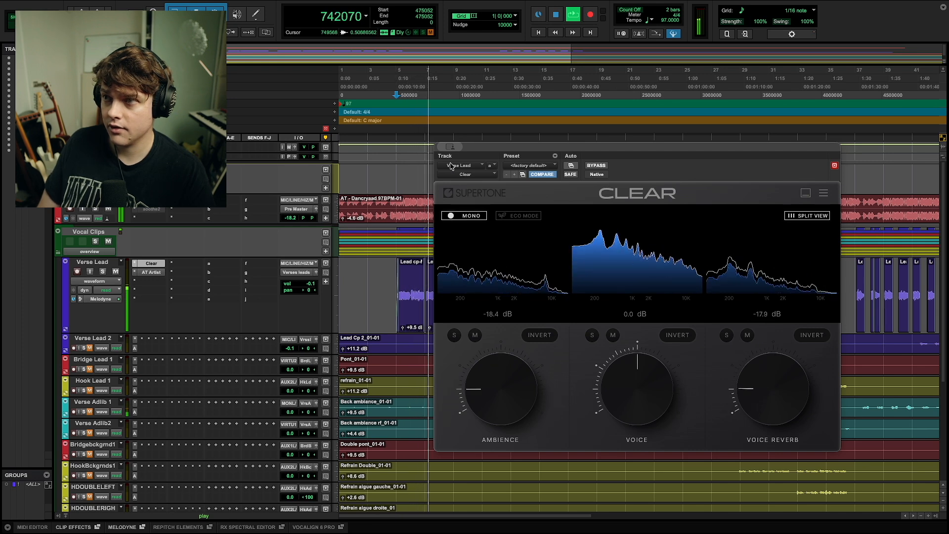
key("space")
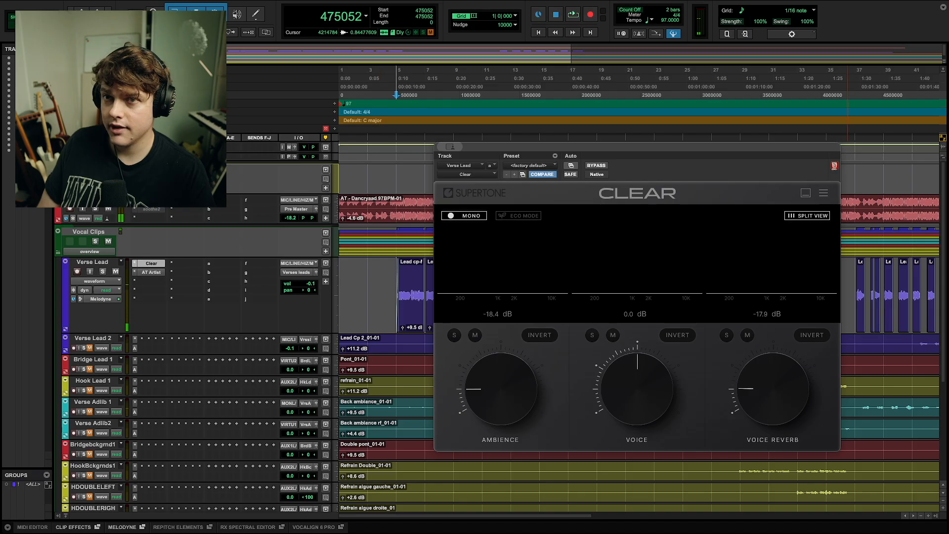
Compare Verse Lead with Clear bypassed and active by playing from sample 475052 in each state.
left_click(152, 265)
key("space")
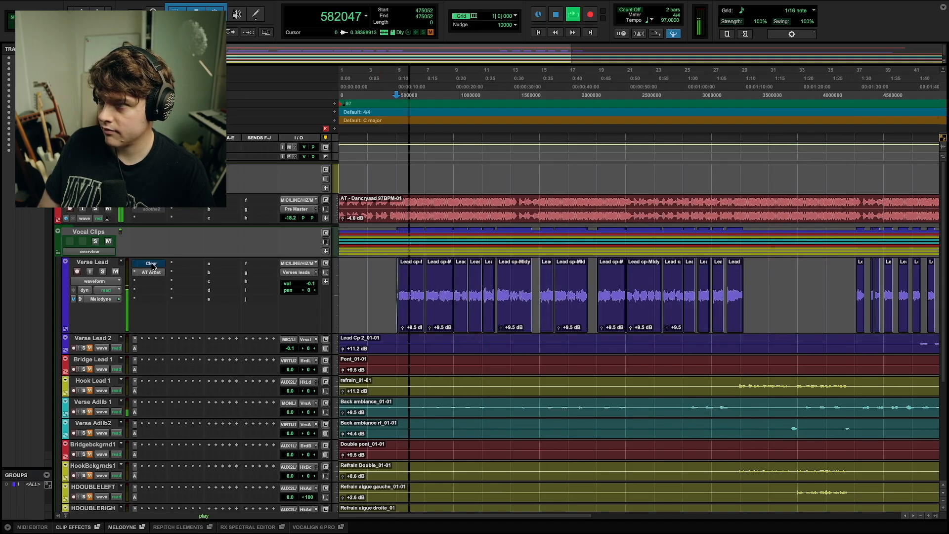
key("space")
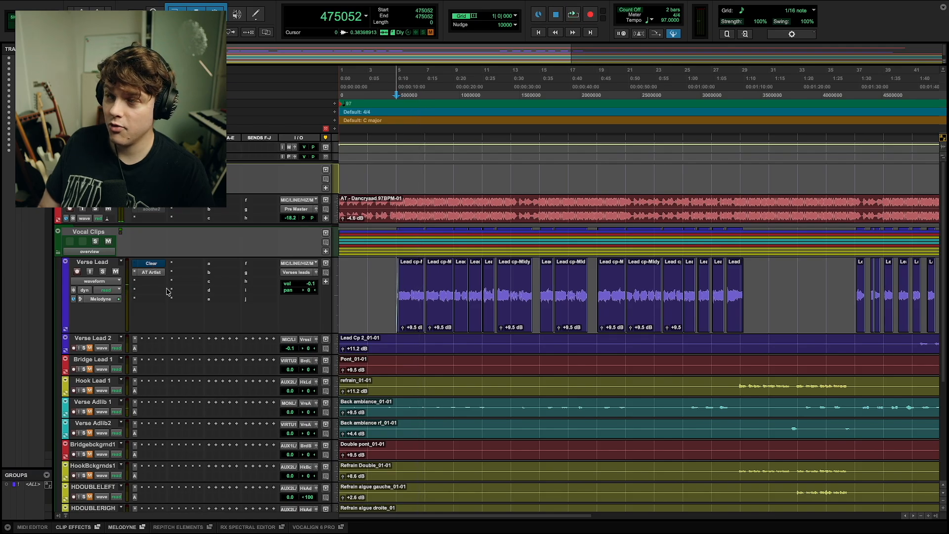
left_click(152, 267, "super")
key("space")
key("space")
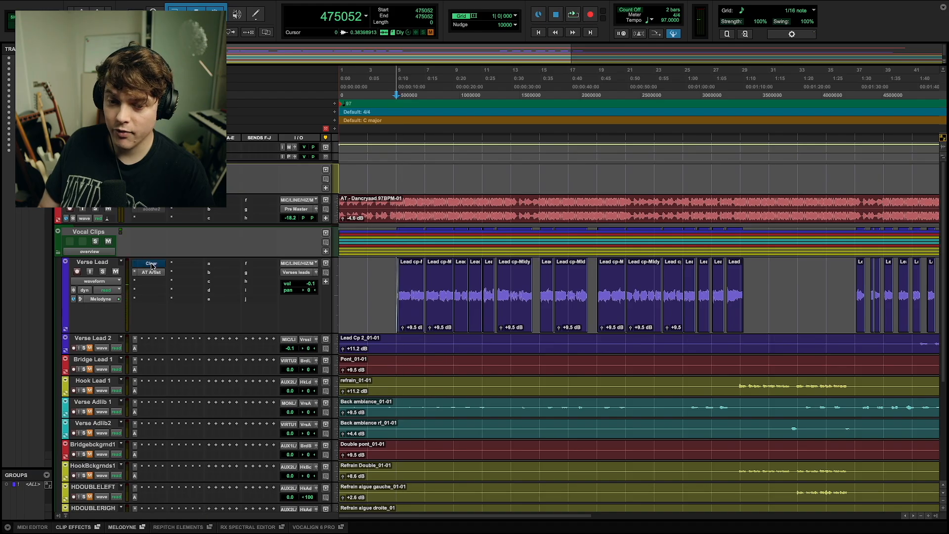
key("space")
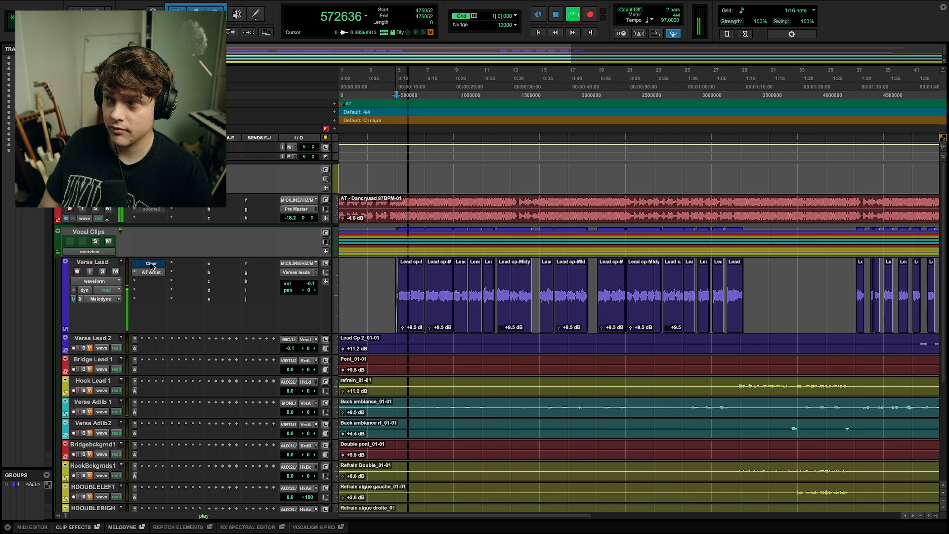
key("space")
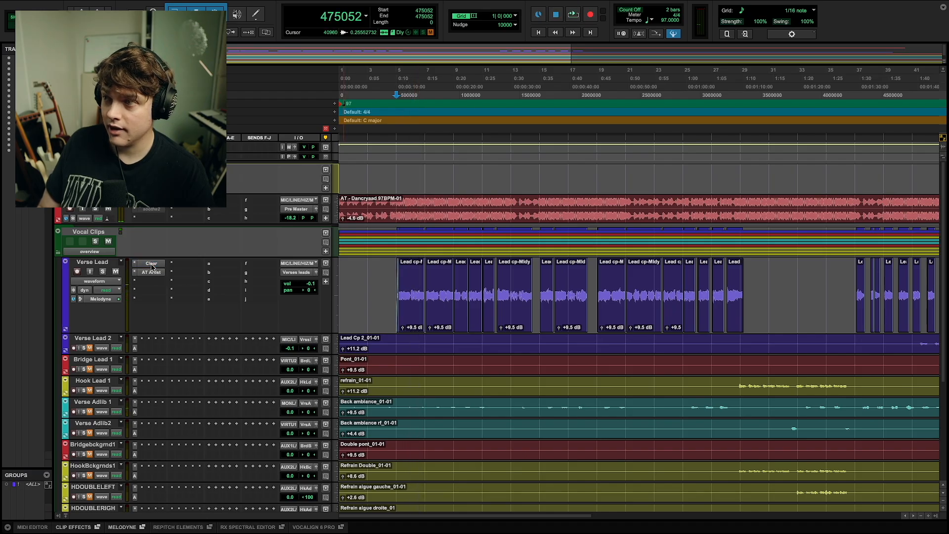
key("space")
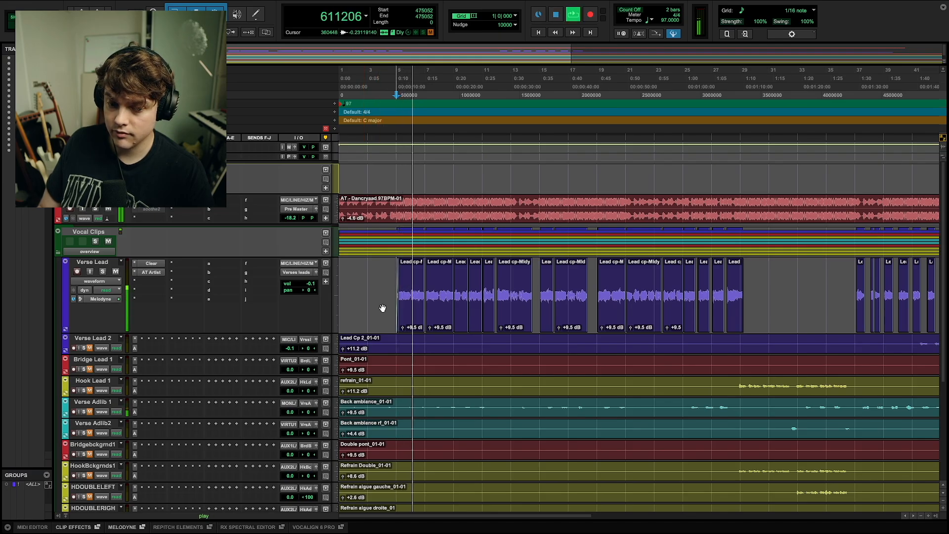
Lower Clear's Ambience and Voice Reverb on Verse Lead to -26.7 dB each while the verse plays.
key("space")
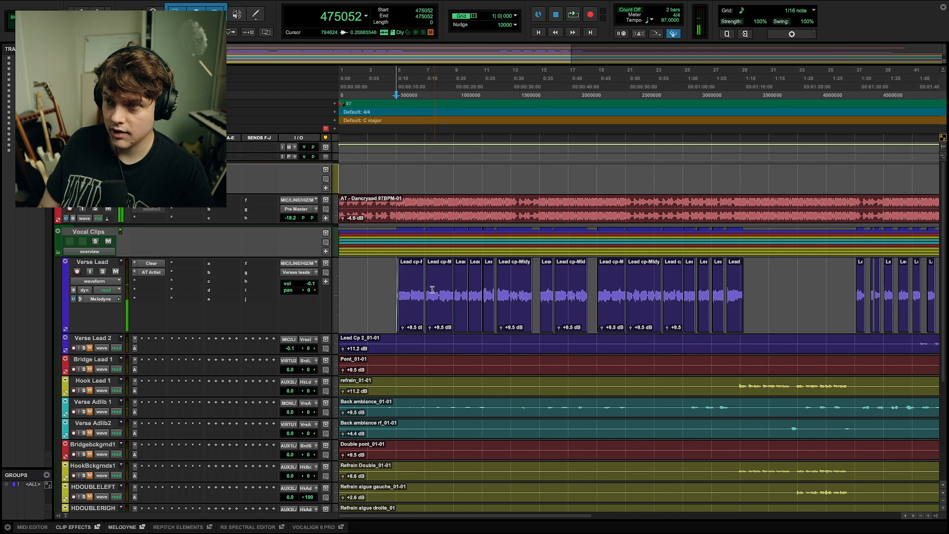
left_click(153, 265)
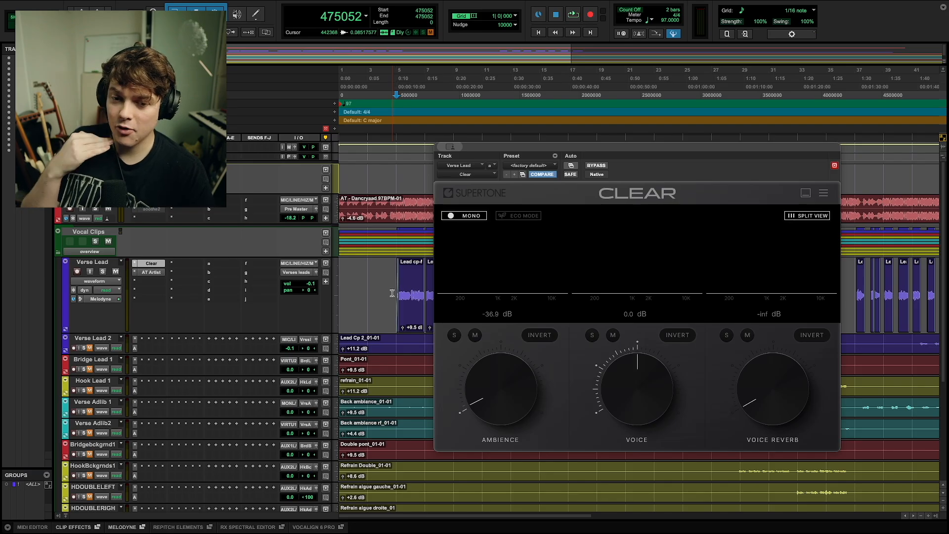
key("space")
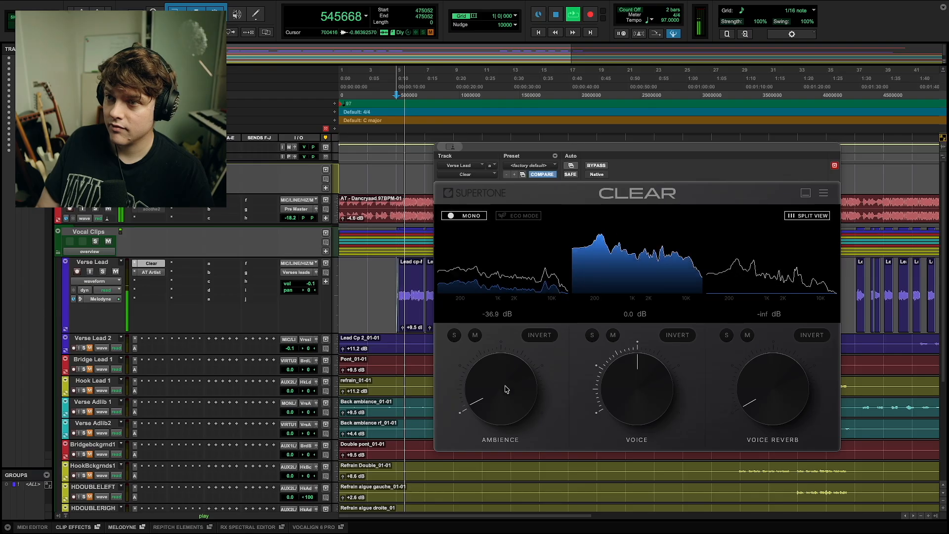
left_click_drag(504, 404, 501, 395)
left_click_drag(750, 414, 749, 403)
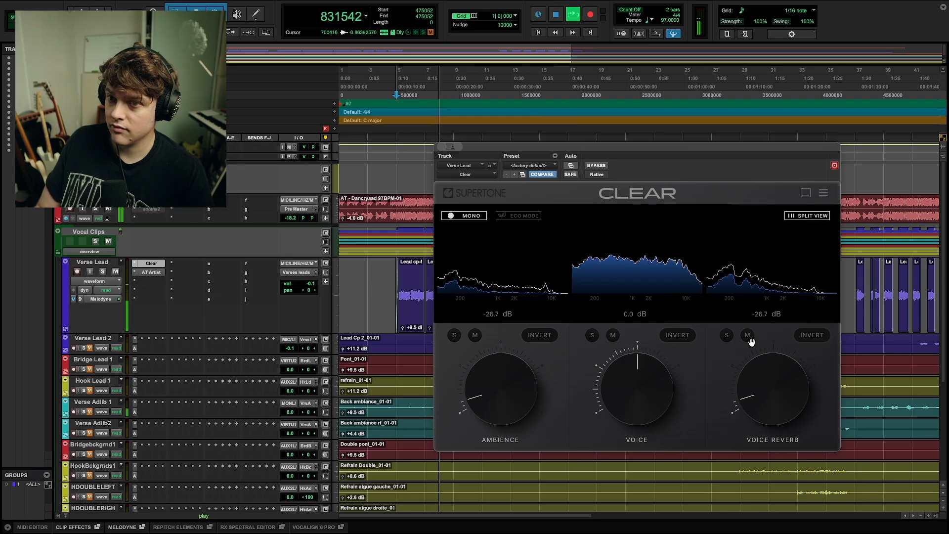
Solo Clear's Voice Reverb and then its Ambience, playing the verse for each, and close the plug-in.
left_click(726, 335)
key("space")
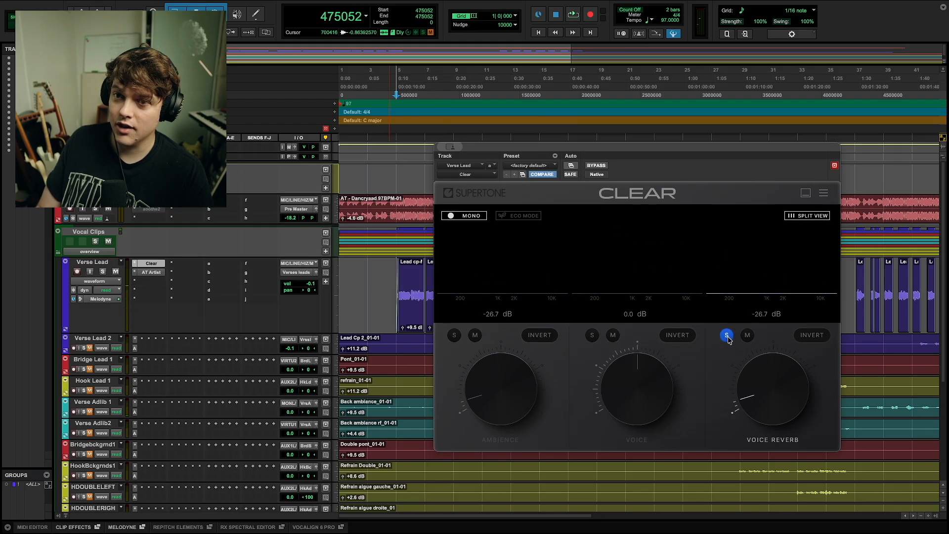
key("space")
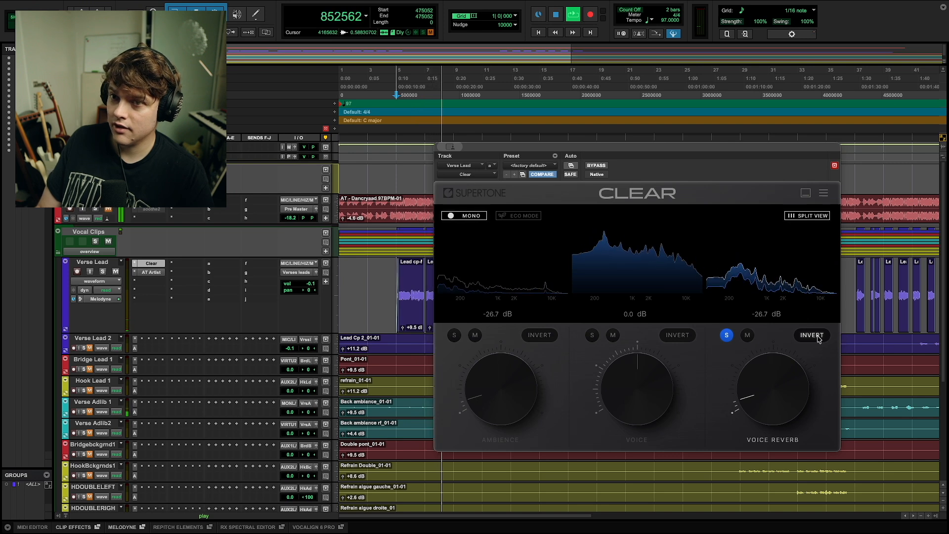
key("space")
left_click(726, 335)
left_click(455, 335)
key("space")
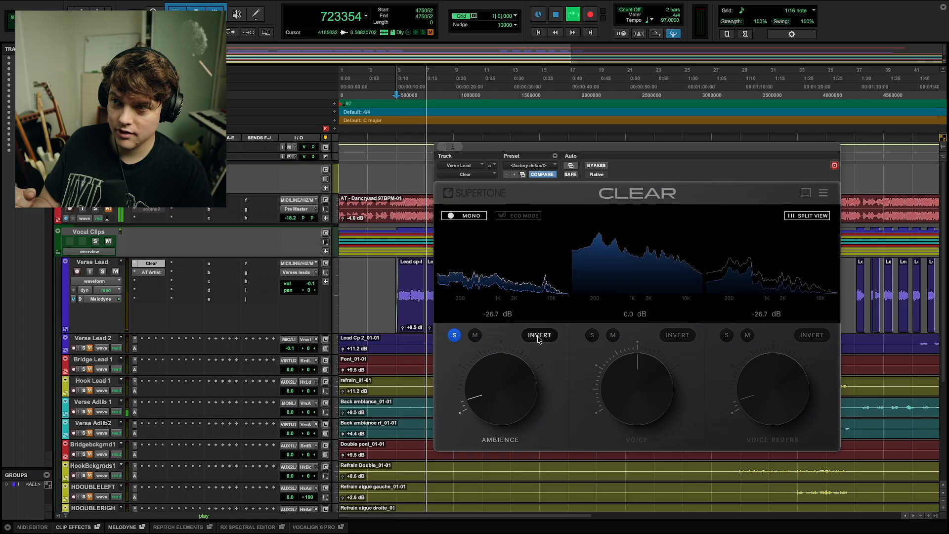
key("space")
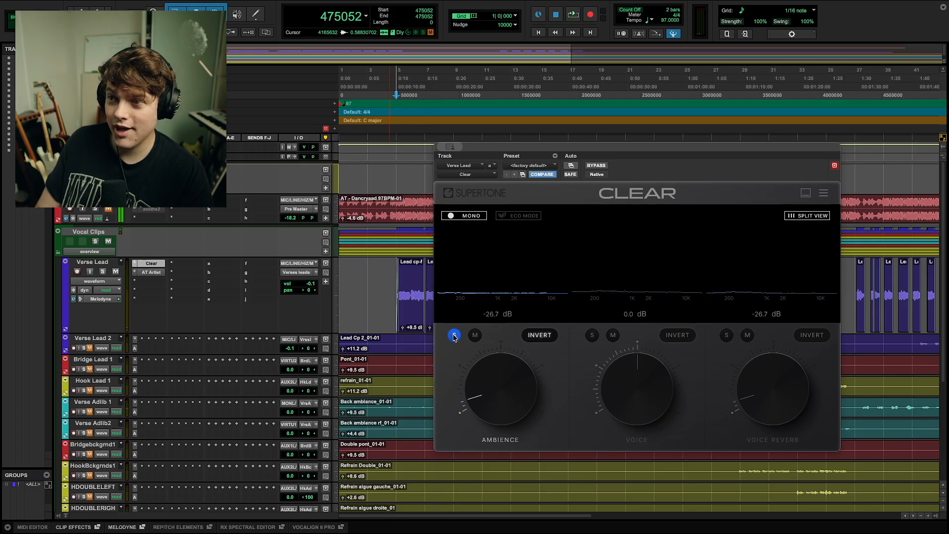
left_click(151, 263)
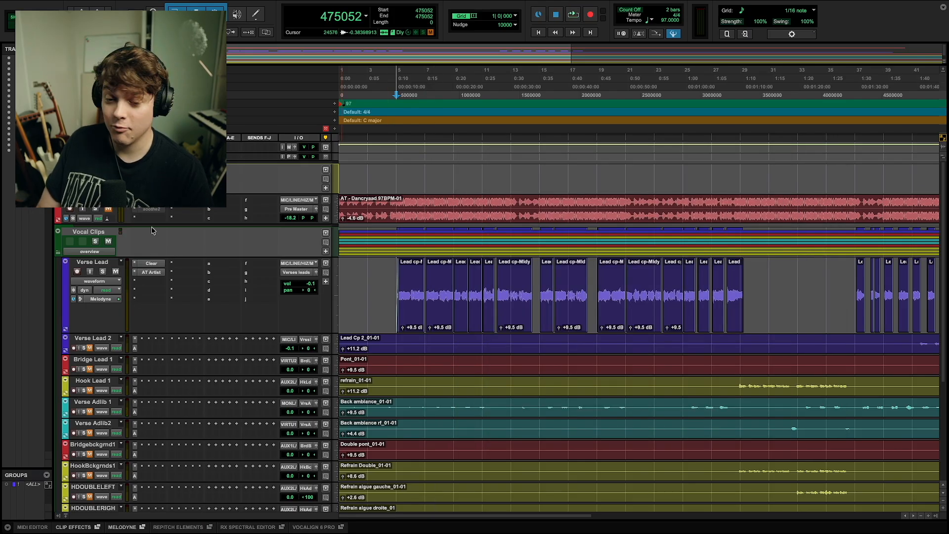
Insert Weiss Deess in the first insert slot of the Verse Leads bus and play the verse through it.
scroll(120, 214, "down", 5)
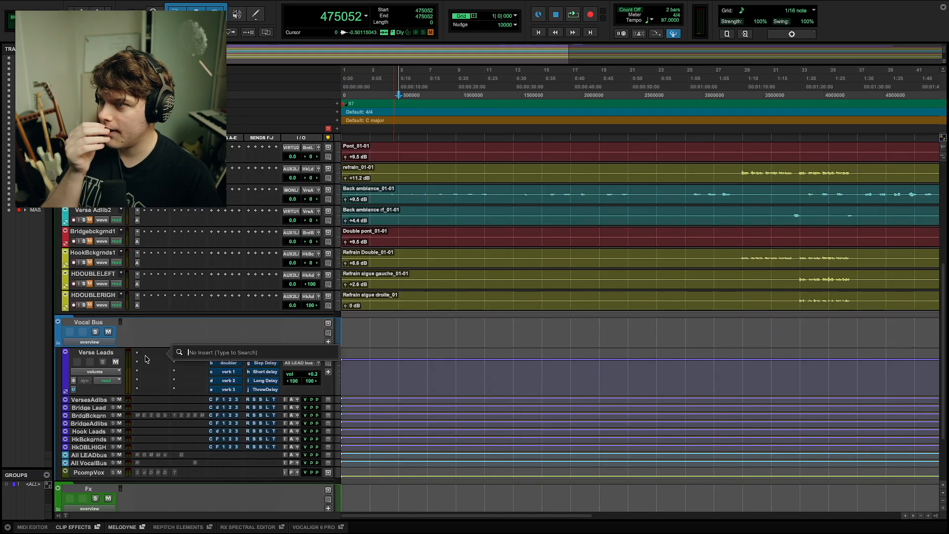
left_click_drag(137, 389, 157, 357)
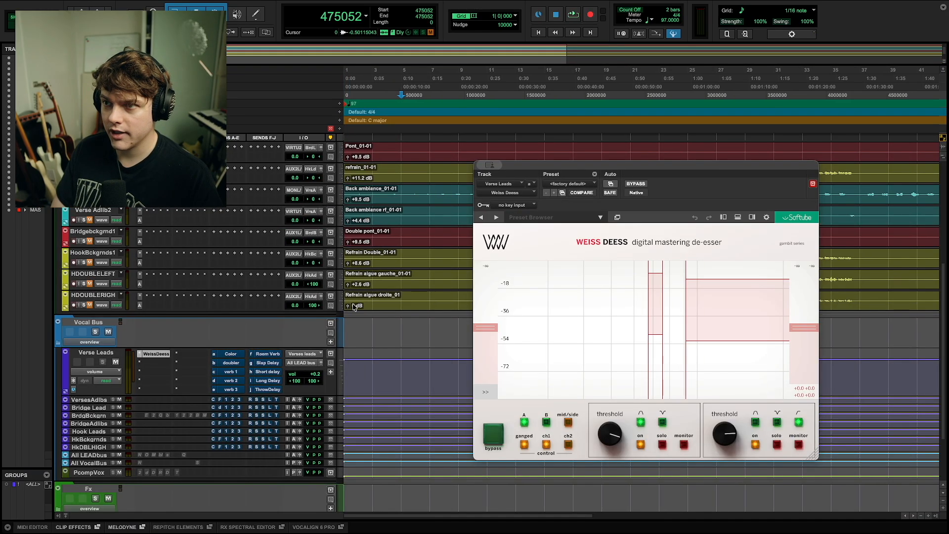
key("space")
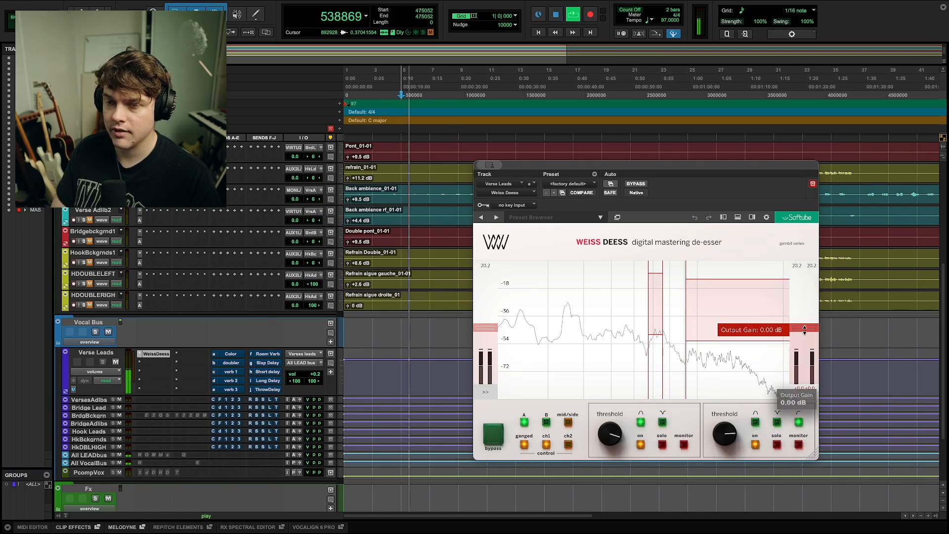
key("space")
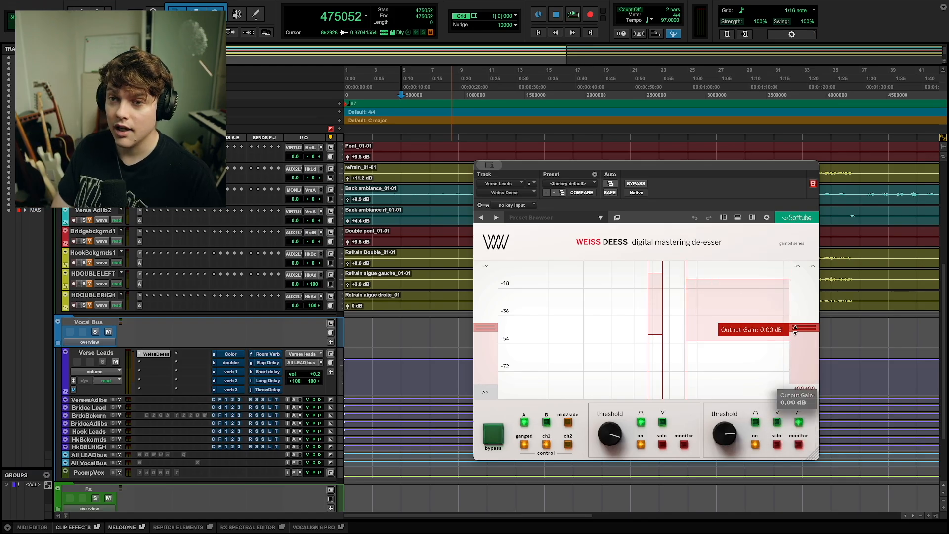
Set the high-band threshold of Weiss Deess to -43.0 dB while the verse plays.
key("space")
left_click_drag(724, 435, 718, 474)
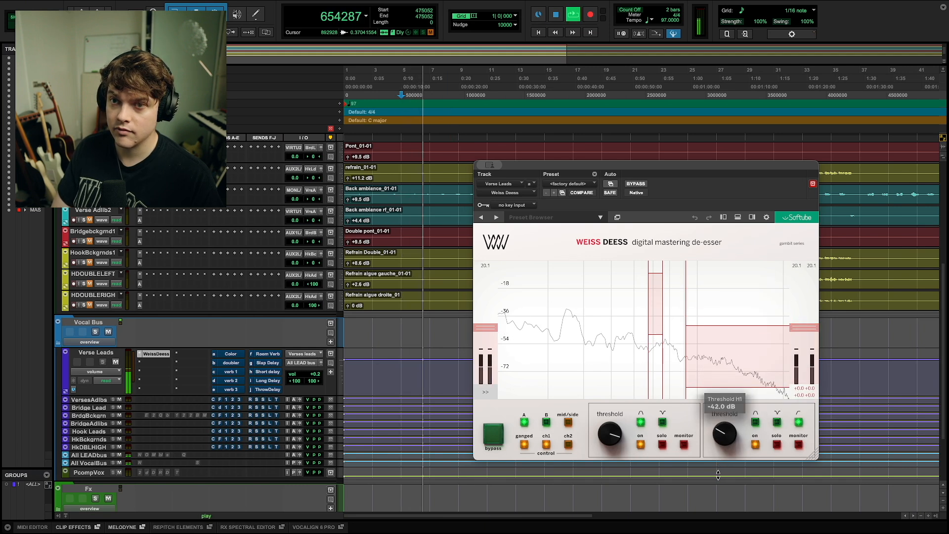
left_click_drag(718, 474, 717, 477)
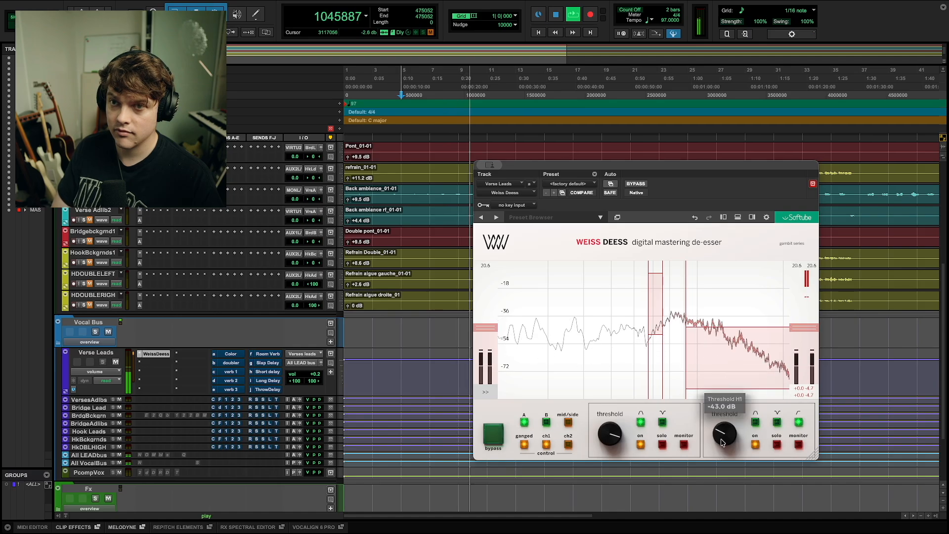
Audition the high and low de-essing bands in solo while replaying the verse, and end the solo.
key("space")
key("space")
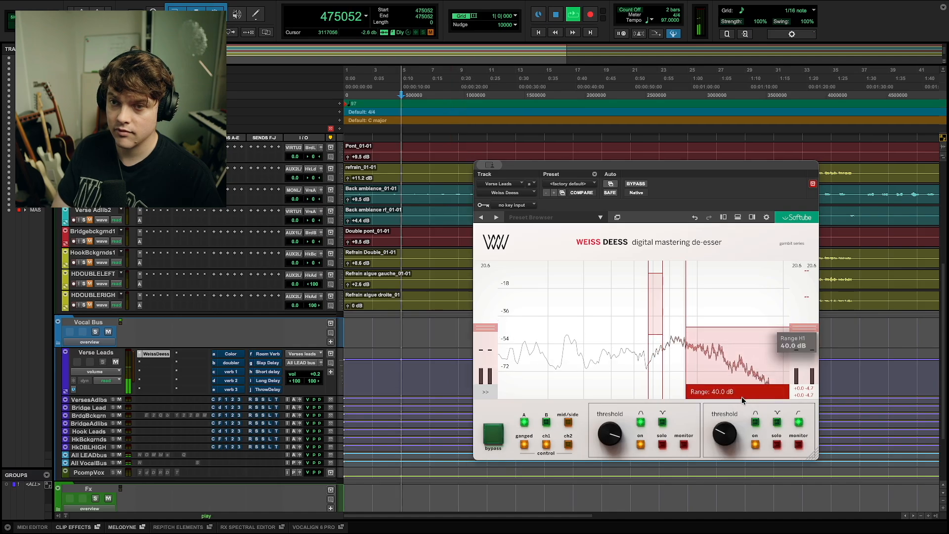
left_click(777, 446)
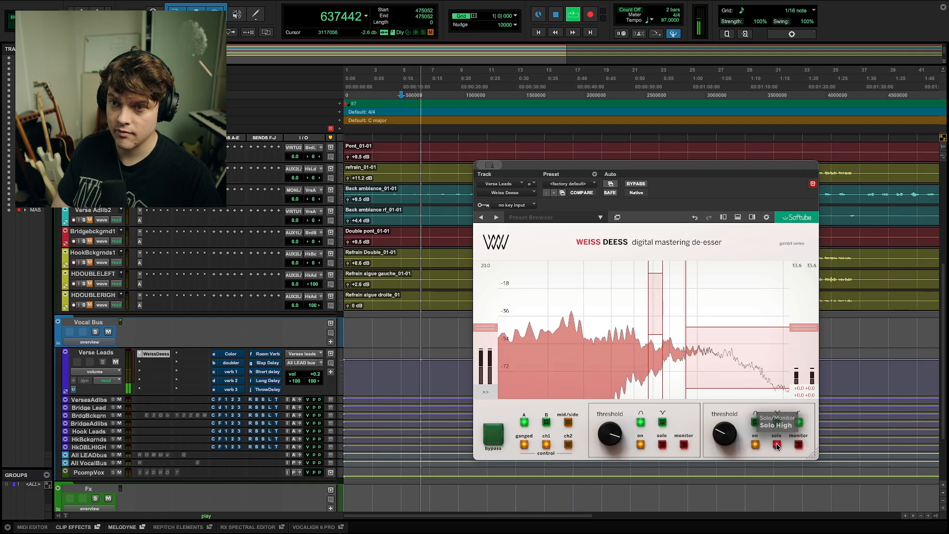
mouse_move(728, 430)
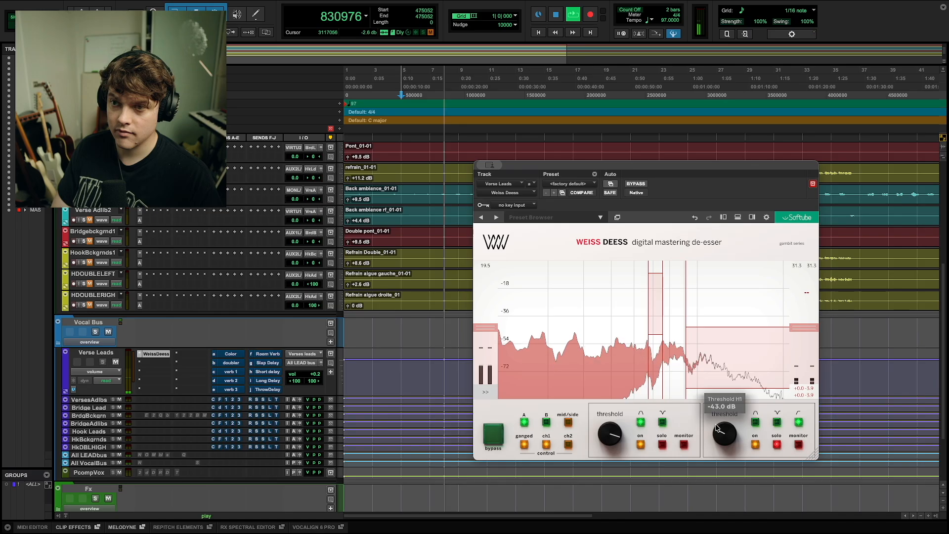
left_click(663, 444)
key("space")
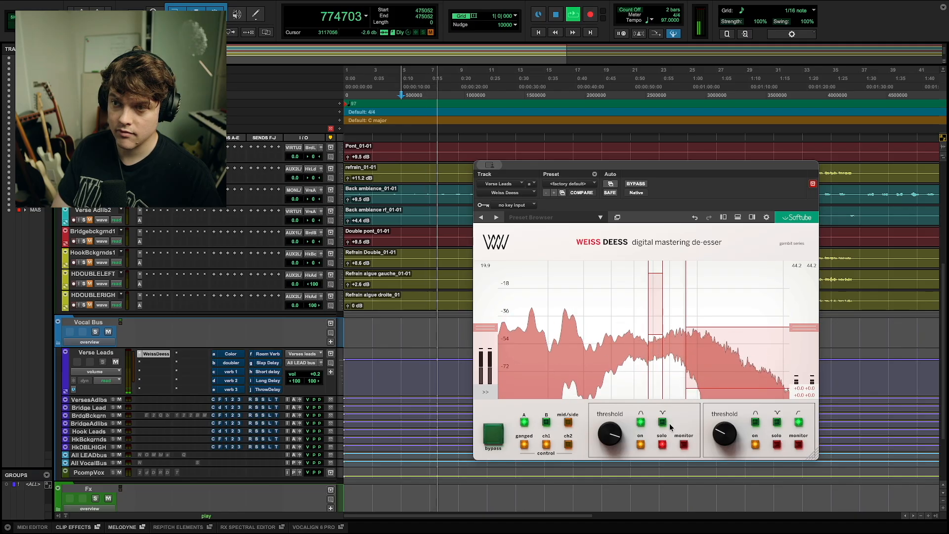
key("space")
key("space")
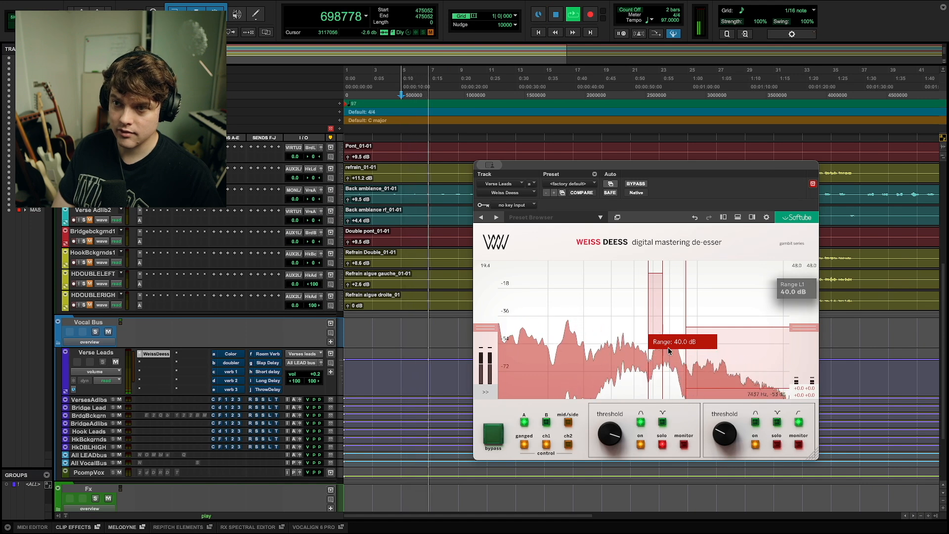
key("space")
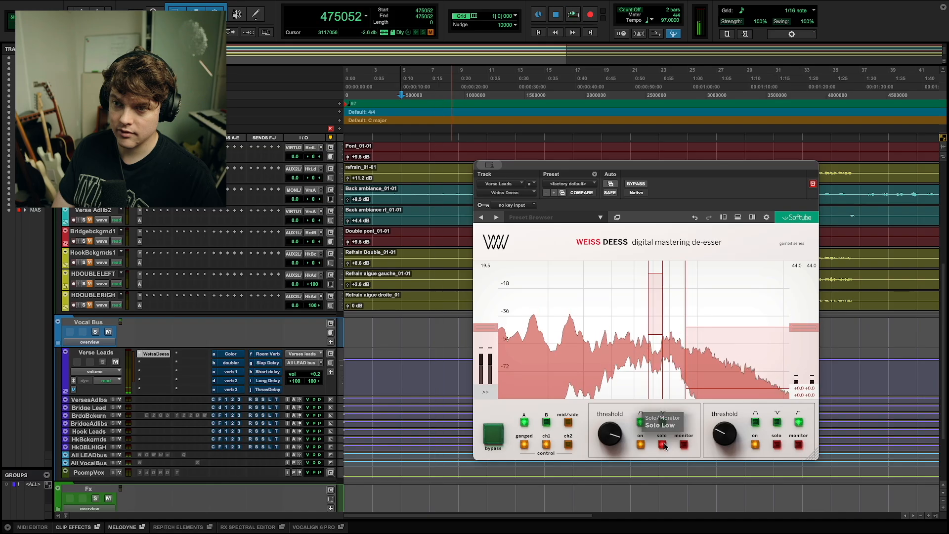
left_click(662, 445)
Lower the low-band threshold of Weiss Deess into the level of the vocal's sibilance and replay the verse.
left_click_drag(611, 435, 606, 501)
key("space")
key("space")
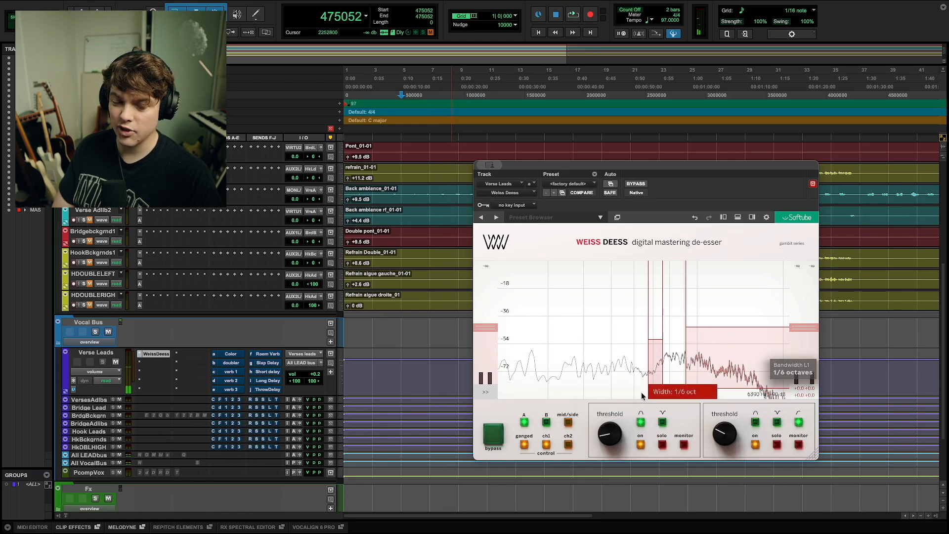
key("space")
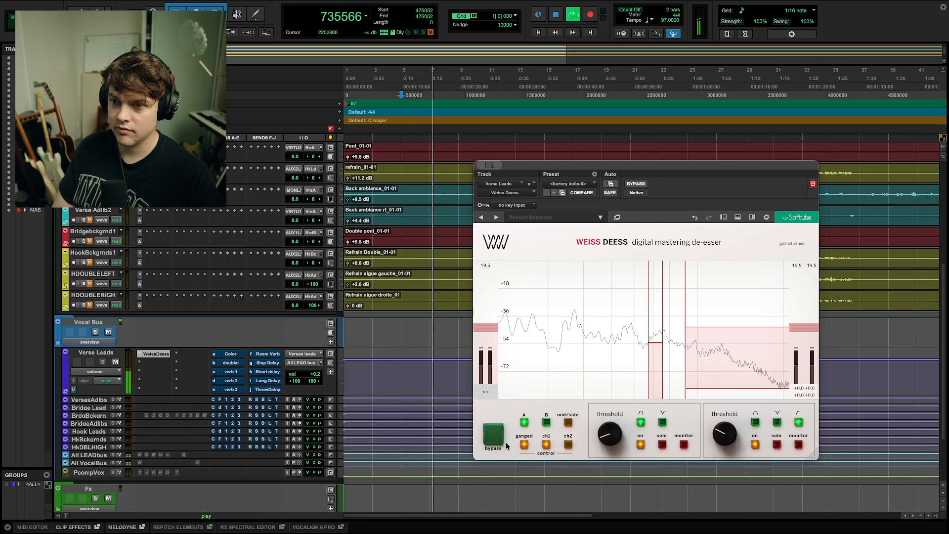
key("space")
key("space")
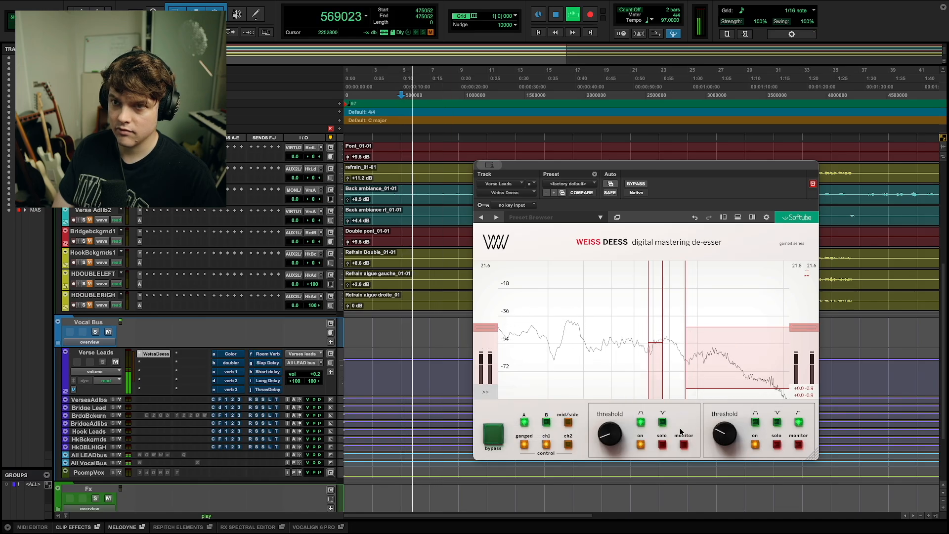
Set the high-band threshold of Weiss Deess to -45.0 dB, stop playback and close the plug-in.
left_click_drag(723, 433, 723, 436)
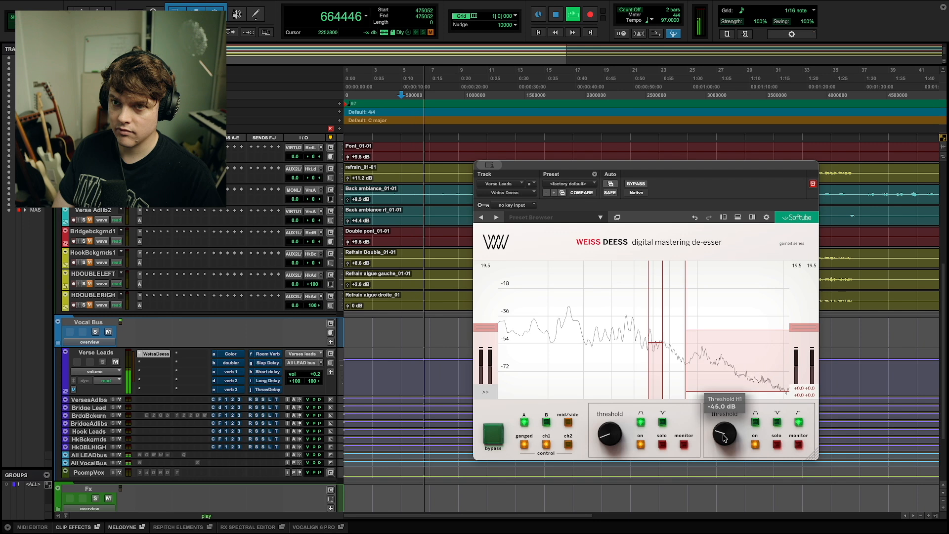
key("space")
left_click(156, 354)
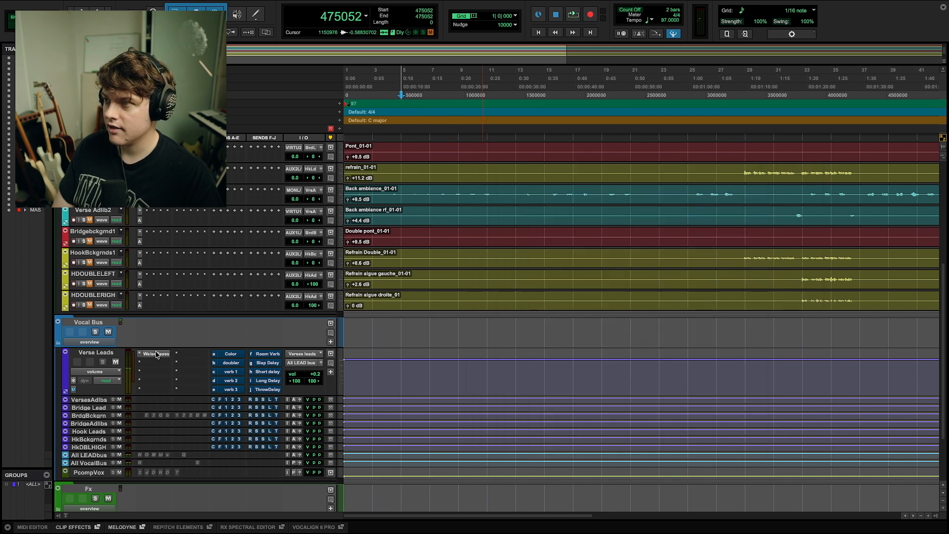
scroll(440, 341, "up", 5)
scroll(425, 356, "down", 4)
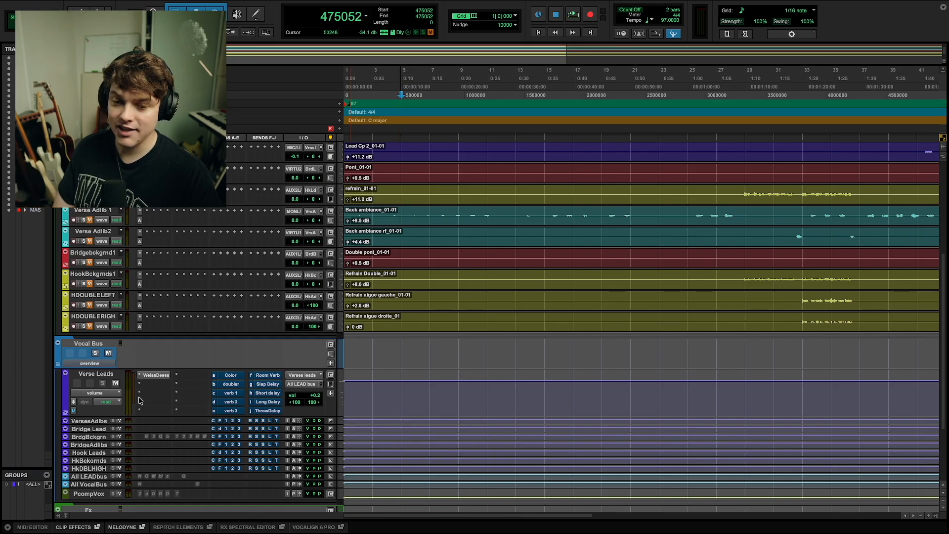
scroll(155, 385, "up", 5)
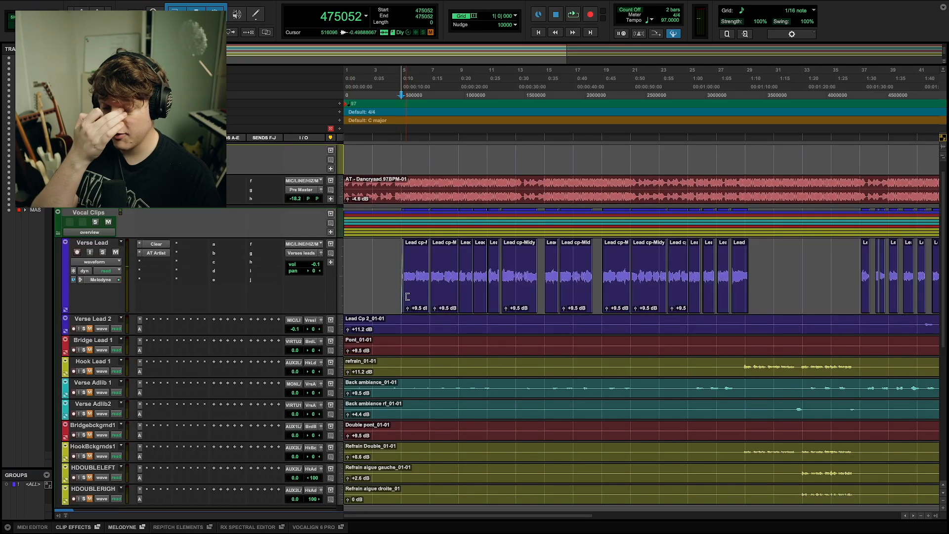
scroll(405, 297, "down", 6)
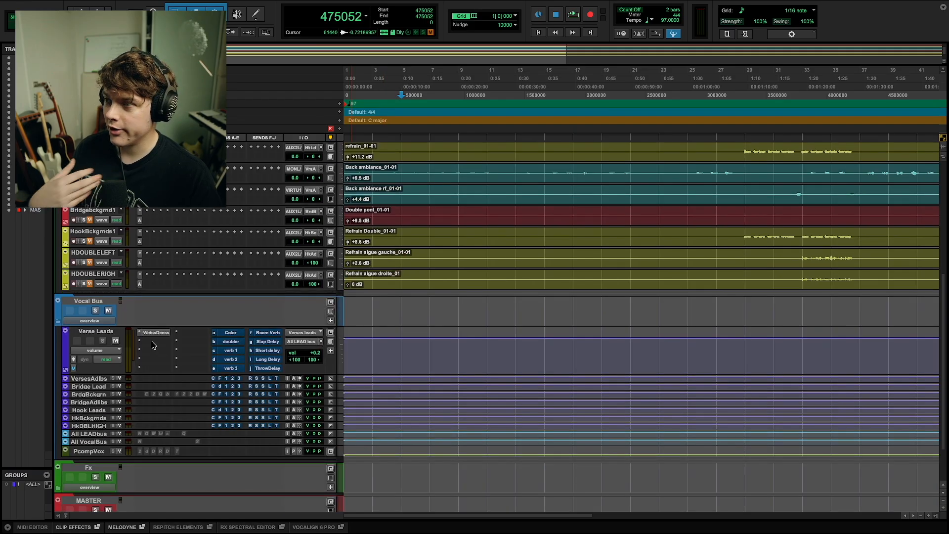
Insert FabFilter Pro-Q 4 (stereo) in the second insert slot of the Verse Leads bus, after Weiss Deess.
scroll(368, 274, "up", 4)
left_click(156, 374)
type("pro q")
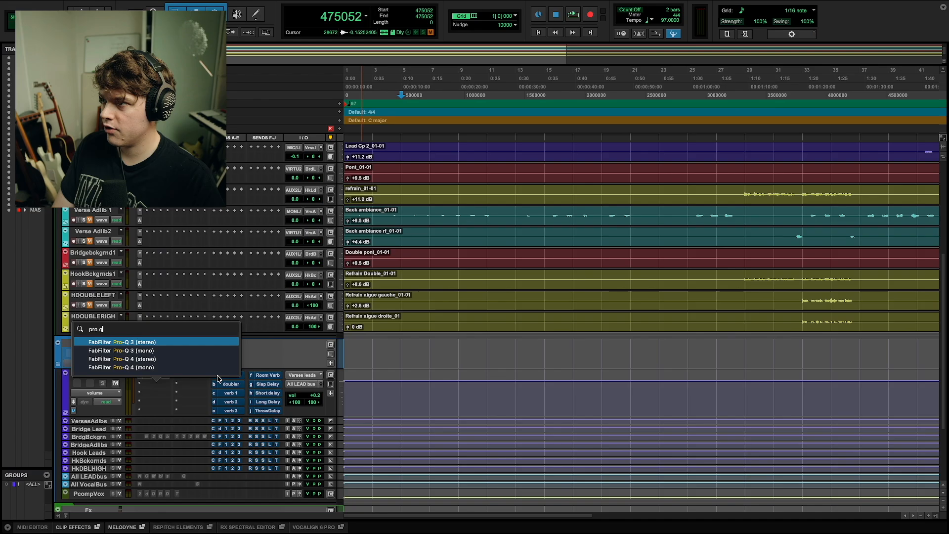
left_click(143, 358)
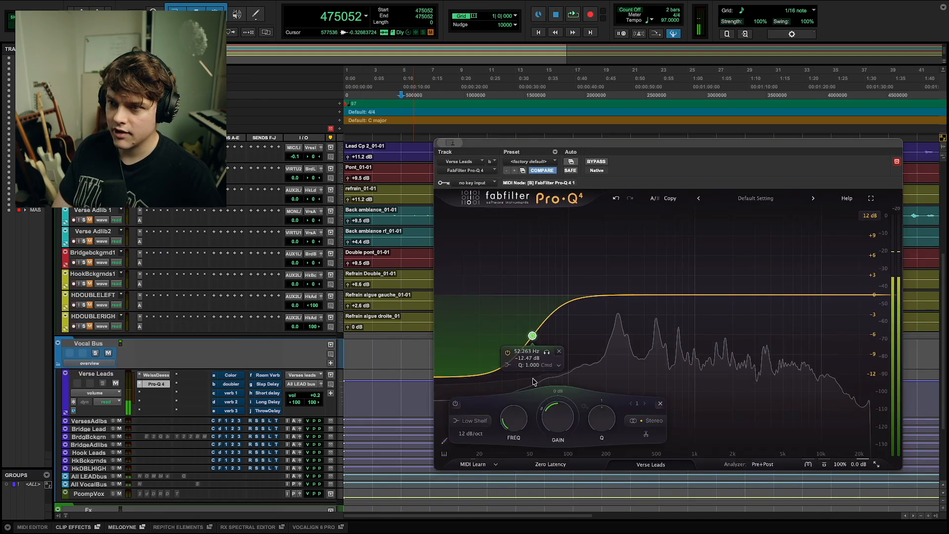
Shape a low shelf cut of -30 dB at about 51.6 Hz in Pro-Q 4 while the verse plays.
left_click_drag(541, 417, 540, 496)
key("space")
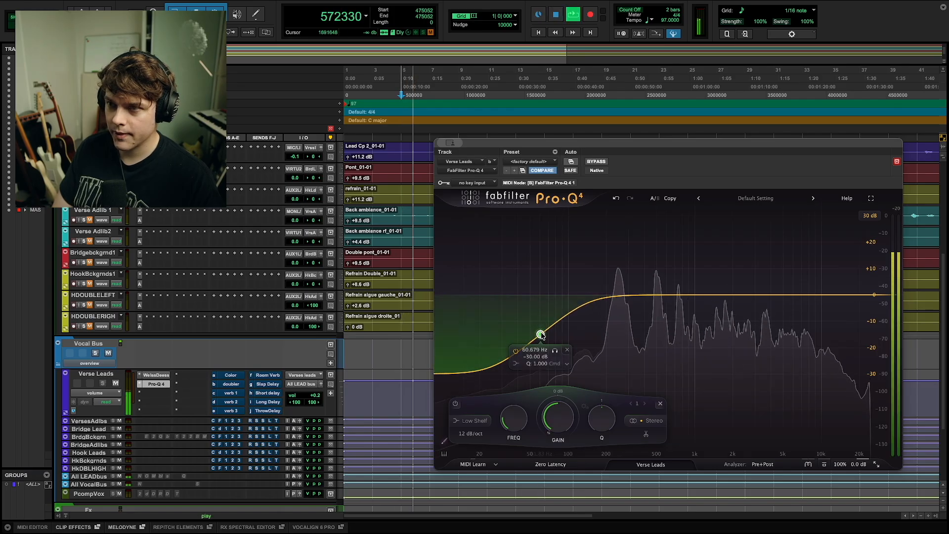
left_click_drag(540, 334, 530, 335)
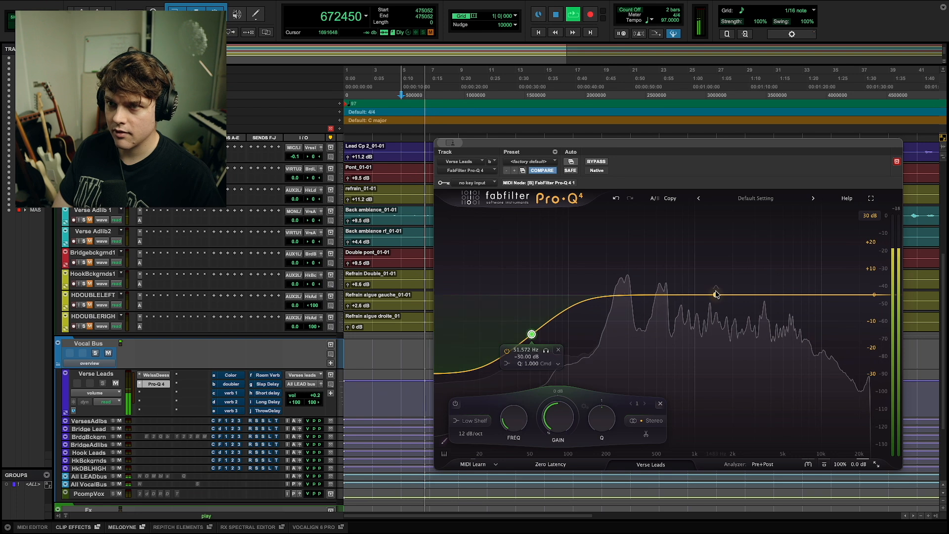
key("space")
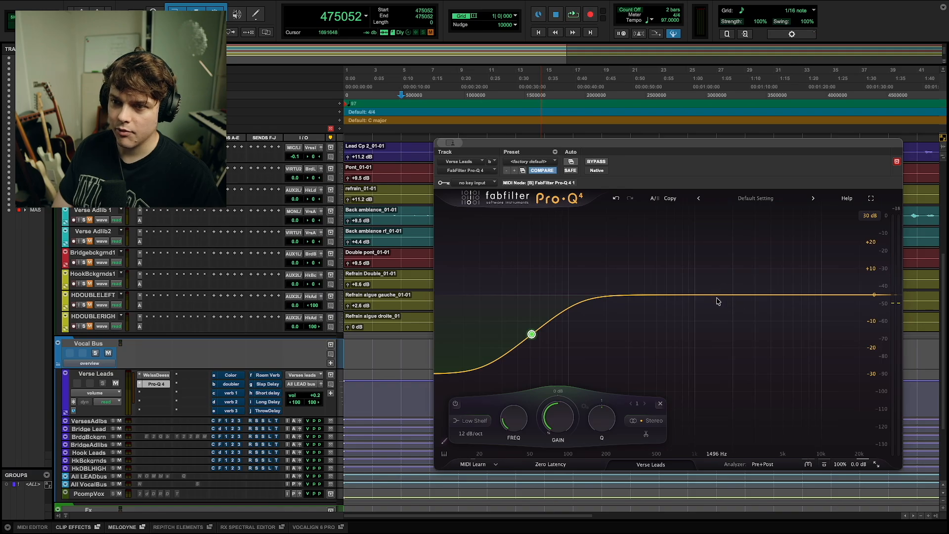
Add a bell band at about 1.4 kHz in Pro-Q 4 and shape it into a -2.4 dB cut with Q 2.28 while auditioning the verse.
key("space")
left_click_drag(714, 296, 712, 247)
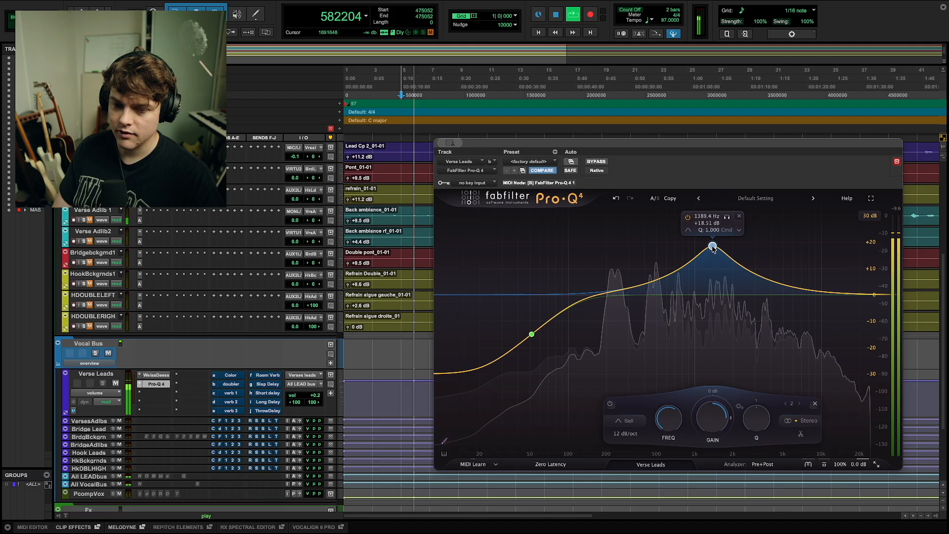
key("space")
left_click_drag(712, 248, 713, 306)
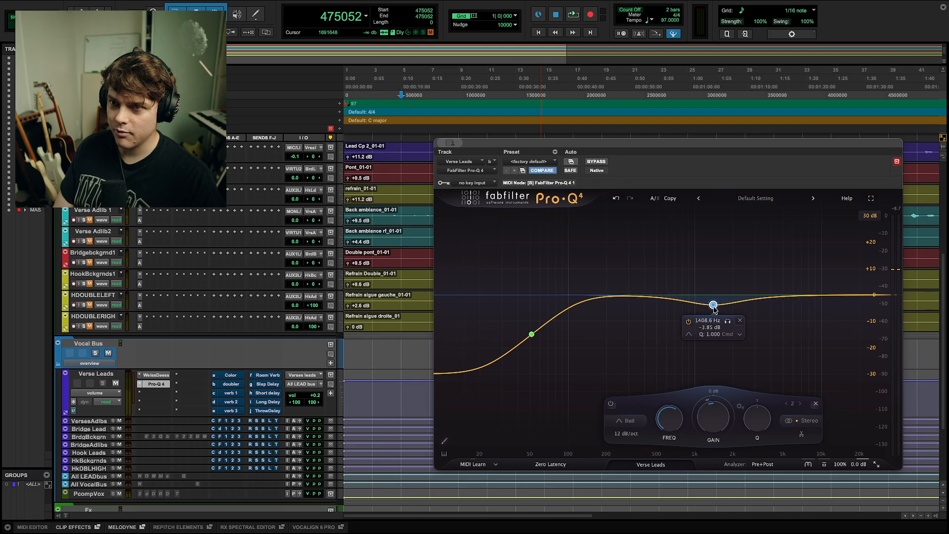
scroll(713, 305, "up", 3)
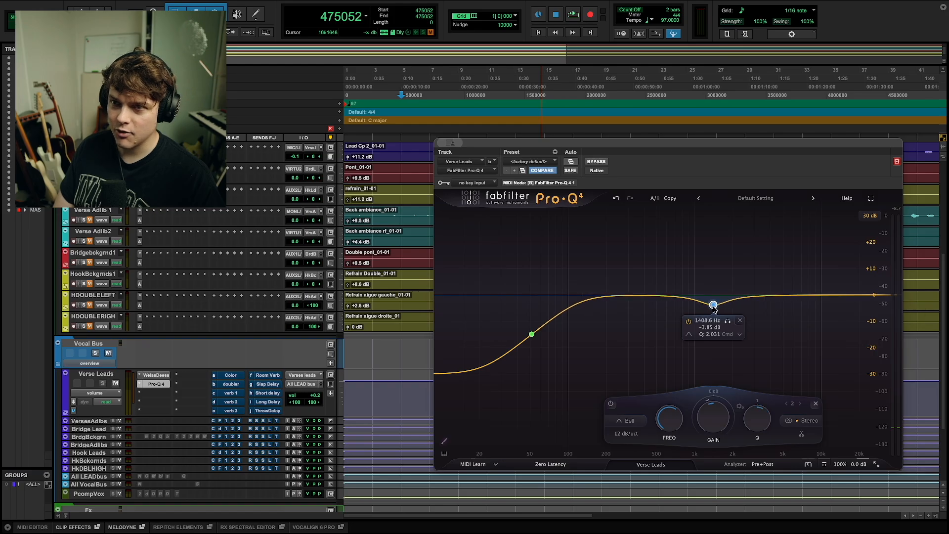
key("space")
left_click_drag(713, 306, 713, 302)
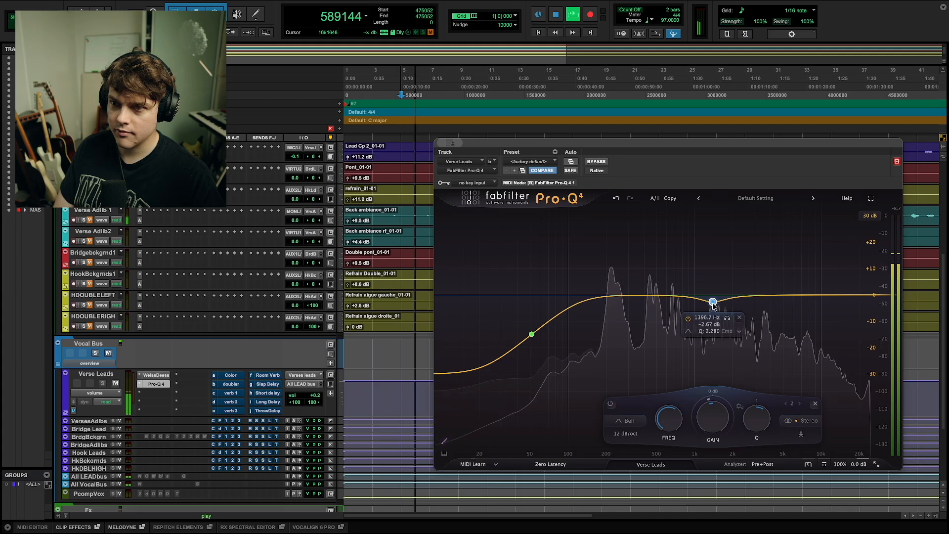
key("space")
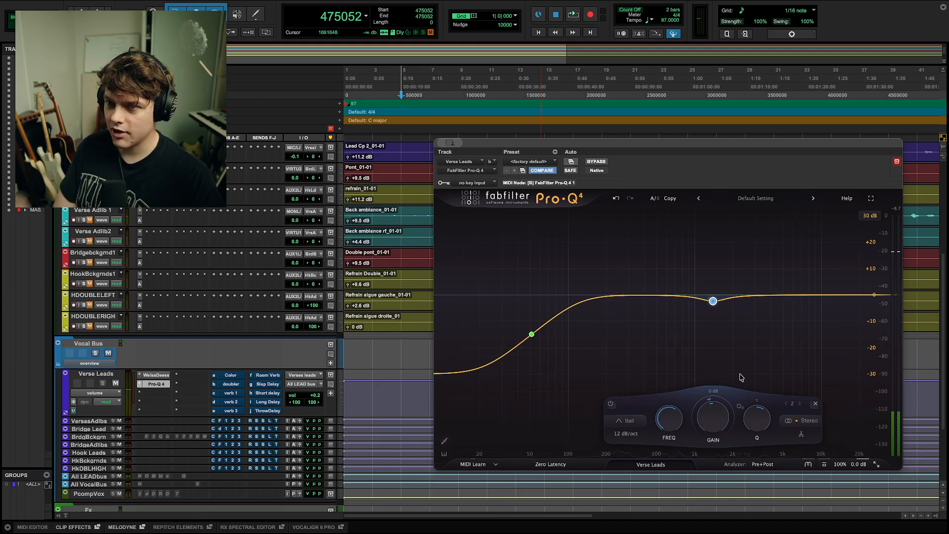
Add a high band above 10 kHz and bell boosts of about 2 dB near 280 Hz and 1.05 dB at 496 Hz during playback.
key("space")
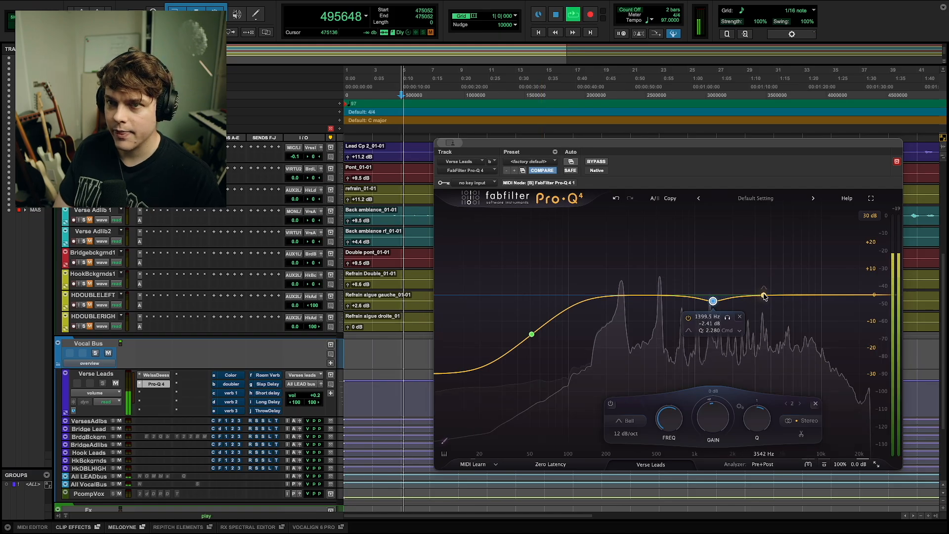
left_click_drag(778, 297, 825, 295)
left_click_drag(660, 296, 656, 272)
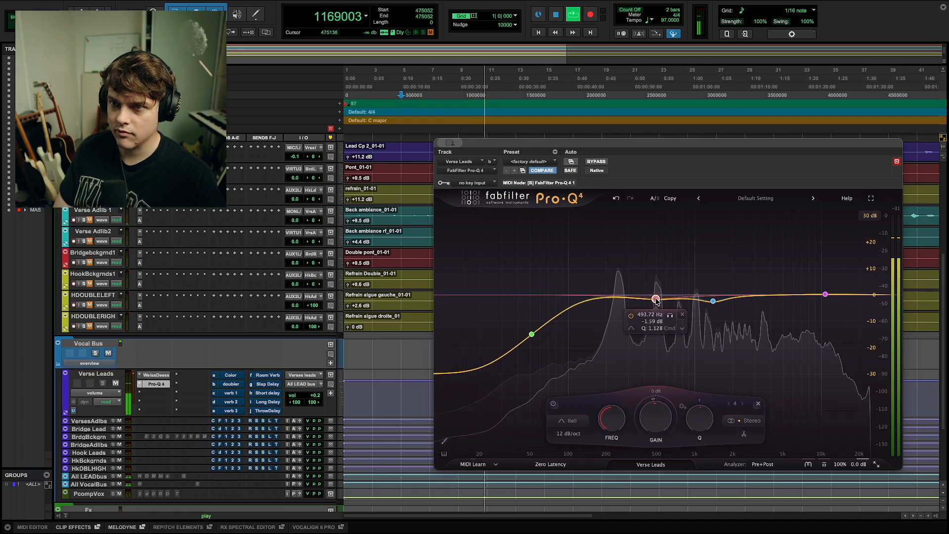
left_click_drag(656, 291, 626, 290)
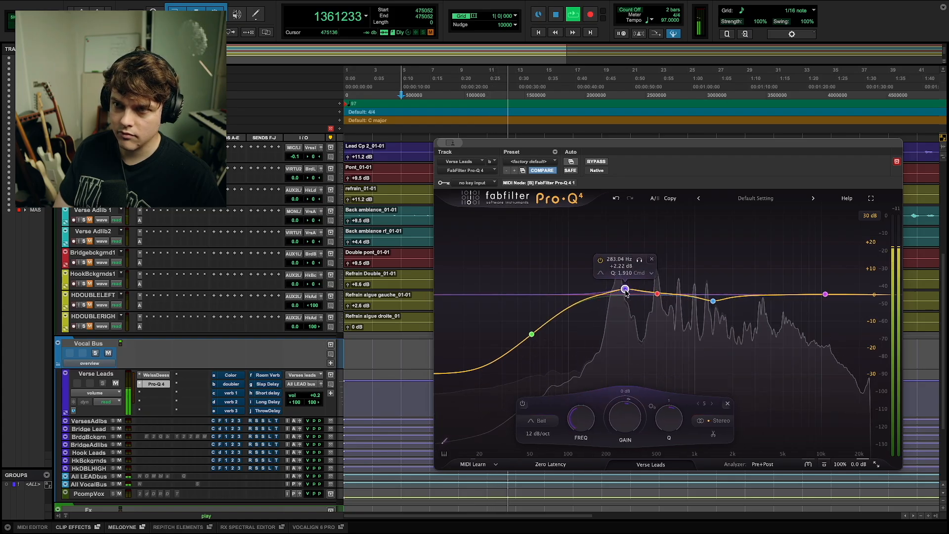
left_click_drag(626, 295, 655, 291)
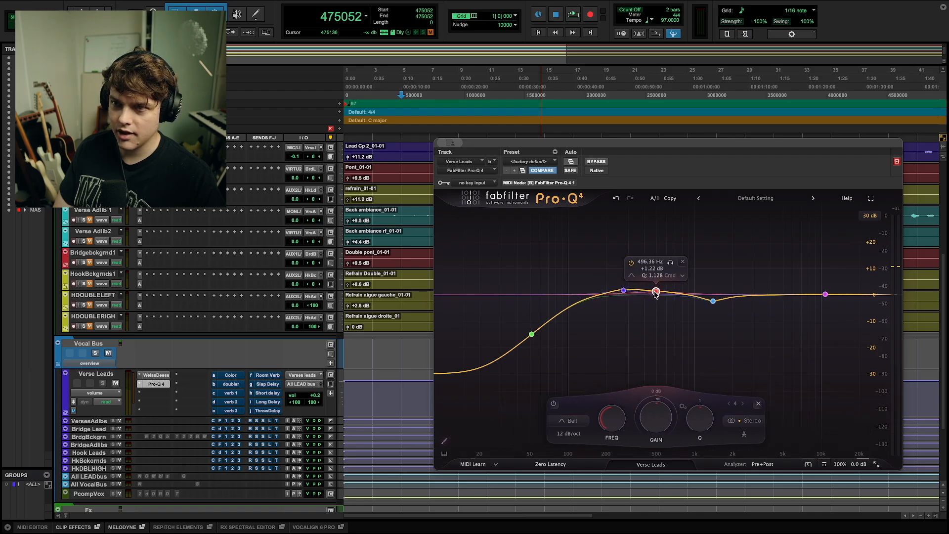
key("space")
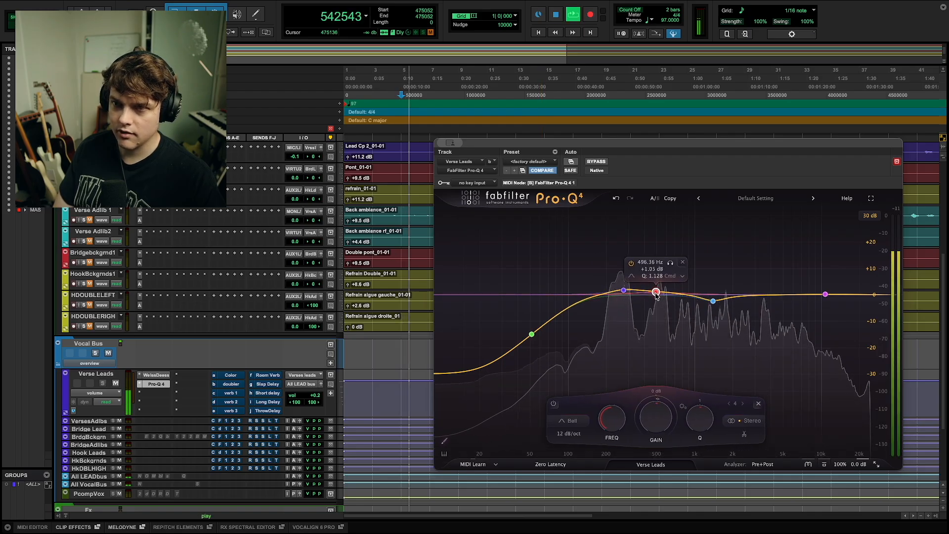
key("space")
Change the highest band to a High Shelf boosting 1.35 dB at about 8.8 kHz while the verse plays.
left_click_drag(826, 294, 831, 294)
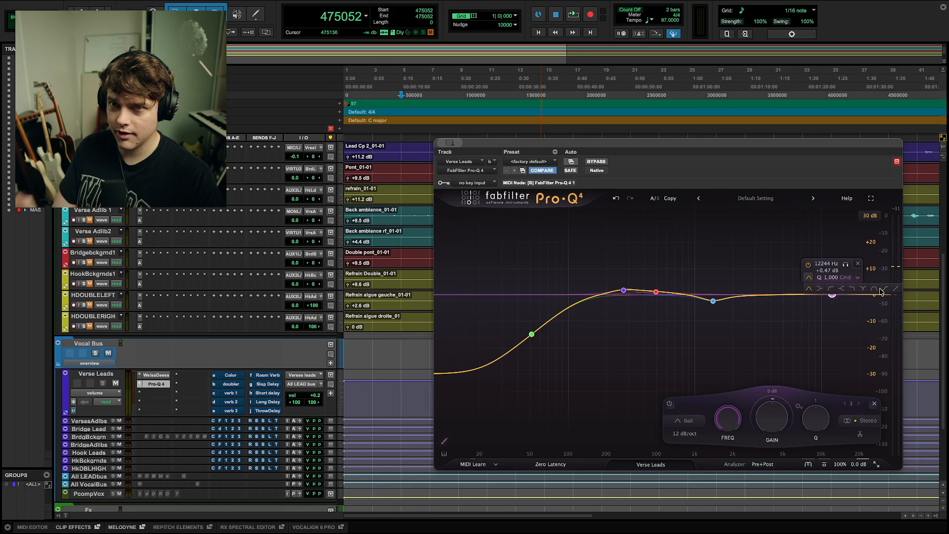
left_click_drag(832, 295, 821, 294)
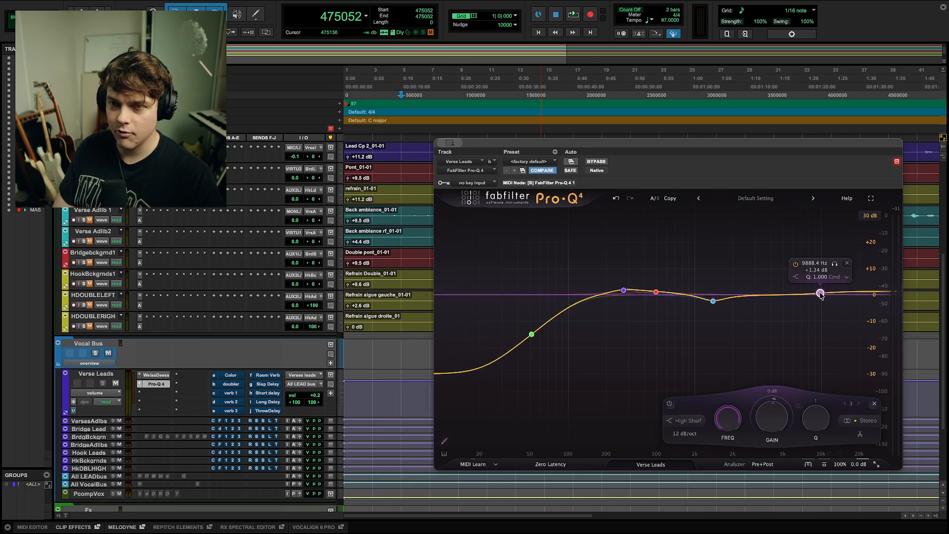
key("space")
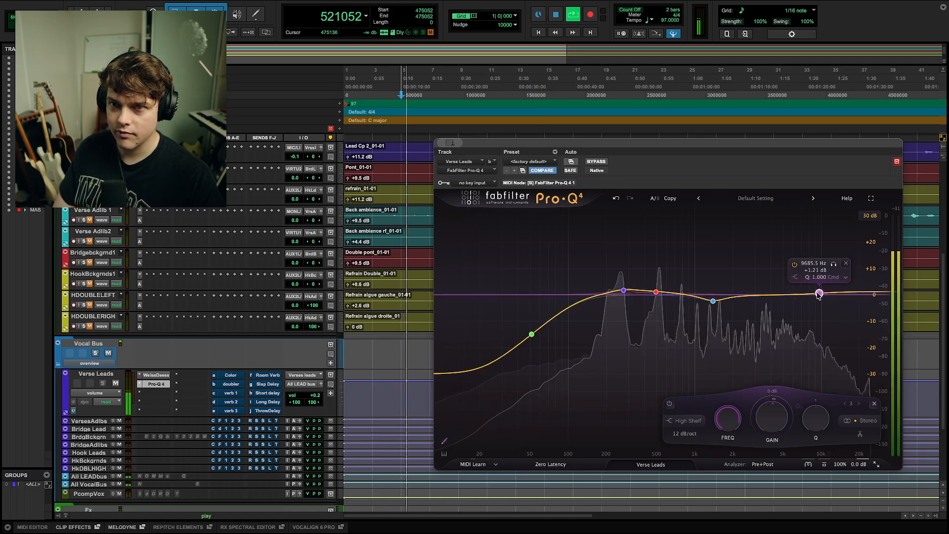
mouse_move(819, 293)
left_mouse_down()
mouse_move(814, 277)
mouse_move(814, 292)
left_mouse_up()
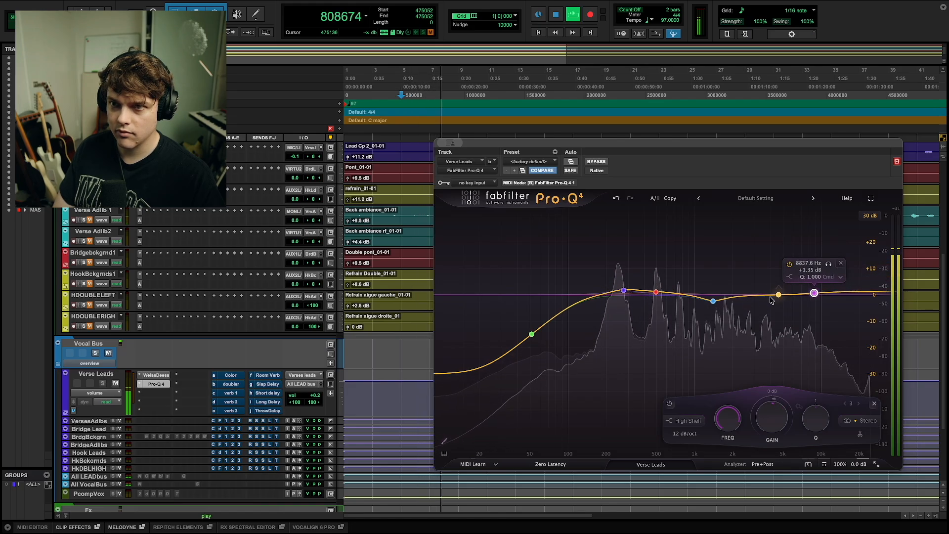
Add a bell cut of -2.14 dB at 804 Hz with Q 1.179 and solo the band briefly during playback.
left_click_drag(766, 296, 683, 296)
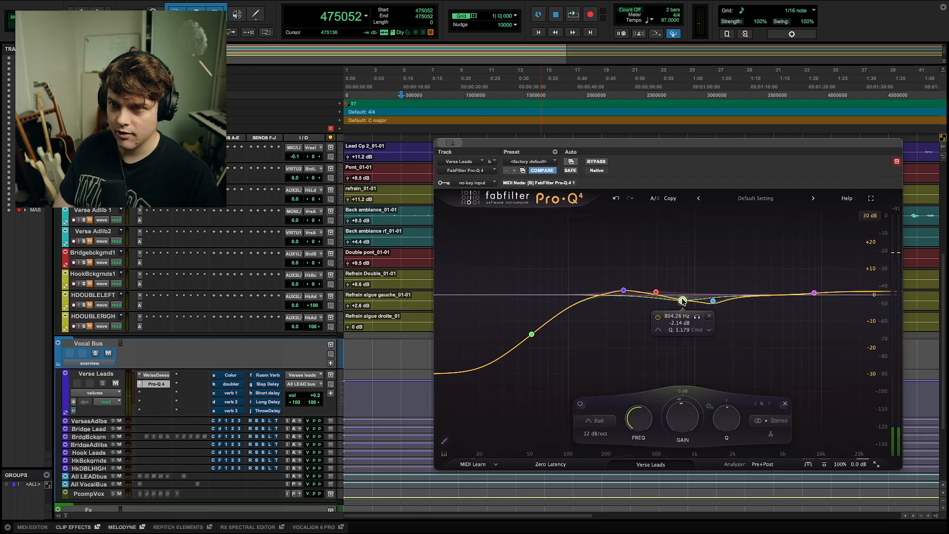
key("space")
left_click(696, 316)
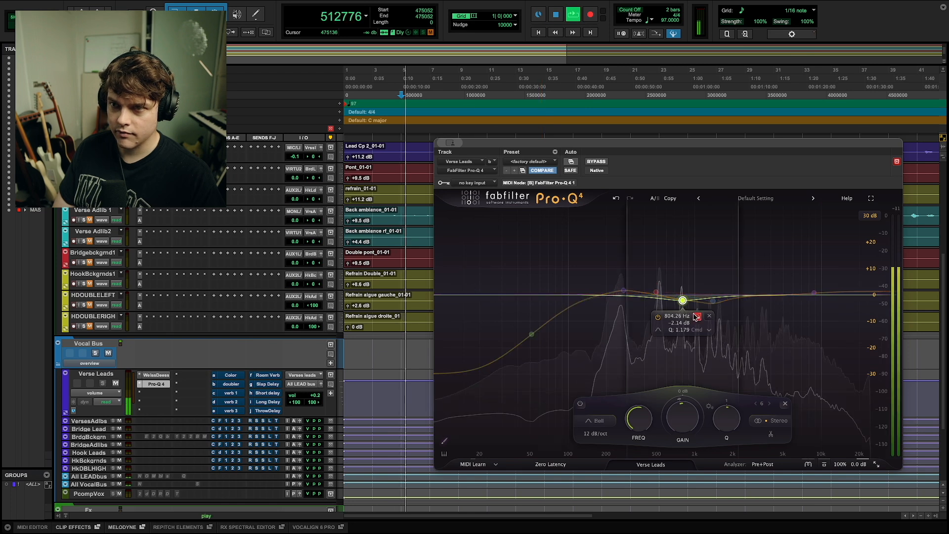
left_click(696, 317)
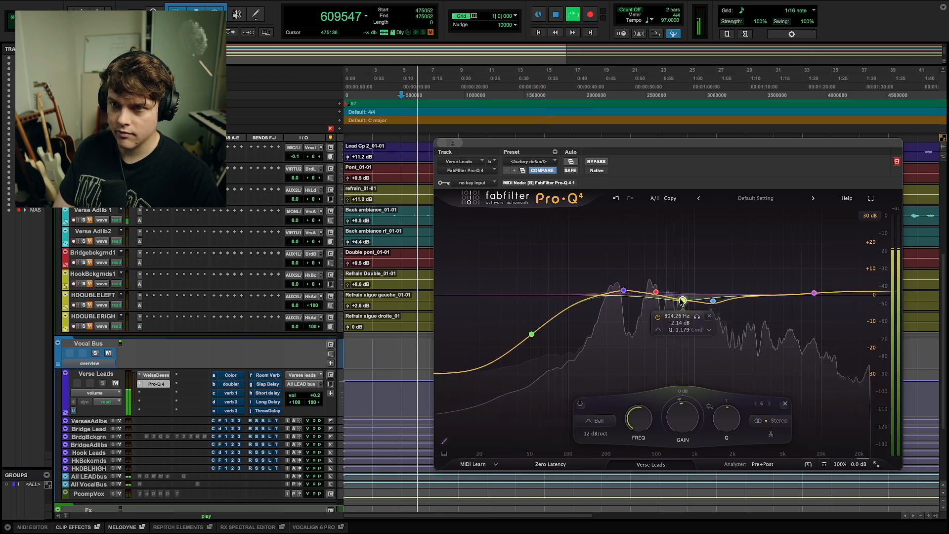
Compare the verse with Pro-Q 4 bypassed and active, stop playback and close the plug-in.
left_click(153, 384, "super")
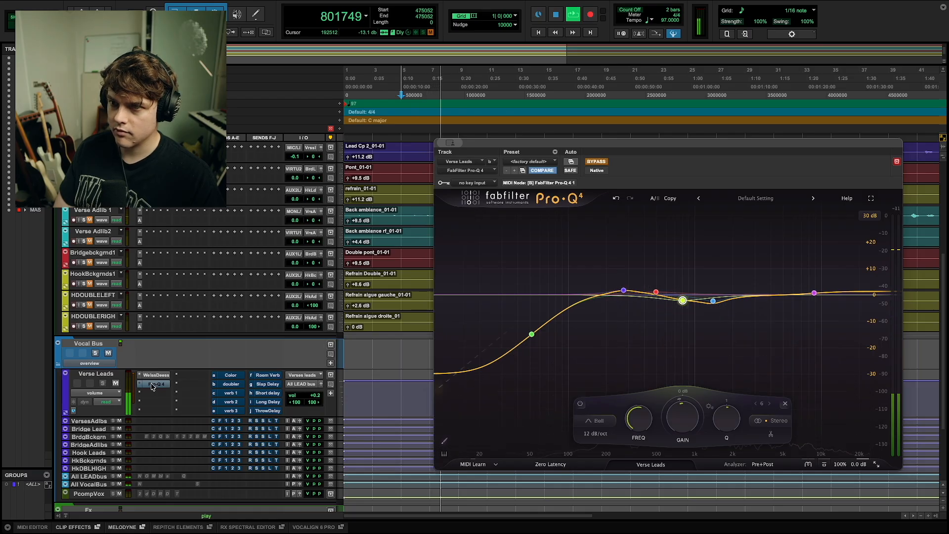
left_click(152, 384, "super")
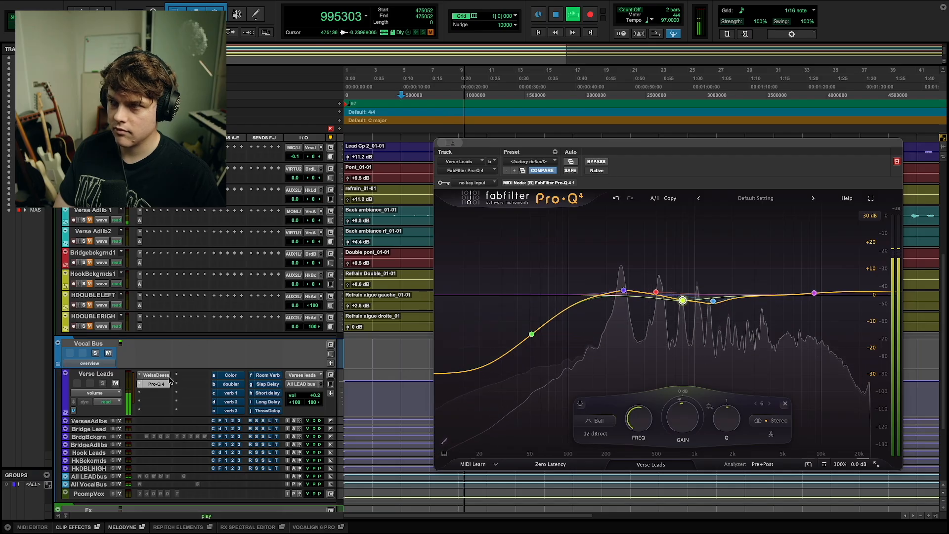
key("space")
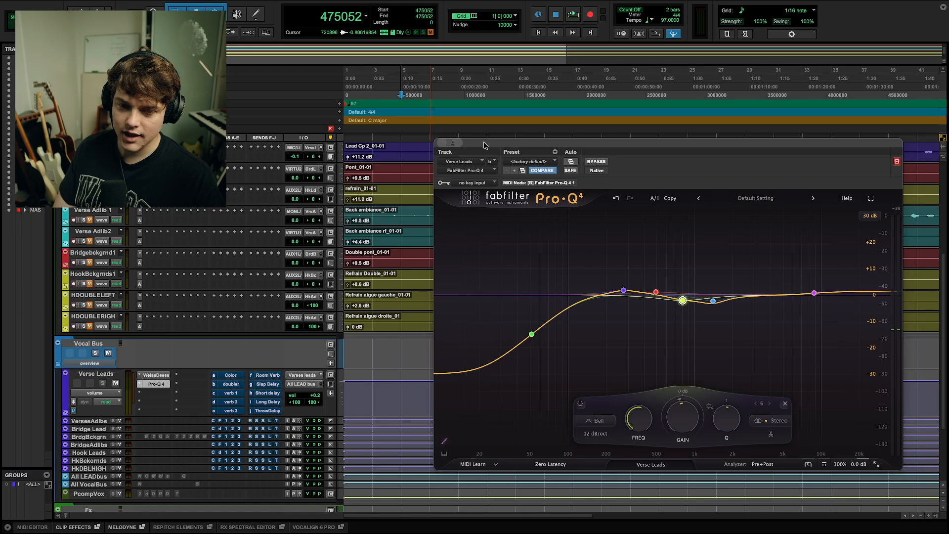
left_click(162, 385, "super")
left_click(162, 386)
Insert the UADx 1176LN Rev E Compressor in the third insert slot of the Verse Leads bus, after Pro-Q 4.
left_click(156, 395)
mouse_move(156, 397)
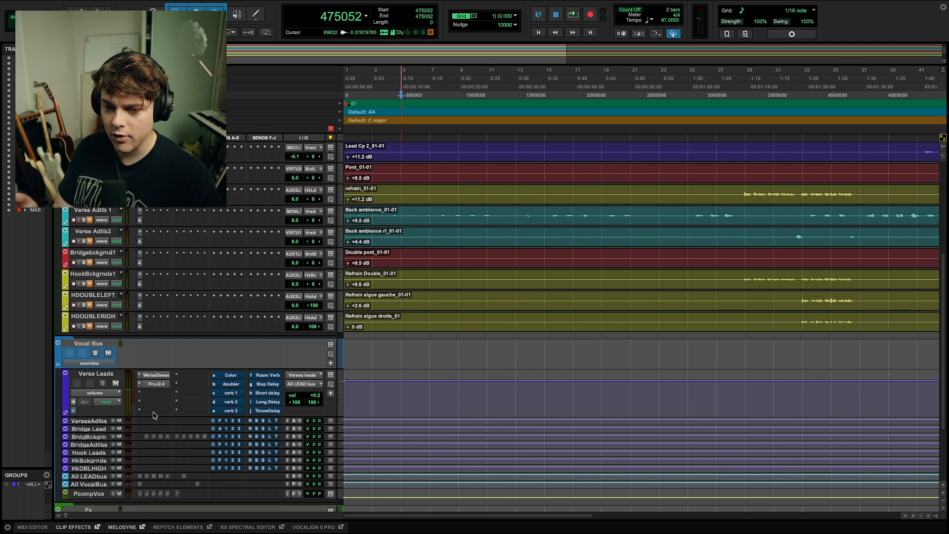
left_click(158, 393)
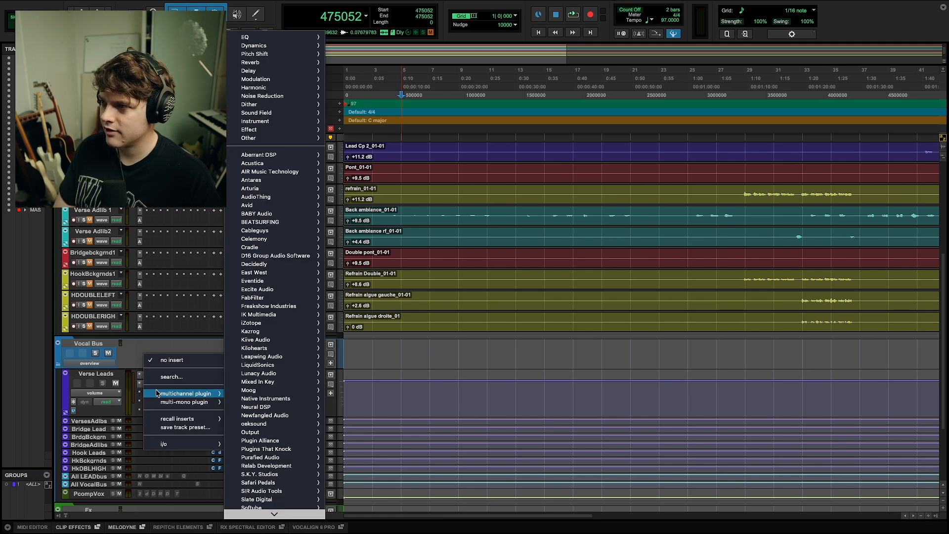
mouse_move(188, 394)
mouse_move(268, 449)
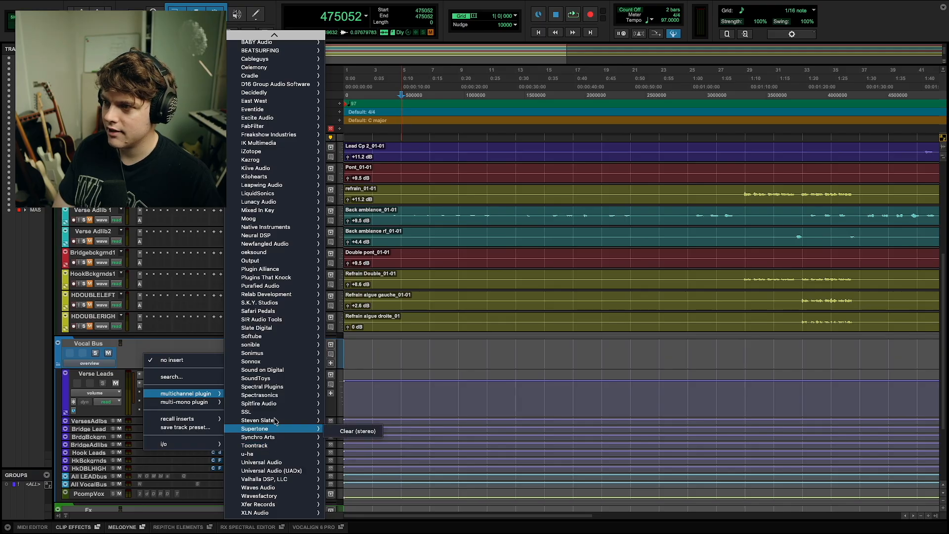
mouse_move(288, 472)
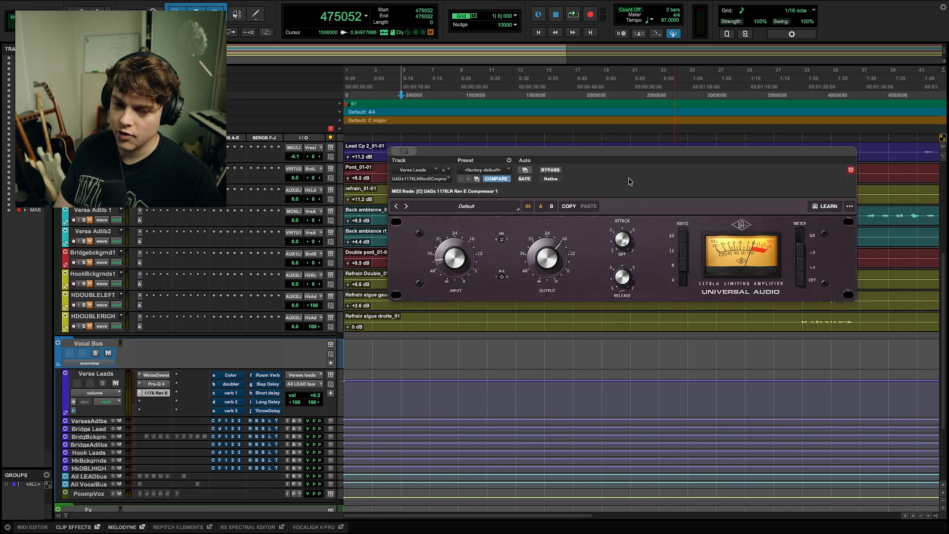
Play the verse through the 1176LN and check the Clear settings on the Verse Lead track before returning to the compressor.
key("space")
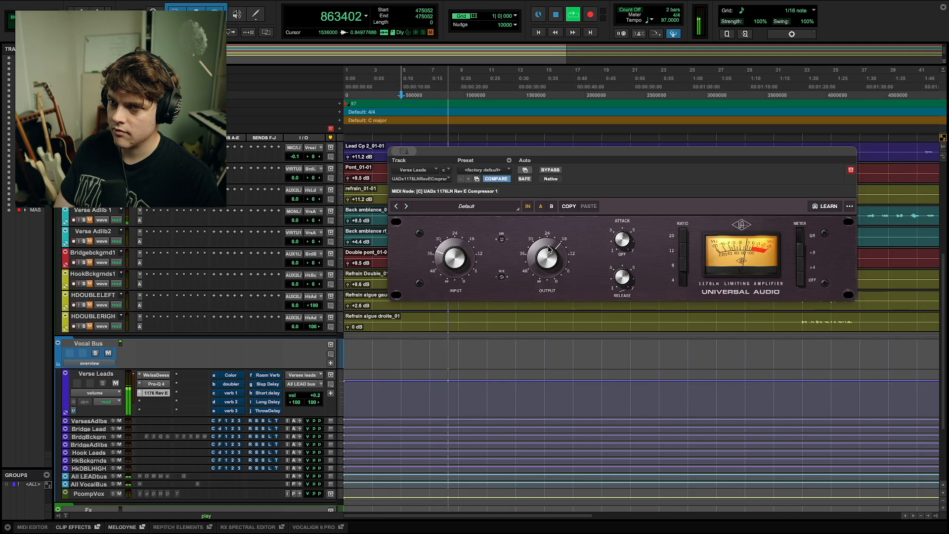
scroll(158, 244, "up", 6)
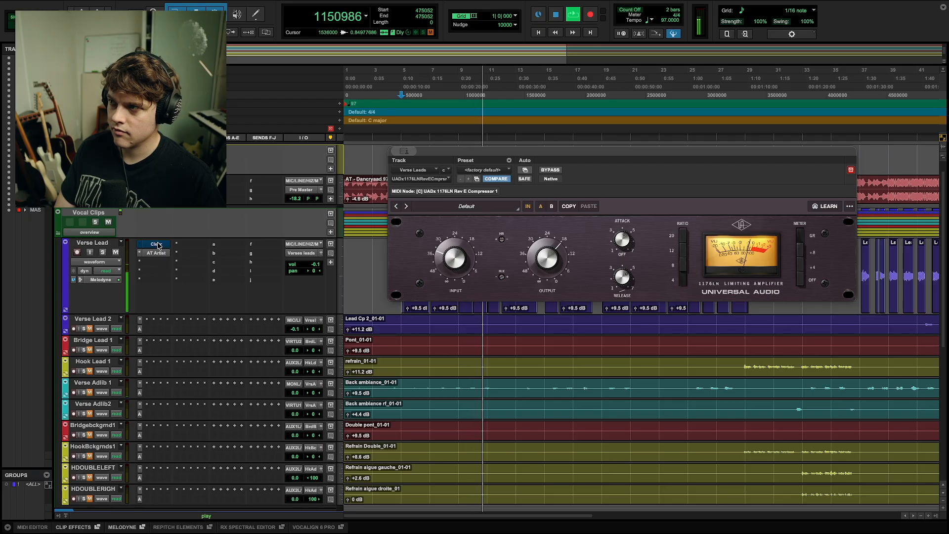
left_click(157, 244)
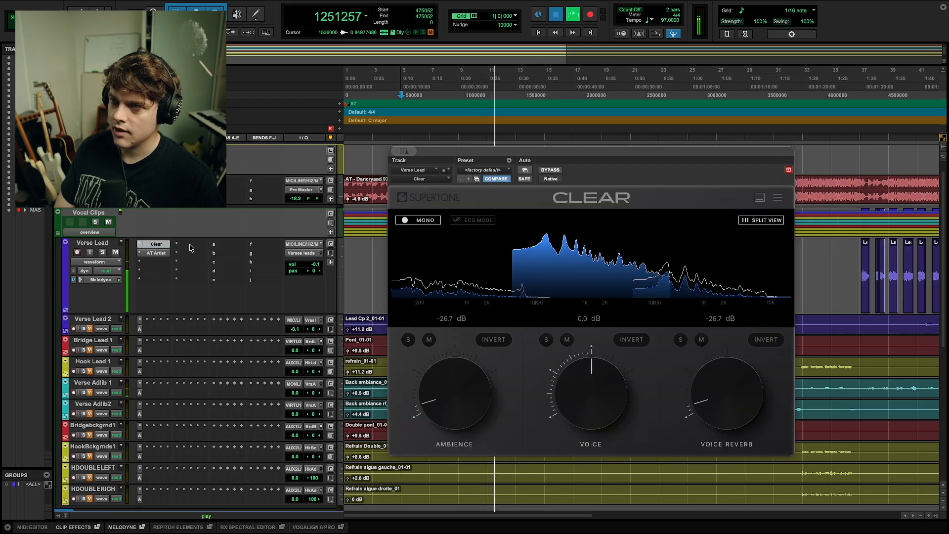
key("space")
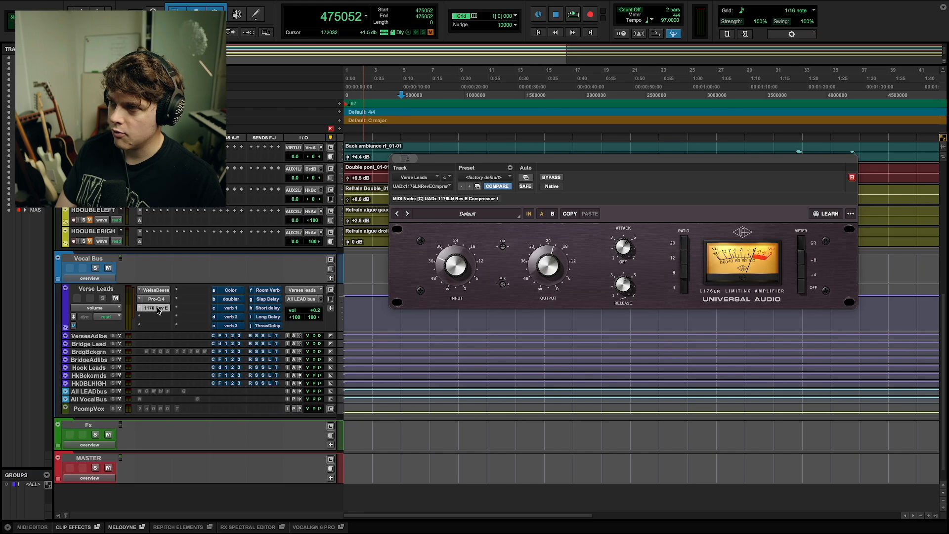
Compare the verse with the 1176LN bypassed and active, stop playback and close the compressor.
key("space")
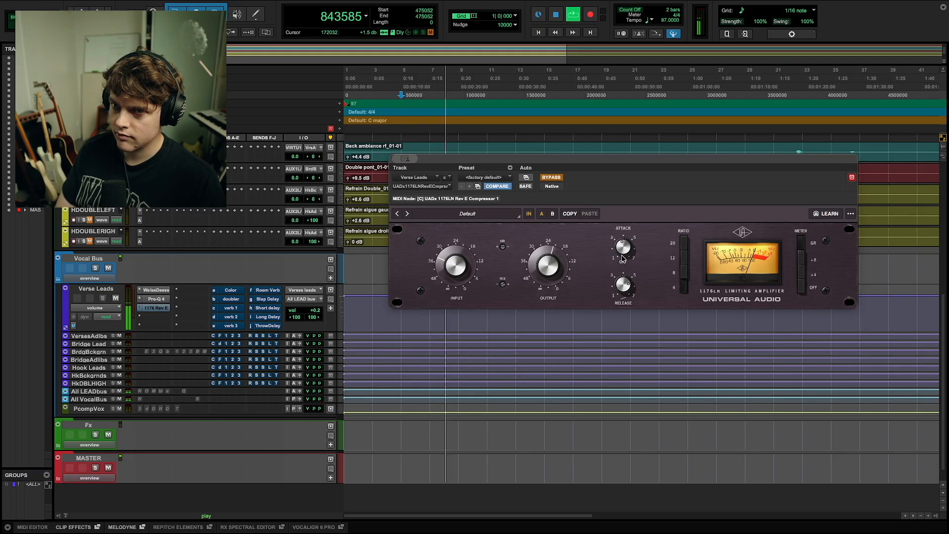
left_click(153, 310, "super")
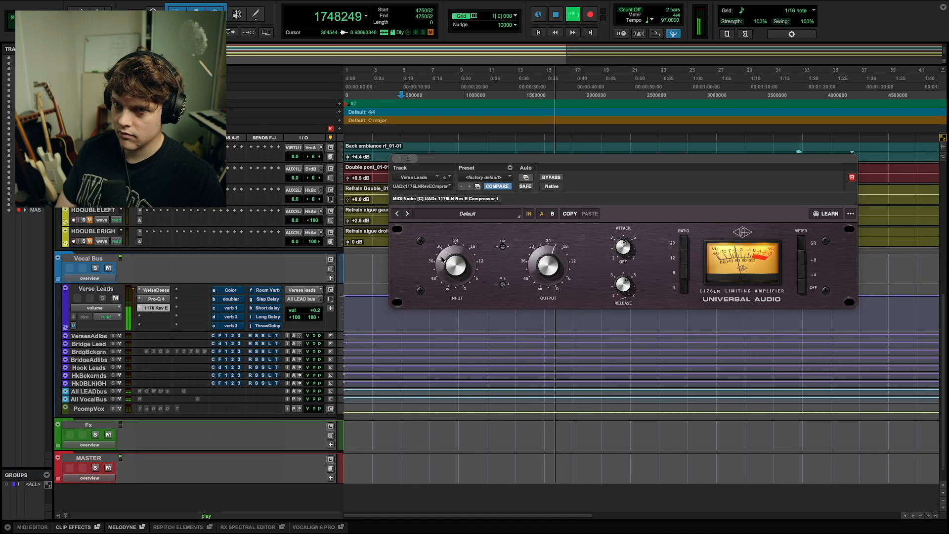
key("space")
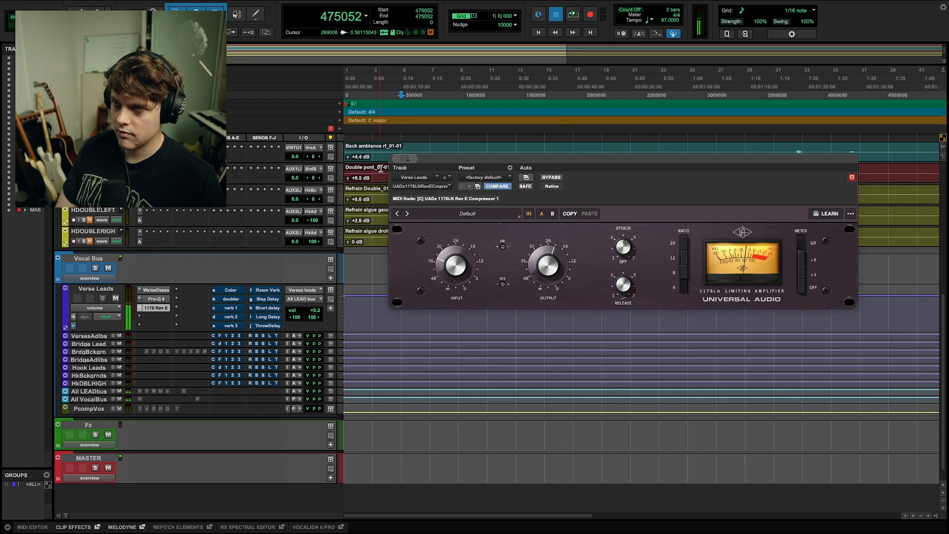
left_click(153, 308, "super")
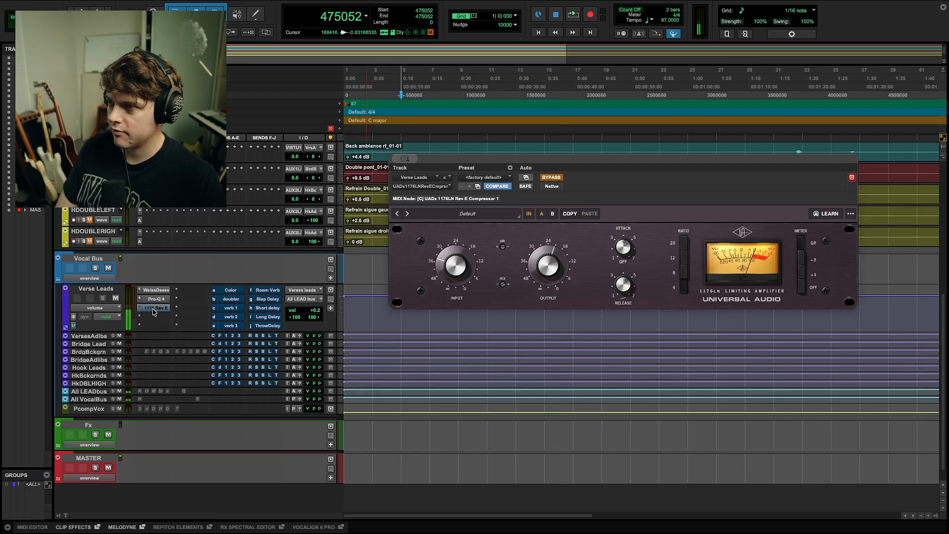
left_click(153, 308)
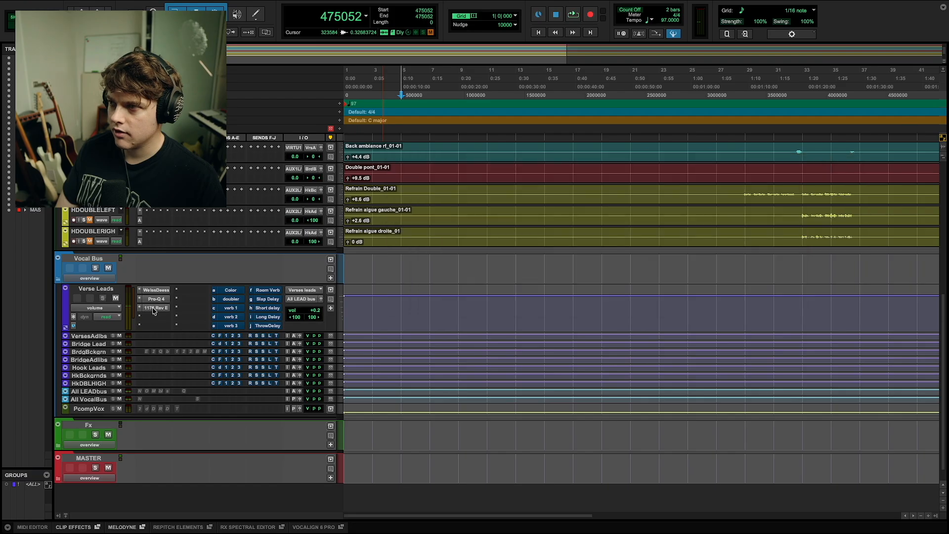
Insert the UADx LA-2A Silver Compressor in the fourth insert slot of the Verse Leads bus and adjust its gain during playback.
left_click(153, 317)
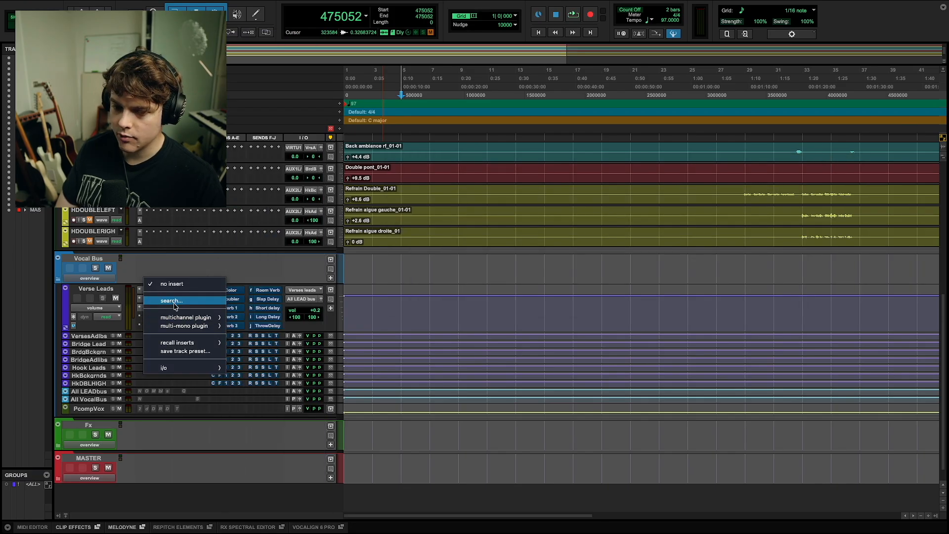
mouse_move(191, 319)
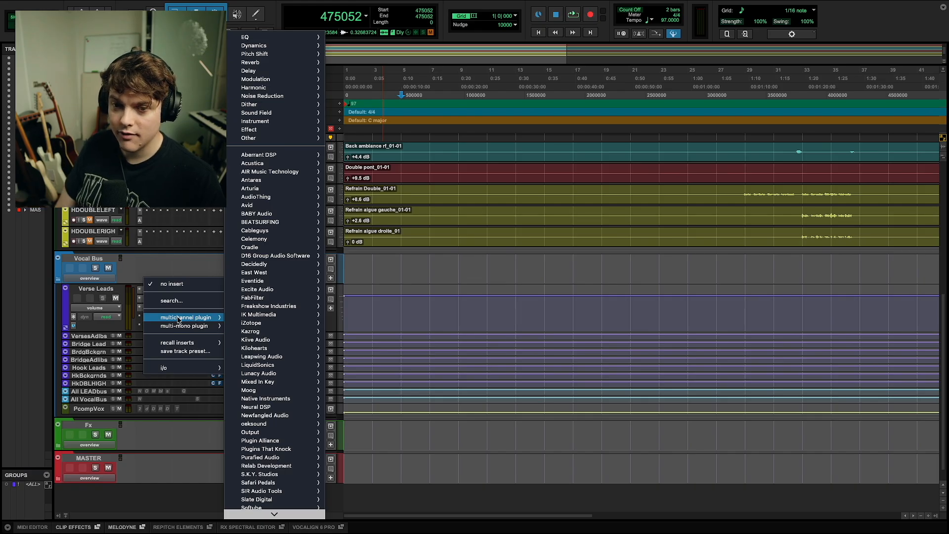
key("space")
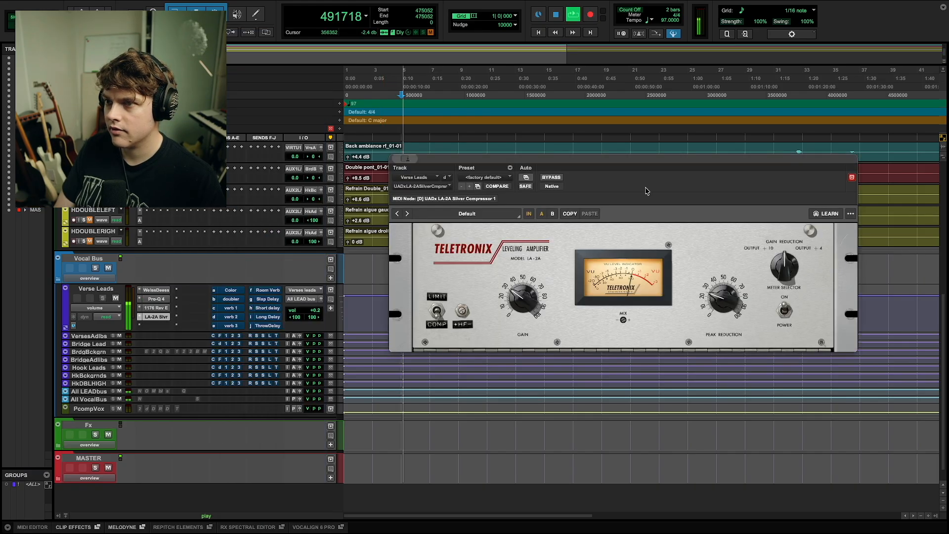
left_click_drag(521, 307, 520, 309)
Compare the verse with the LA-2A bypassed and active, and adjust its peak reduction before stopping playback and closing it.
left_click(155, 318, "super")
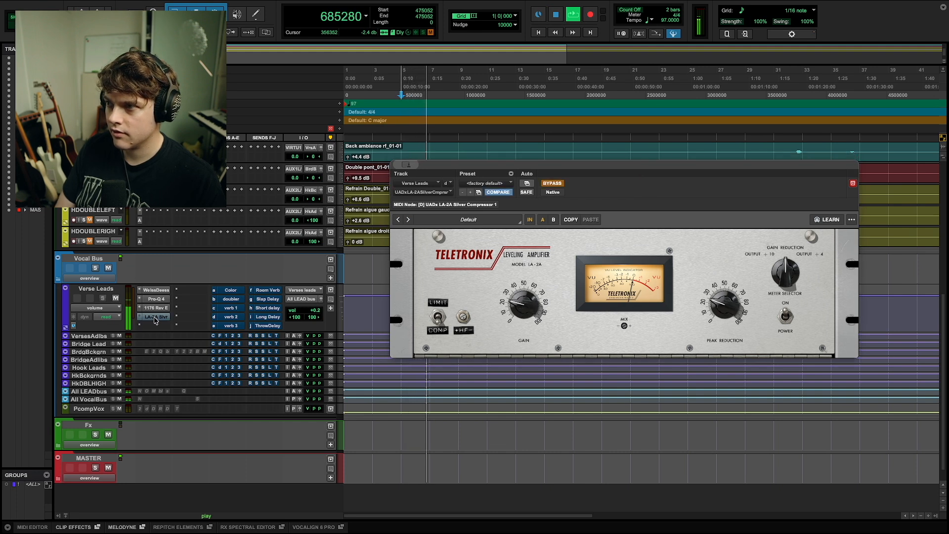
left_click(155, 318, "super")
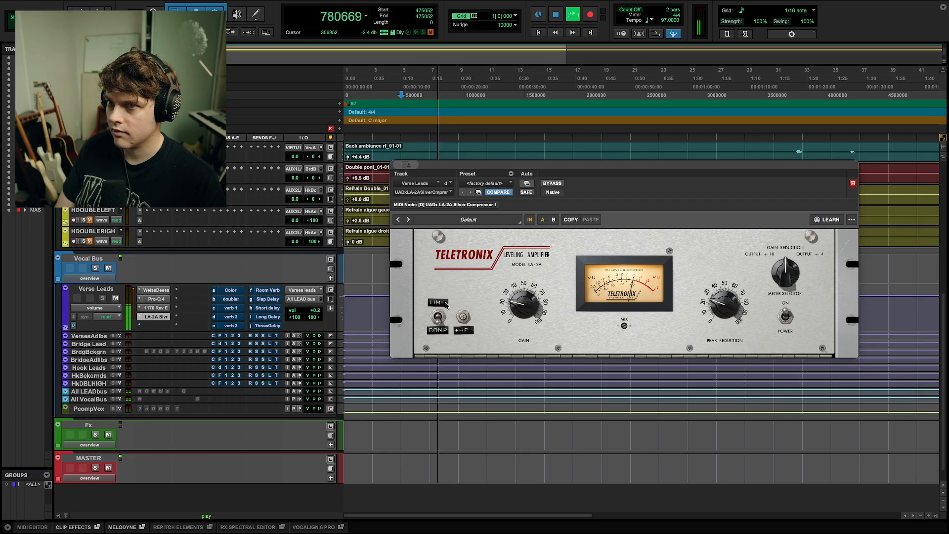
left_click_drag(721, 303, 728, 294)
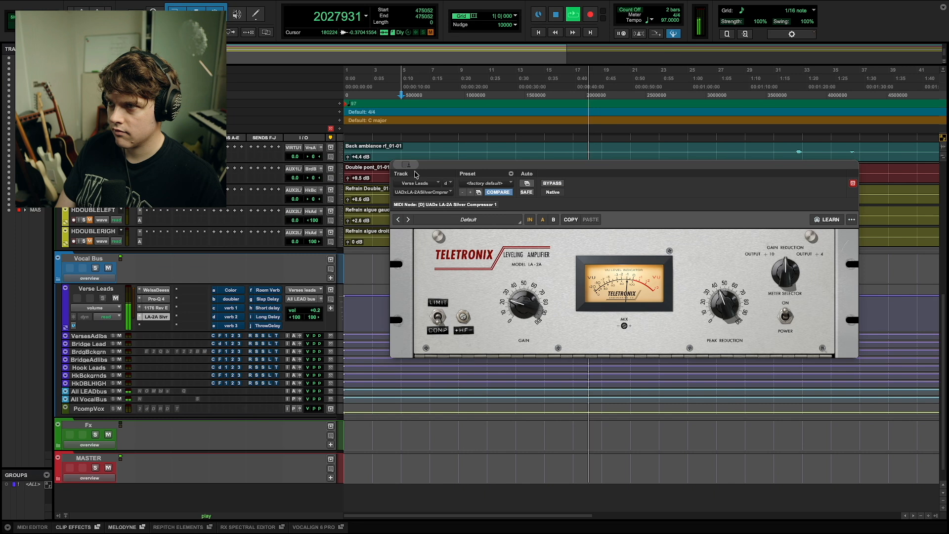
key("space")
Play the verse while viewing the Verse Lead clips, and slightly enlarge the Verse Leads bus row after stopping.
scroll(488, 331, "up", 5)
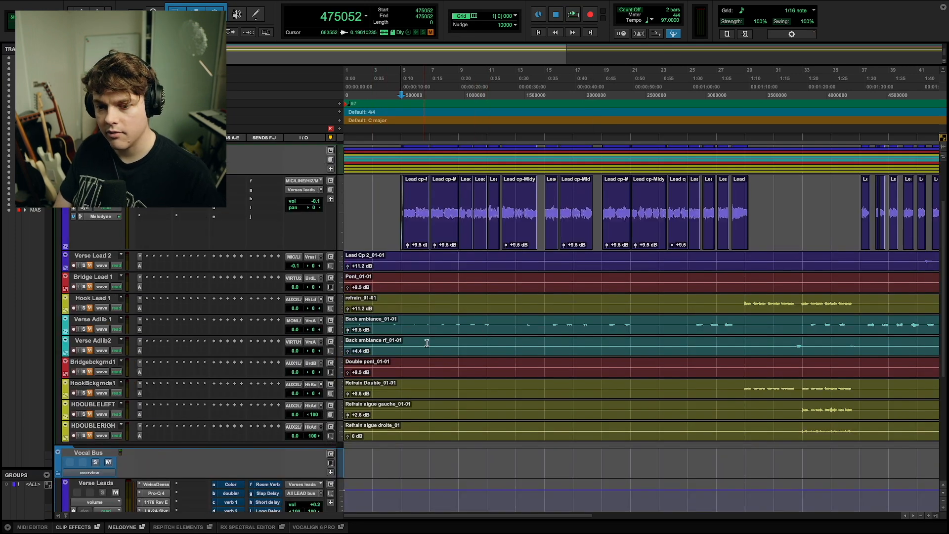
scroll(427, 343, "up", 3)
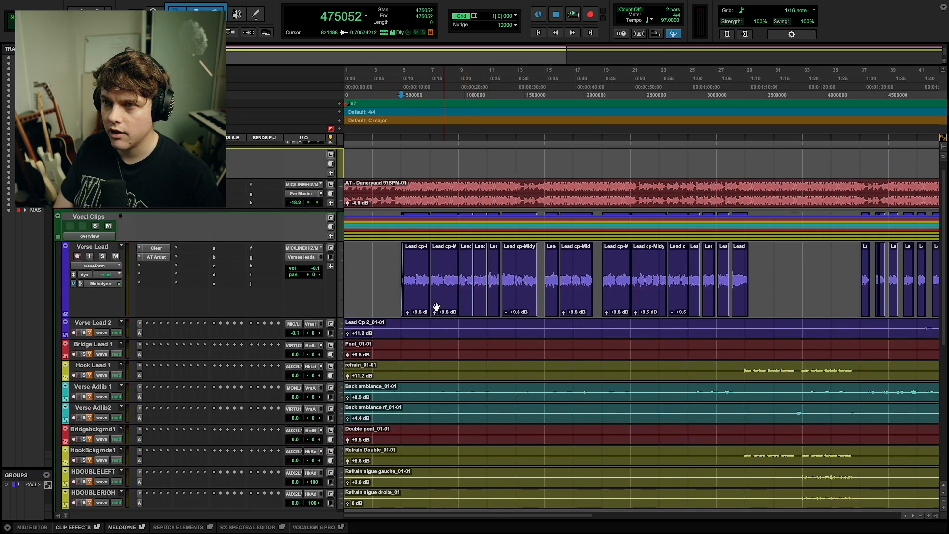
key("space")
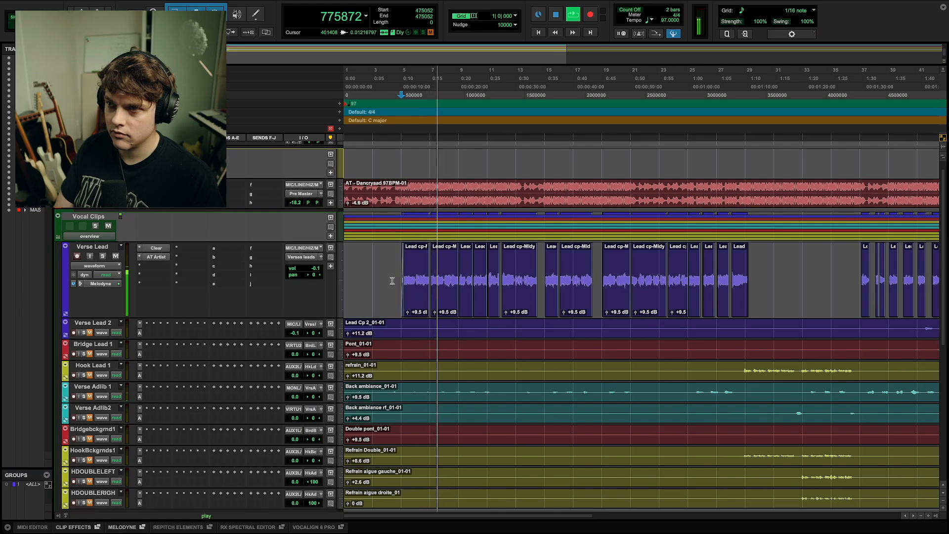
scroll(267, 403, "down", 6)
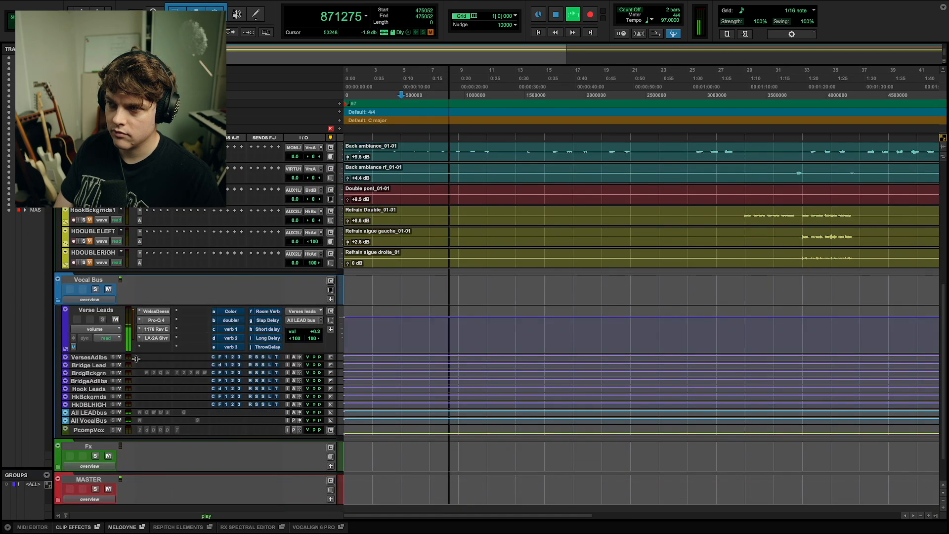
key("space")
left_click_drag(137, 353, 136, 362)
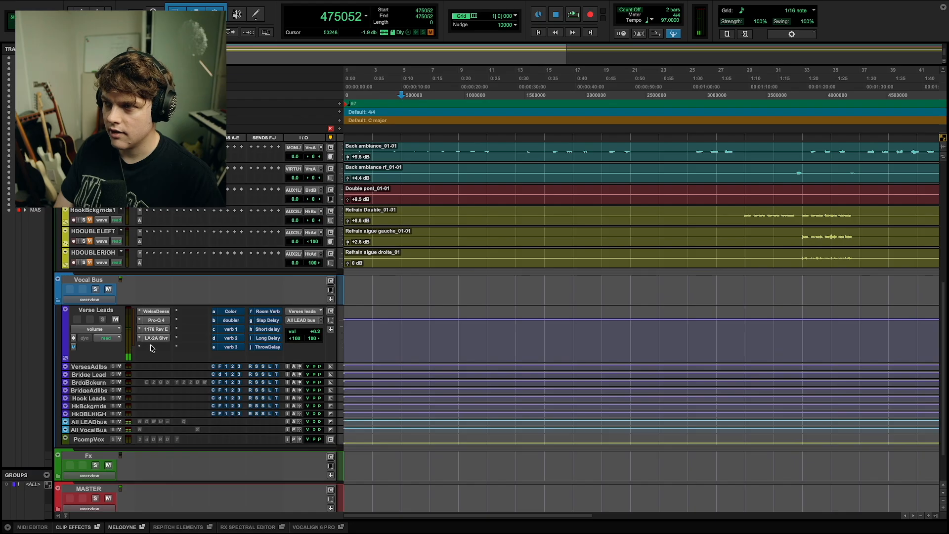
Try FabFilter Pro-MB (stereo) in the fifth insert slot of the Verse Leads bus.
left_click(152, 348)
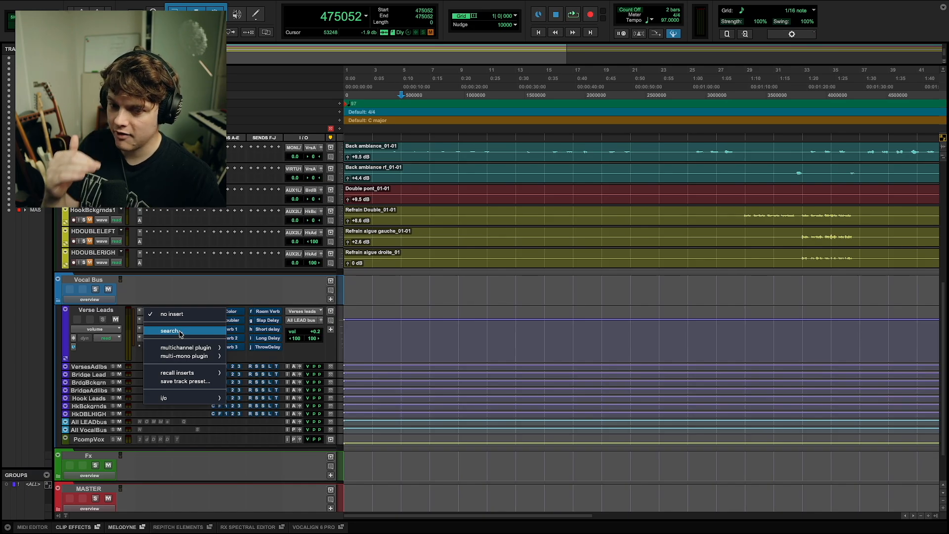
mouse_move(188, 347)
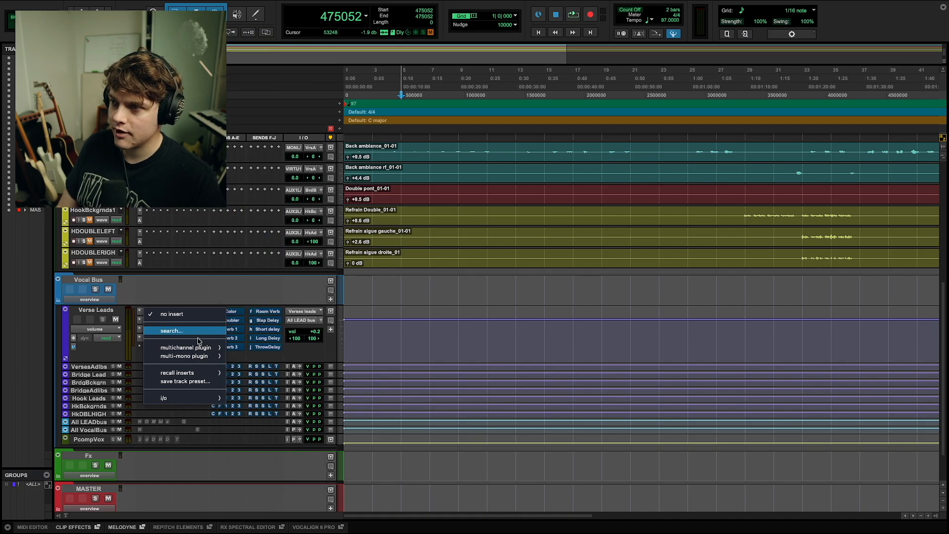
left_click(195, 331)
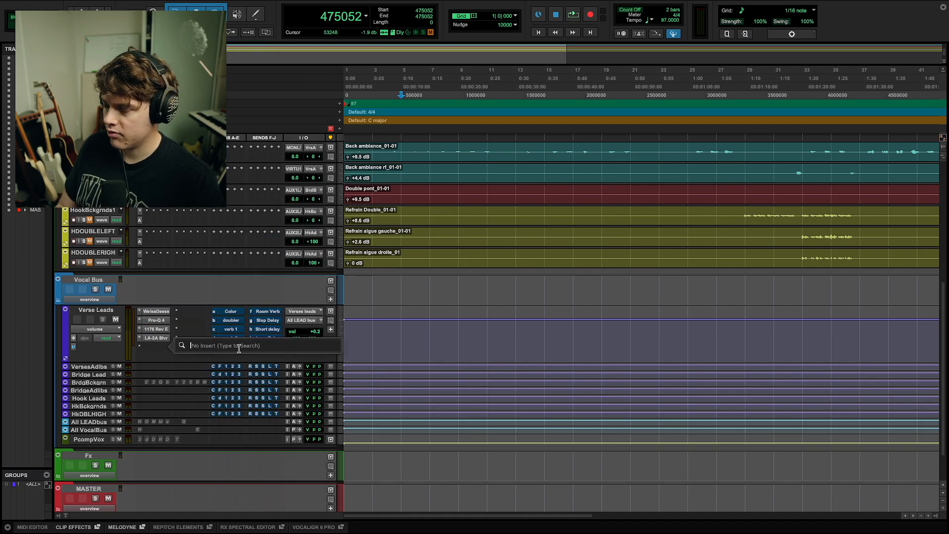
type("pro mb")
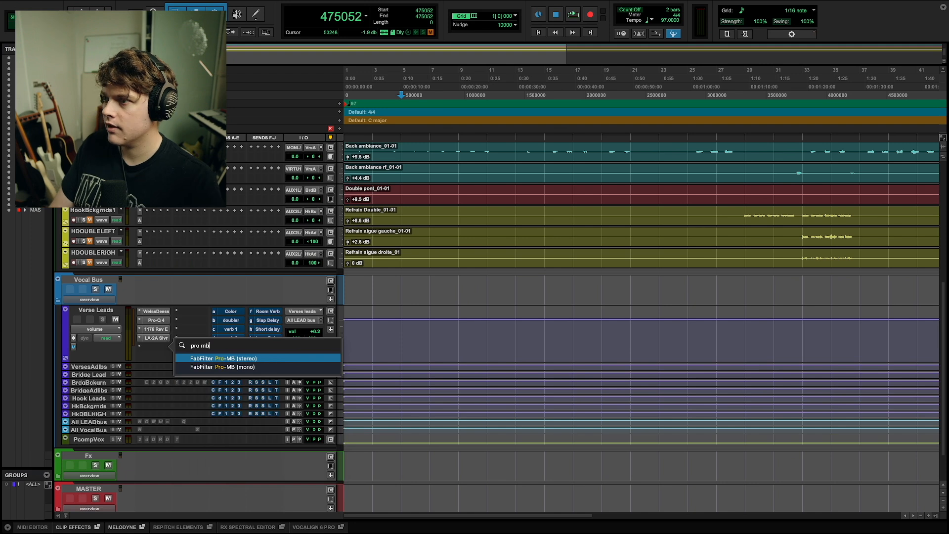
left_click(252, 360)
Replay the opening of the verse several times and examine its spectrum in Pro-MB.
key("space")
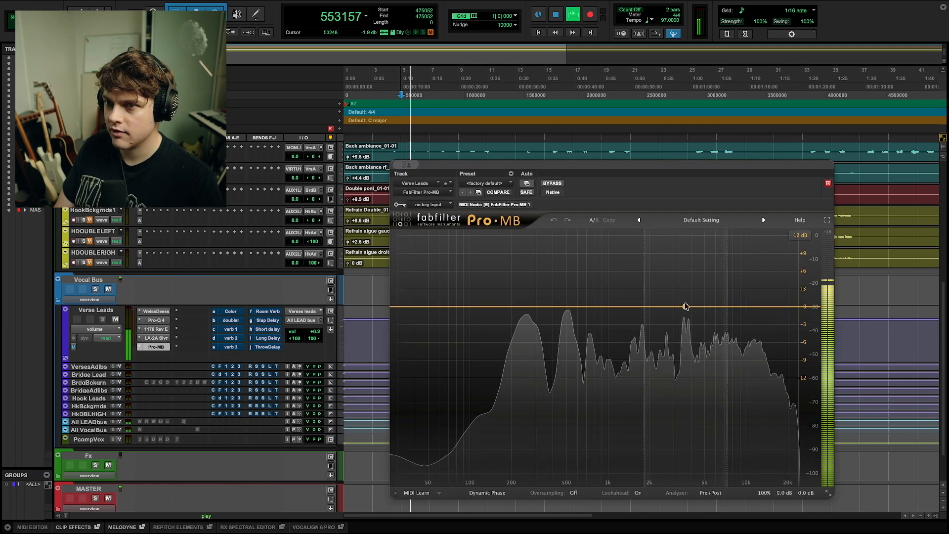
key("space")
key("space")
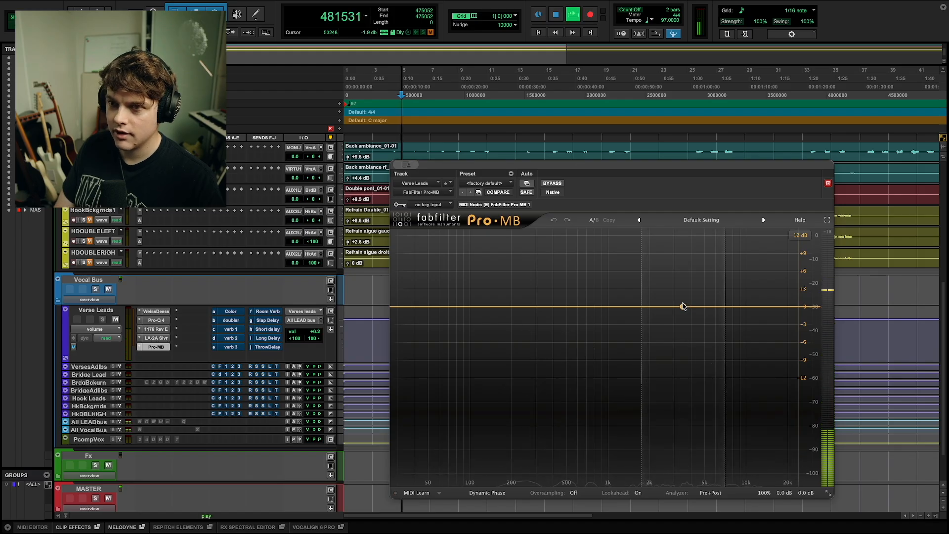
key("space")
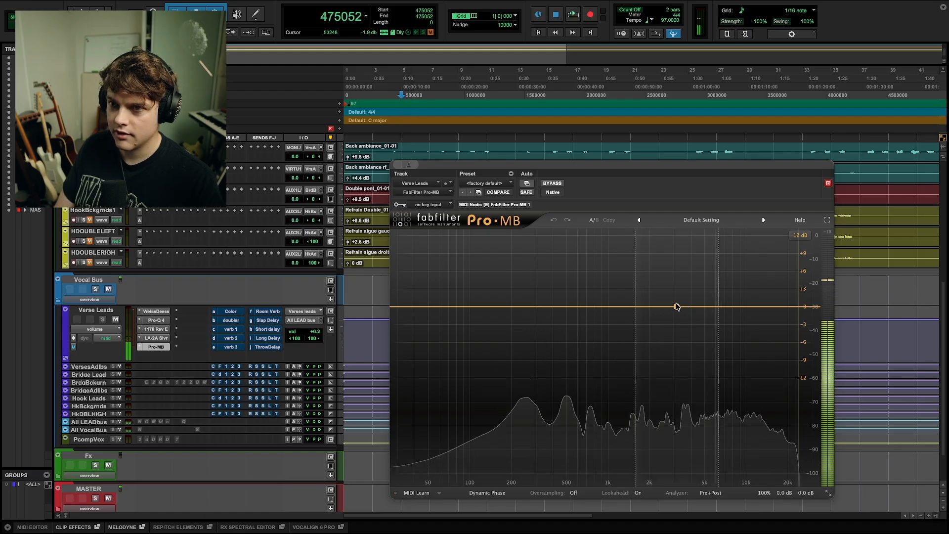
key("space")
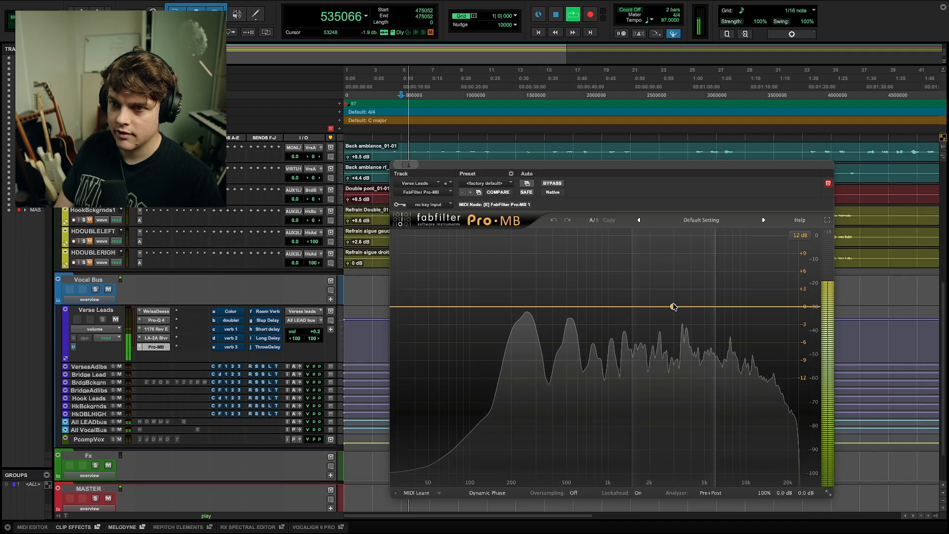
key("space")
key("space")
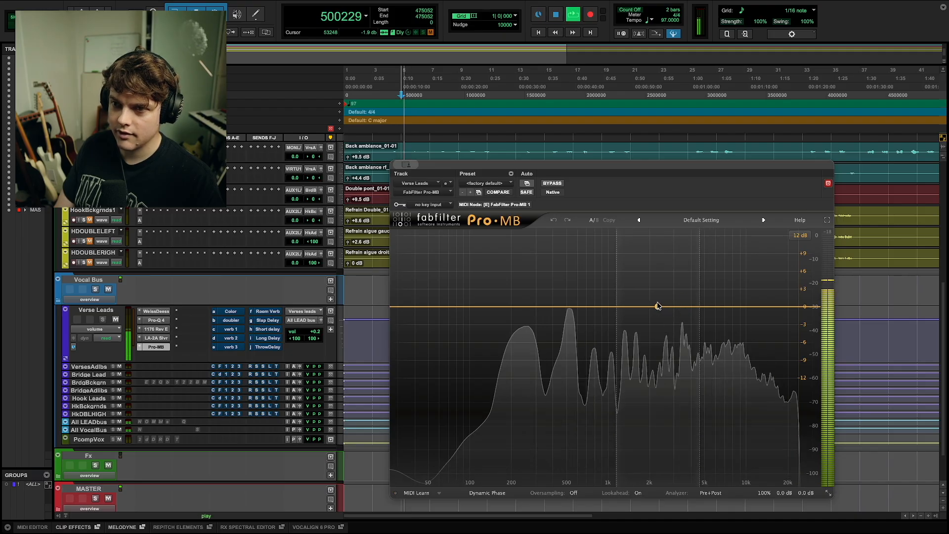
Add a compression band around 2 kHz in Pro-MB and narrow it by moving its high and low crossovers inward.
left_click(657, 306)
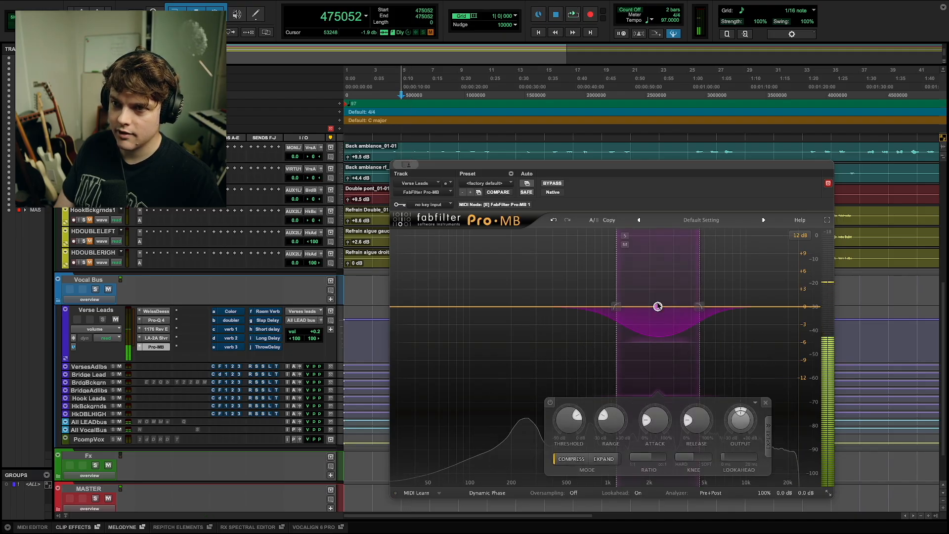
left_click_drag(690, 312, 678, 308)
key("space")
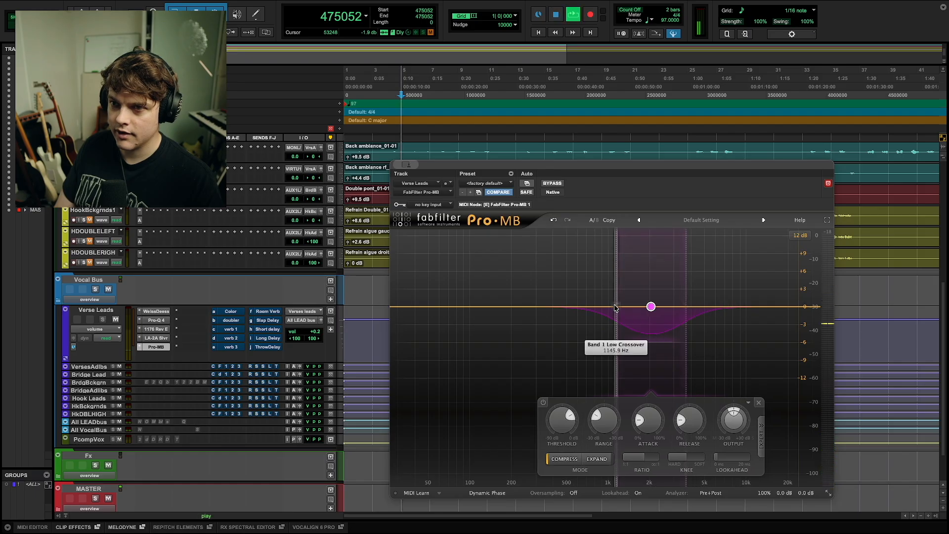
left_click_drag(615, 308, 624, 307)
key("space")
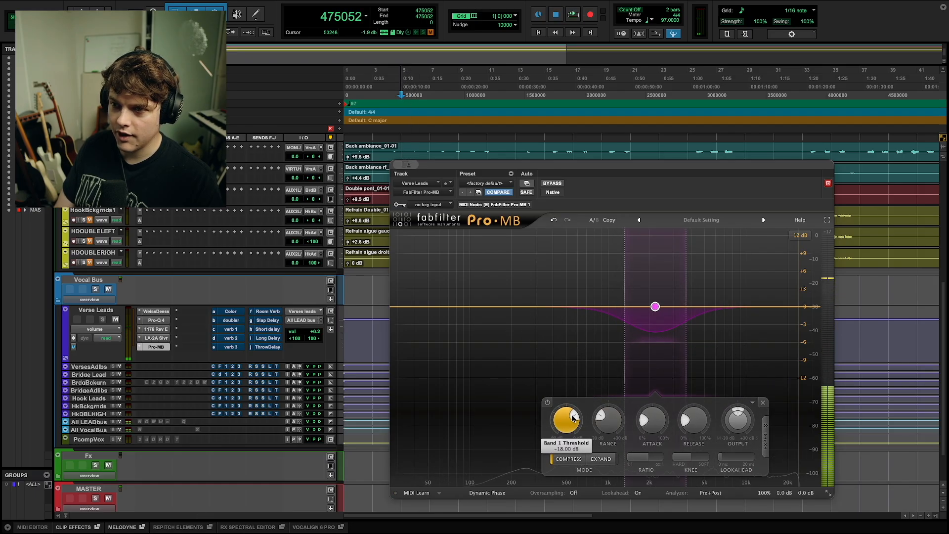
Set the Pro-MB band's threshold to about -32 dB and its attack to about 8.4% while replaying the verse's opening.
left_click_drag(575, 418, 570, 410)
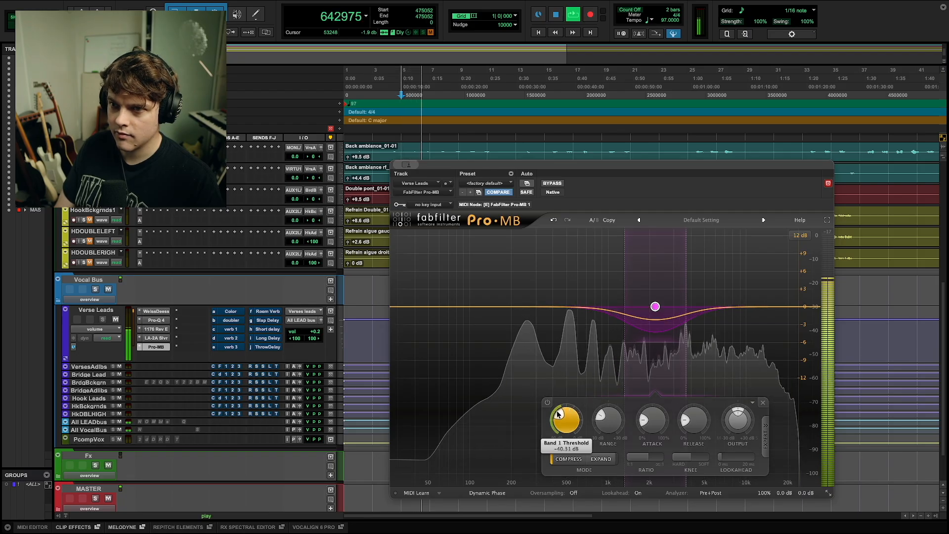
key("space")
key("space")
left_click_drag(561, 414, 565, 413)
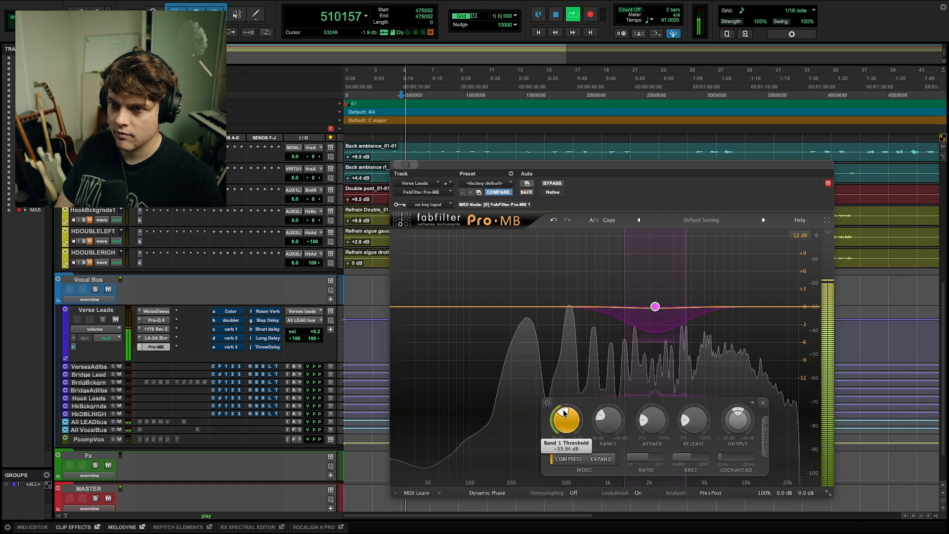
key("space")
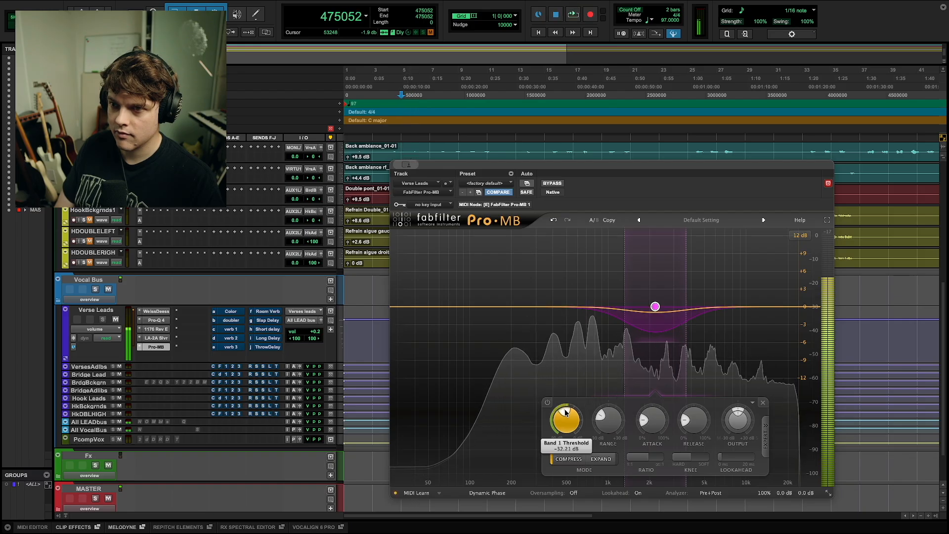
key("space")
left_click_drag(564, 413, 567, 412)
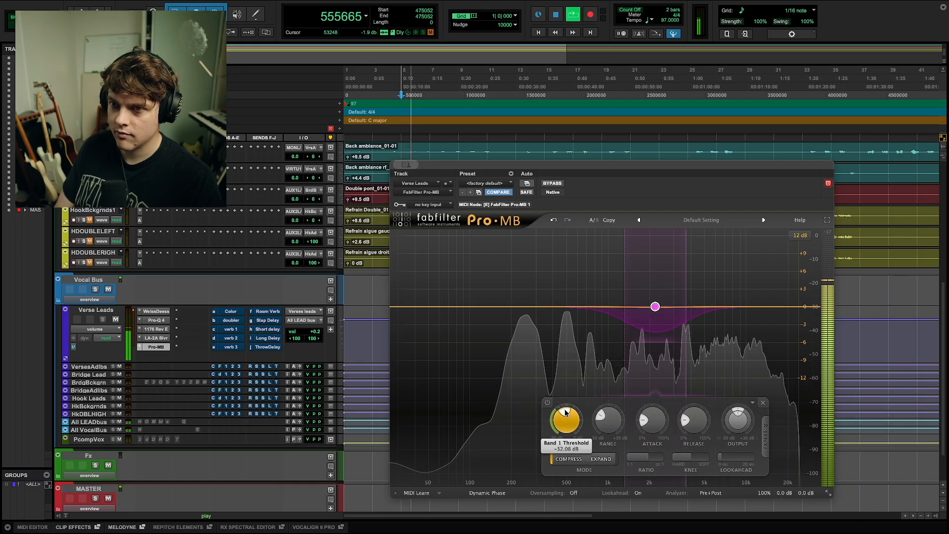
key("space")
key("space")
left_click_drag(643, 423, 642, 432)
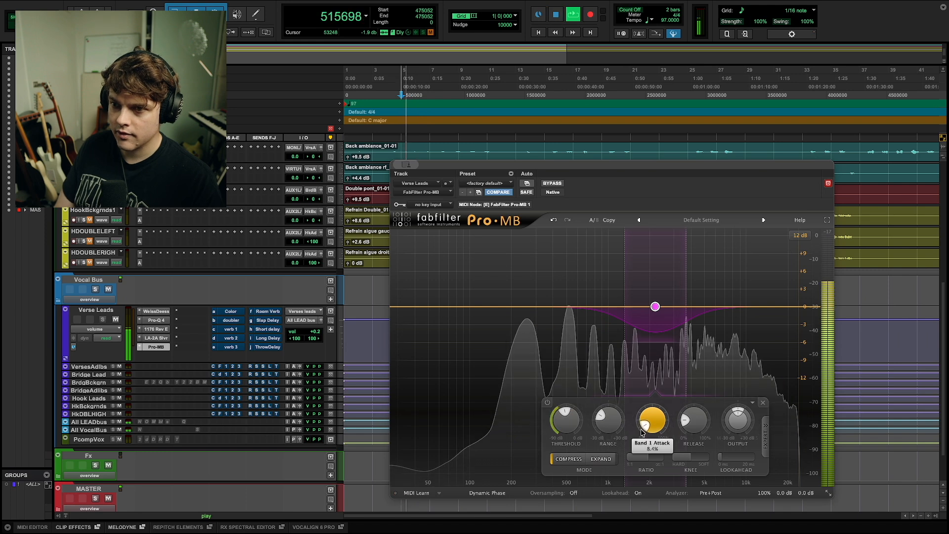
key("space")
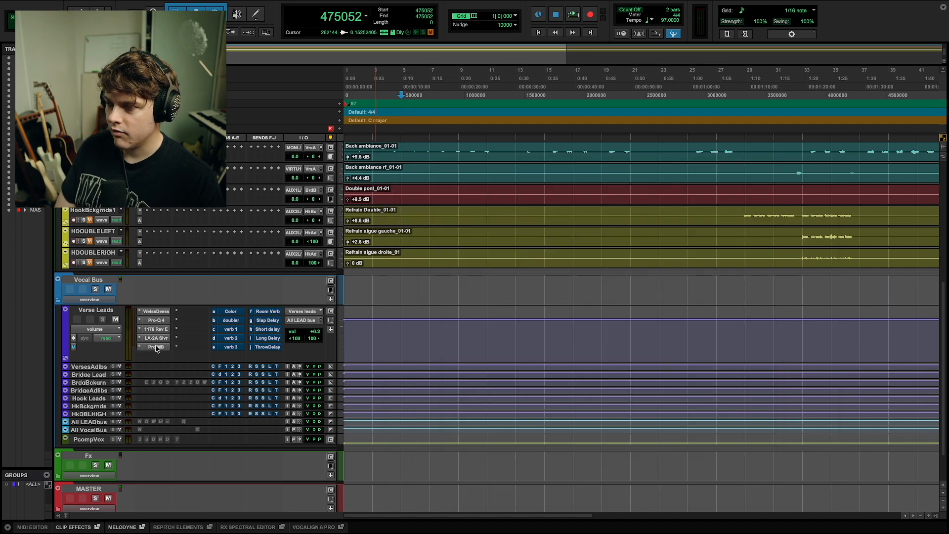
Replace Pro-MB with a bypassed soothe2 in the fifth Verse Leads insert slot and move its window clear of the Verse Lead clips.
left_click(156, 347)
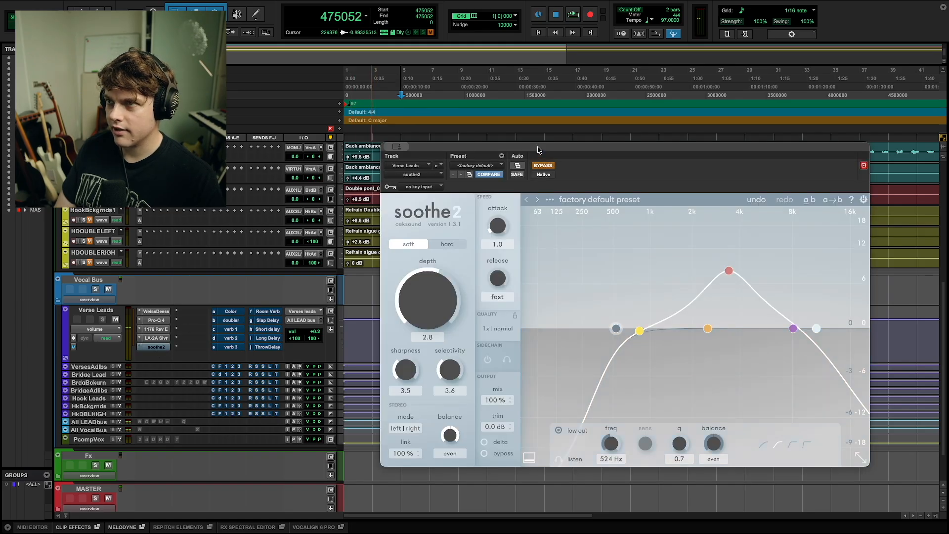
left_click_drag(538, 149, 589, 354)
scroll(424, 277, "up", 10)
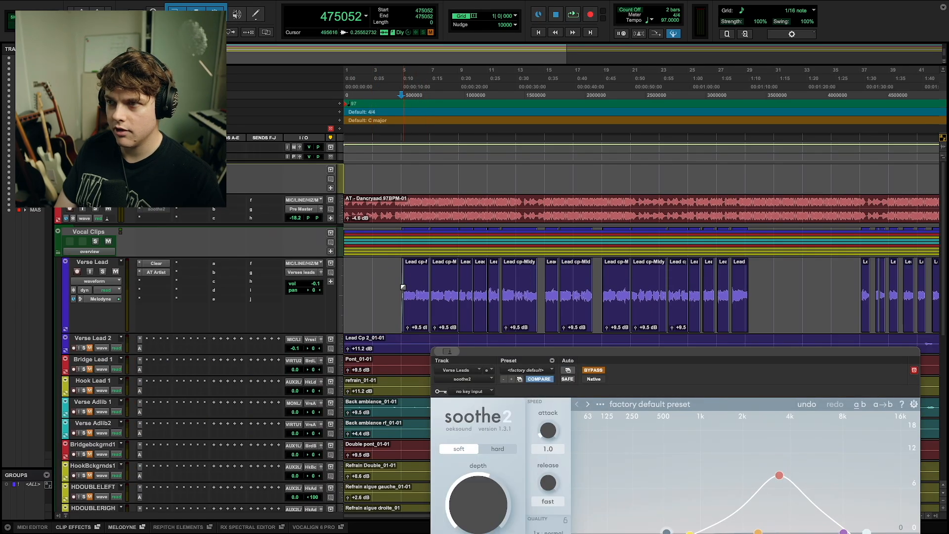
Play the opening of the verse and zoom in on the first Verse Lead clips.
key("space")
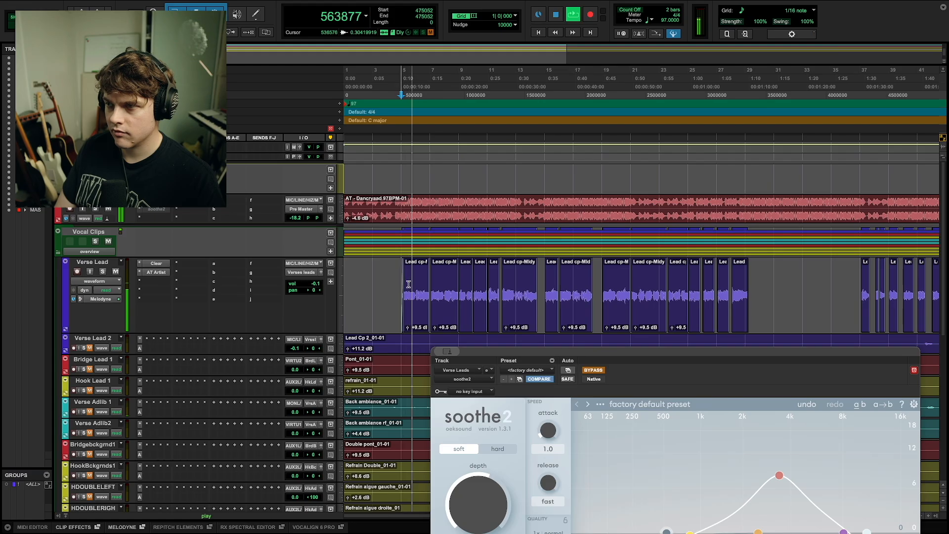
key("space")
scroll(408, 284, "down", 1)
key("t")
key("t")
key("t")
key("t")
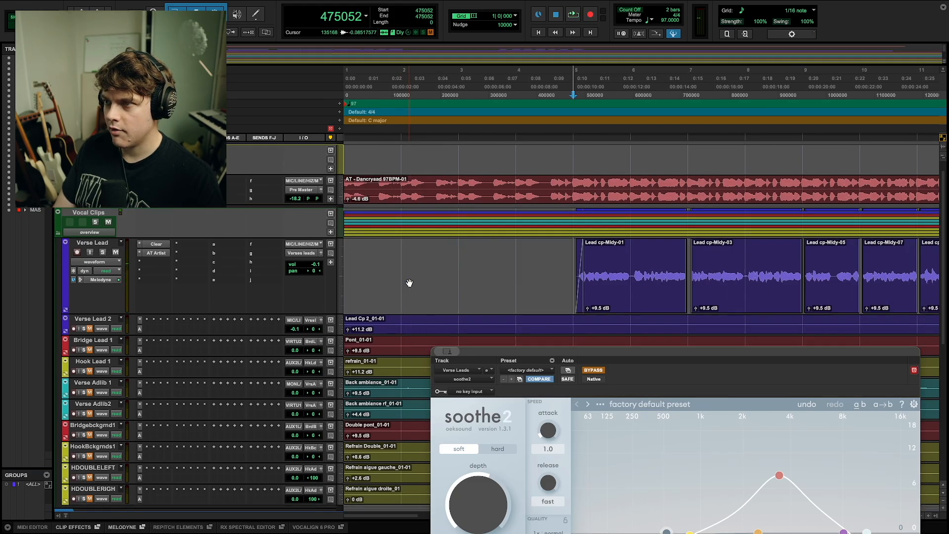
Play the first Verse Lead clip in short bursts to locate where the loud word within its opening phrase begins.
key("space")
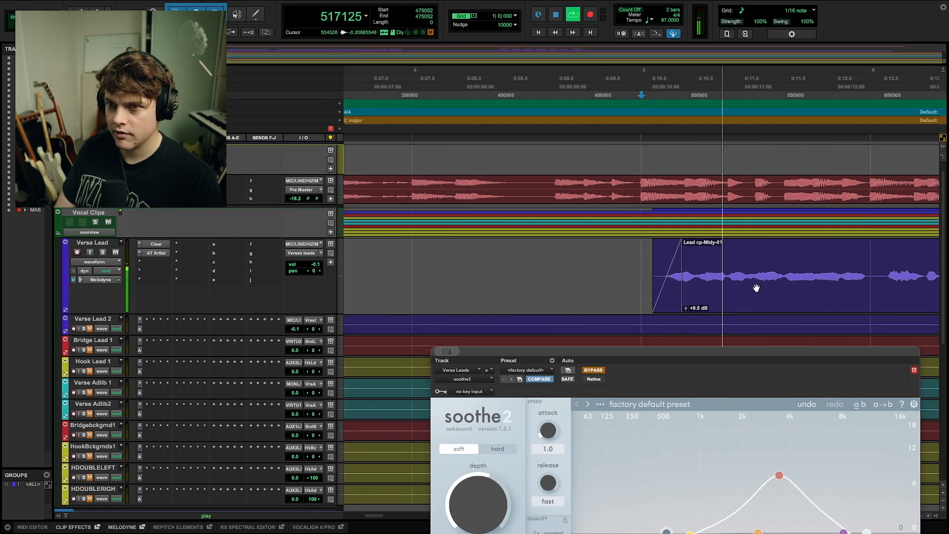
key("space")
left_click(728, 265)
key("space")
key("space")
left_click(752, 267)
key("space")
key("space")
key("space")
key("space")
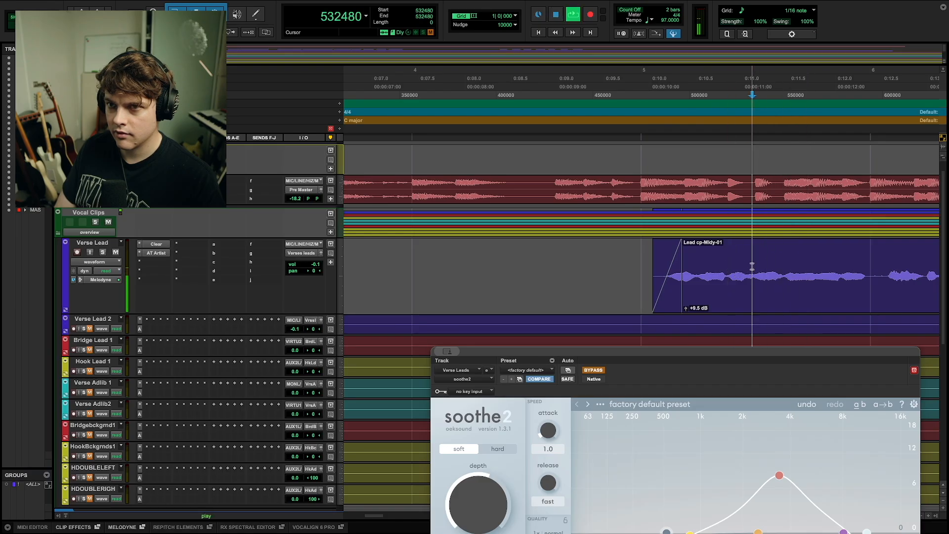
Separate the short loud section of the first Verse Lead clip and lower its clip gain to +7.8 dB.
left_click_drag(752, 266, 783, 267)
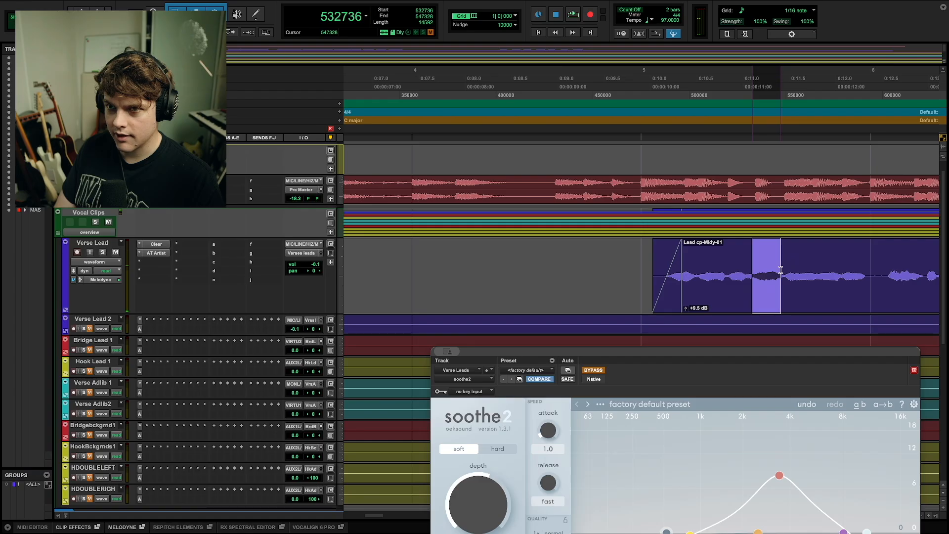
right_click(784, 267)
mouse_move(791, 275)
left_click(799, 303)
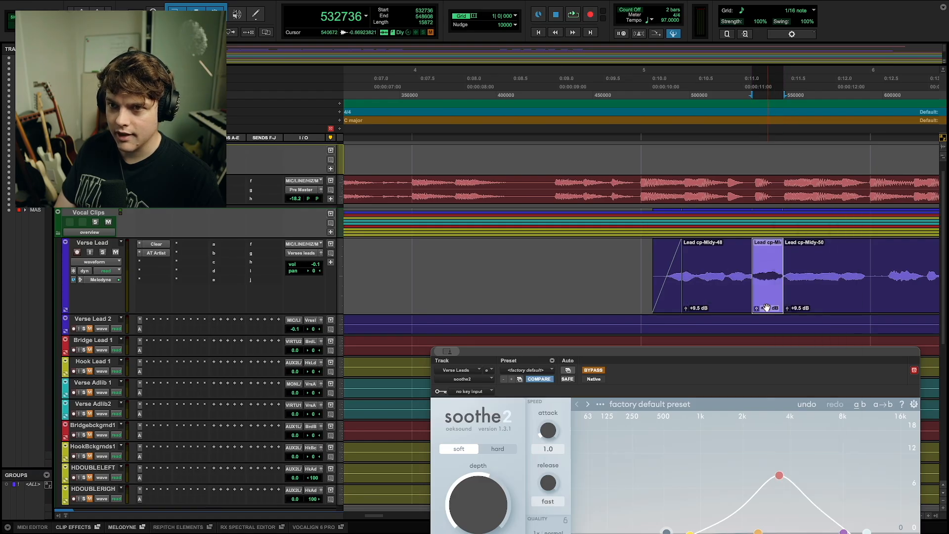
left_click_drag(758, 308, 758, 311)
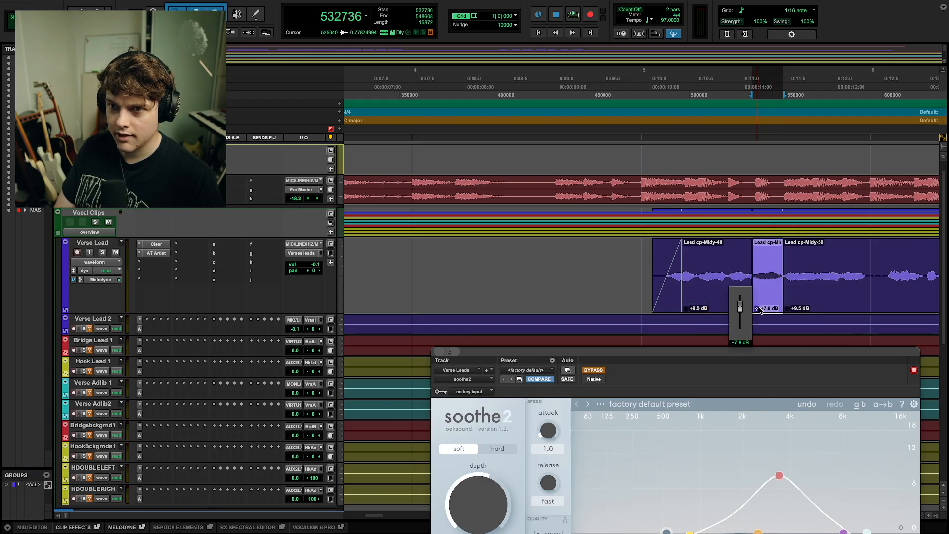
Lower the separated section's clip gain in stages to +6.0 dB, replaying the verse's opening after each change.
left_click(649, 267)
key("space")
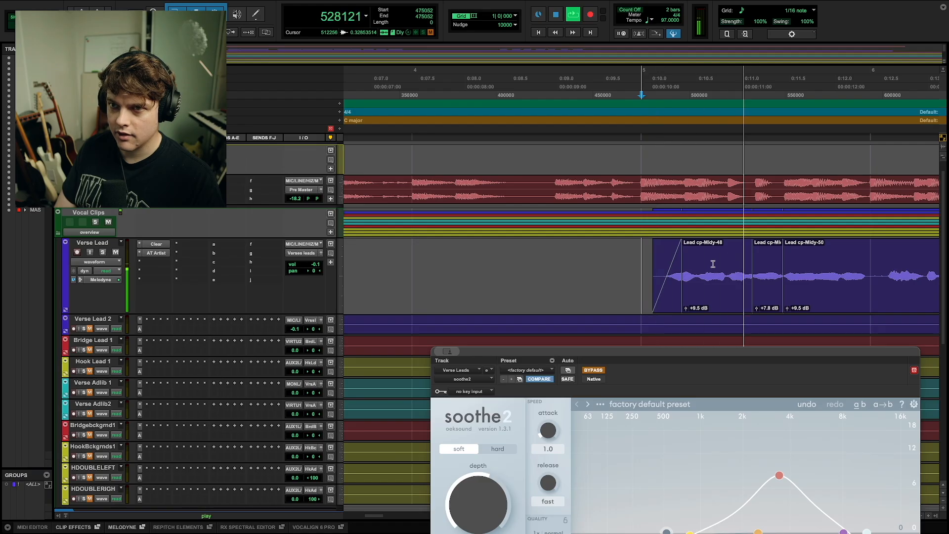
key("space")
key("space")
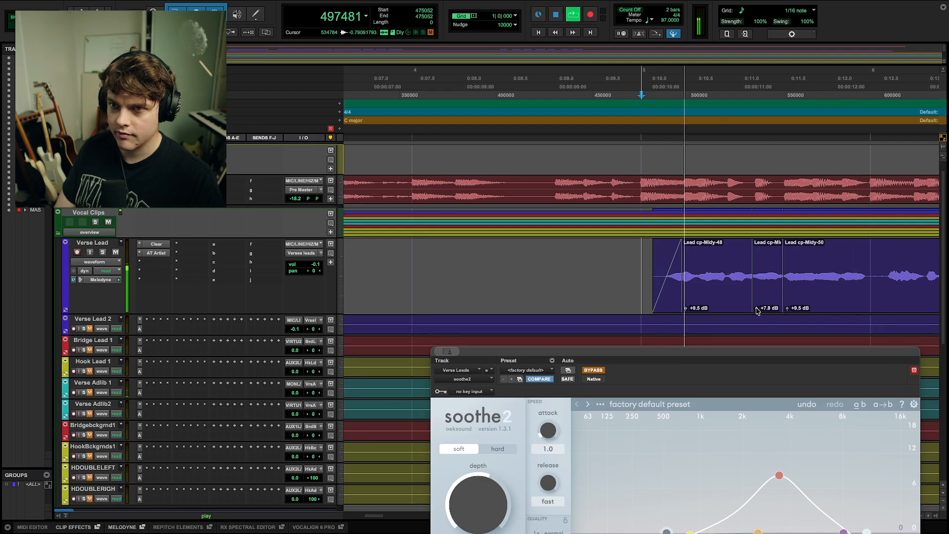
key("space")
left_click(757, 309)
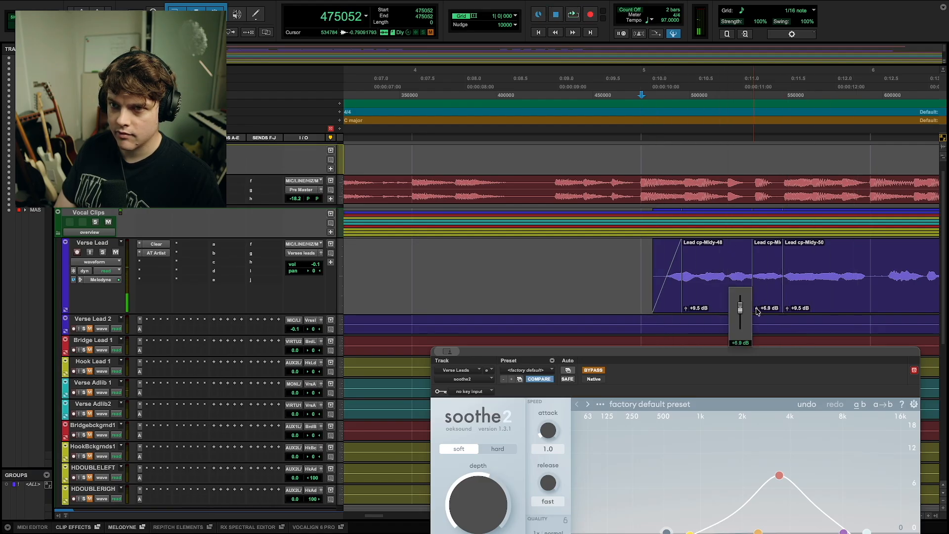
key("space")
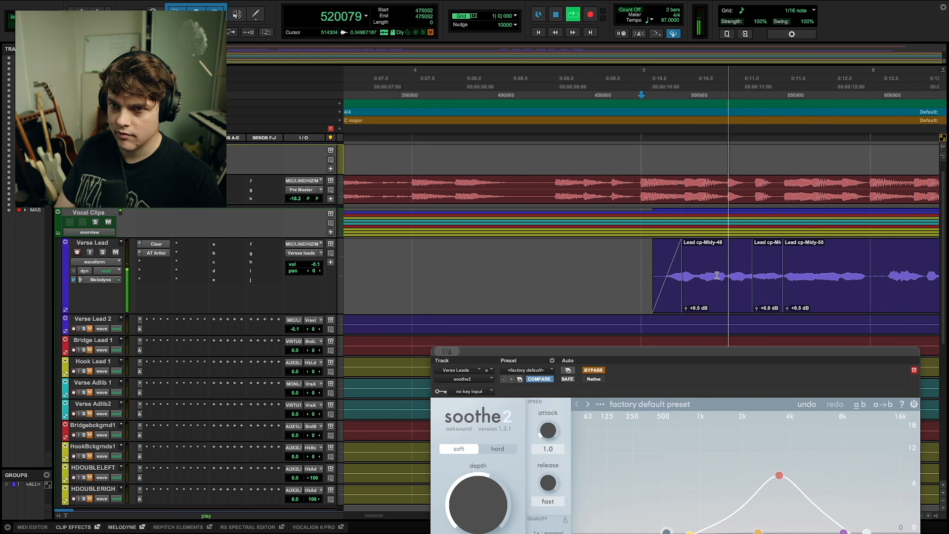
key("space")
left_click(756, 308)
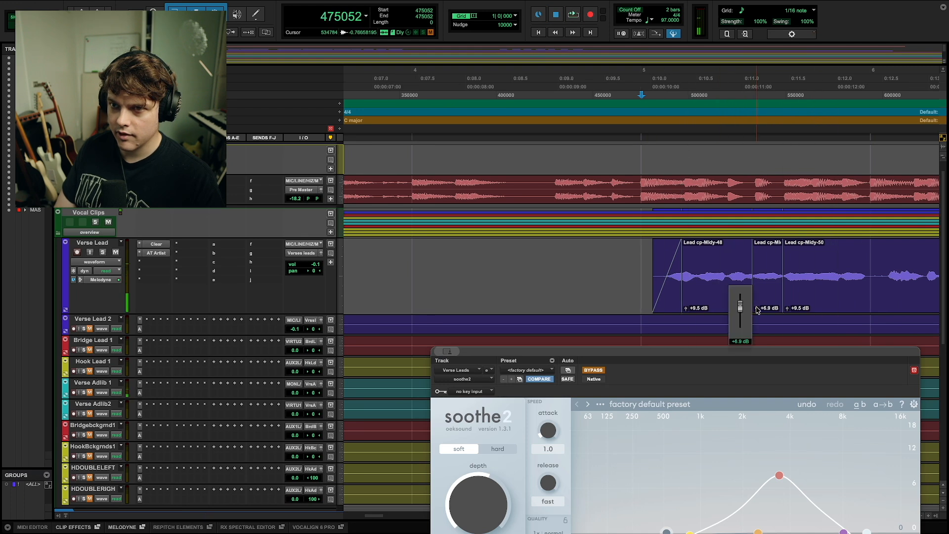
key("space")
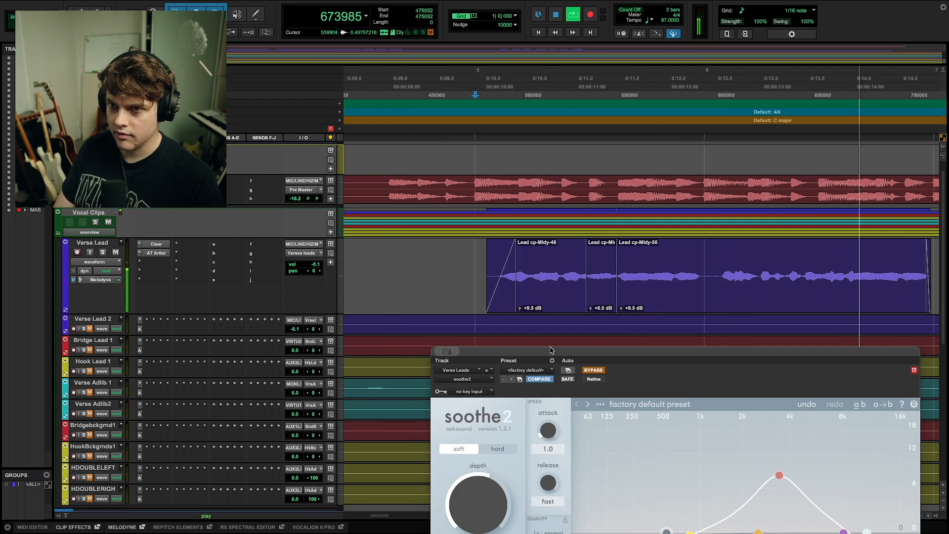
Replay the verse with soothe2 active on the Verse Leads bus and set its band 1 to 731 Hz with 0.2 dB sensitivity.
left_click(504, 346)
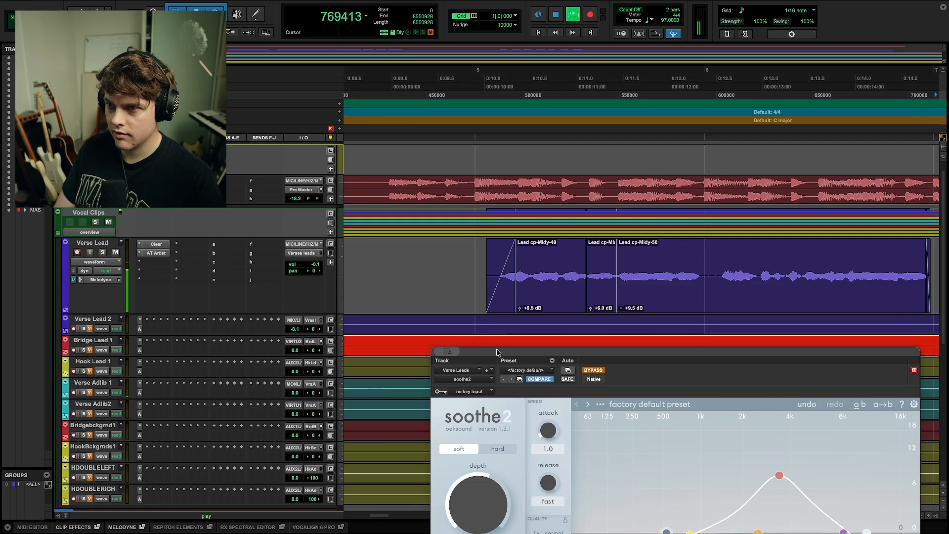
key("space")
left_click(492, 345)
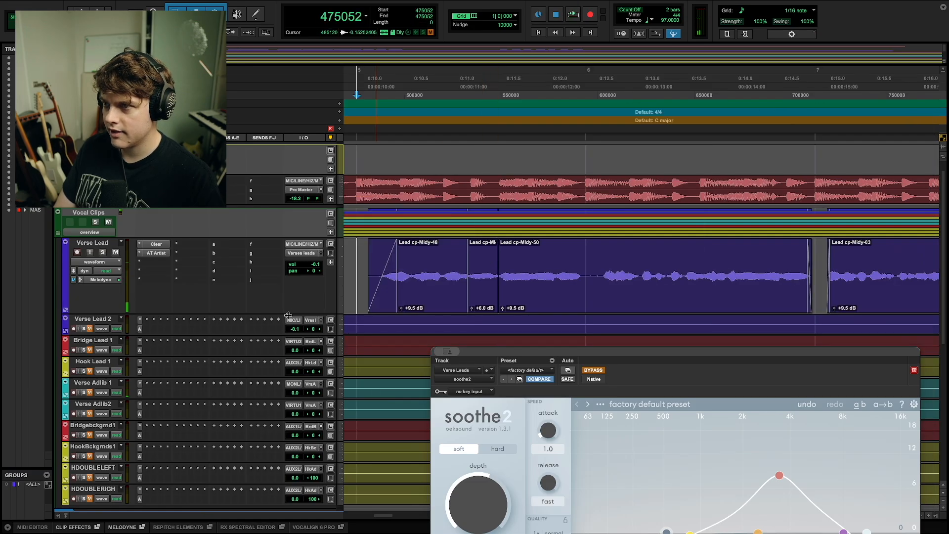
scroll(292, 313, "down", 10)
key("space")
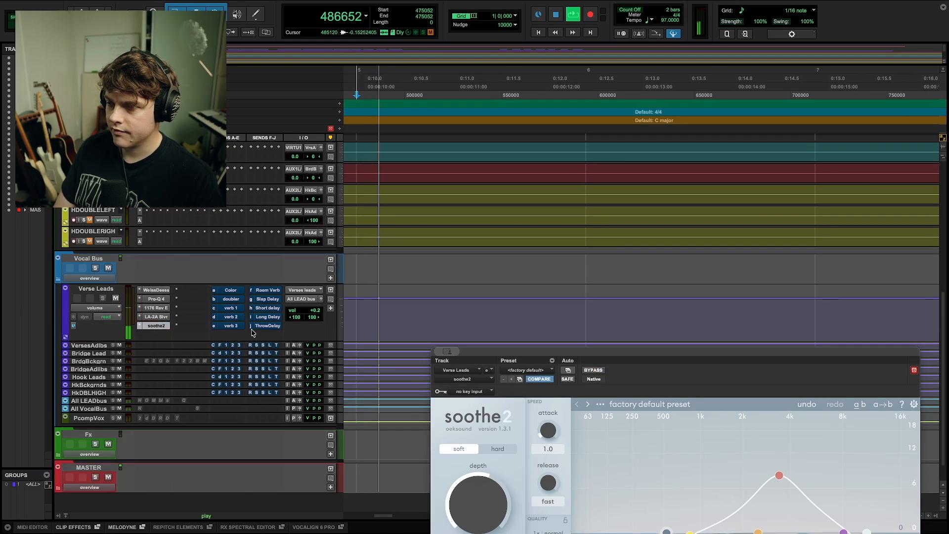
left_click_drag(578, 353, 550, 190)
left_click_drag(661, 370, 656, 368)
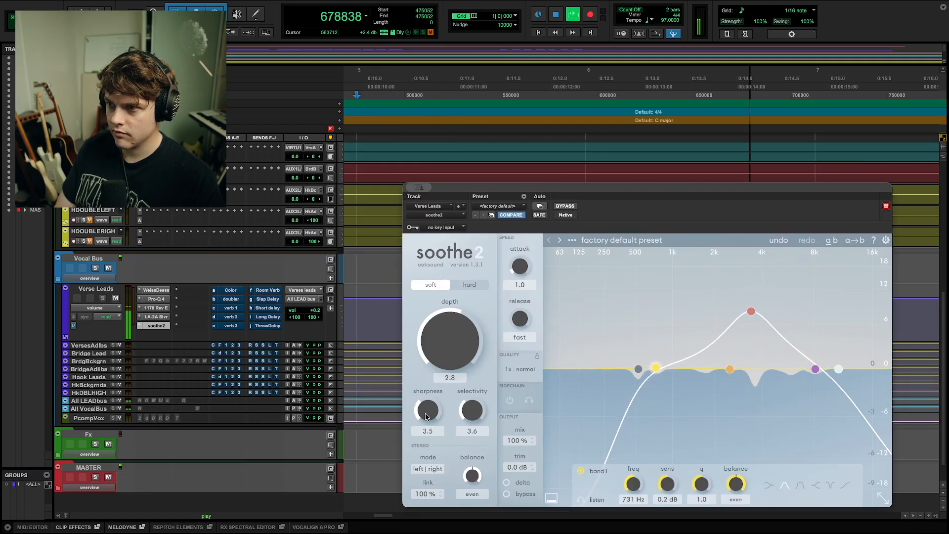
Set soothe2's sharpness to 4.2 and depth to 0.8, with a fast attack and a release of 0.6.
left_click_drag(431, 414, 432, 408)
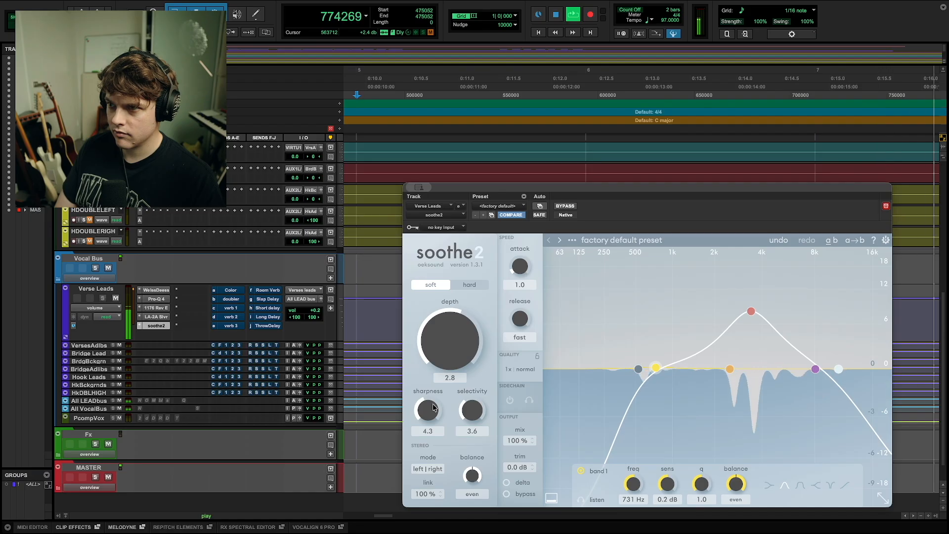
left_click_drag(467, 346, 464, 352)
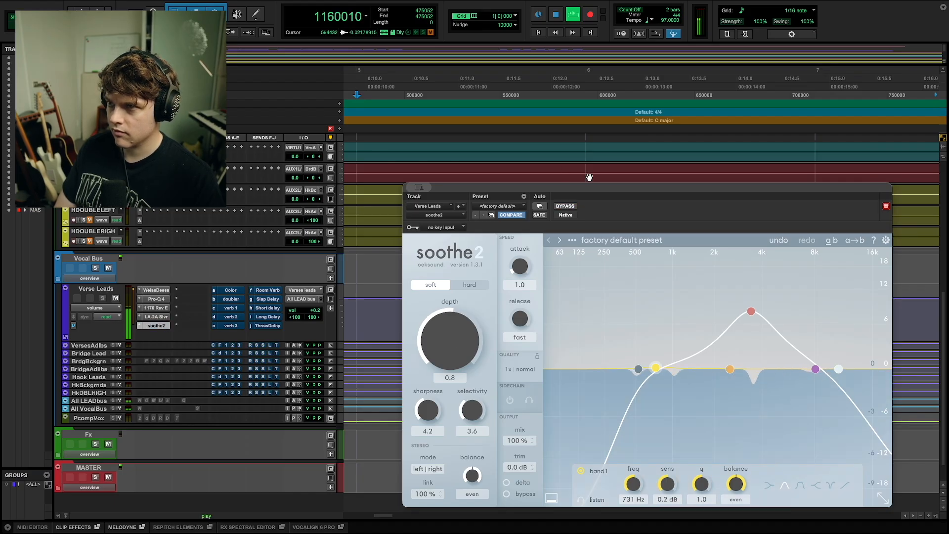
left_click_drag(579, 226, 556, 176)
key("space")
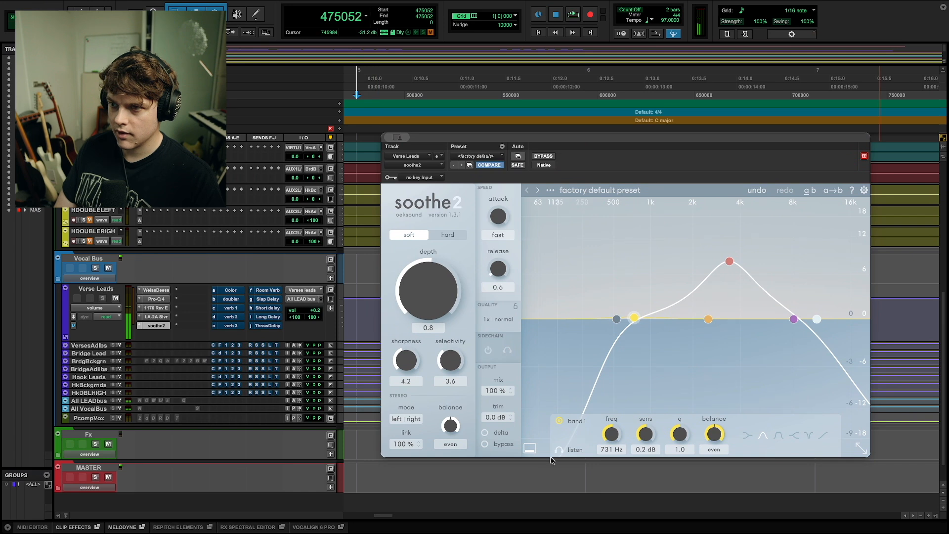
Monitor soothe2's delta signal while setting band 1 to 539 Hz and band 4 to 14.4 kHz with 2.1 dB sensitivity.
left_click(486, 433)
key("space")
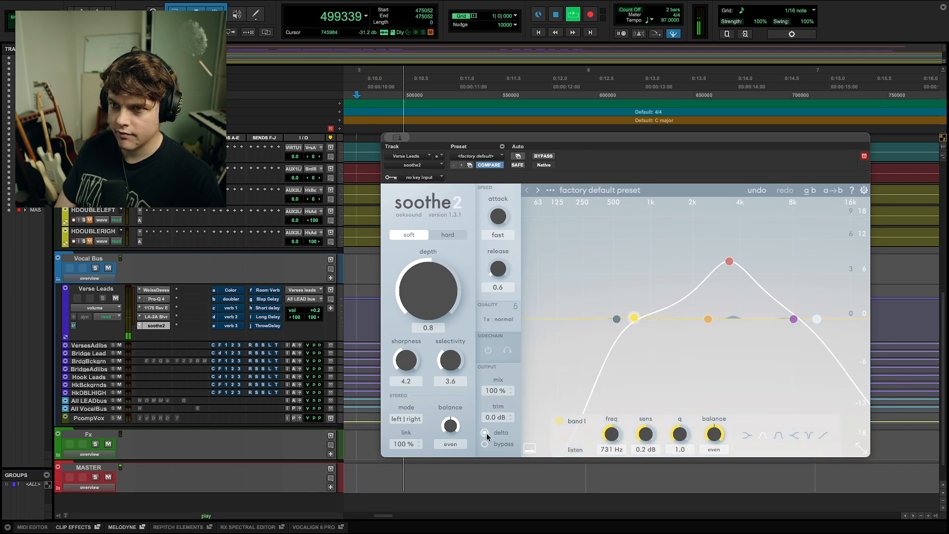
left_click_drag(628, 319, 610, 321)
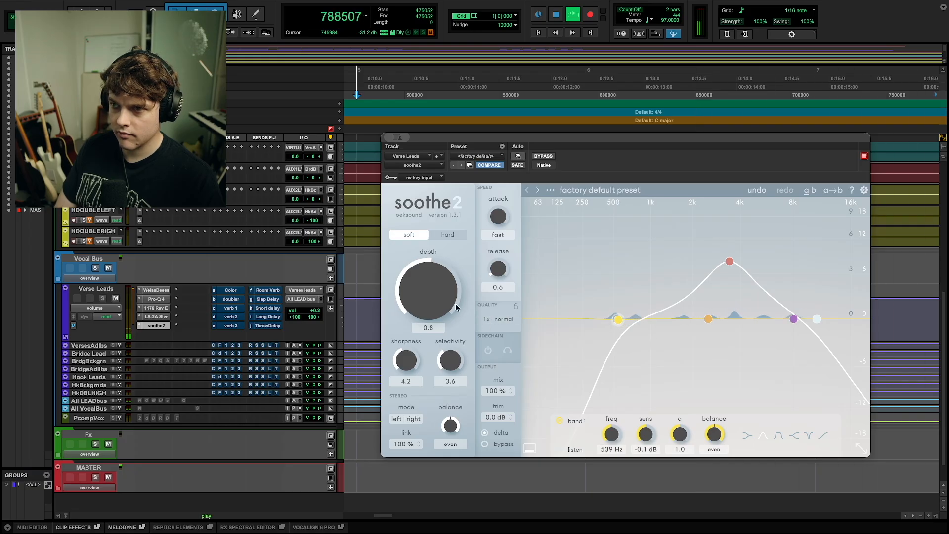
key("space")
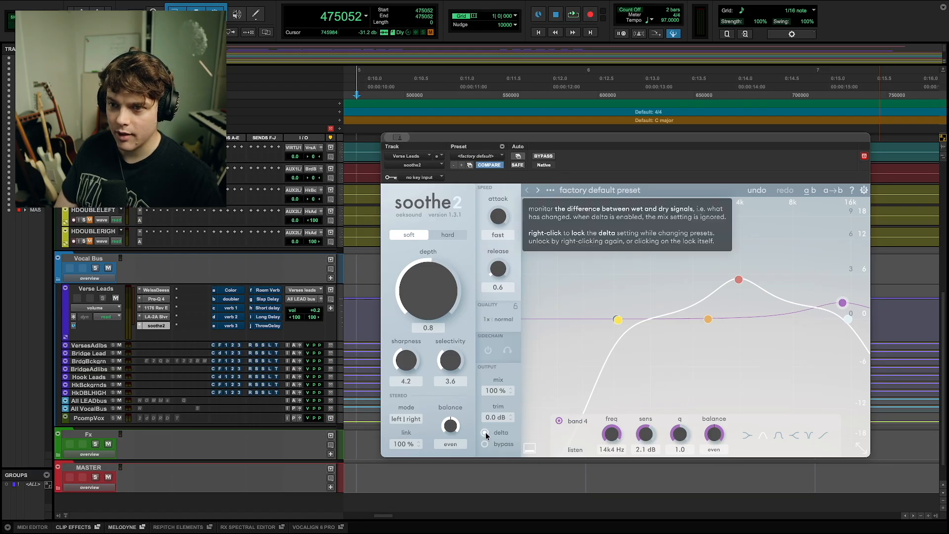
Replay the verse with delta off and set soothe2's band 4 to 13.4 kHz with 3.1 dB sensitivity.
key("space")
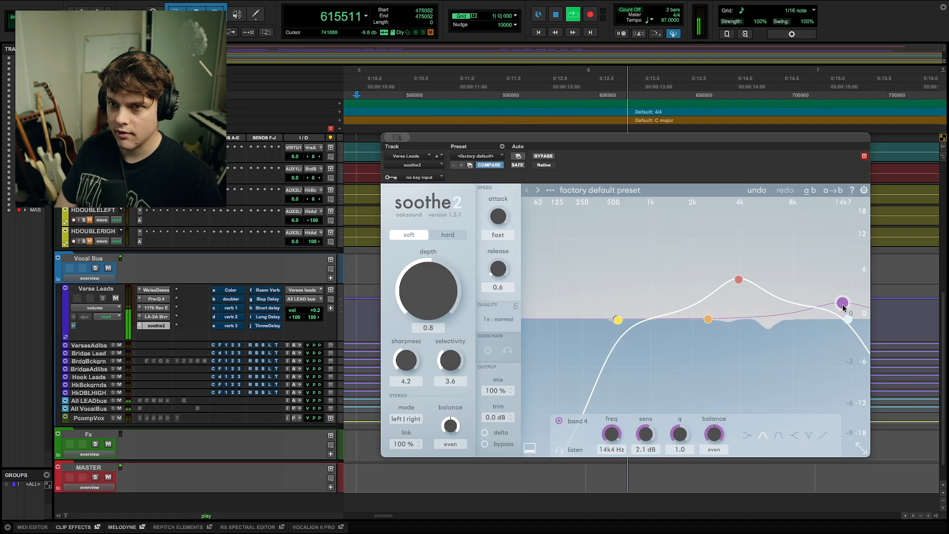
left_click_drag(839, 308, 833, 300)
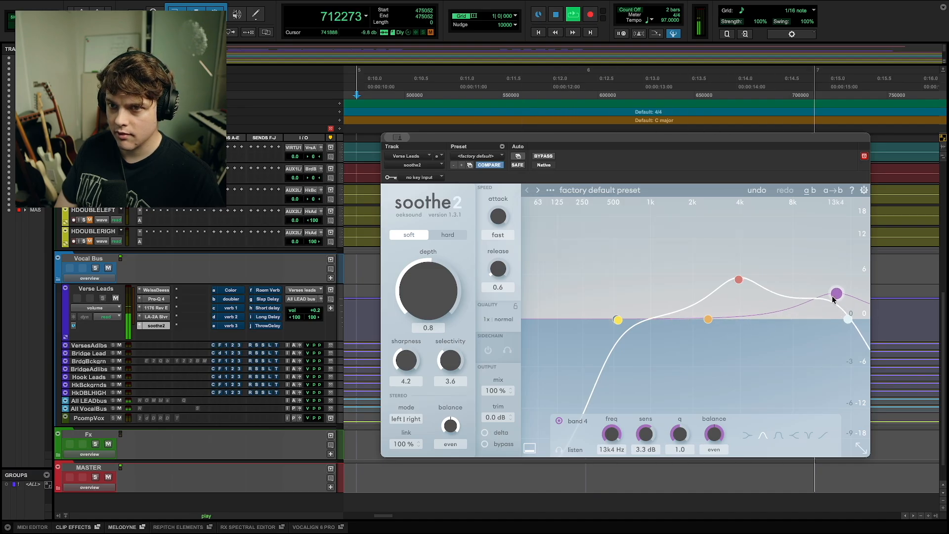
left_click_drag(834, 300, 833, 302)
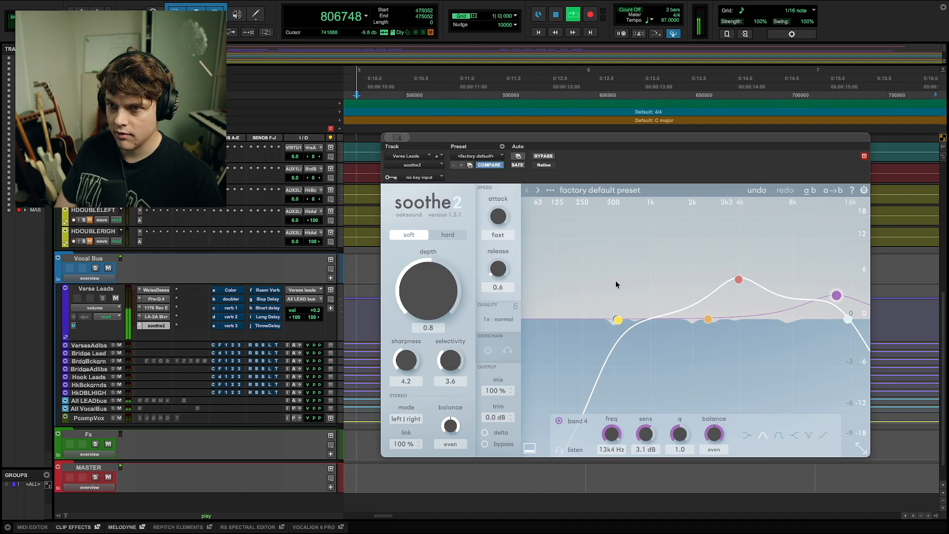
Set soothe2's real-time resolution to ultra and move its window clear of the Verse Leads inserts.
left_click(485, 319)
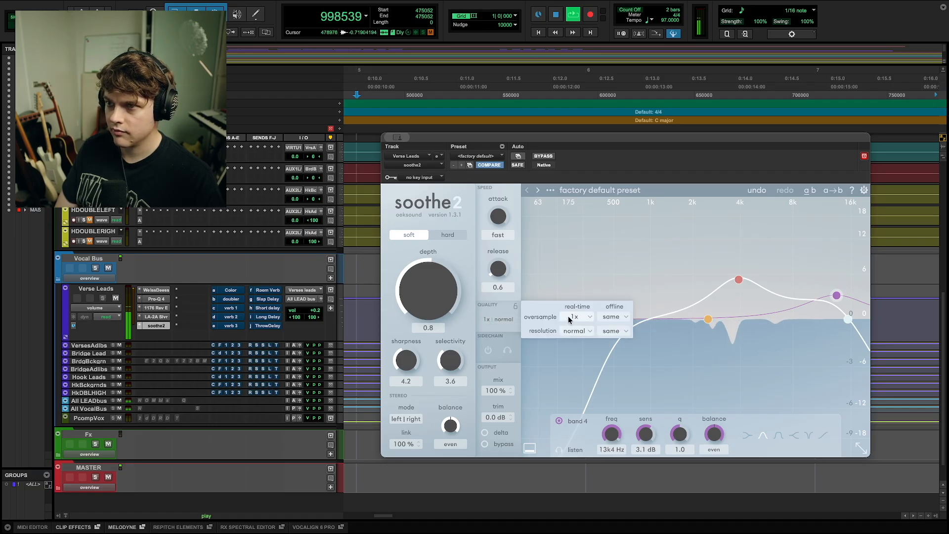
left_click(573, 332)
left_click(576, 344)
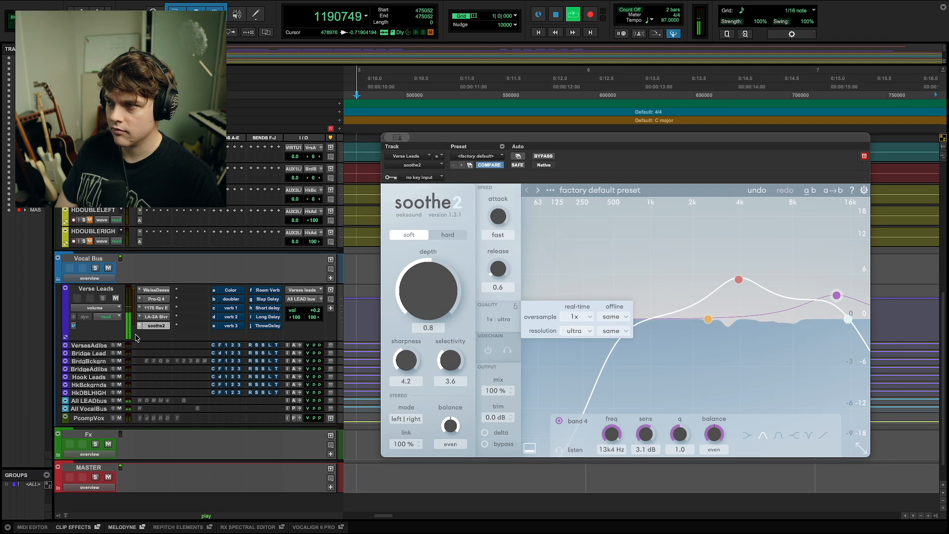
left_click_drag(455, 142, 477, 156)
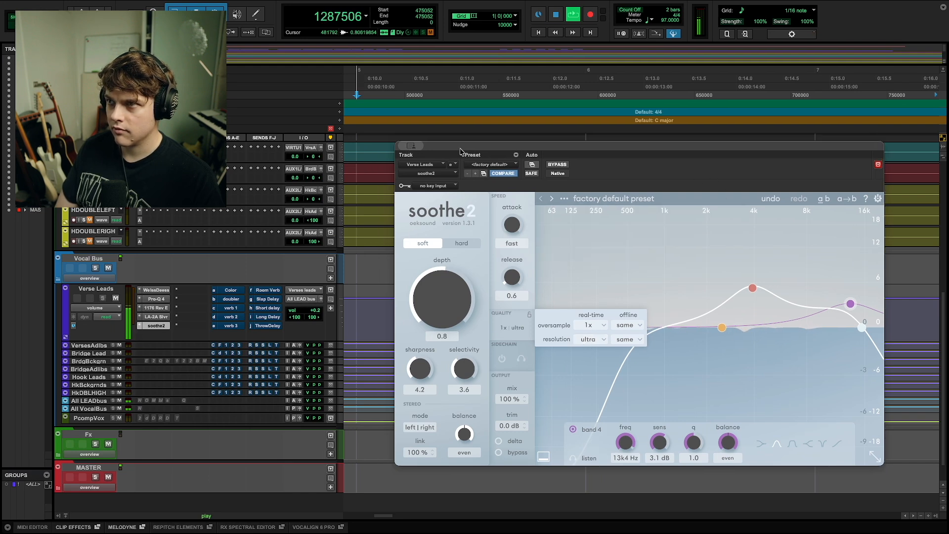
key("space")
Insert the stereo UADx Pultec EQP-1A EQ in the sixth insert slot of the Verse Leads bus.
left_click(187, 293)
mouse_move(200, 295)
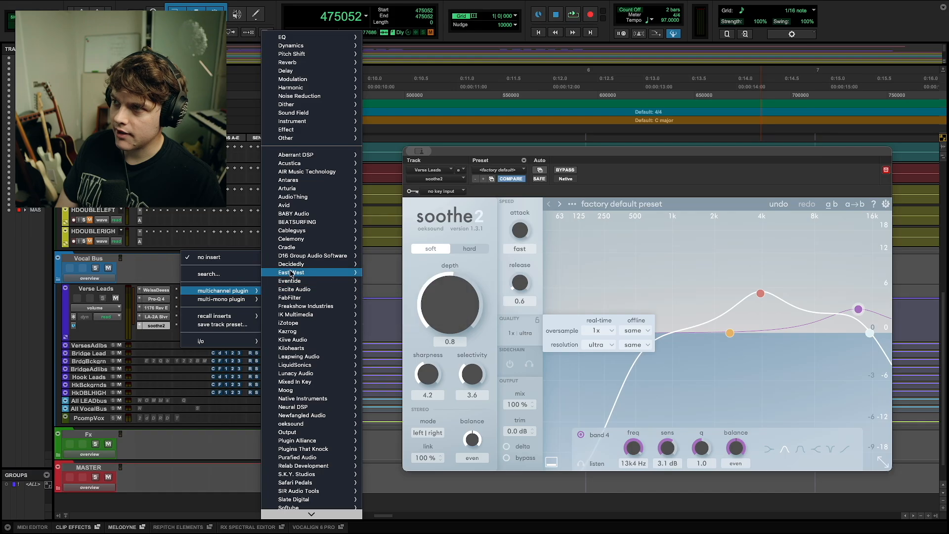
mouse_move(300, 299)
scroll(304, 371, "down", 5)
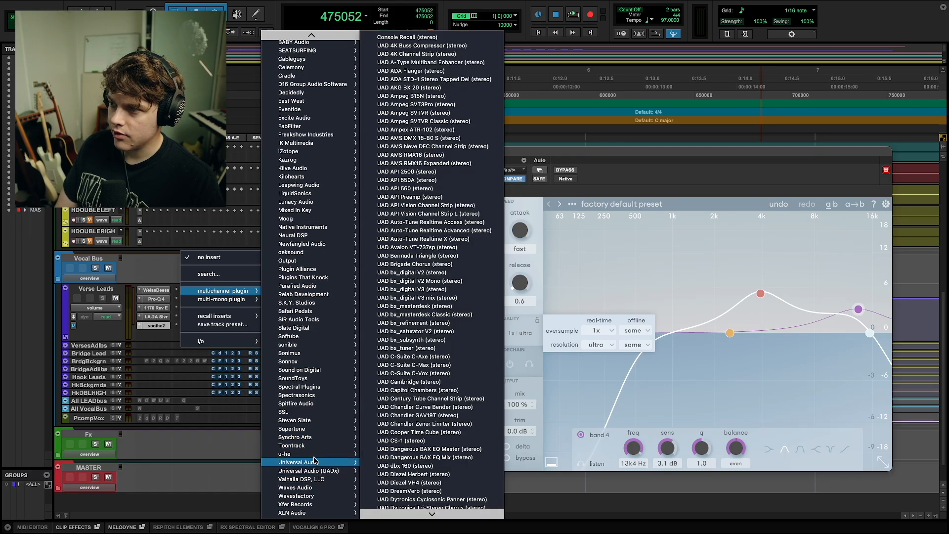
mouse_move(318, 472)
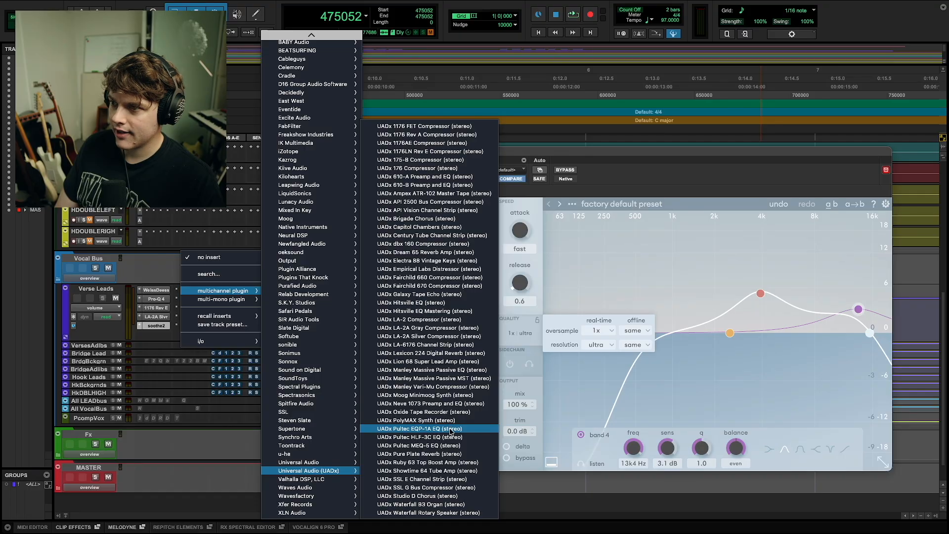
left_click(450, 429)
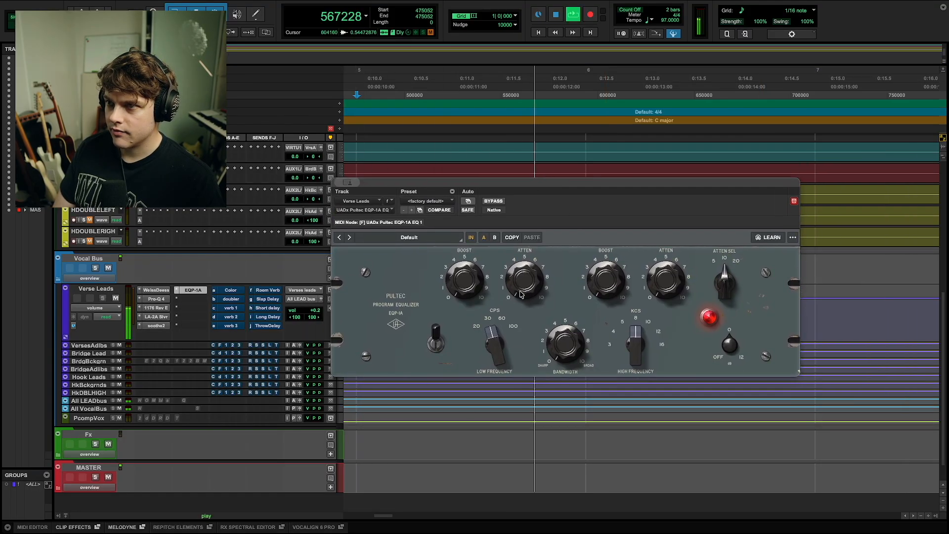
Raise the EQP-1A's low-frequency boost slightly and set its low frequency to 100 CPS, then replay the verse.
left_click_drag(467, 285, 489, 228)
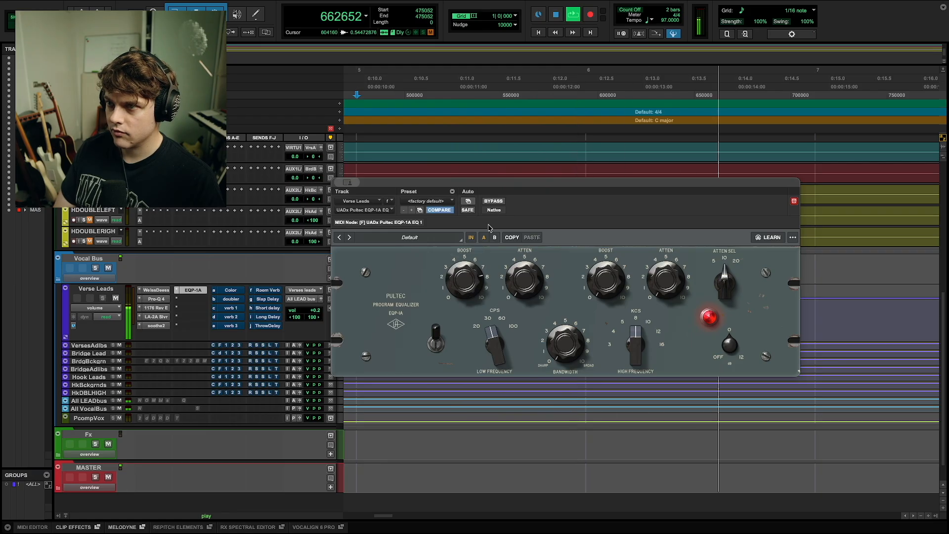
left_click(510, 327)
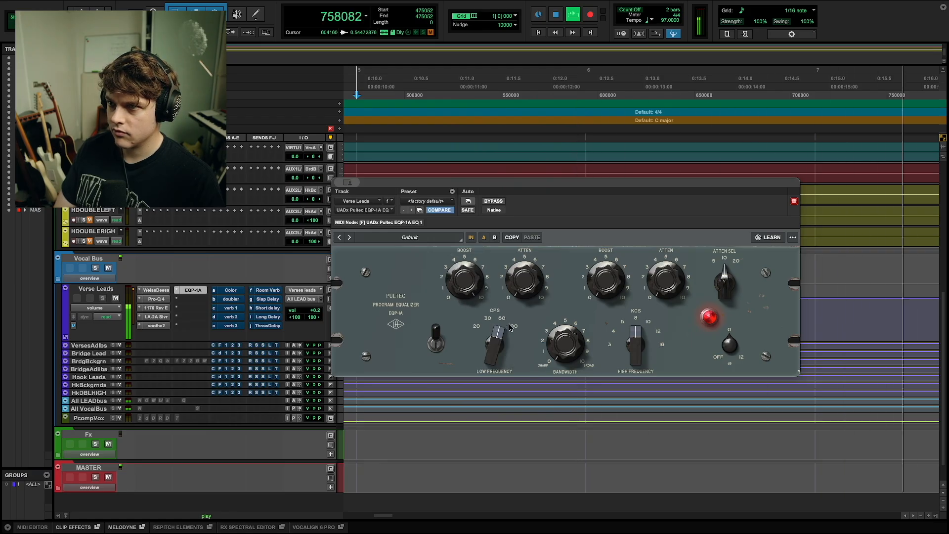
left_click(510, 326)
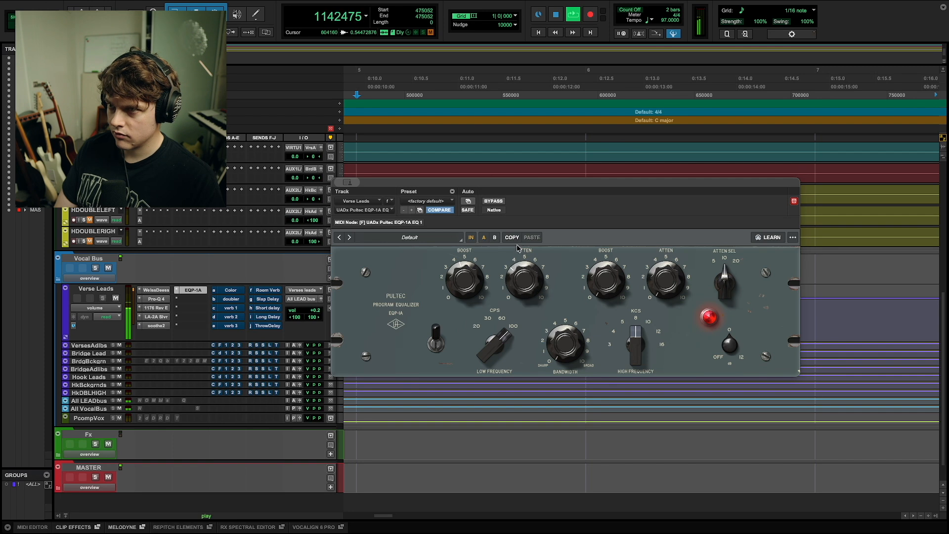
key("space")
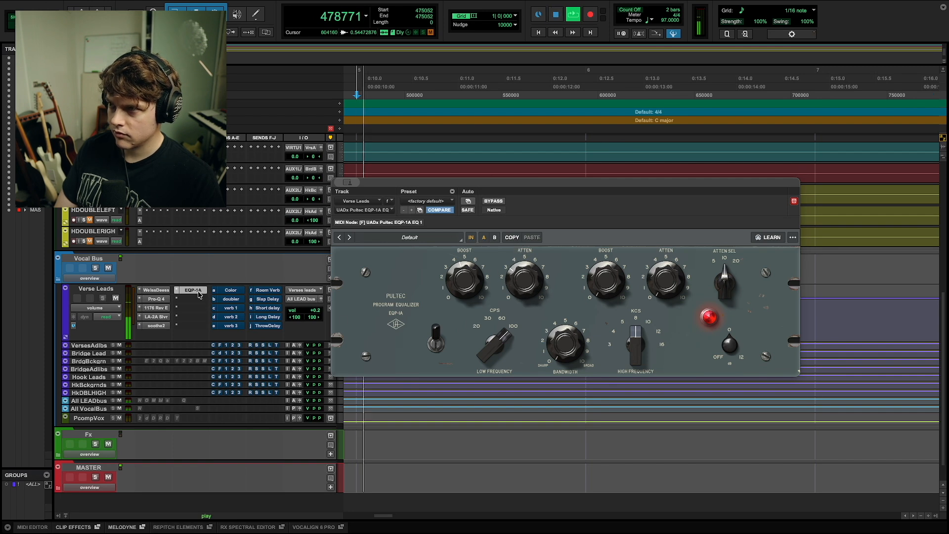
Fine-tune the EQP-1A's low-frequency boost to about 2 and replay the verse, comparing it with the plug-in bypassed and active.
left_click(194, 291)
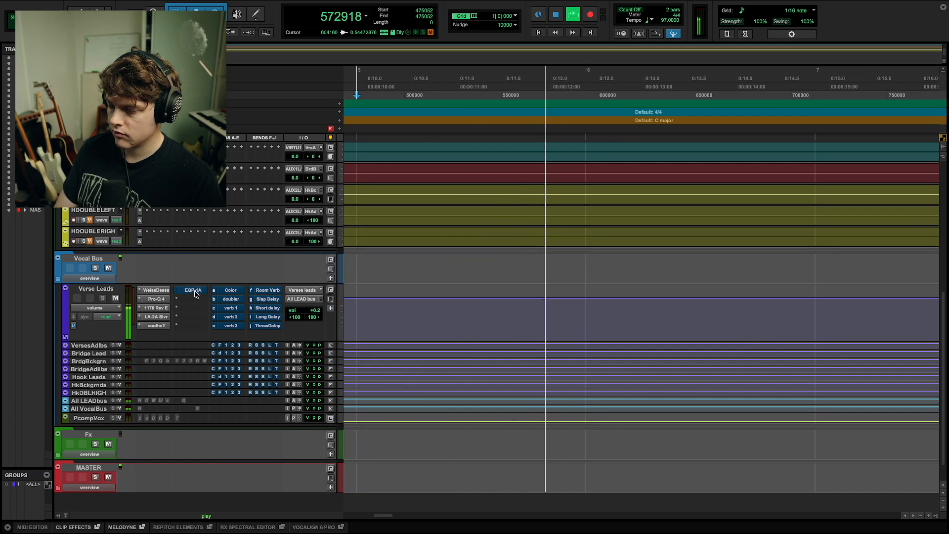
left_click(194, 290)
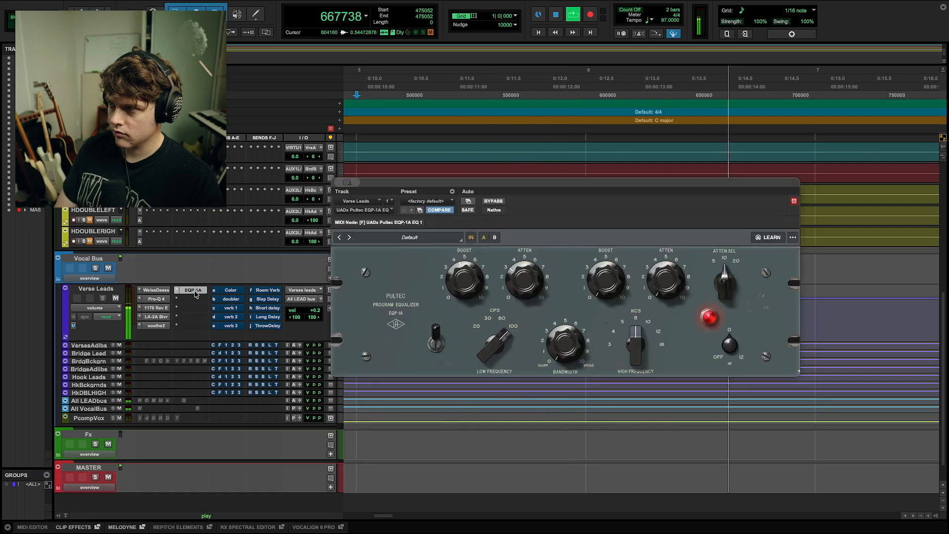
left_click_drag(448, 280, 444, 296)
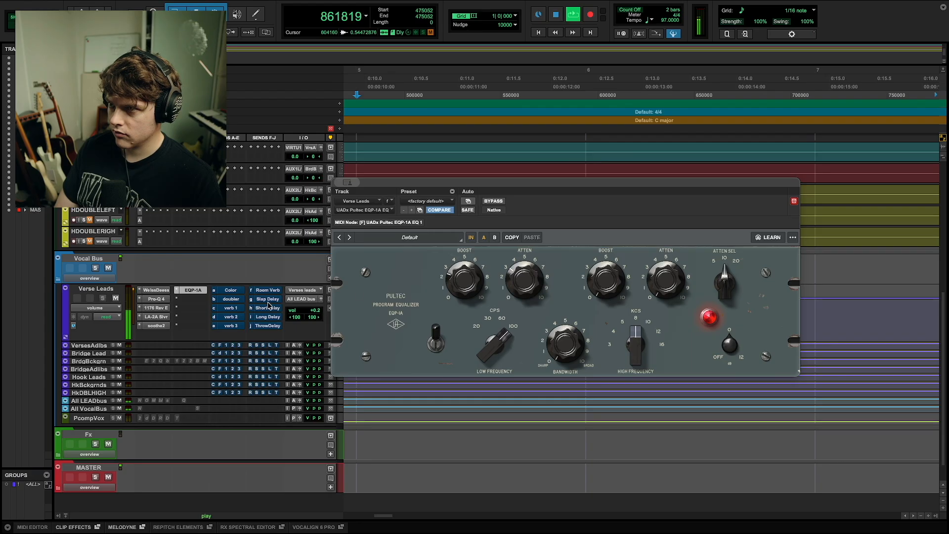
key("space")
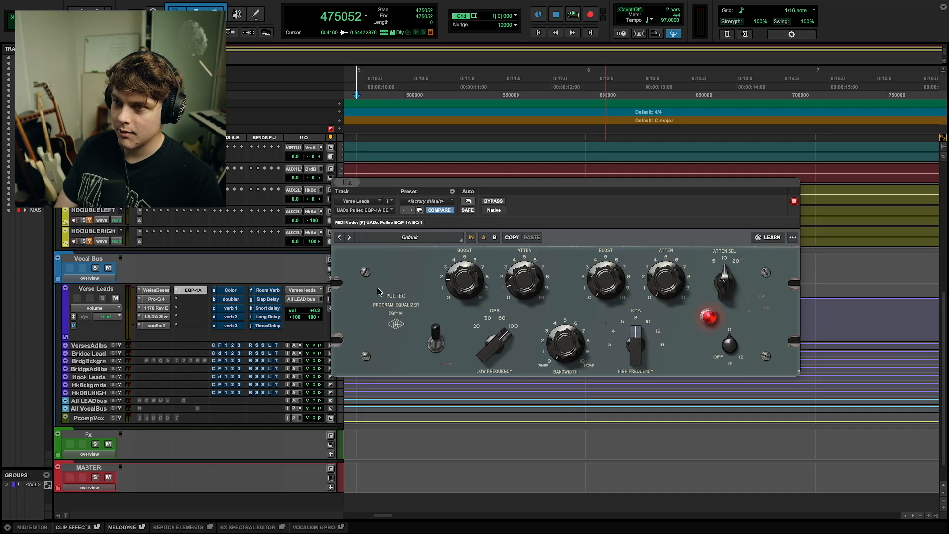
key("space")
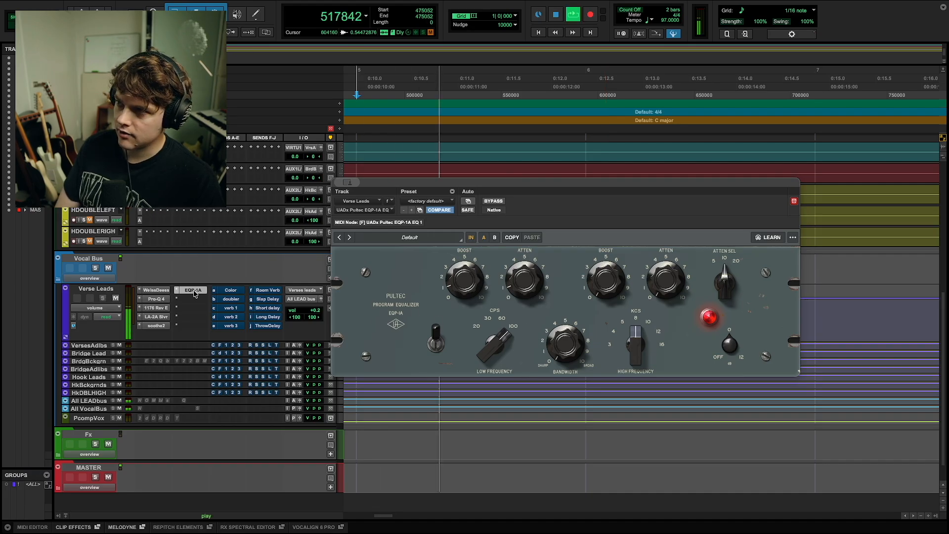
left_click(193, 290, "super")
left_click(193, 291, "super")
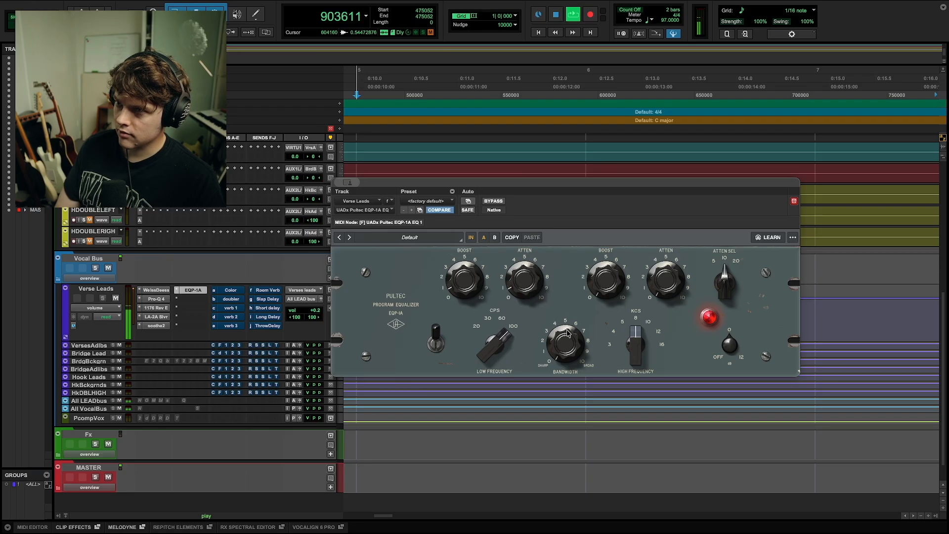
Set the EQP-1A's high frequency to 12 KCS and its attenuation select to 20, replaying the verse from the start.
key("space")
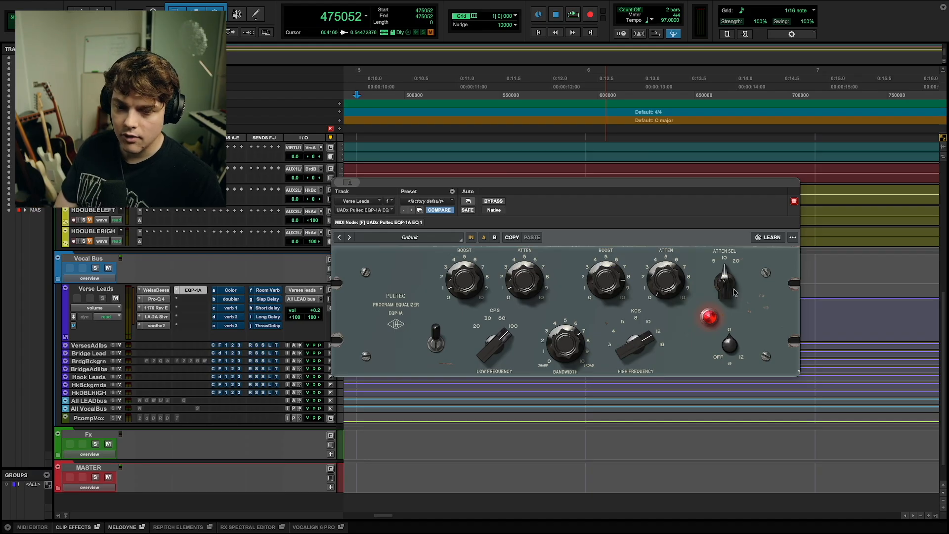
key("space")
left_click_drag(726, 291, 732, 269)
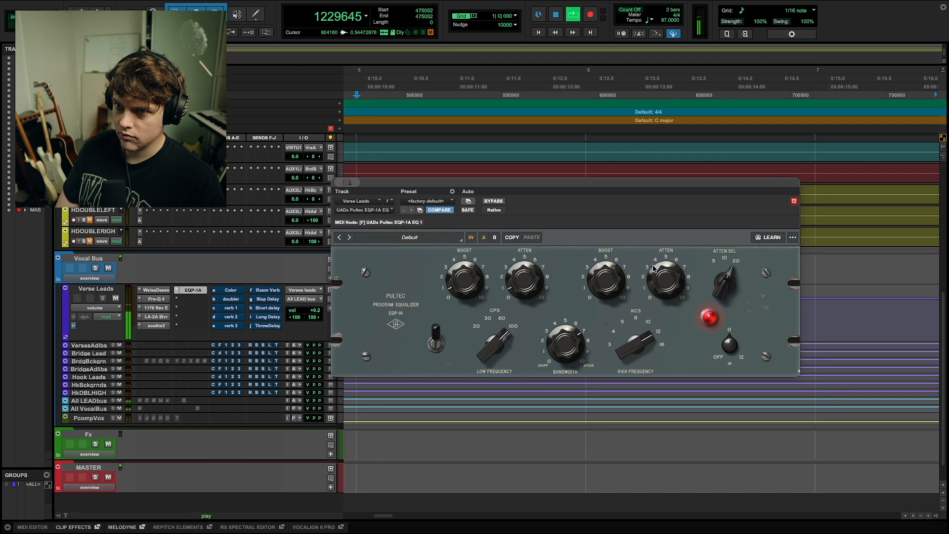
key("space")
key("space")
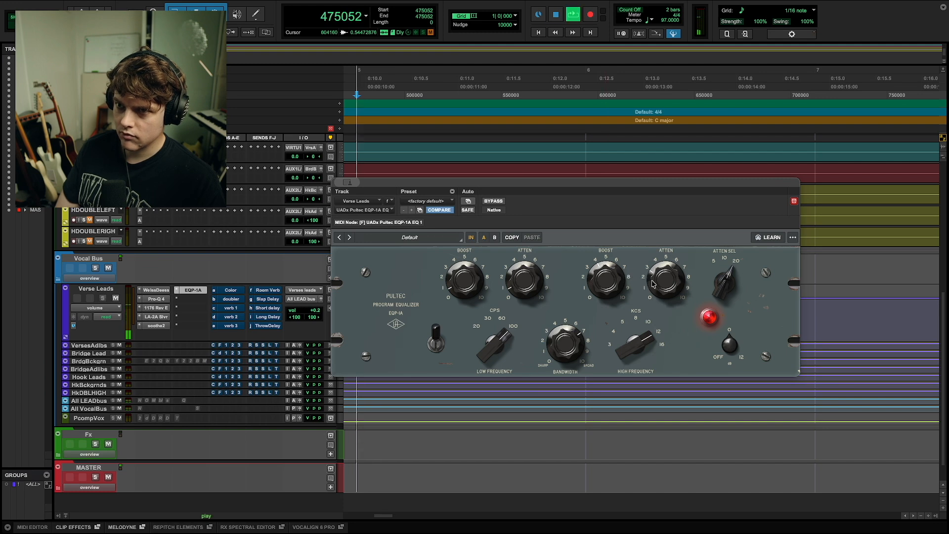
Compare the verse vocal with the EQP-1A bypassed and active over repeated playback, leaving the plug-in active.
left_click(188, 290, "super")
left_click(188, 290, "super")
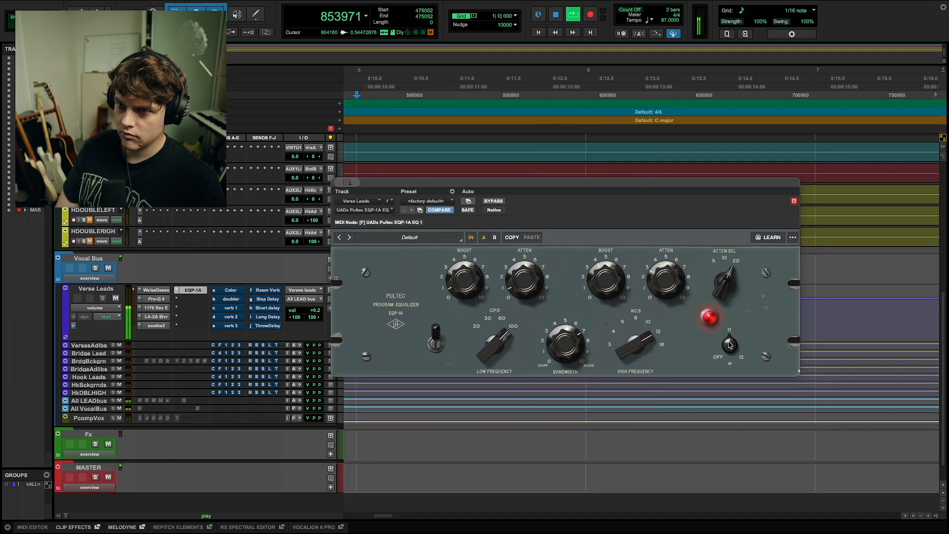
key("space")
key("space")
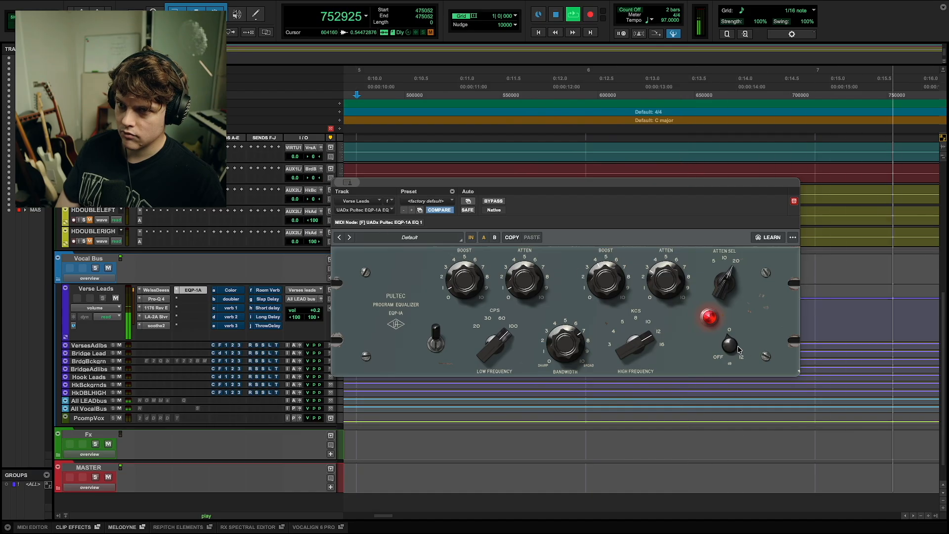
key("space")
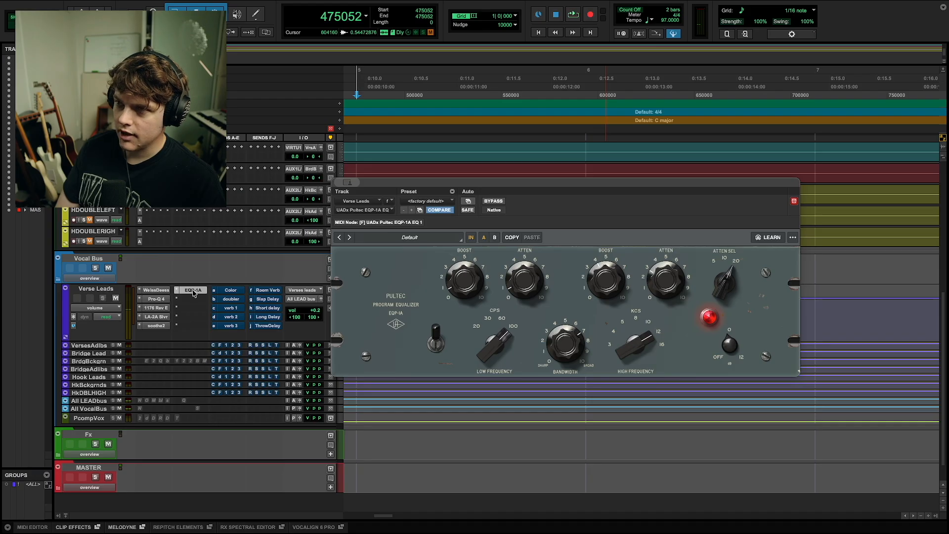
left_click(193, 292, "super")
key("space")
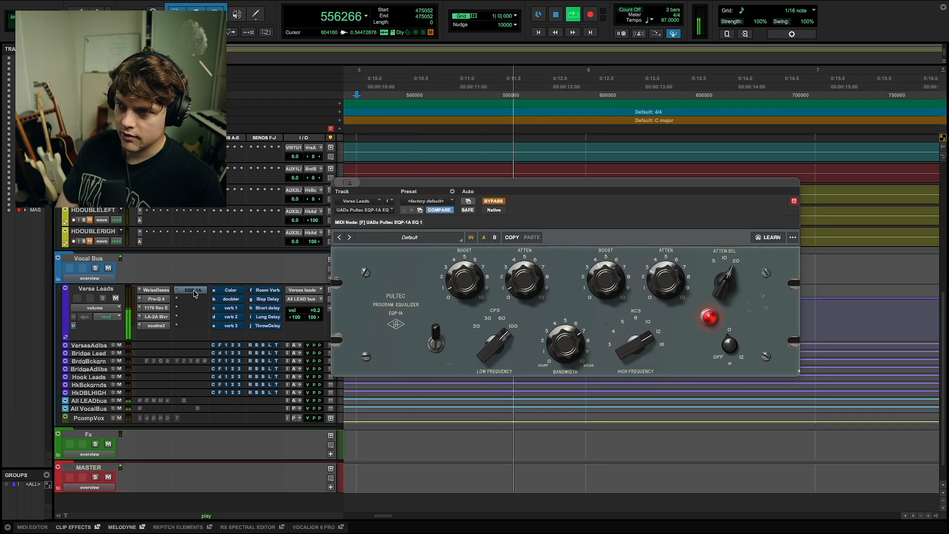
left_click(194, 292, "super")
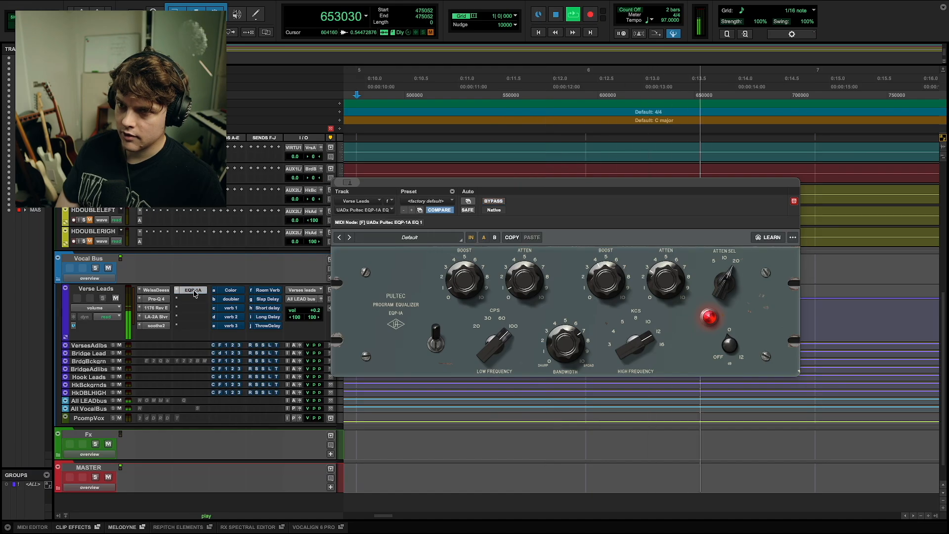
left_click(193, 291, "super")
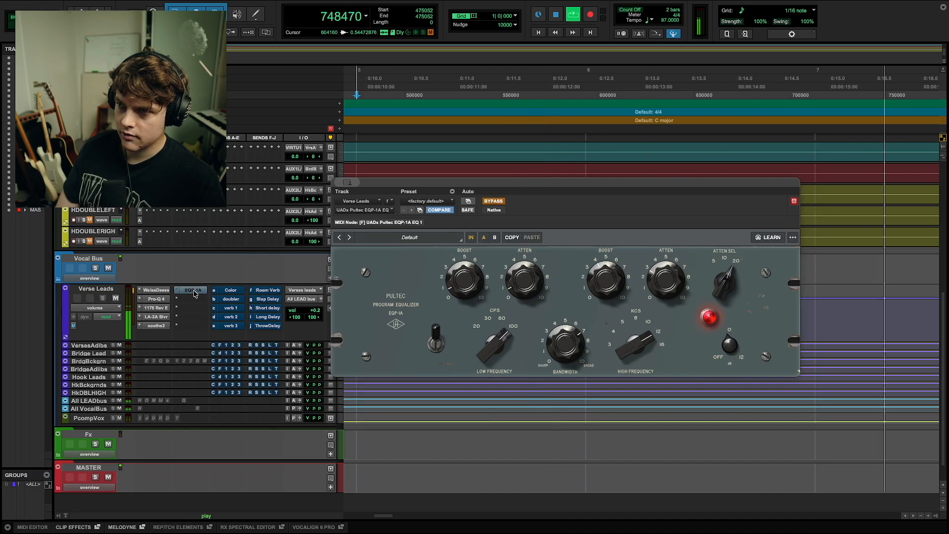
left_click(193, 292, "super")
key("space")
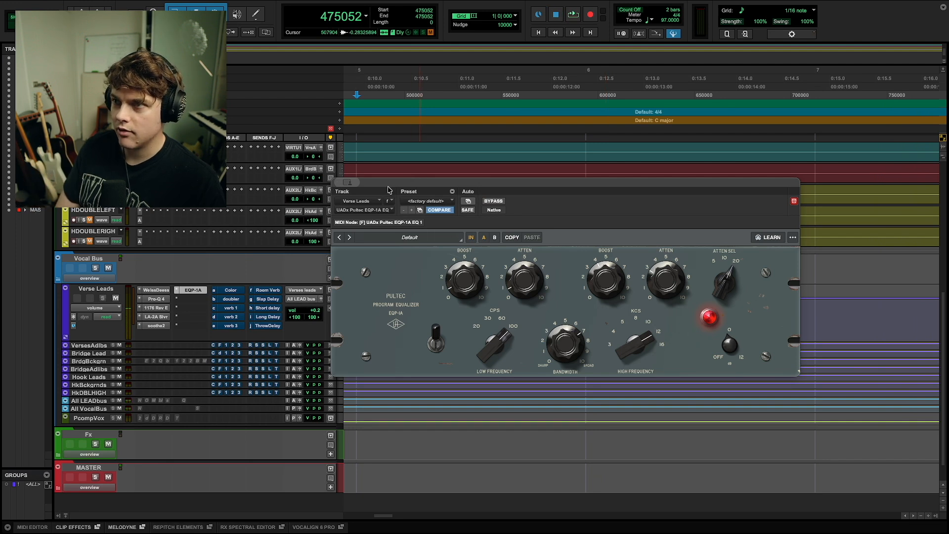
Insert the stereo EL REY2 compressor in the seventh insert slot of the Verse Leads bus and move its window clear of the inserts.
left_click(199, 290)
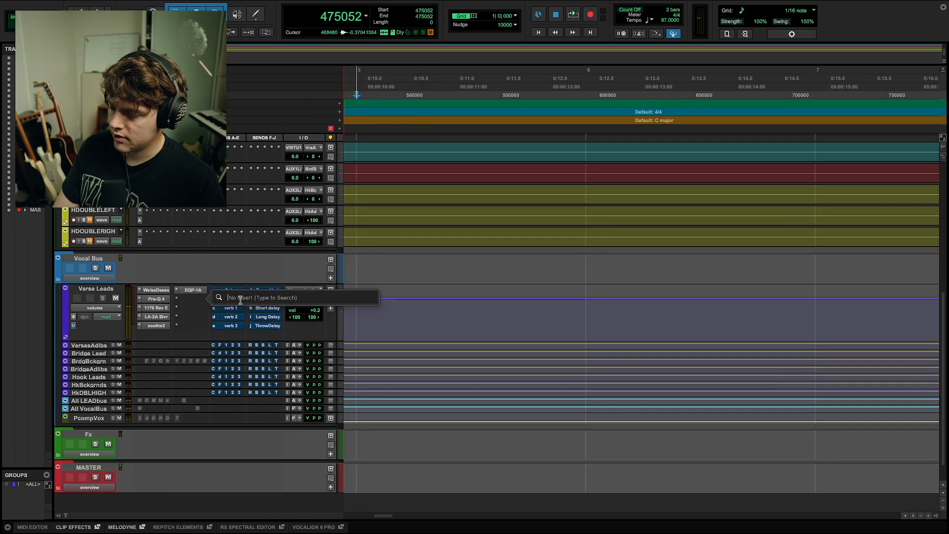
type("cl")
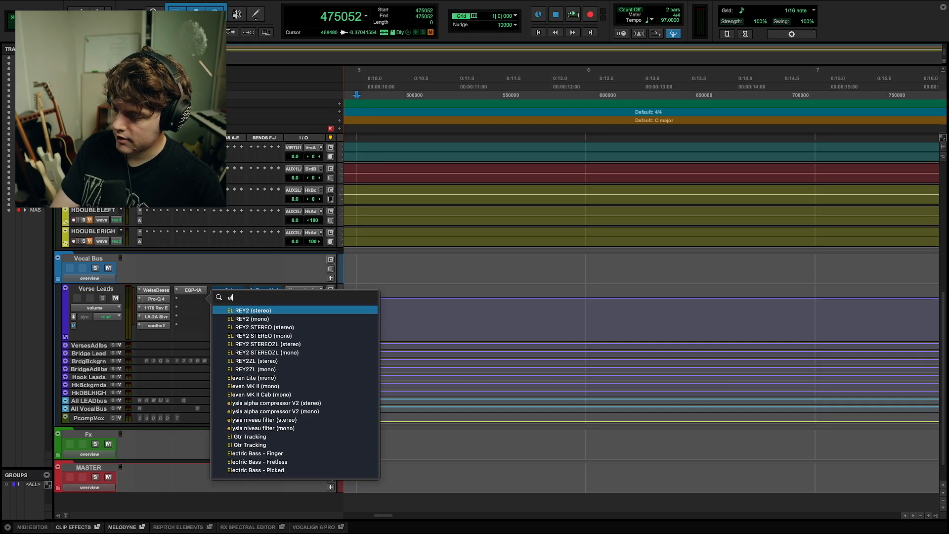
left_click(250, 313)
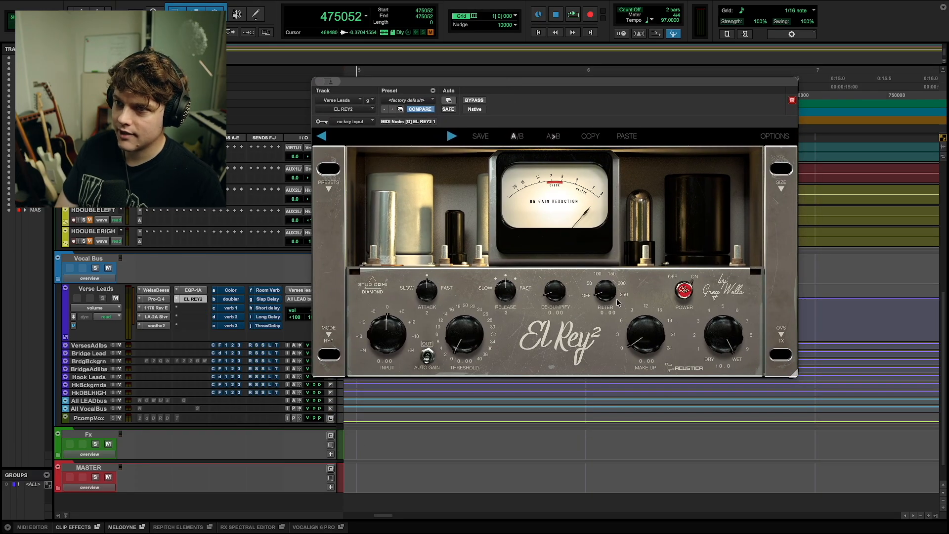
left_click_drag(595, 92, 628, 176)
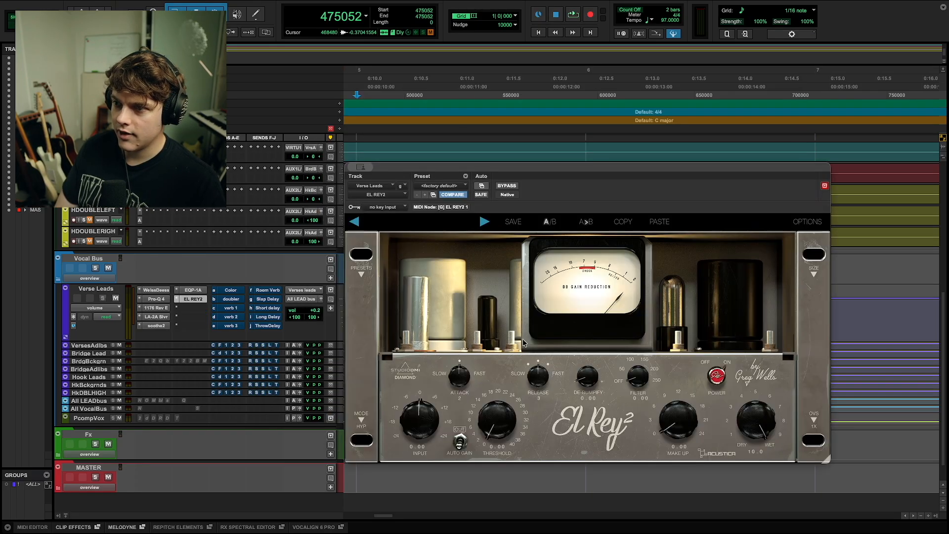
While the verse plays, raise EL REY2's threshold setting, set its input to 0, and choose faster attack and release settings.
key("space")
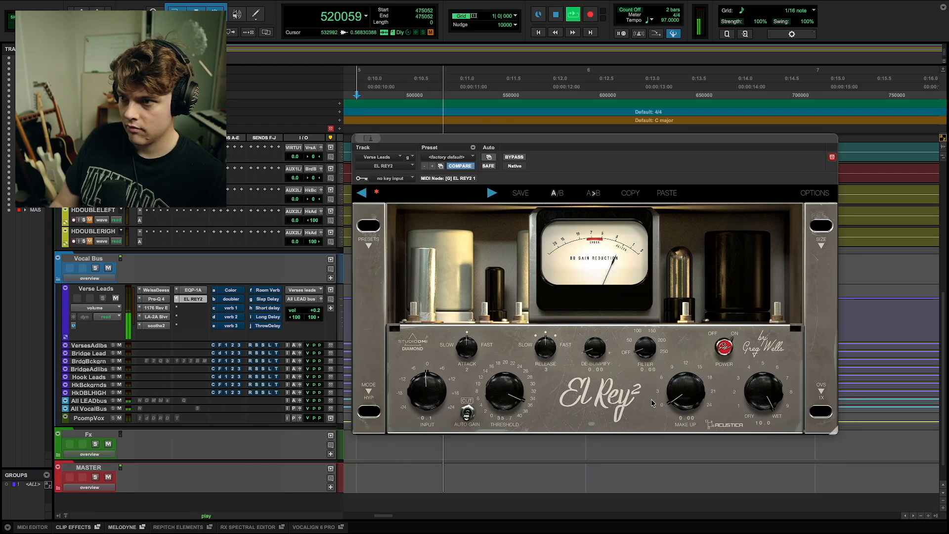
double_click(427, 418)
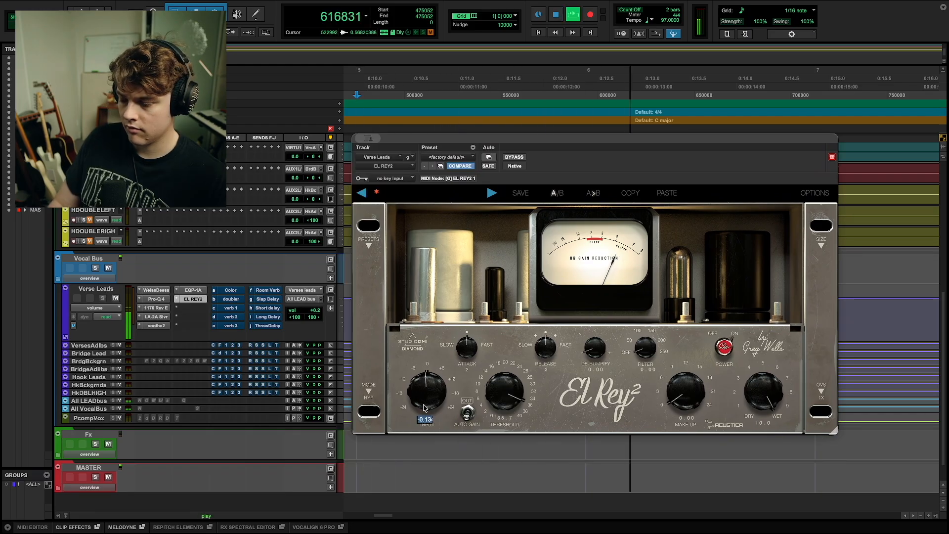
type("0")
key("Return")
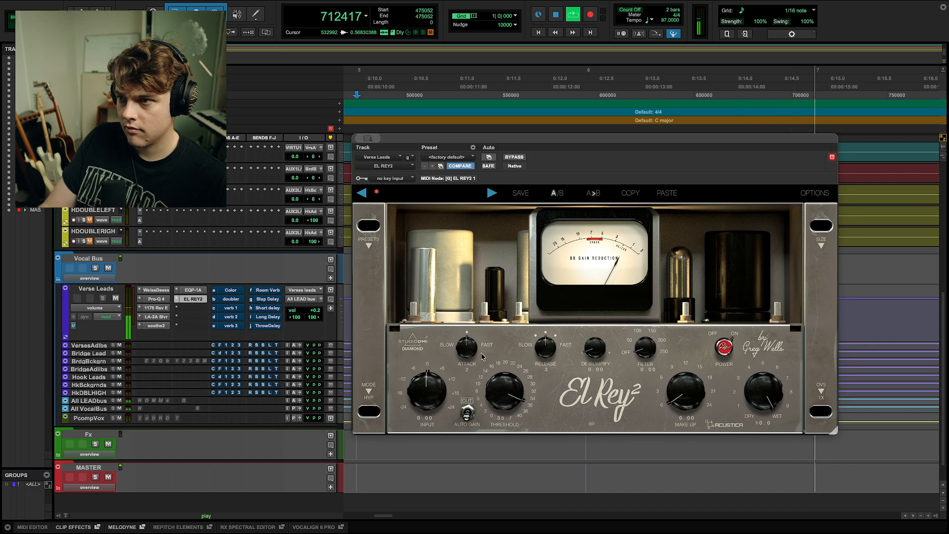
left_click_drag(470, 354, 477, 328)
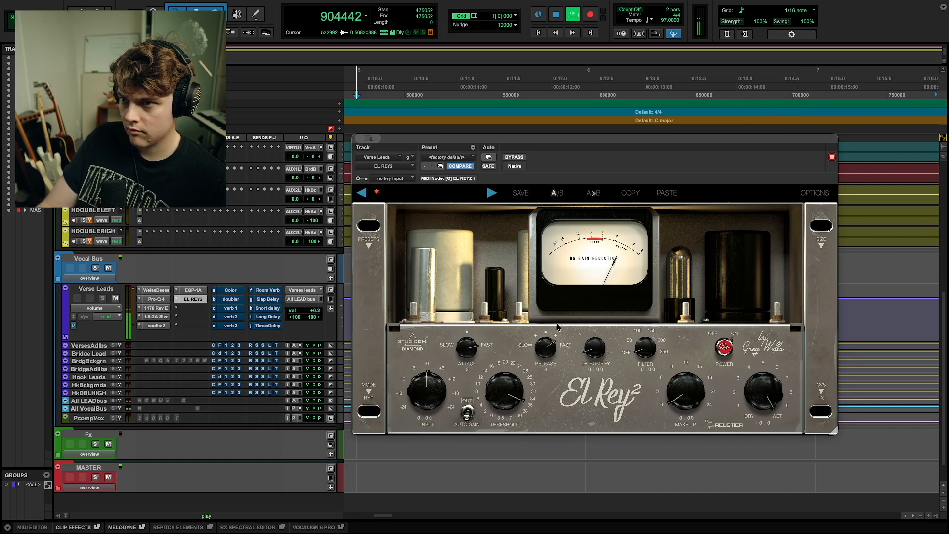
Replay the verse and compare the vocal with EL REY2 bypassed and active.
left_click(193, 302, "ctrl")
key("space")
key("space")
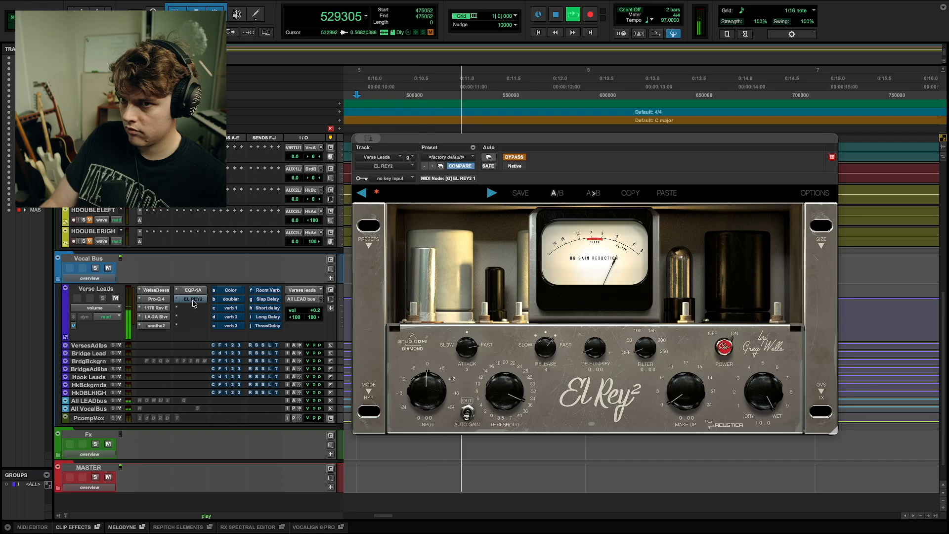
left_click(192, 303, "ctrl")
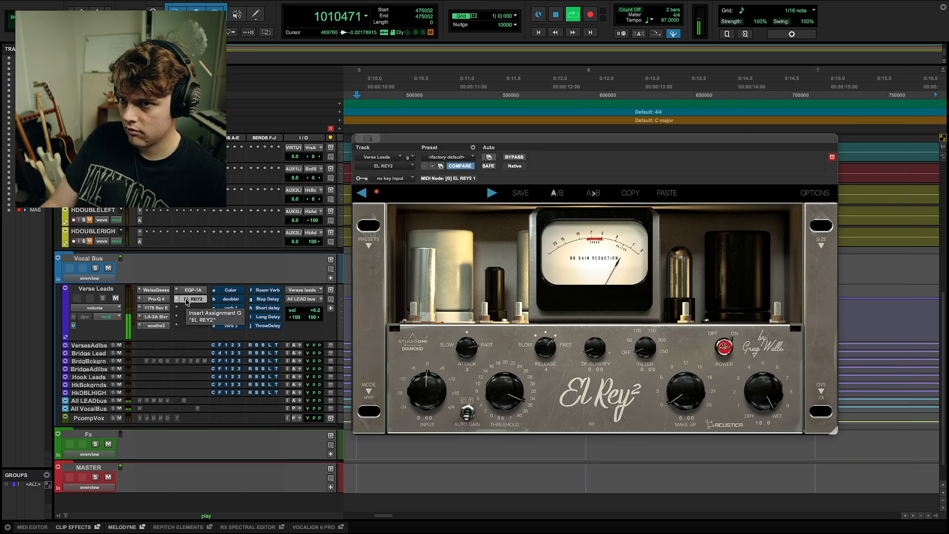
Raise EL REY2's make-up gain to a little over 2, stop playback and close the plug-in window.
left_click(186, 299)
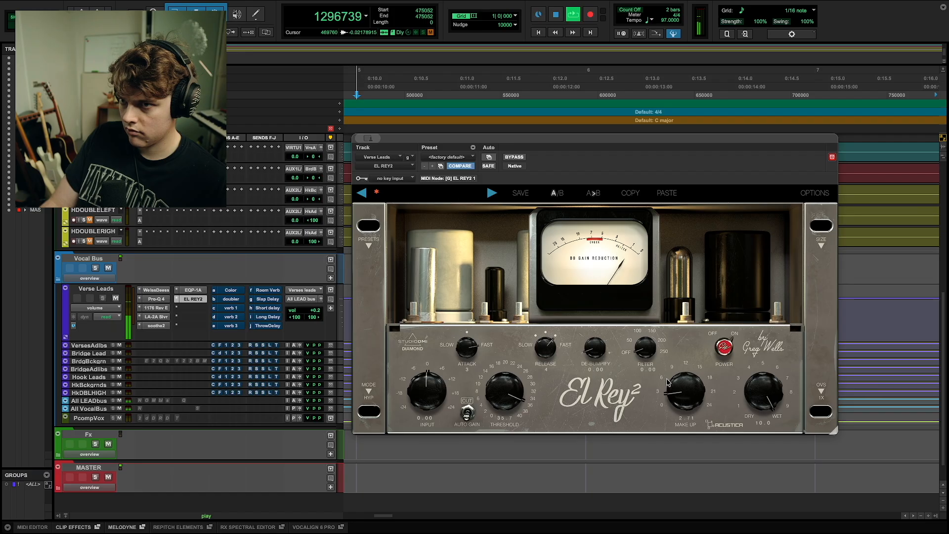
key("space")
left_click(192, 300)
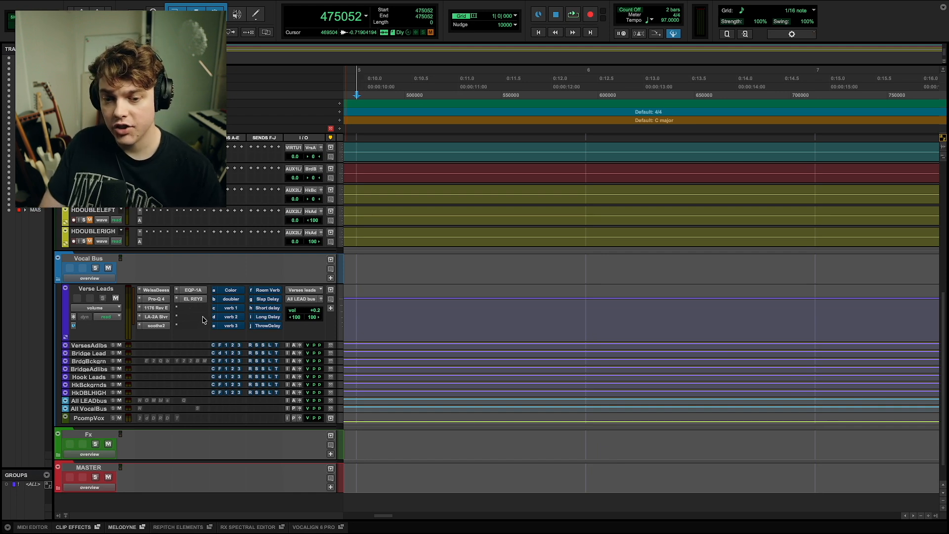
left_click(190, 299)
left_click(192, 299)
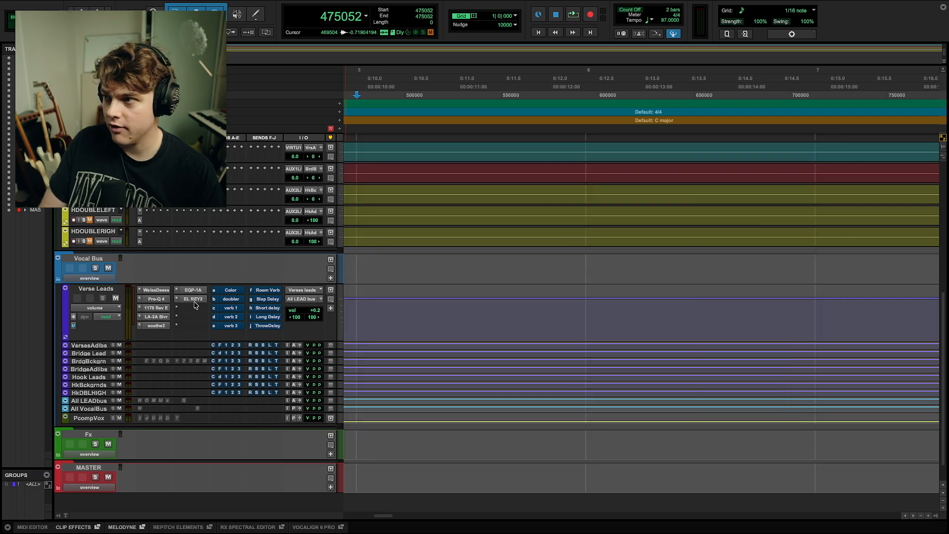
Replay the verse through the complete Verse Leads chain and return to the Verse Lead track among the vocal clips.
key("space")
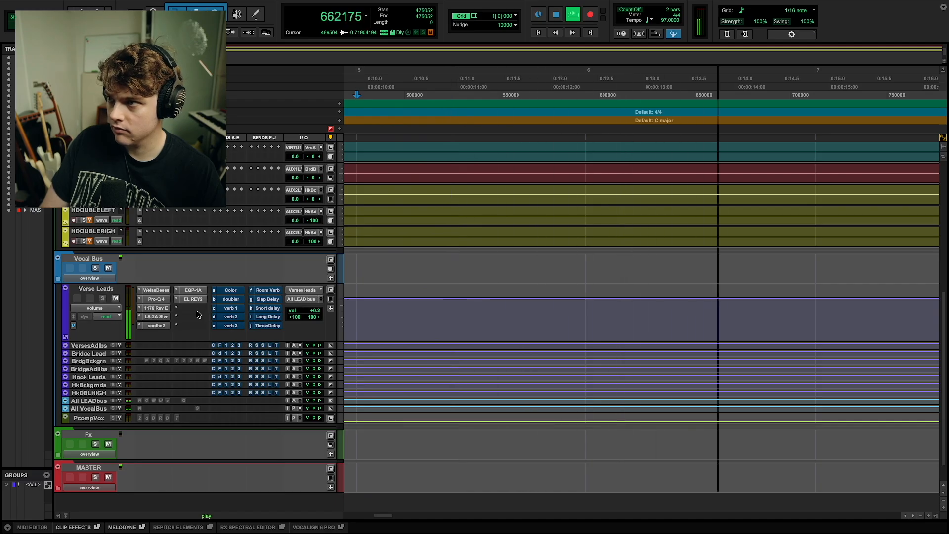
scroll(447, 326, "up", 10)
scroll(449, 335, "down", 3)
scroll(449, 335, "up", 3)
key("space")
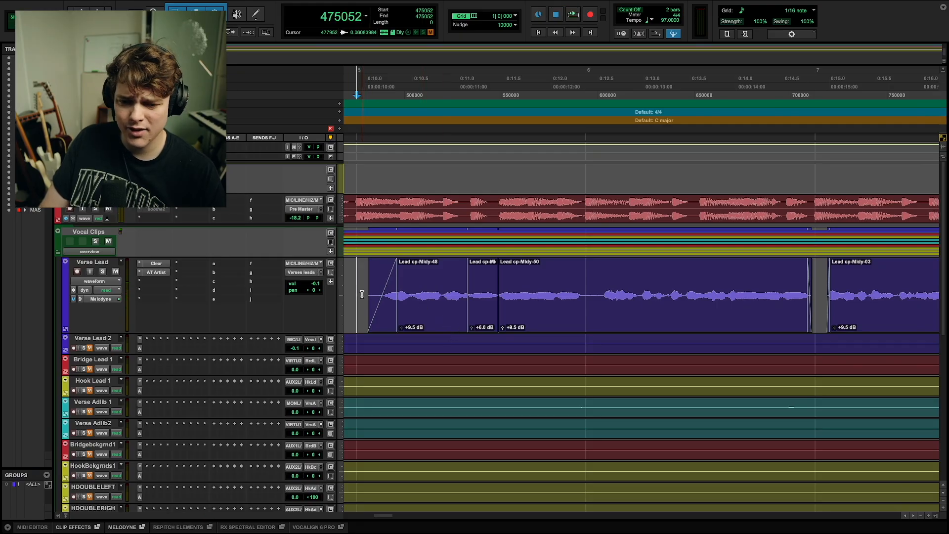
Play from just before the clip Lead cp-Mldy-03 with Clear bypassed on the Verse Lead track, reactivating Clear during playback to compare.
key("space")
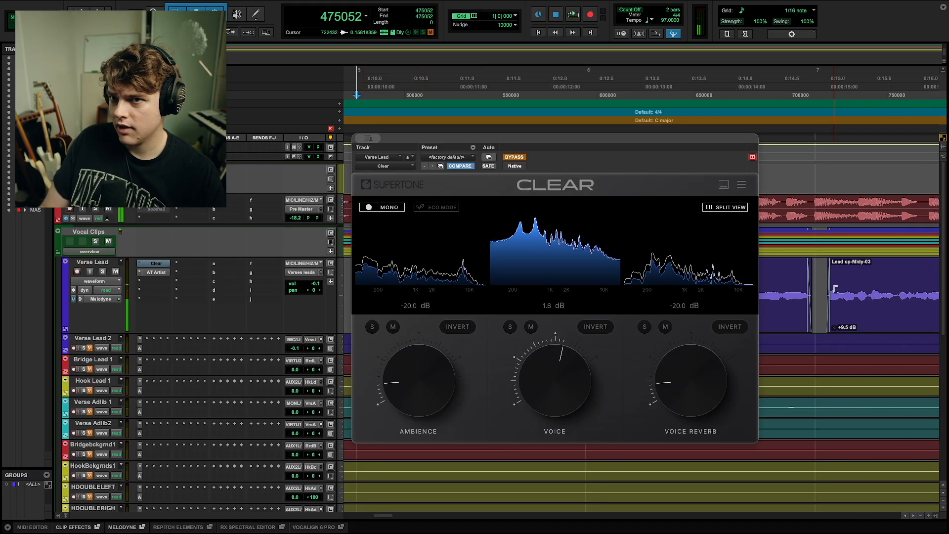
left_click(817, 291)
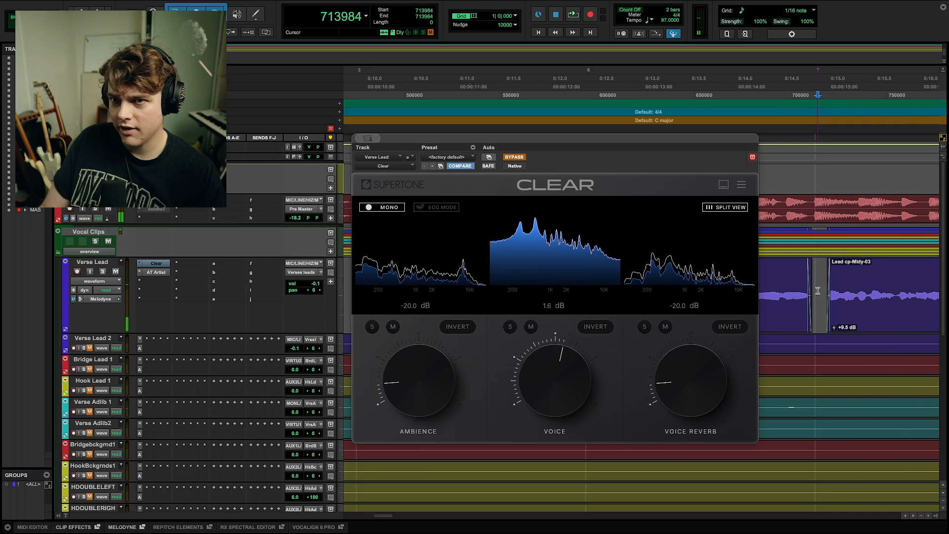
key("space")
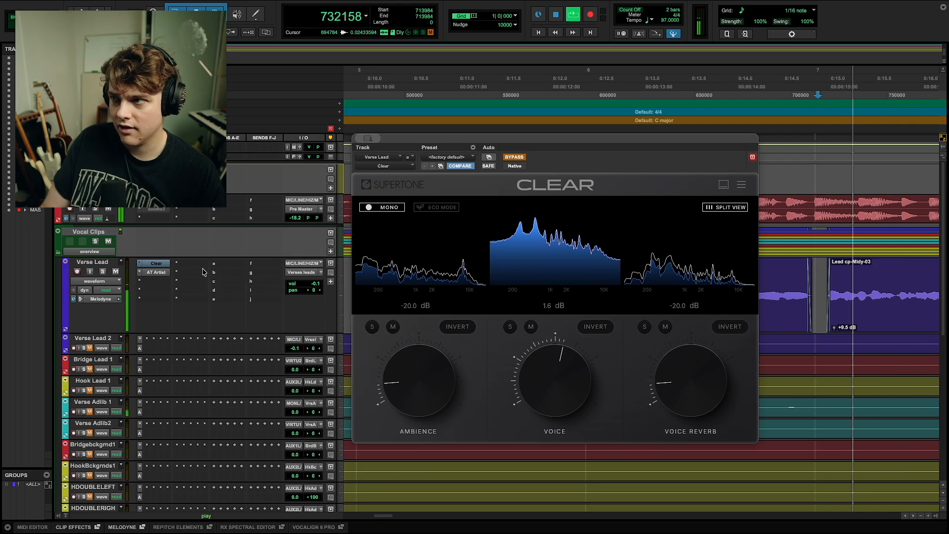
left_click(160, 264, "super")
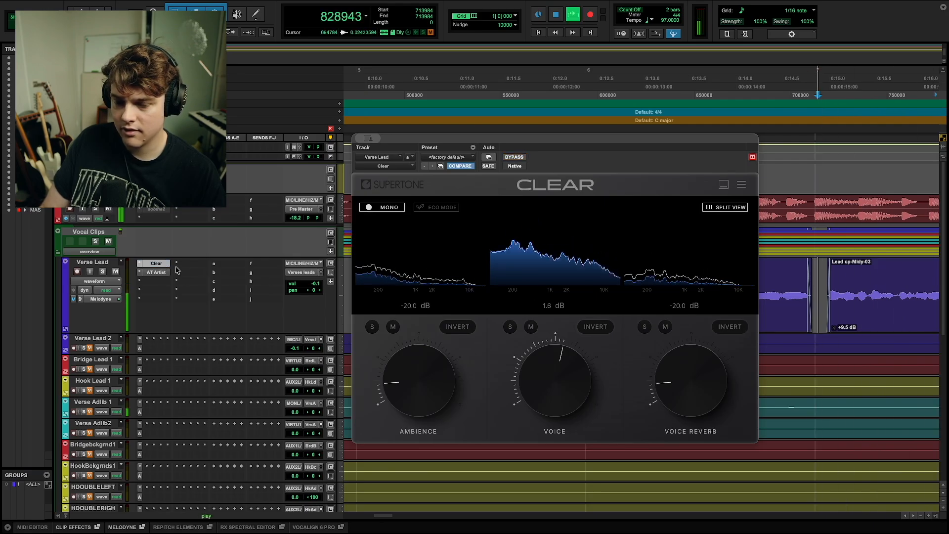
Open the Verse Leads Color send and the Color track's Aphex Vintage Exciter, and lower the send to -18.2 dB during playback.
left_click(510, 326)
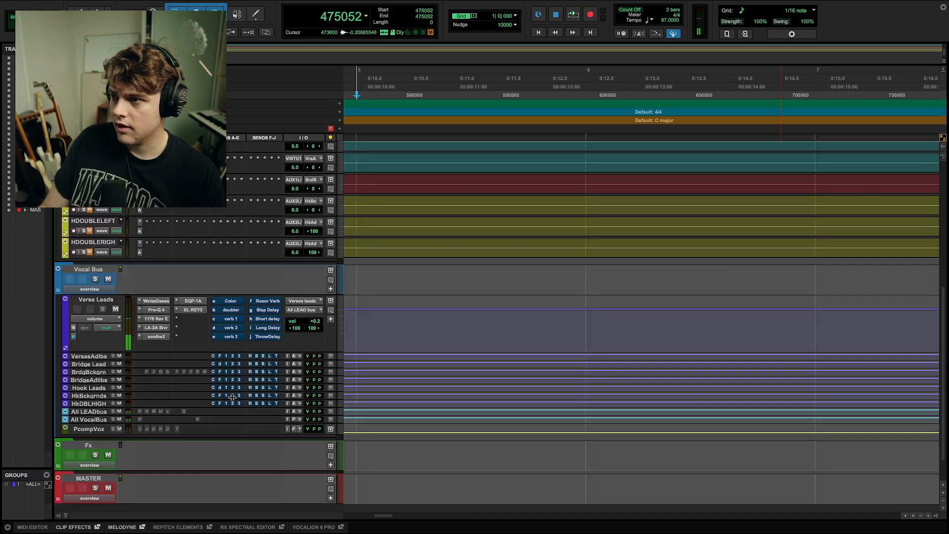
left_click(230, 301)
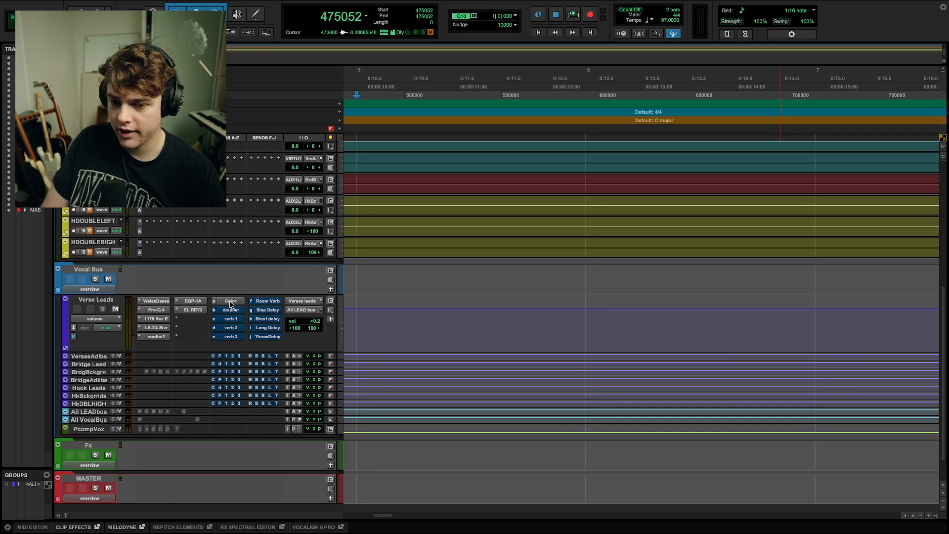
left_click(230, 302)
scroll(60, 422, "down", 3)
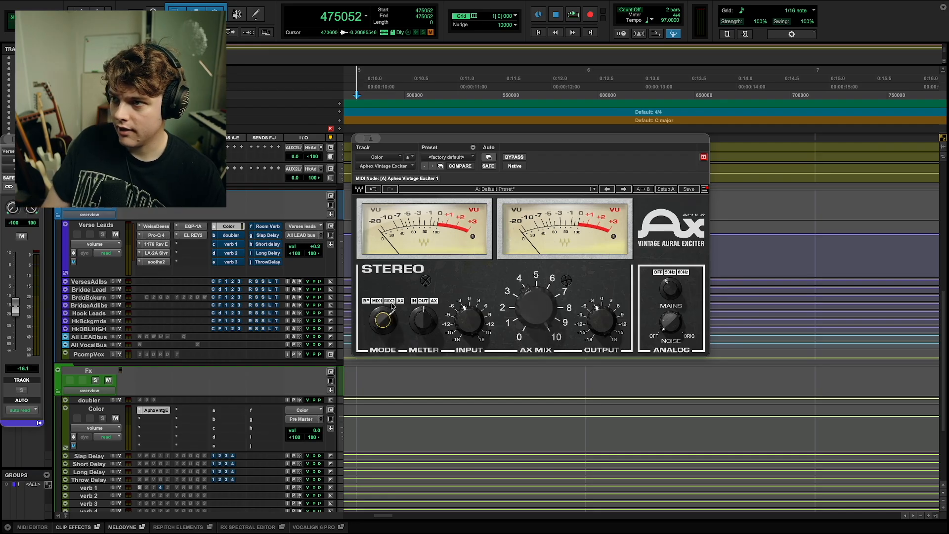
left_click_drag(540, 140, 597, 133)
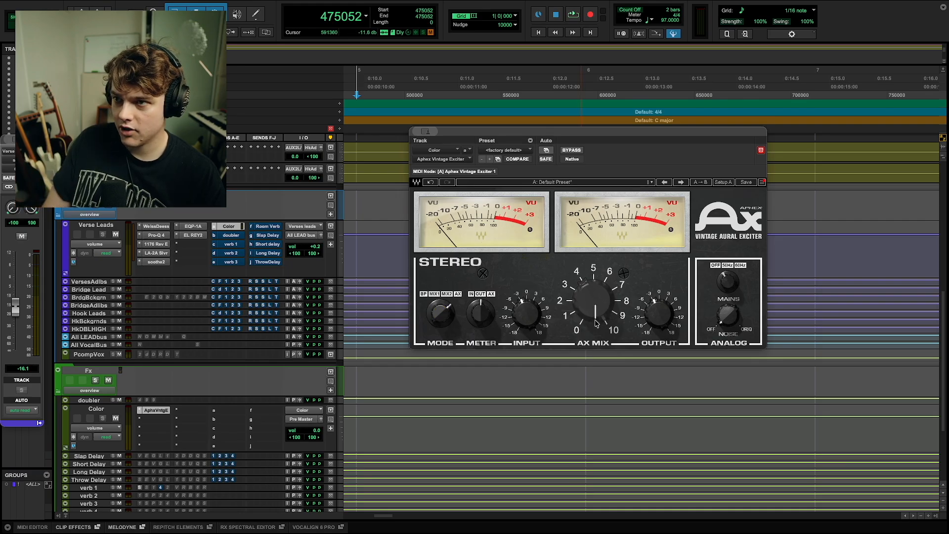
key("space")
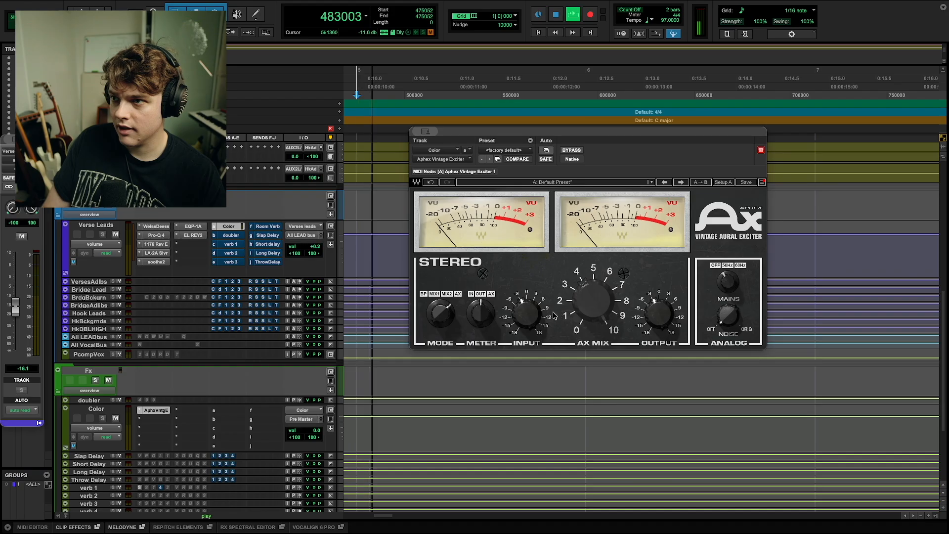
mouse_move(16, 307)
left_mouse_down()
mouse_move(16, 348)
mouse_move(17, 263)
mouse_move(21, 313)
left_mouse_up()
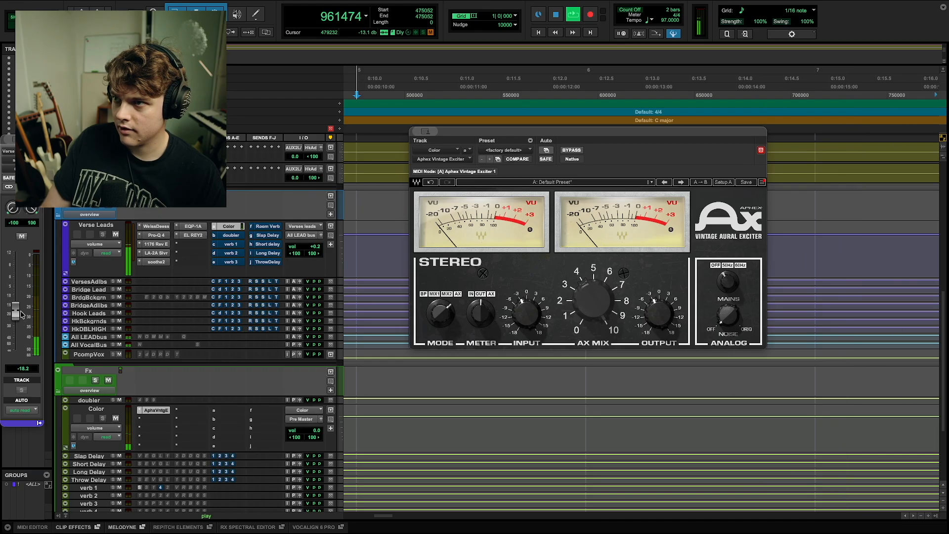
key("space")
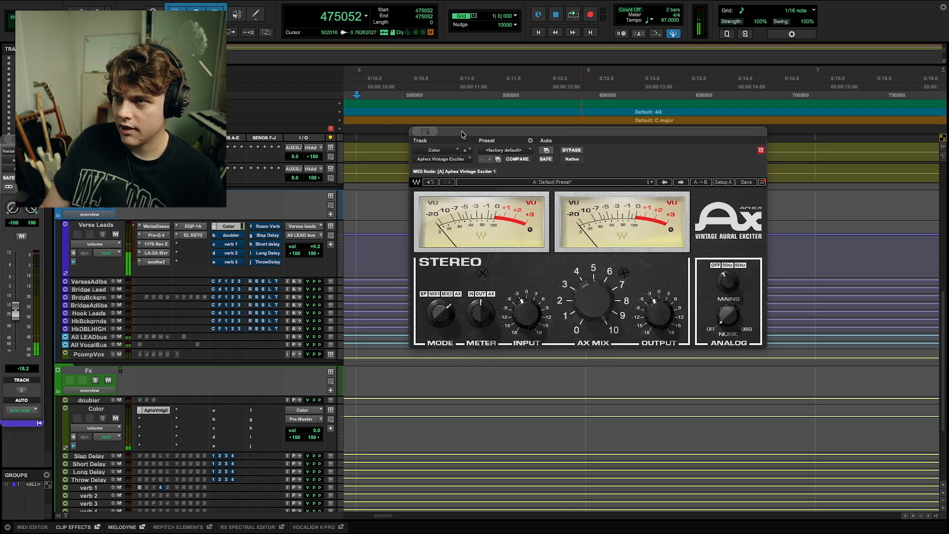
Copy the Weiss Deess insert from Verse Leads to the slot below Aphex Vintage Exciter on the Color track, checking it during playback.
left_click(152, 418)
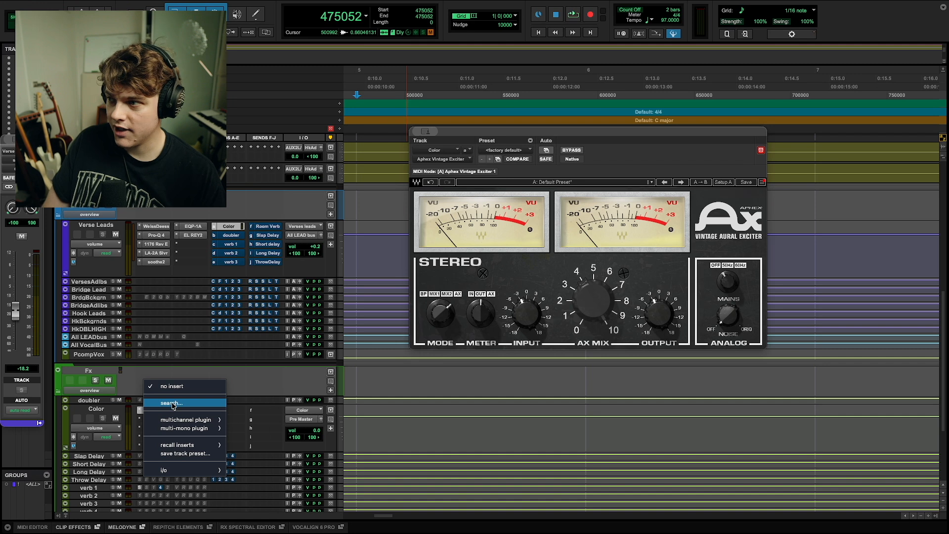
mouse_move(146, 421)
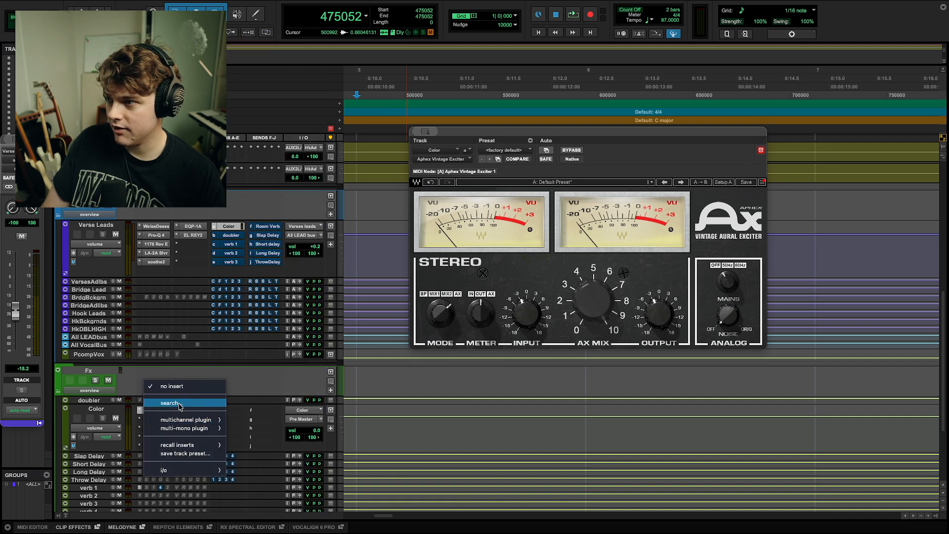
left_click(159, 228)
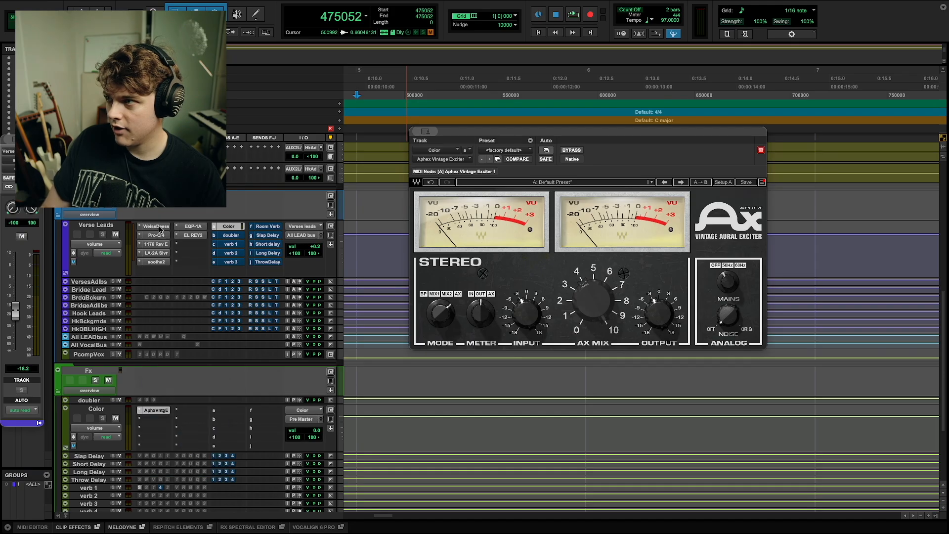
left_click_drag(157, 229, 157, 422)
left_click(156, 419)
key("space")
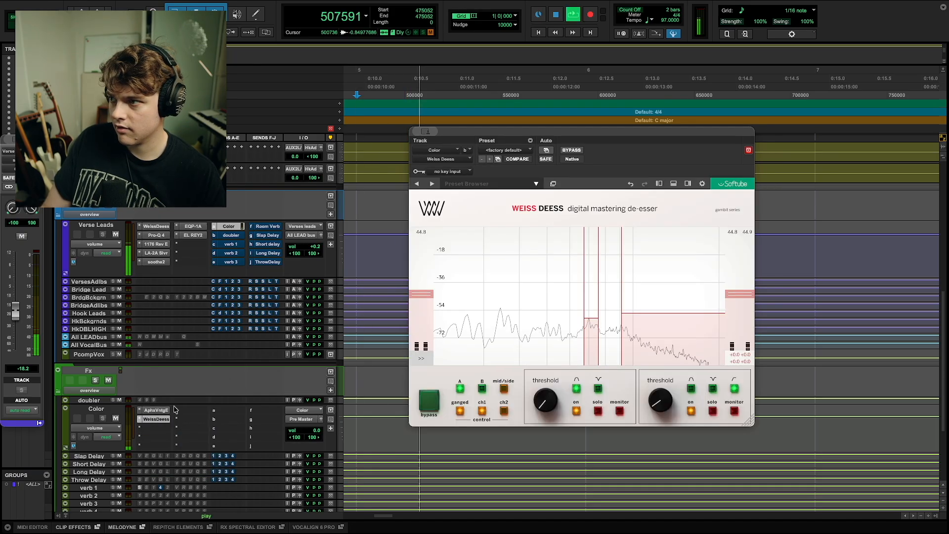
left_click(156, 419)
Compare the verse with the Color send muted and active, lower the send to -21.4 dB, close its fader and stop playback.
left_click(229, 229, "super")
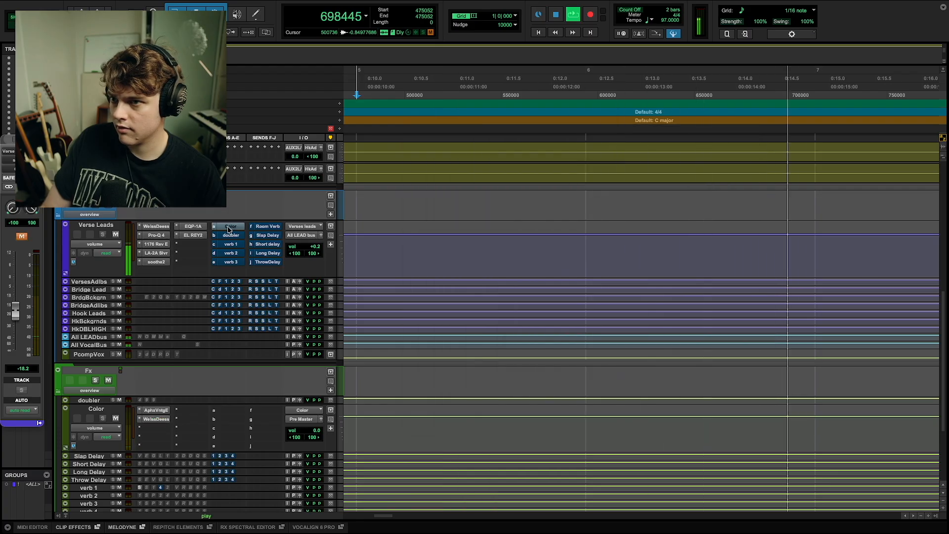
left_click(229, 230, "super")
left_click(226, 227)
left_click(226, 227)
mouse_move(19, 320)
left_mouse_down()
mouse_move(16, 287)
mouse_move(14, 368)
mouse_move(15, 320)
left_mouse_up()
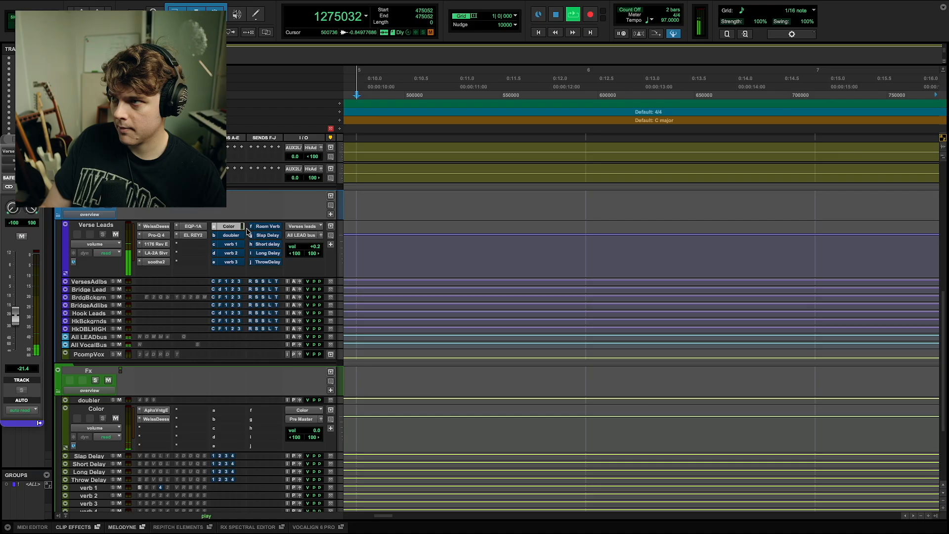
left_click(229, 228)
key("space")
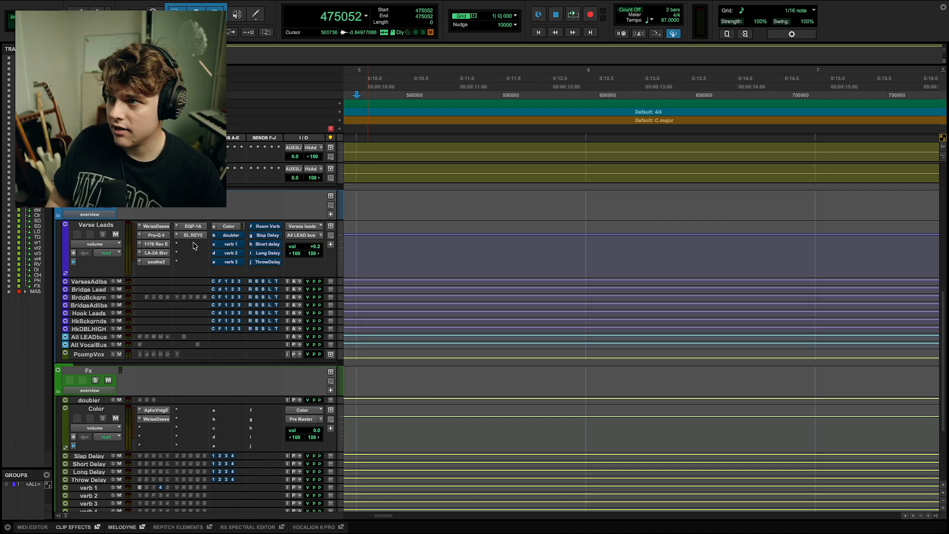
Insert the stereo Black Box Analog Design HG-2 below EL REY2 on Verse Leads and start playback with its window moved lower.
left_click(193, 246)
mouse_move(222, 244)
mouse_move(297, 87)
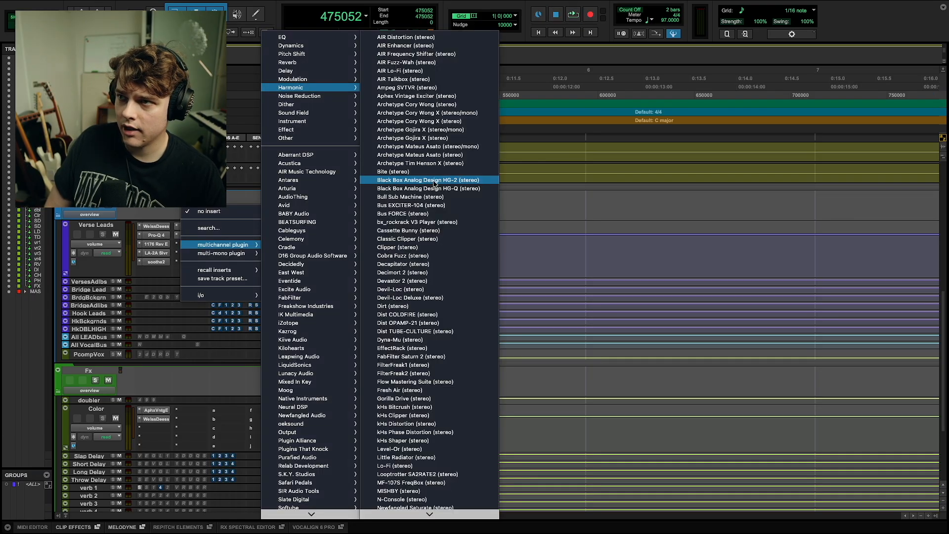
left_click(435, 184)
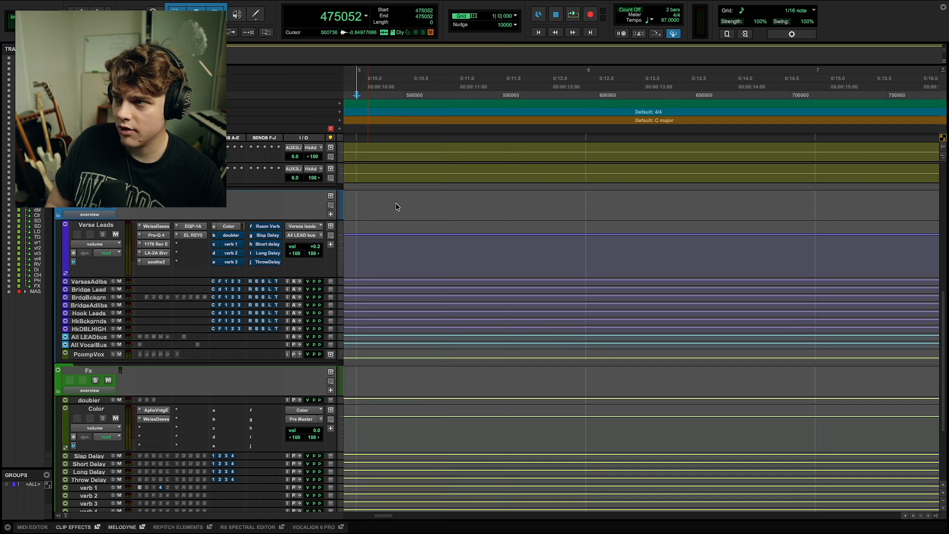
key("space")
left_click_drag(689, 132, 669, 200)
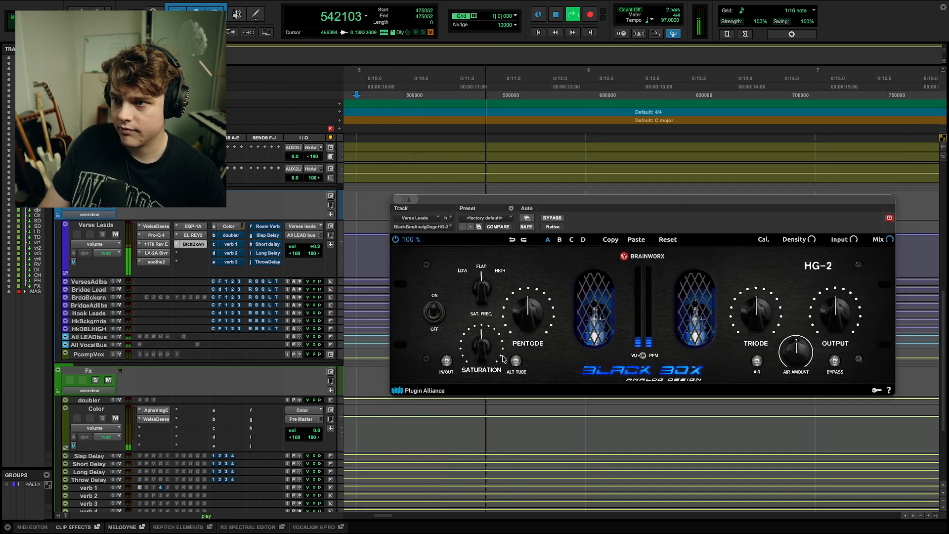
Switch on HG-2's saturation circuit, reduce the saturation amount and leave the saturation frequency at Flat.
left_click(447, 361)
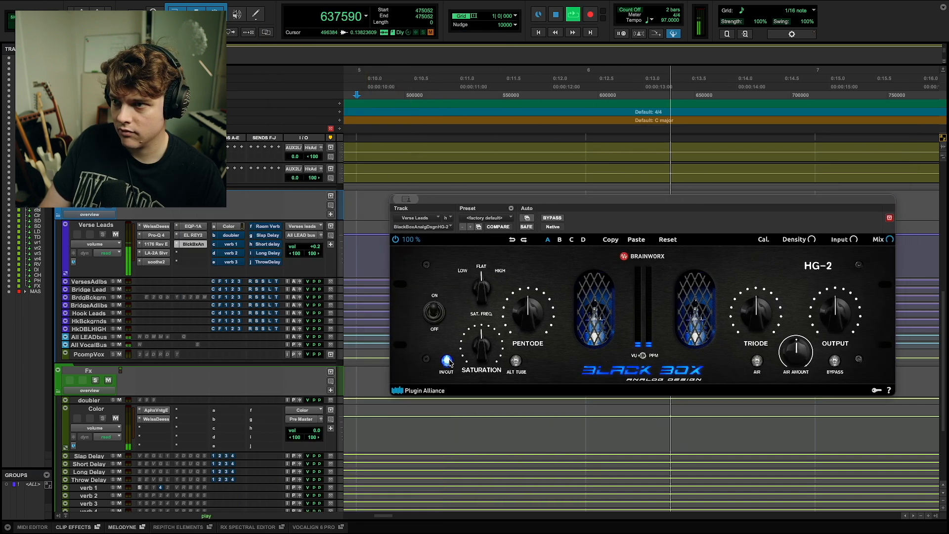
left_click_drag(481, 346, 478, 359)
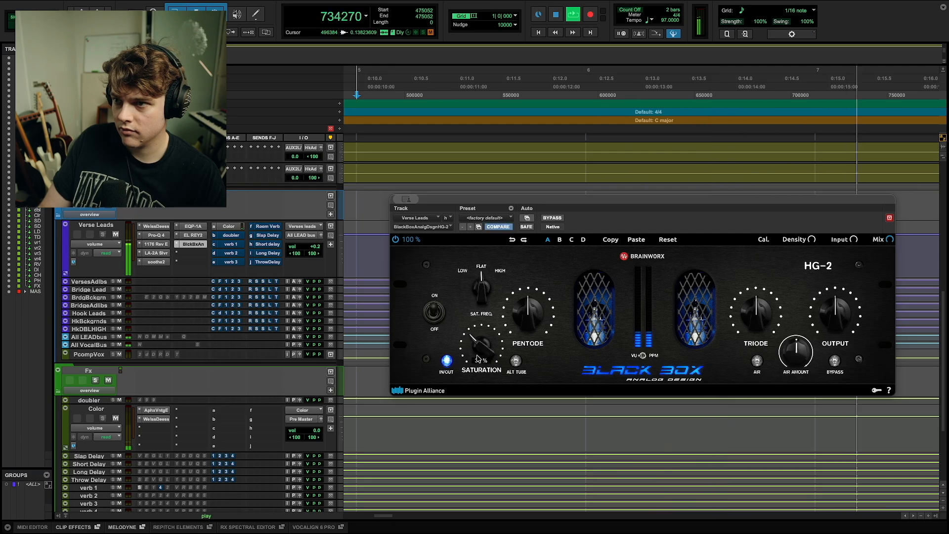
left_click(498, 268)
left_click_drag(496, 266, 483, 306)
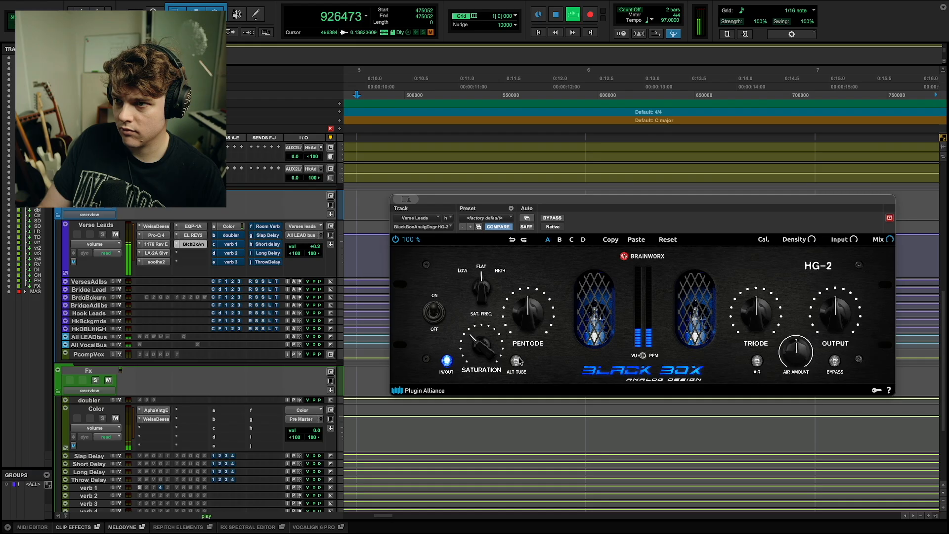
Raise HG-2's Pentode and Triode slightly, enable Air with a low Air Amount, and lower the Output a little.
left_click_drag(529, 326, 530, 316)
left_click_drag(758, 313, 759, 308)
left_click(757, 360)
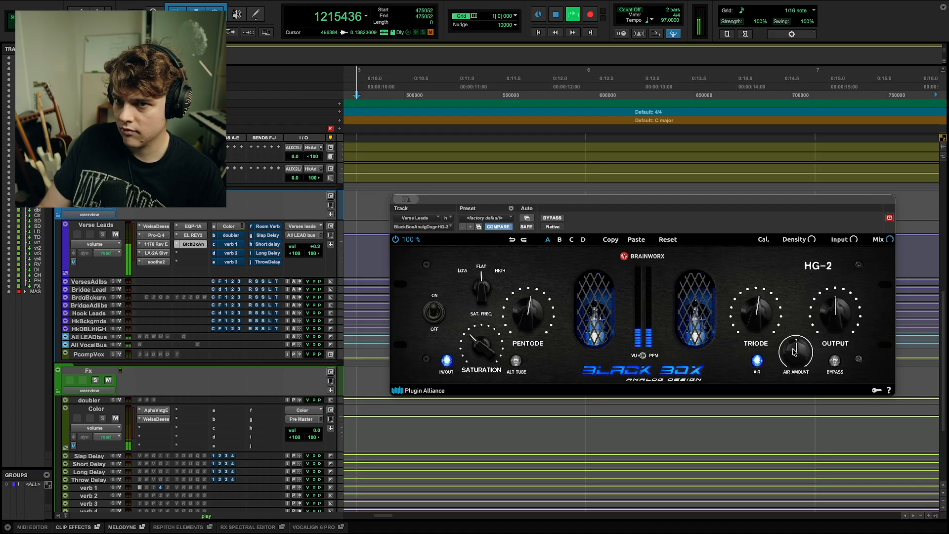
left_click_drag(796, 365, 795, 372)
left_click_drag(835, 315, 835, 321)
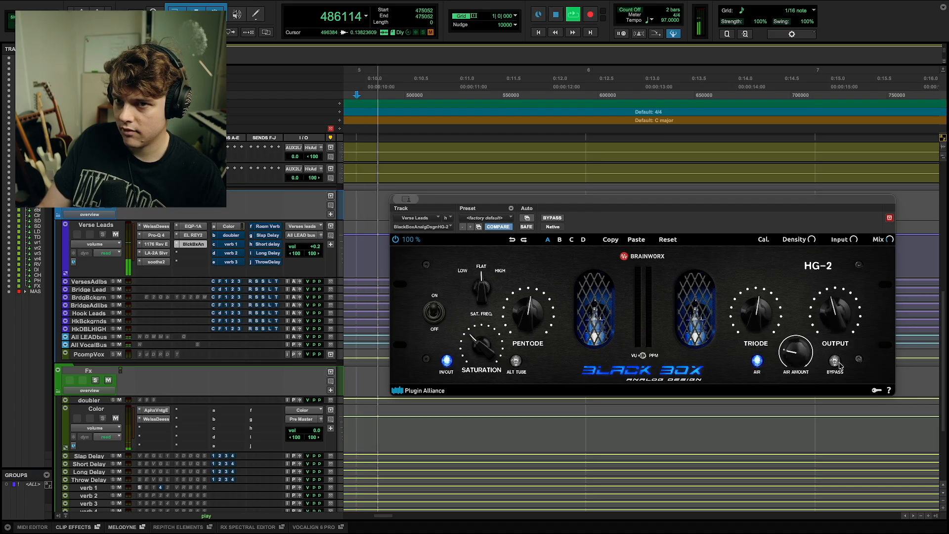
Compare the verse with HG-2 bypassed and active, stop playback and bypass the HG-2 insert on Verse Leads.
left_click(835, 361)
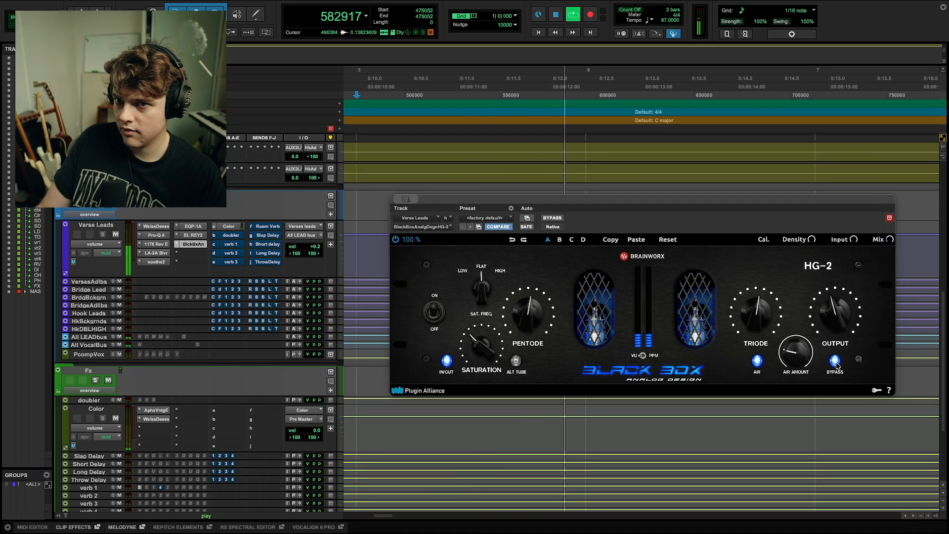
left_click(835, 361)
mouse_move(833, 324)
left_click(835, 363)
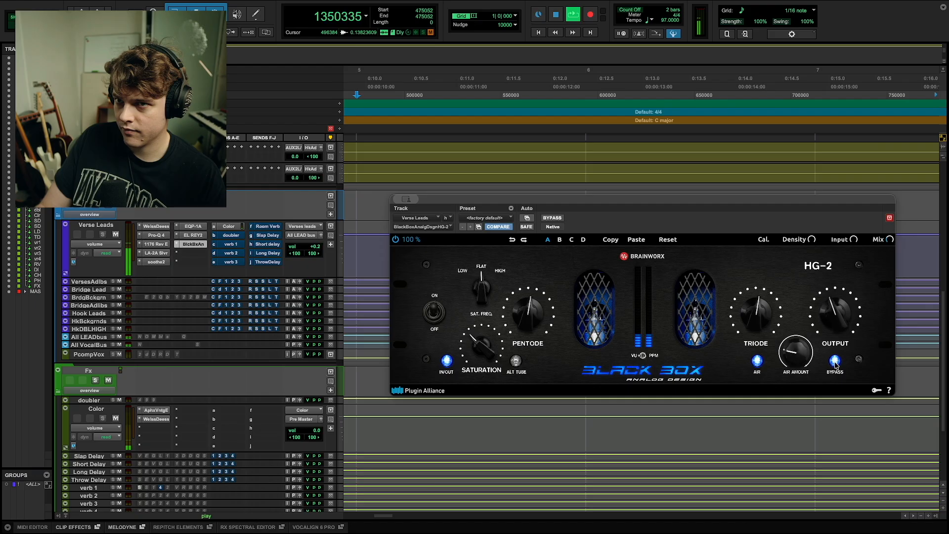
key("space")
left_click(193, 245, "super")
Insert the stereo Black Box Analog Design HG-Q below HG-2 on Verse Leads and scale its interface to 75 %.
left_click(192, 254)
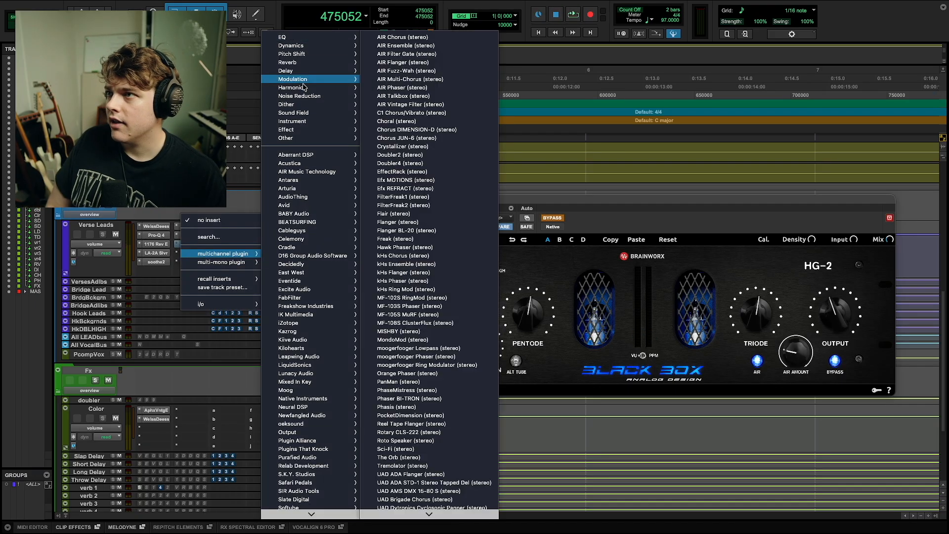
mouse_move(302, 91)
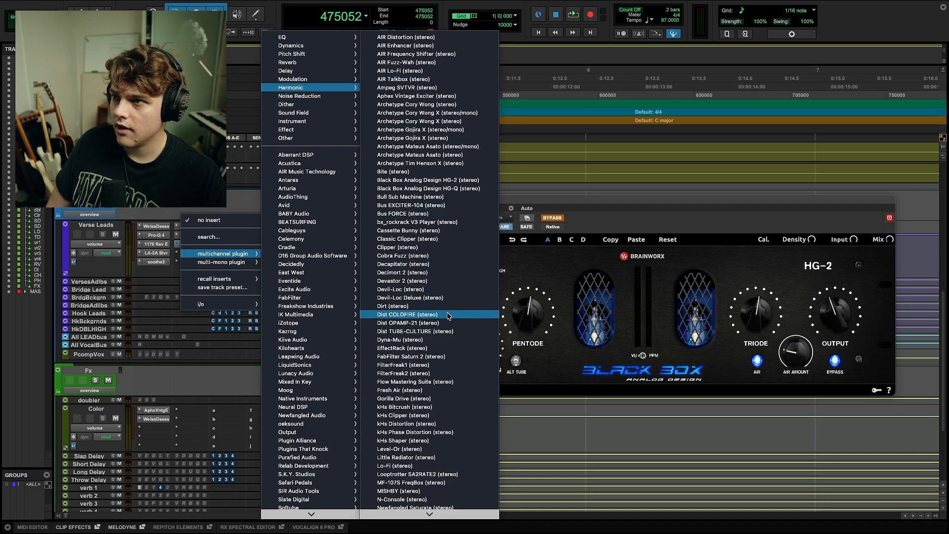
scroll(447, 315, "down", 3)
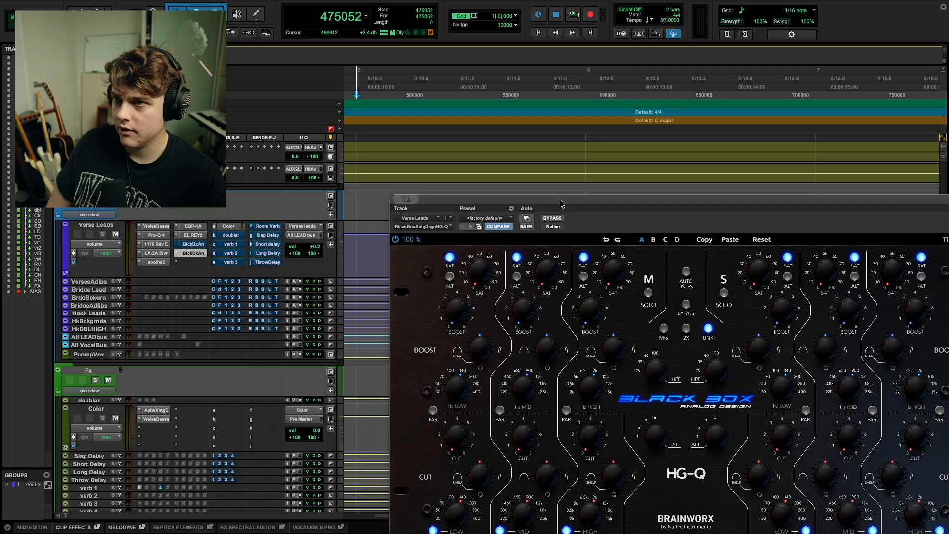
left_click_drag(562, 203, 461, 84)
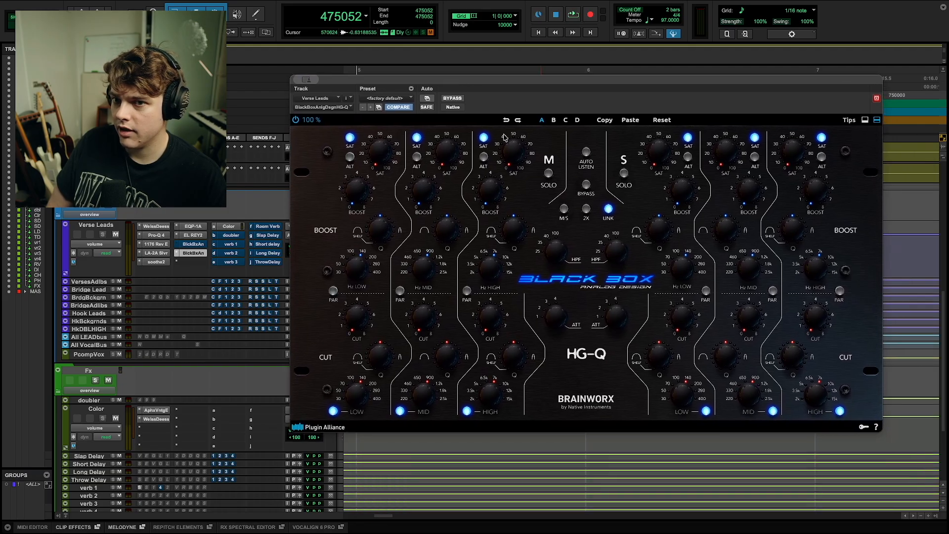
left_click(307, 120)
left_click(316, 142)
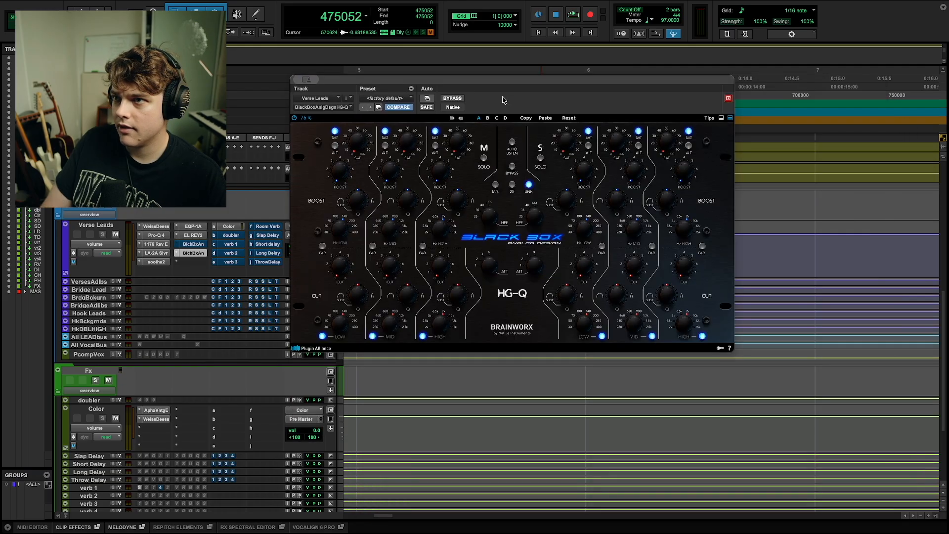
left_click_drag(499, 81, 568, 155)
During playback, raise the boost and saturation of HG-Q's high band with ALT enabled, and restart the verse.
key("space")
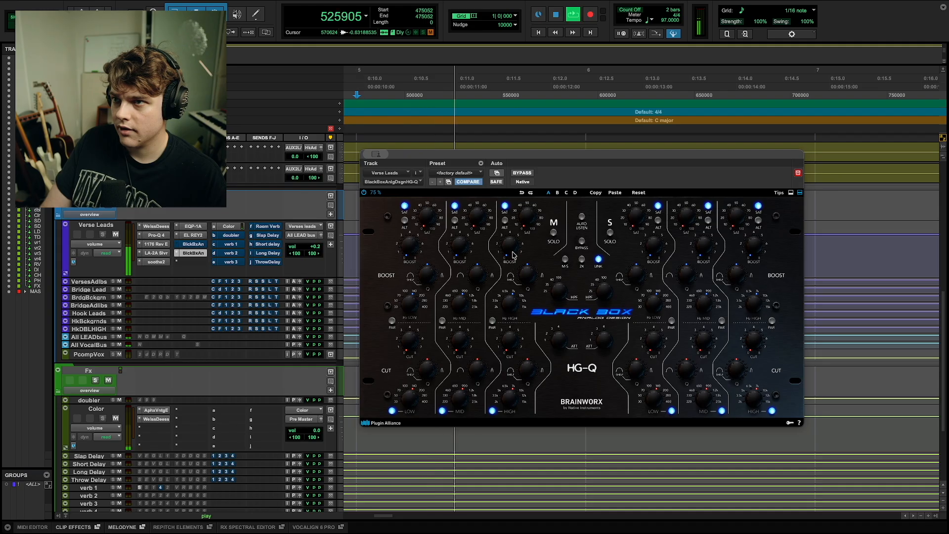
left_click_drag(511, 246, 527, 198)
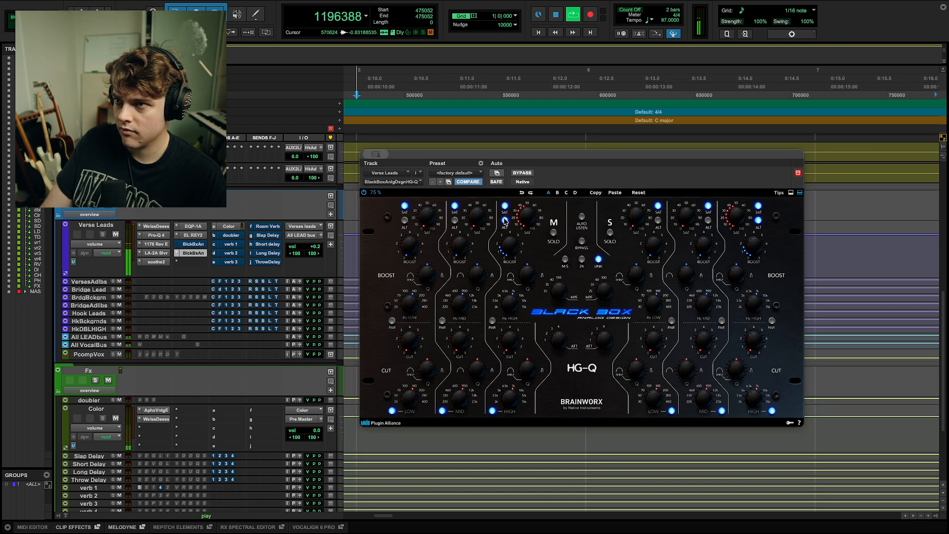
key("space")
key("space")
Push HG-Q's high-band boost further to compare ALT on and off, restart playback, and set the boost to 1.5 dB with ALT off.
left_click_drag(508, 247, 520, 222)
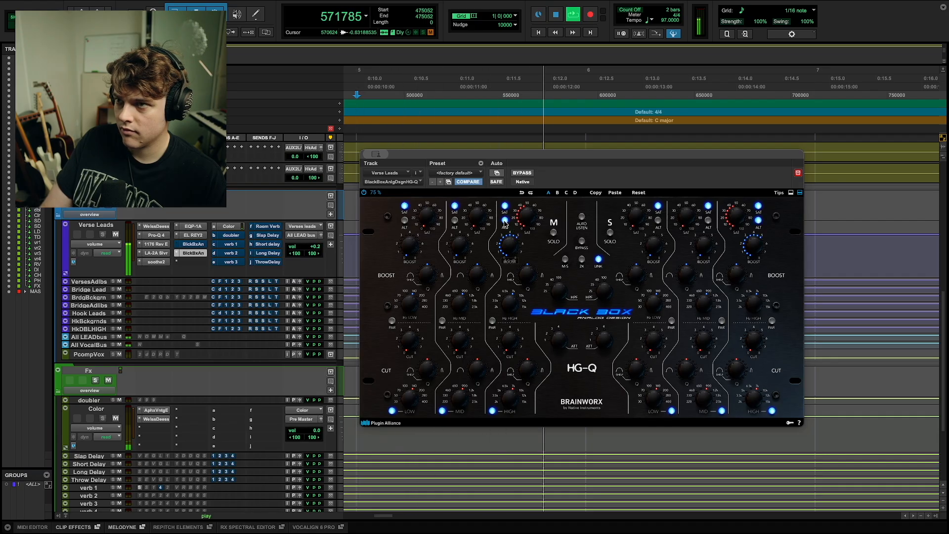
left_click(504, 220)
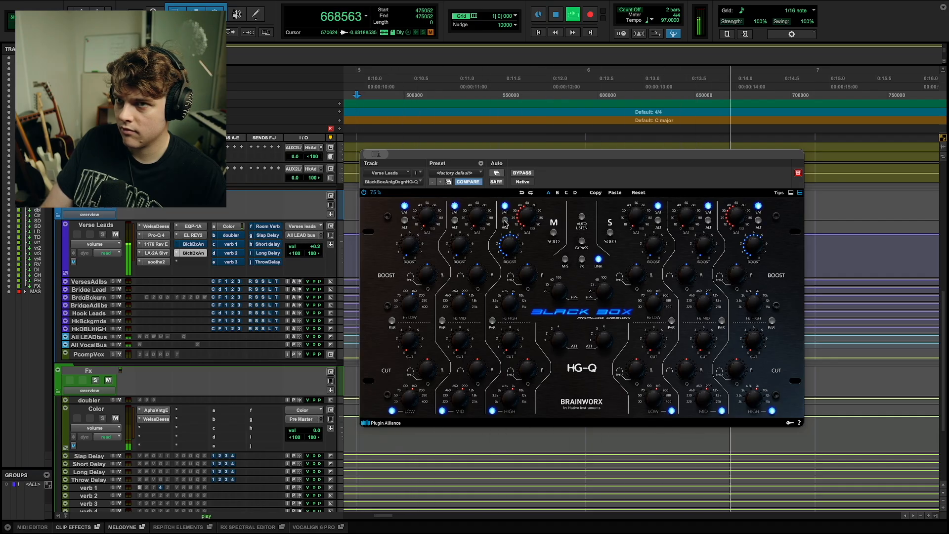
left_click(504, 220)
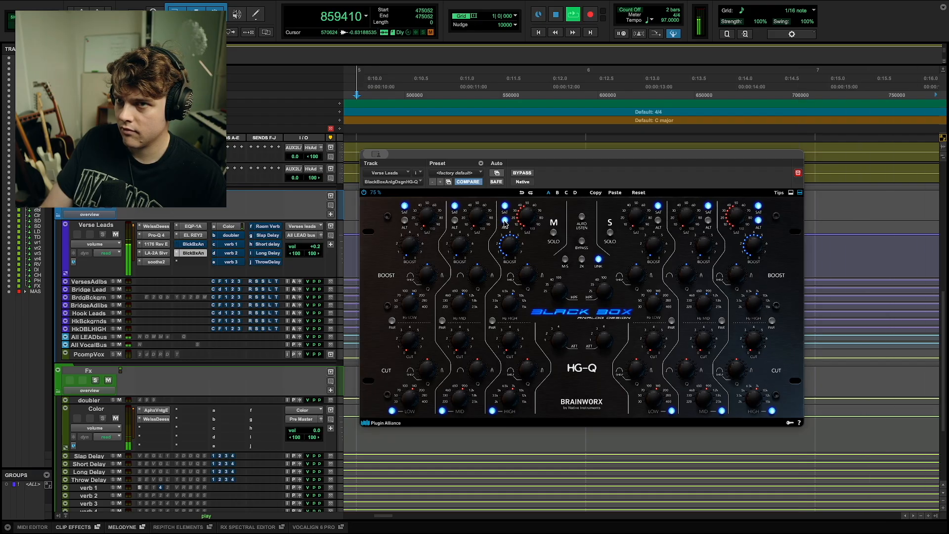
key("space")
key("space")
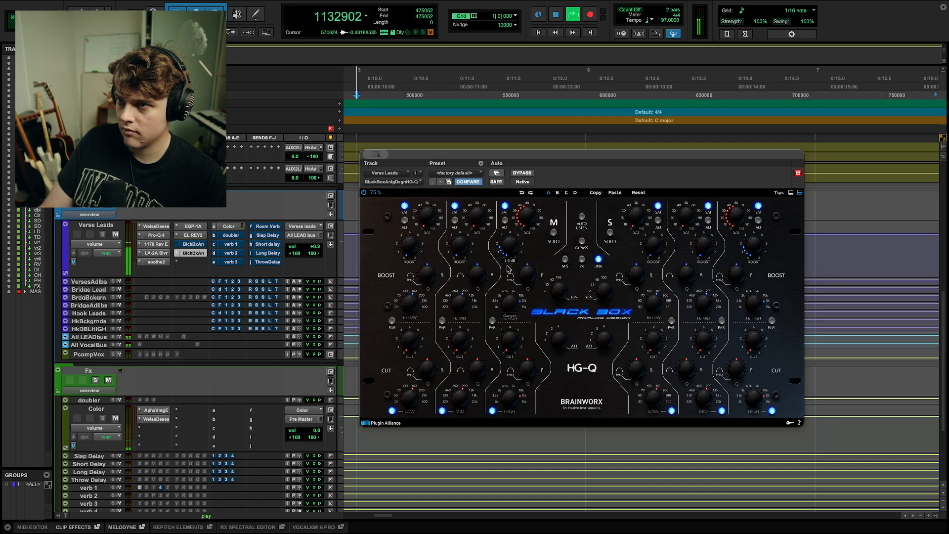
Replay the verse and compare it with HG-Q bypassed and active on Verse Leads, and stop playback.
key("space")
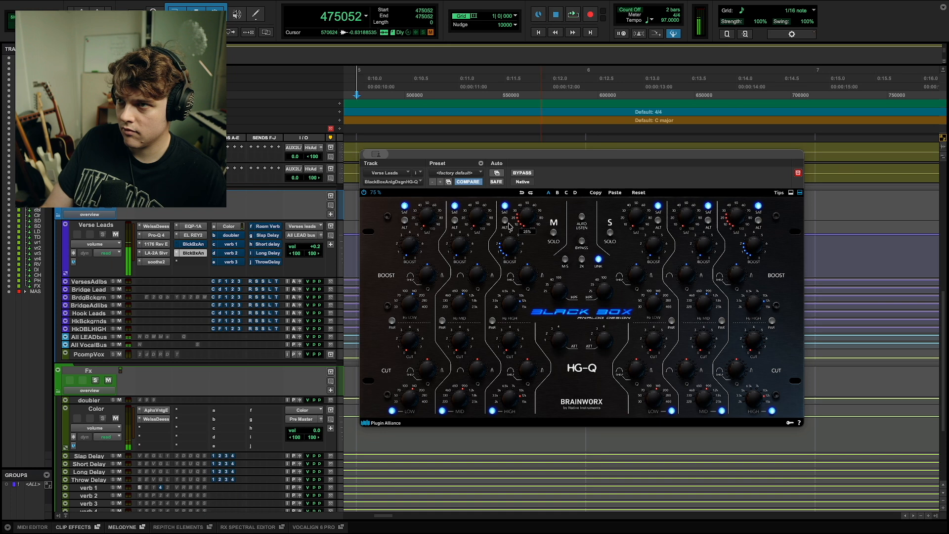
left_click(520, 173)
left_click(519, 172)
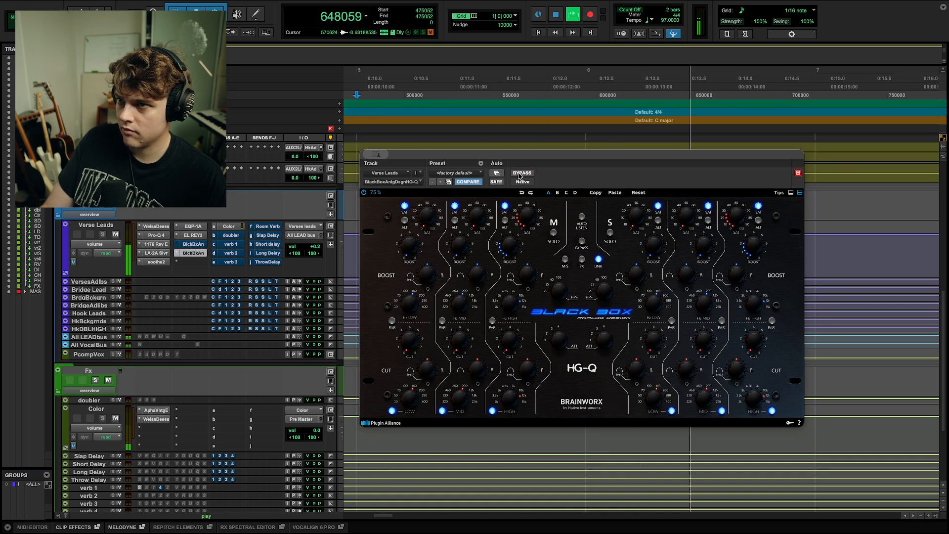
key("space")
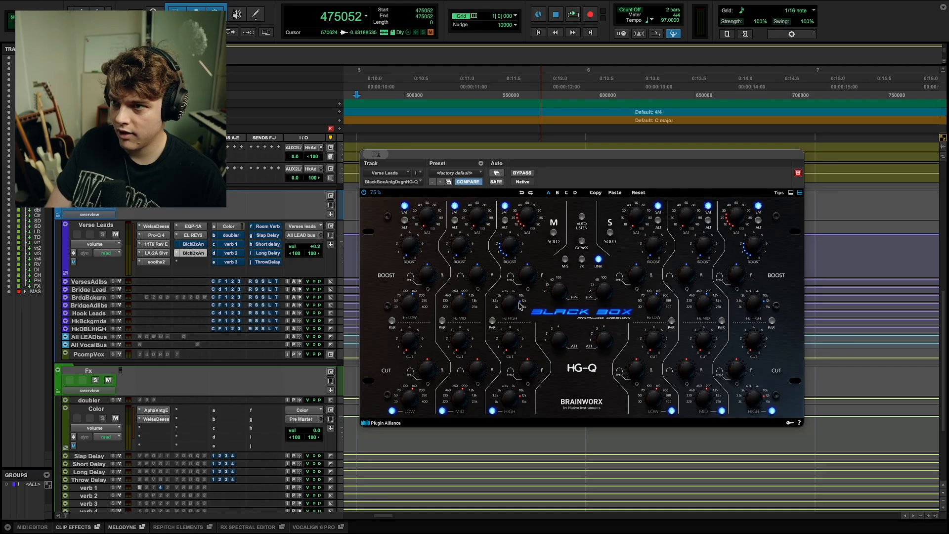
During playback, raise HG-Q's mid-band saturation and boost, back the boost down to about 2.5 dB, and audition the mid band's ALT mode.
key("space")
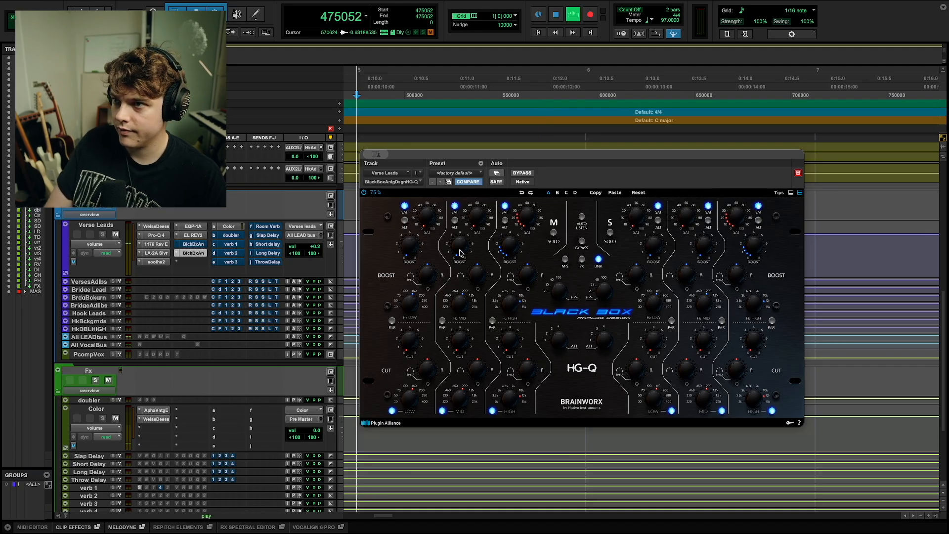
left_click_drag(476, 213, 475, 191)
left_click_drag(460, 246, 467, 225)
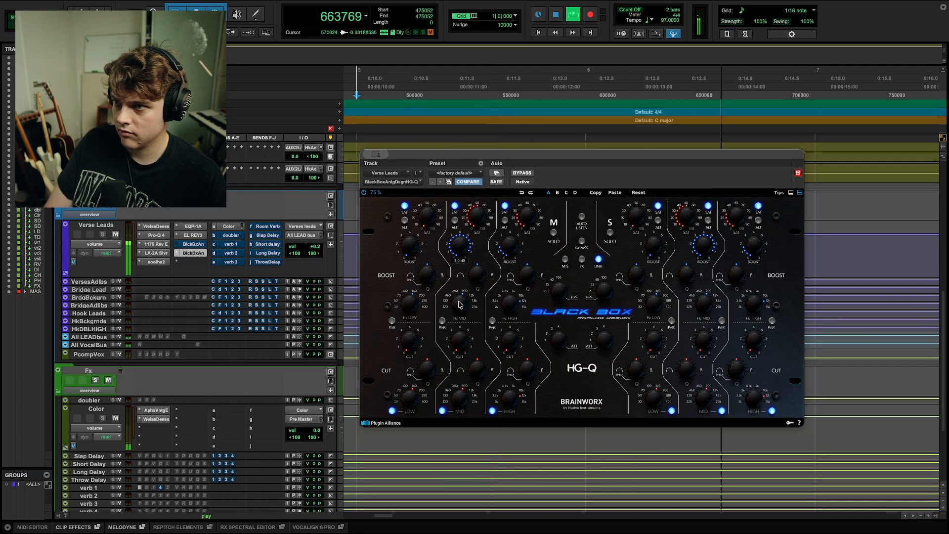
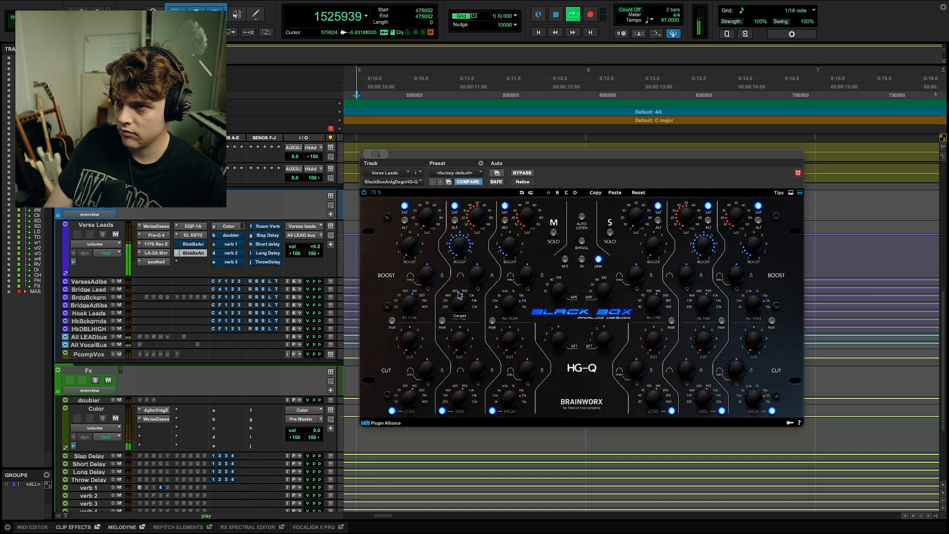
key("space")
key("space")
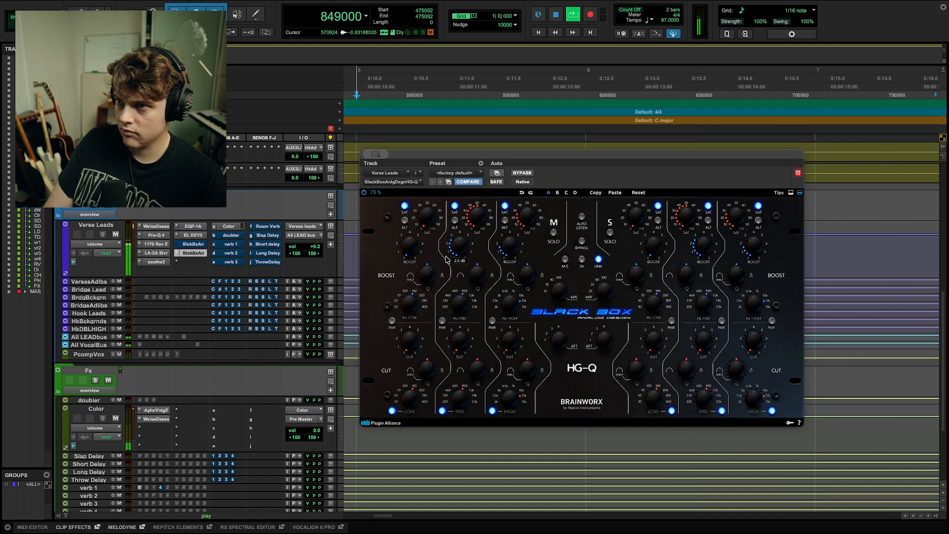
left_click(455, 220)
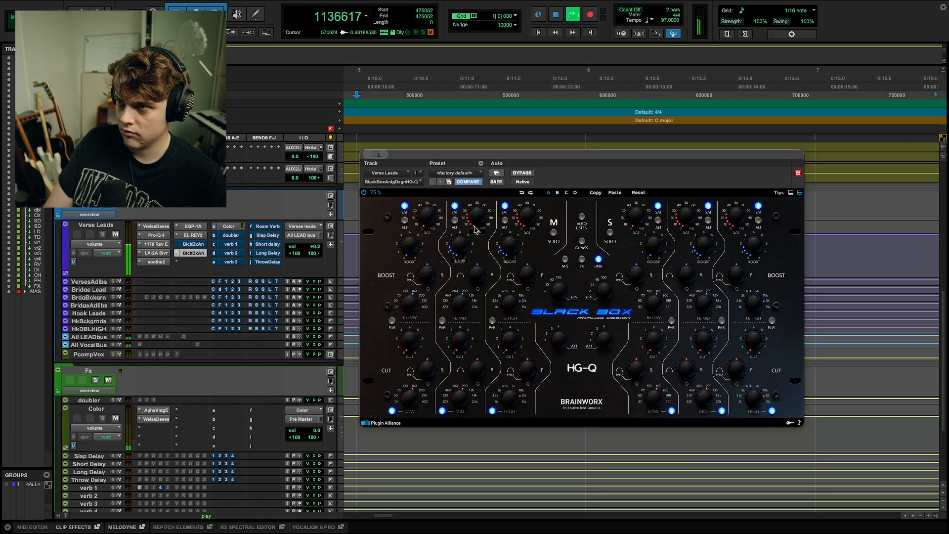
Restart the verse, compare HG-Q's mid band switched off and on, and stop playback.
key("space")
key("space")
left_click(442, 411)
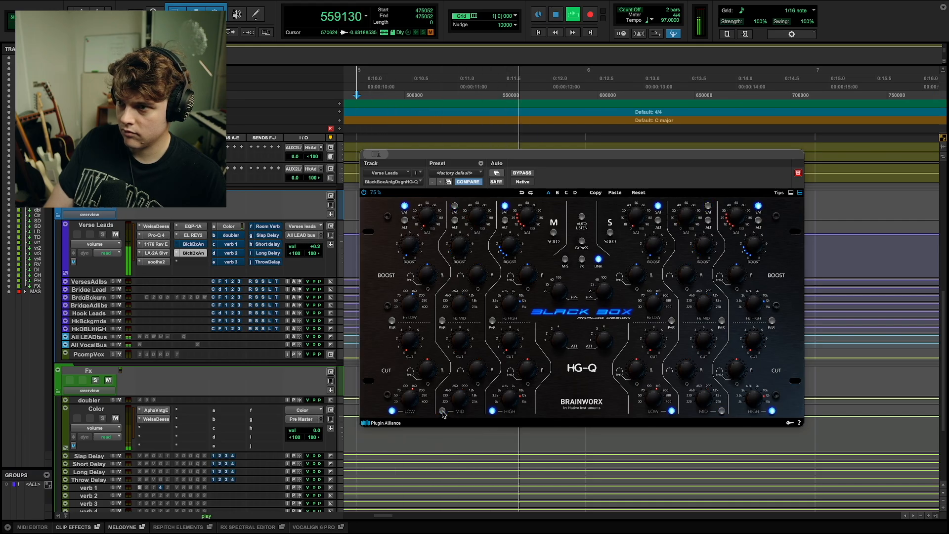
left_click(442, 410)
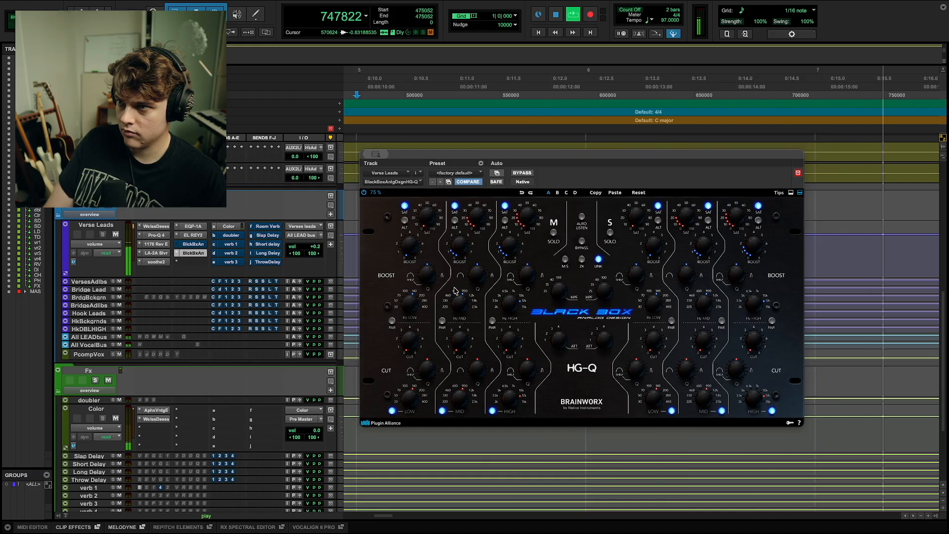
key("space")
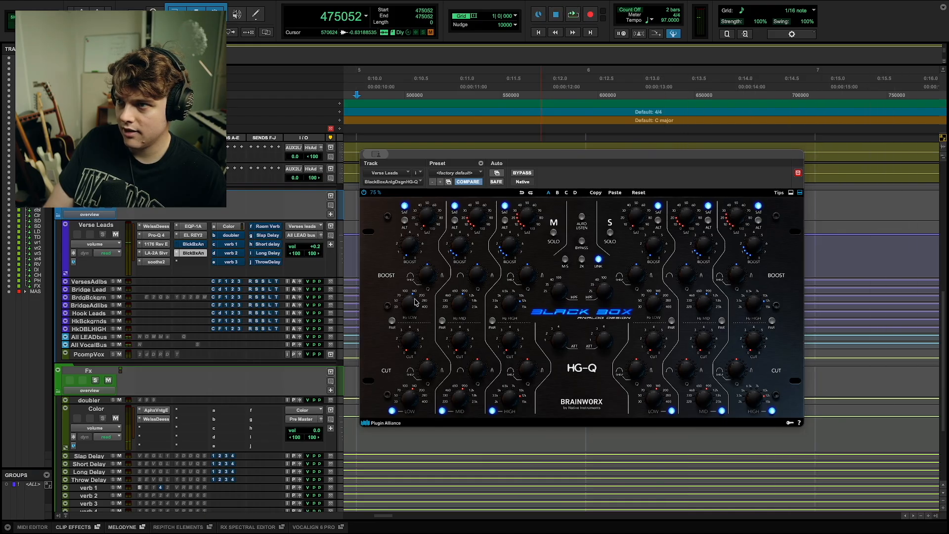
During playback, push the boost and saturation of HG-Q's low band, and pull both back to moderate amounts.
key("space")
left_click_drag(413, 244, 426, 190)
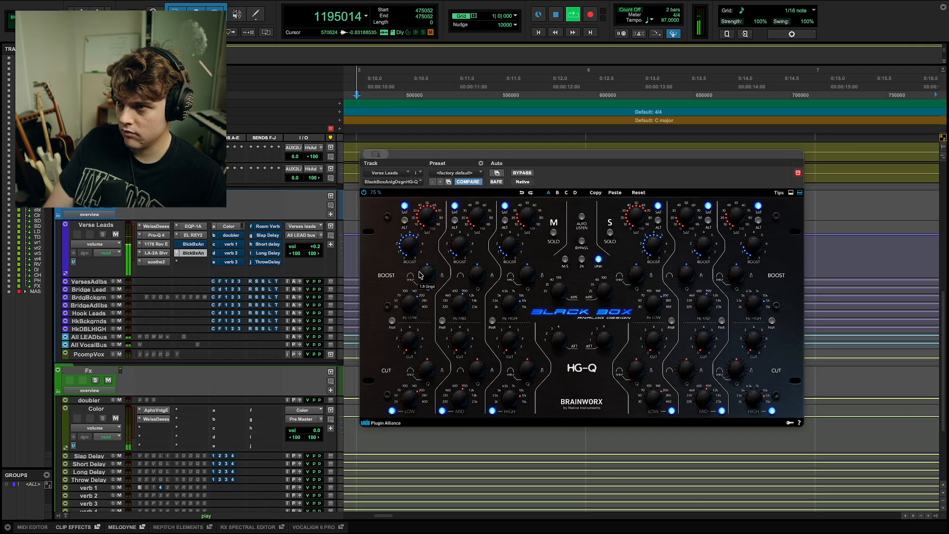
key("space")
key("space")
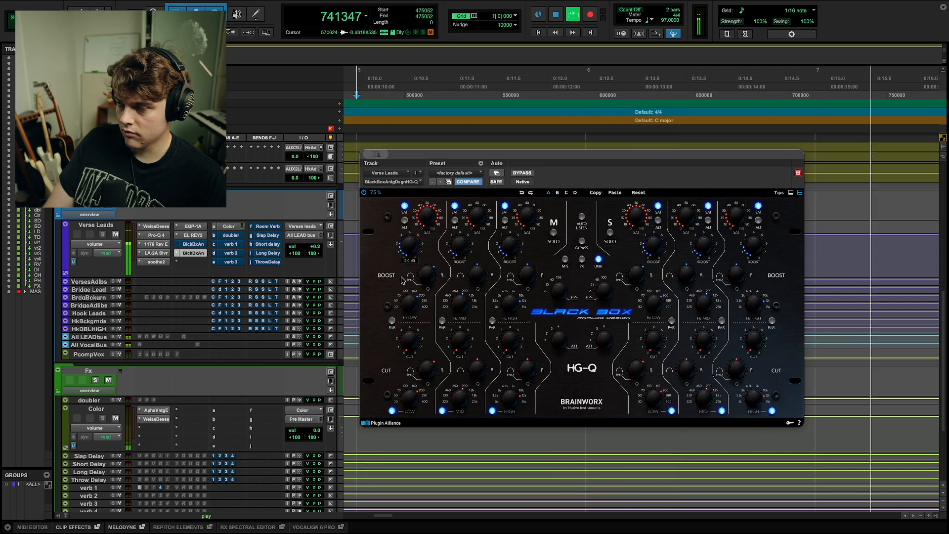
left_click(427, 217, "alt")
left_click(416, 250, "alt")
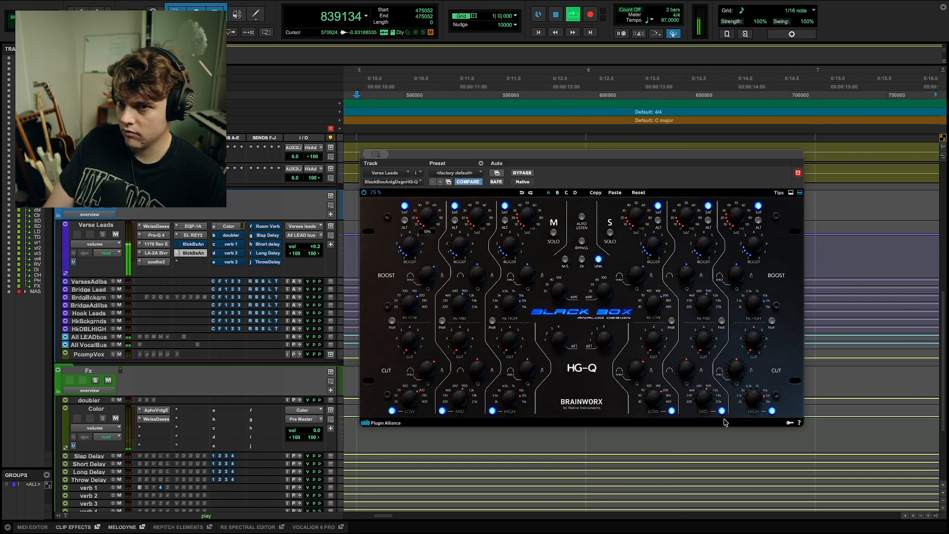
Stop playback, put HG-Q in HG-2's insert slot on Verse Leads, and insert FabFilter Pro-Q 4 below it.
key("space")
left_click(193, 245)
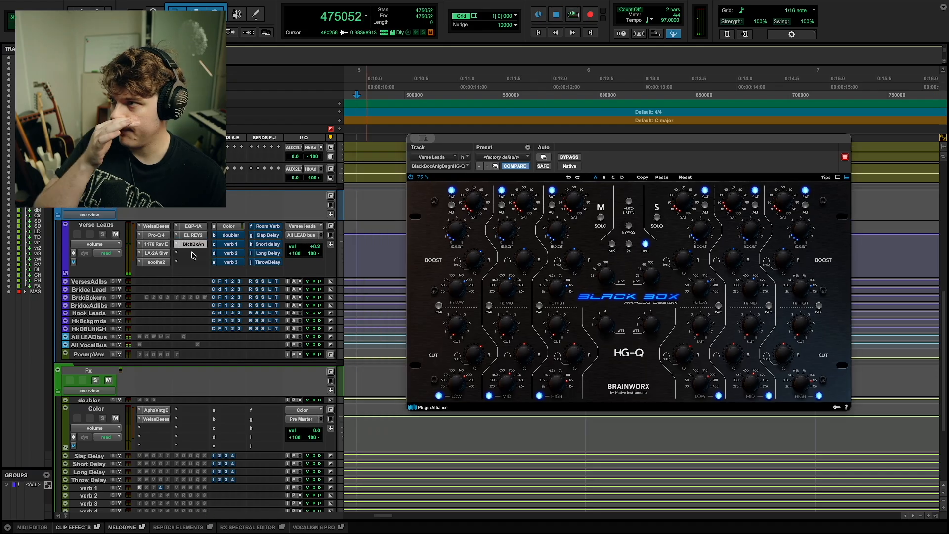
left_click(193, 261)
mouse_move(201, 251)
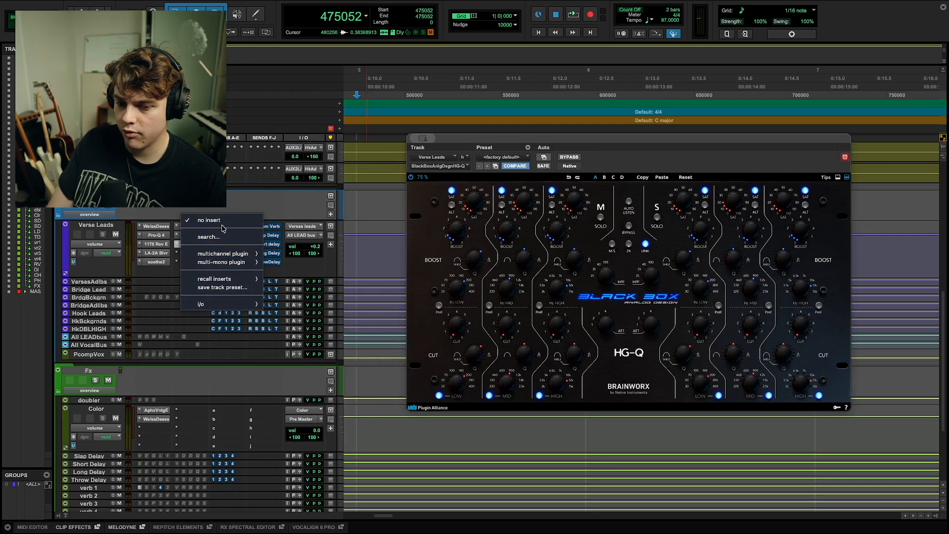
left_click(221, 237)
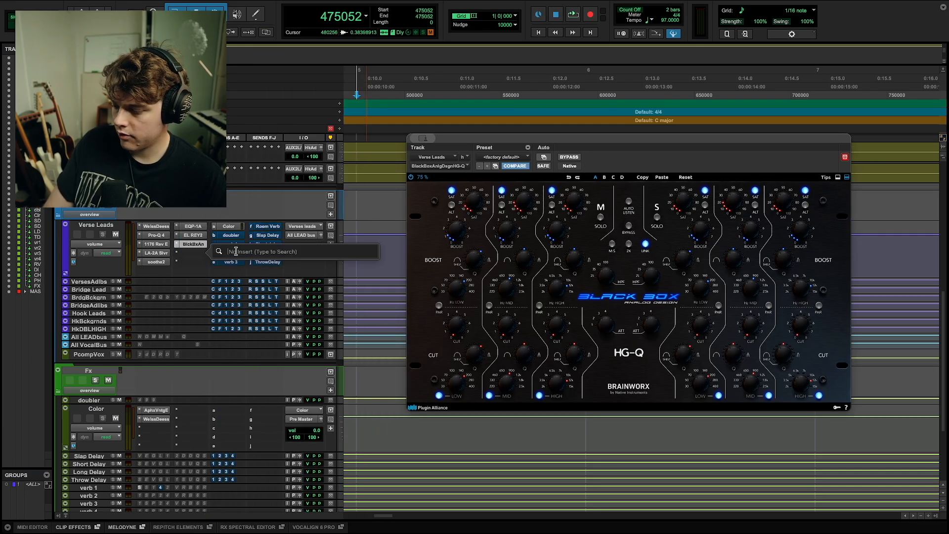
type("pro q")
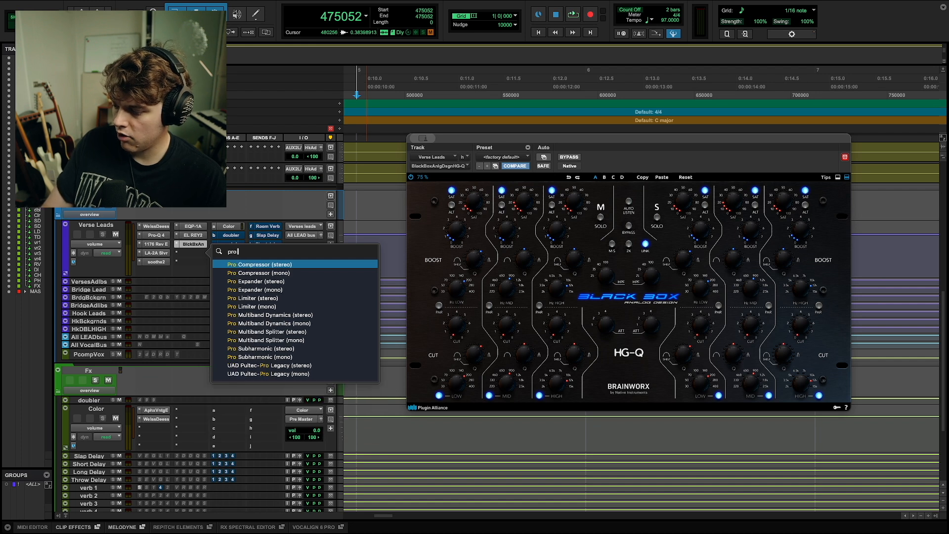
key("Return")
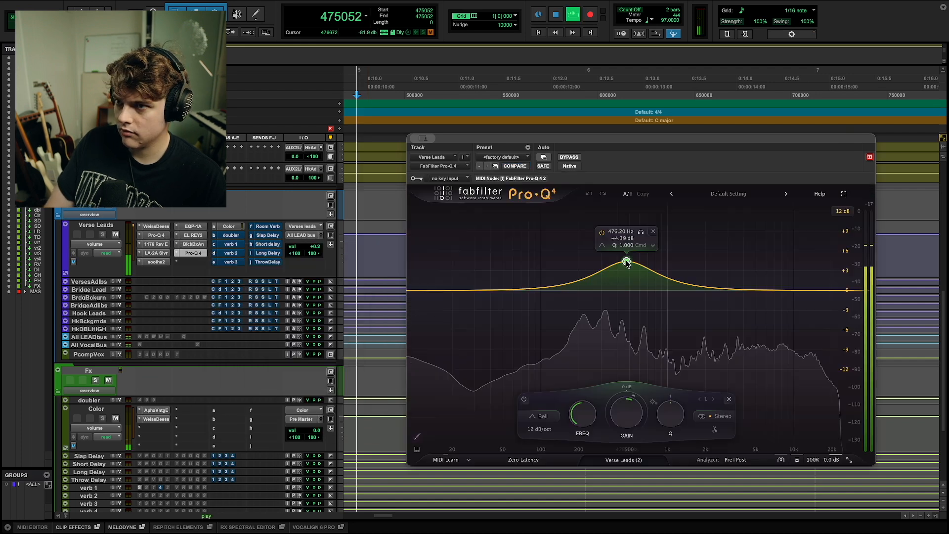
Place a Pro-Q 4 bell band near 239 Hz at about 0 dB and give it a slight negative dynamic range.
left_click_drag(626, 263, 587, 294)
key("space")
key("space")
key("space")
left_click_drag(587, 292, 589, 293)
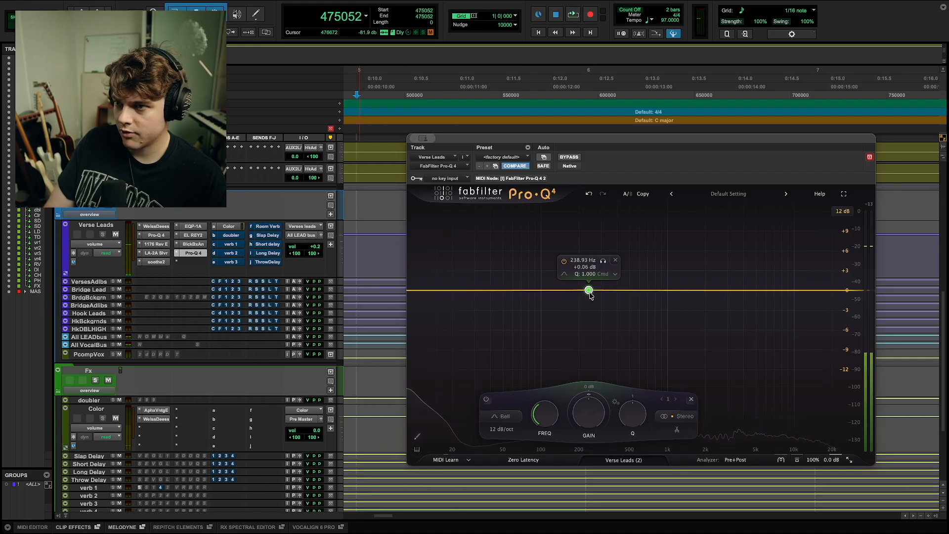
left_click_drag(589, 396, 585, 411)
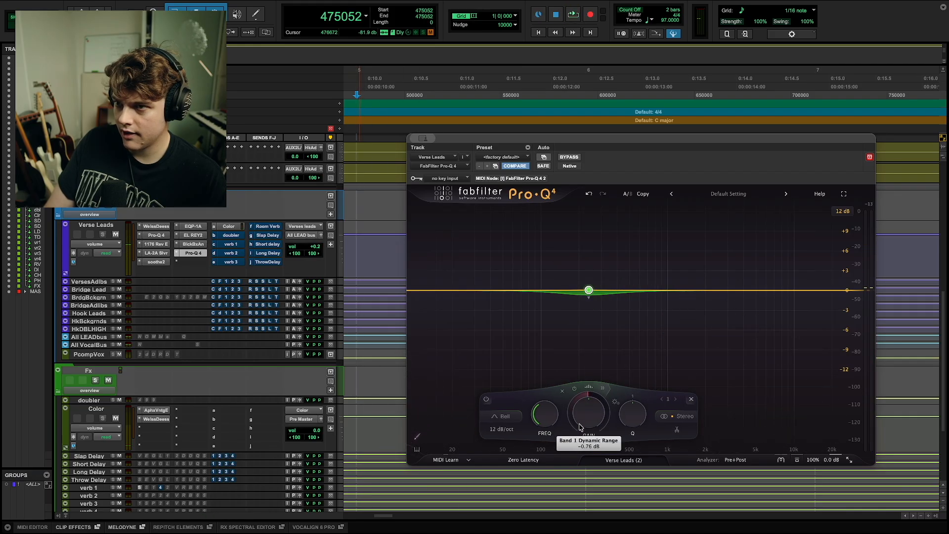
Play the verse and set a manual threshold of about -21 dB for the dynamic band near 239 Hz.
key("space")
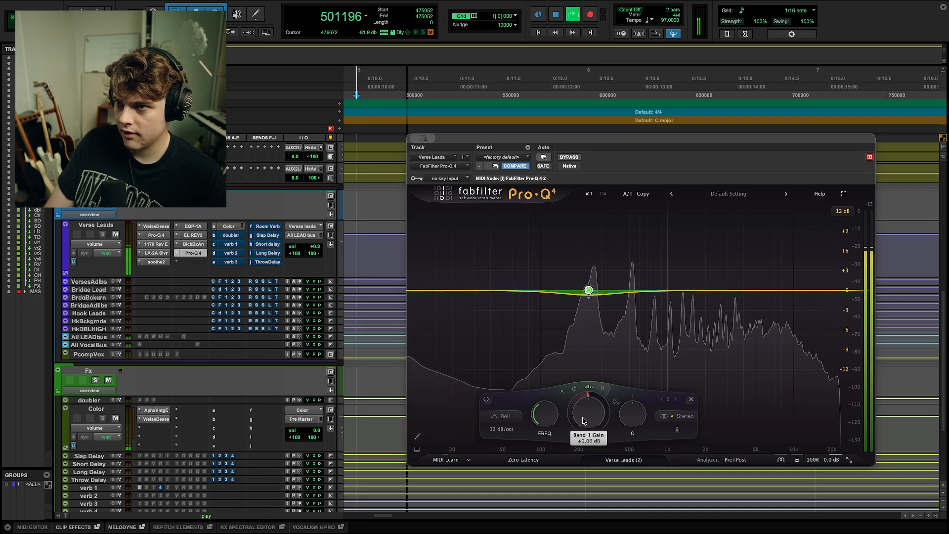
left_click(604, 391)
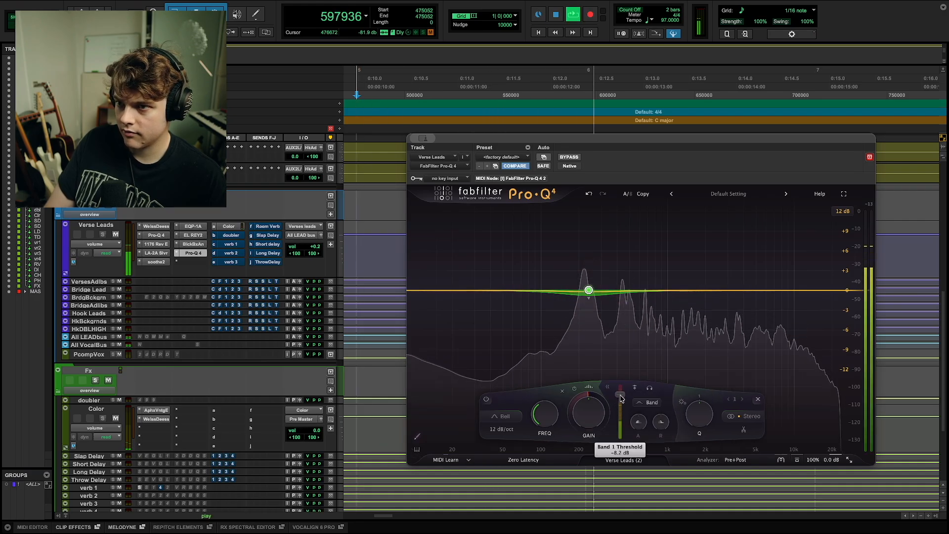
left_click_drag(621, 403, 621, 404)
left_click_drag(622, 402, 622, 404)
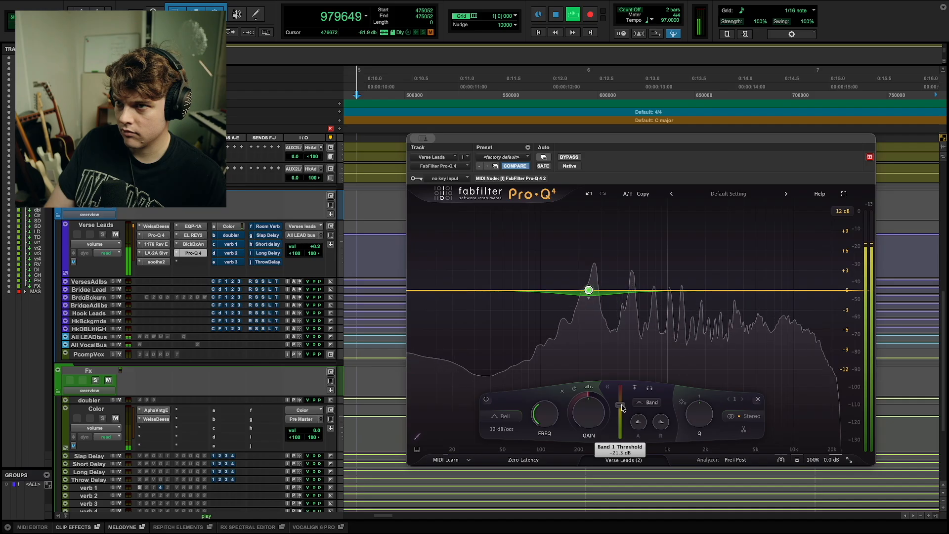
Deepen the 239 Hz band's downward dynamic range, restart the verse, and lower the band's threshold slightly further.
mouse_move(591, 311)
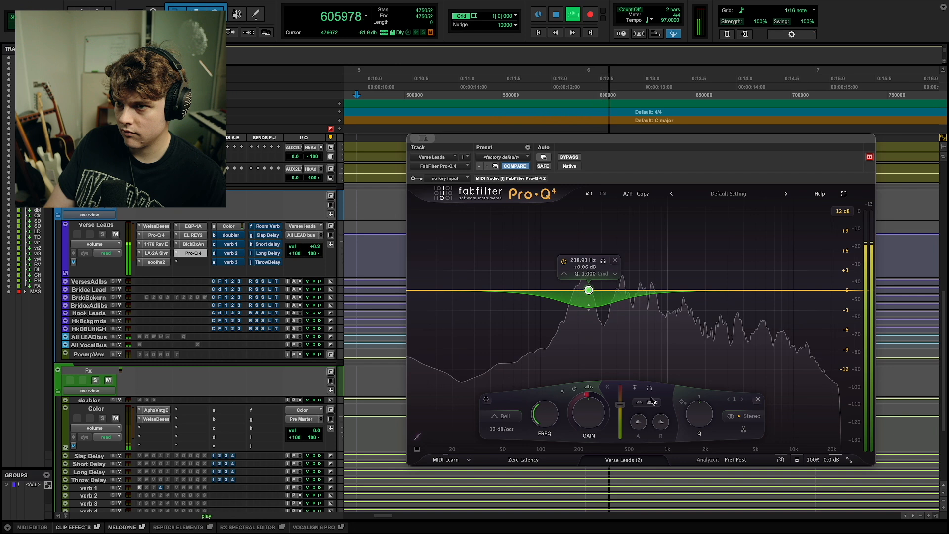
key("space")
key("space")
mouse_move(621, 408)
left_click_drag(621, 408, 621, 412)
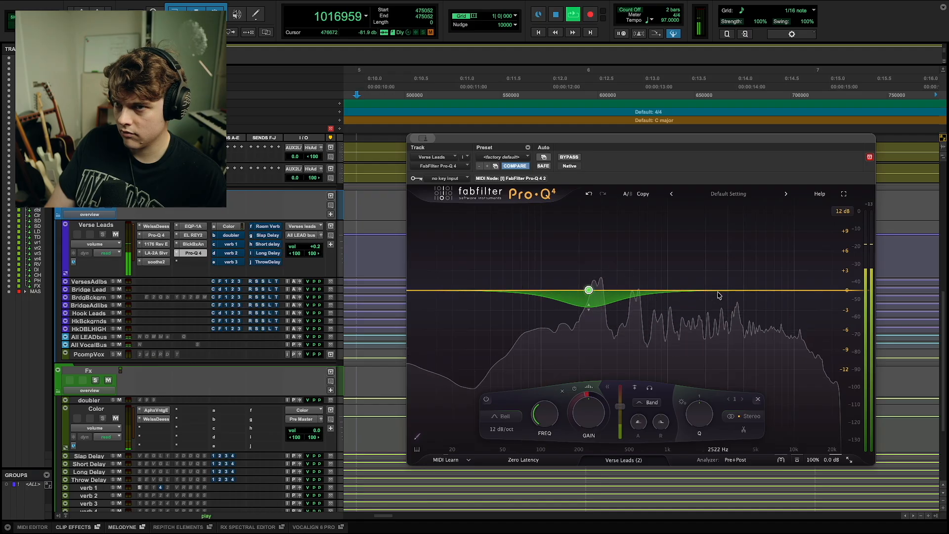
Add a second Pro-Q 4 bell band, try it across the high frequencies, and settle it as a cut of about 1 dB near 480 Hz.
left_click_drag(708, 291, 750, 309)
key("space")
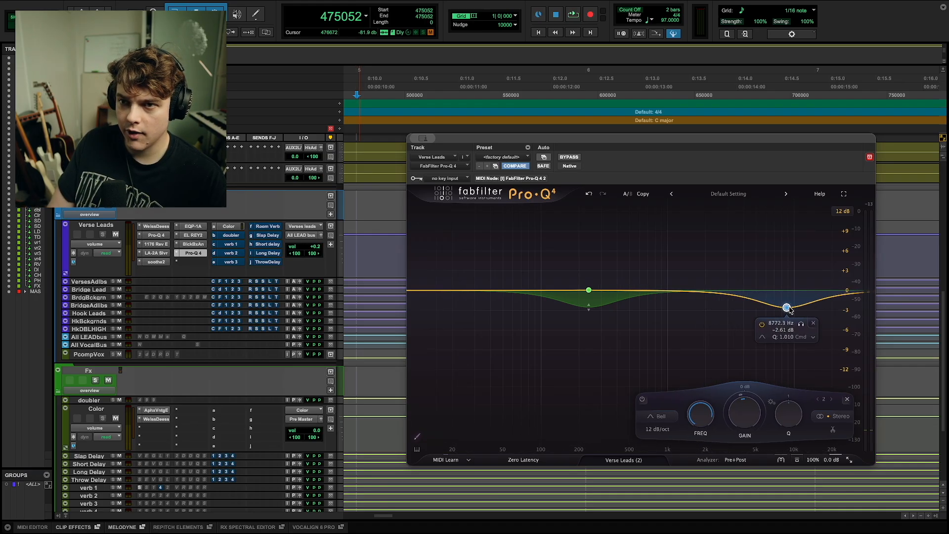
left_click_drag(783, 311, 810, 319)
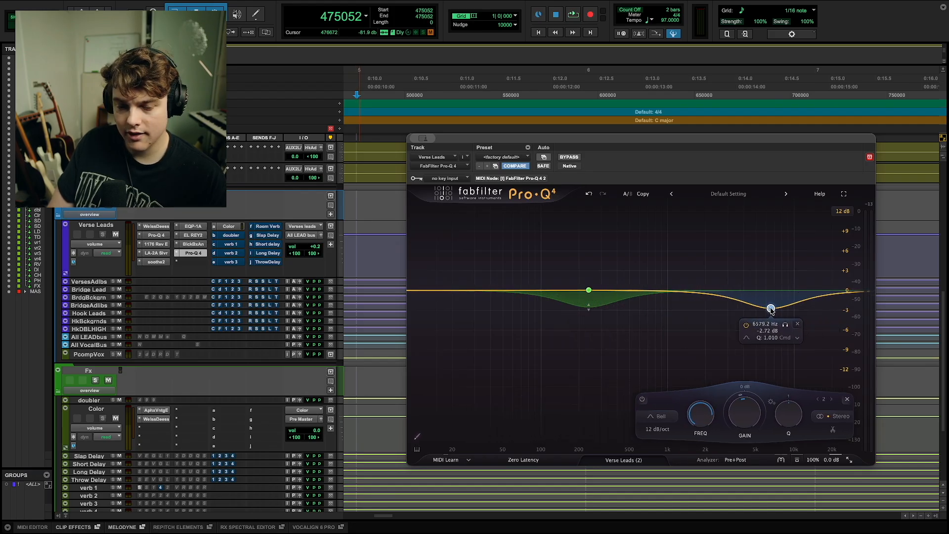
left_click_drag(758, 310, 803, 292)
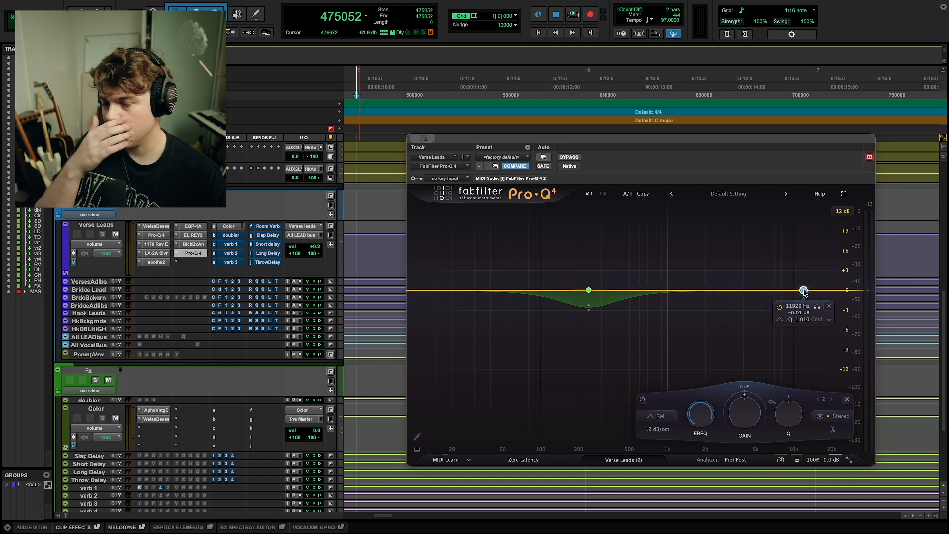
key("space")
left_click_drag(803, 291, 626, 297)
key("space")
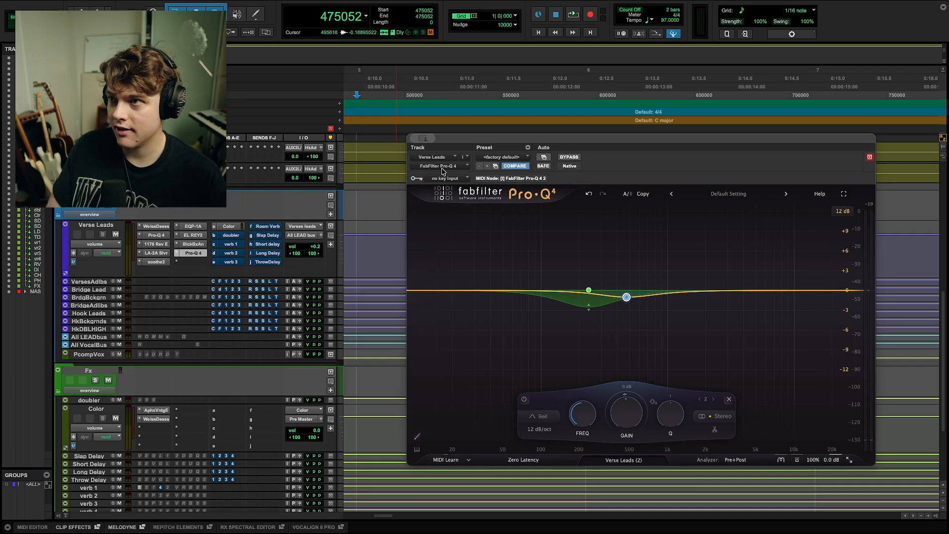
Close the Pro-Q 4 window, play the verse through the full Verse Leads chain while looking over the tracks, and stop playback.
left_click(194, 254)
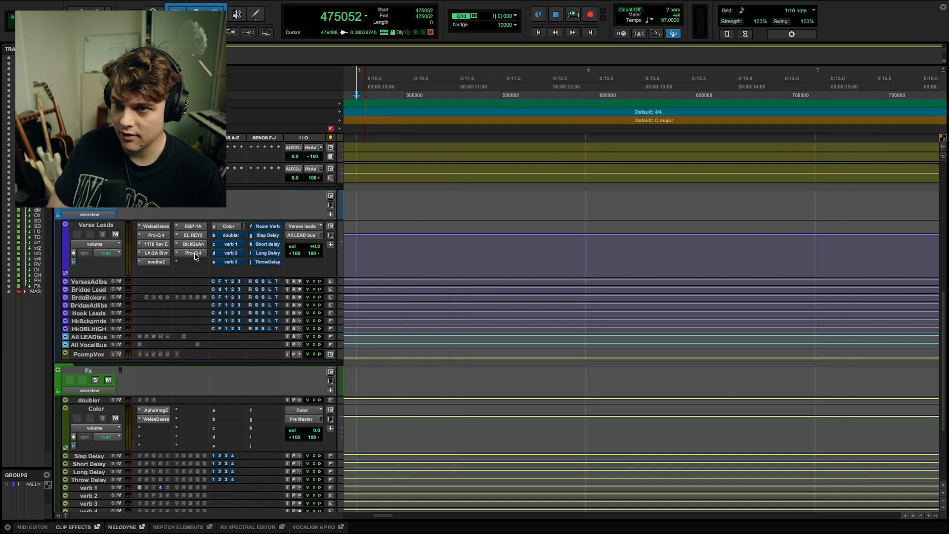
key("space")
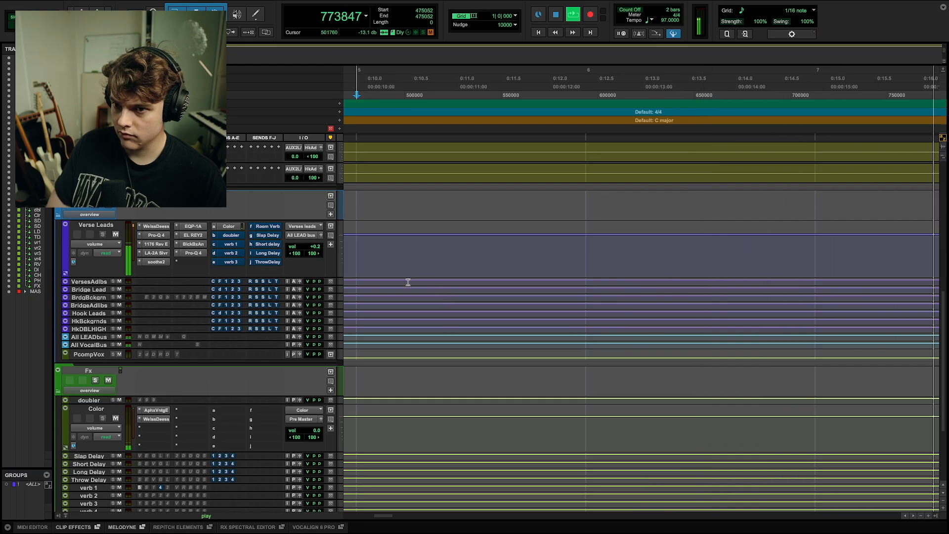
scroll(408, 283, "up", 3)
scroll(408, 283, "up", 10)
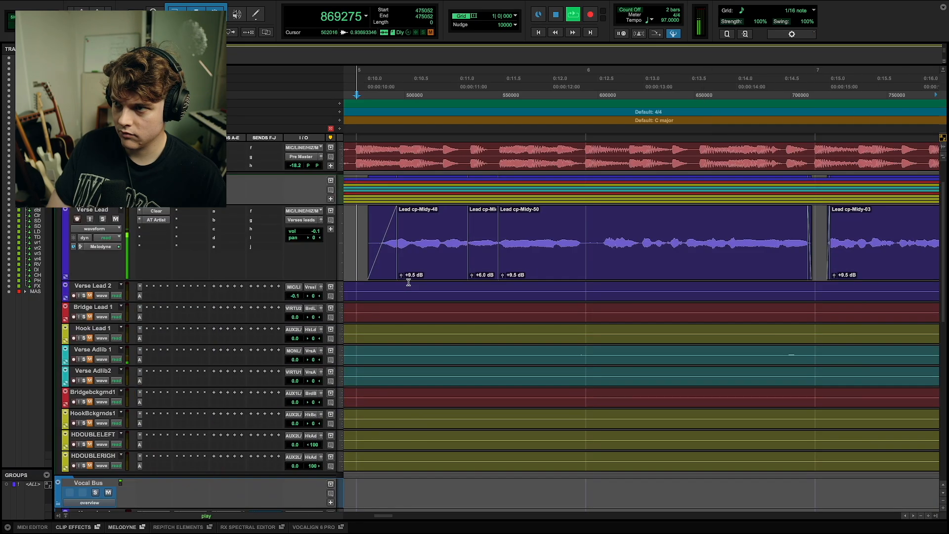
scroll(394, 292, "down", 10)
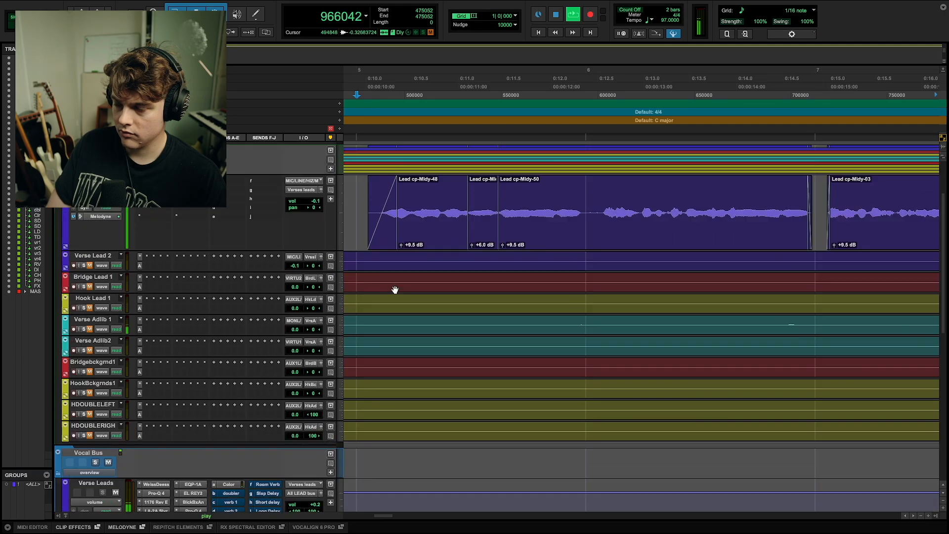
key("space")
Put the edit position back at the verse start and increase the height of the recording Beat track.
scroll(313, 389, "up", 10)
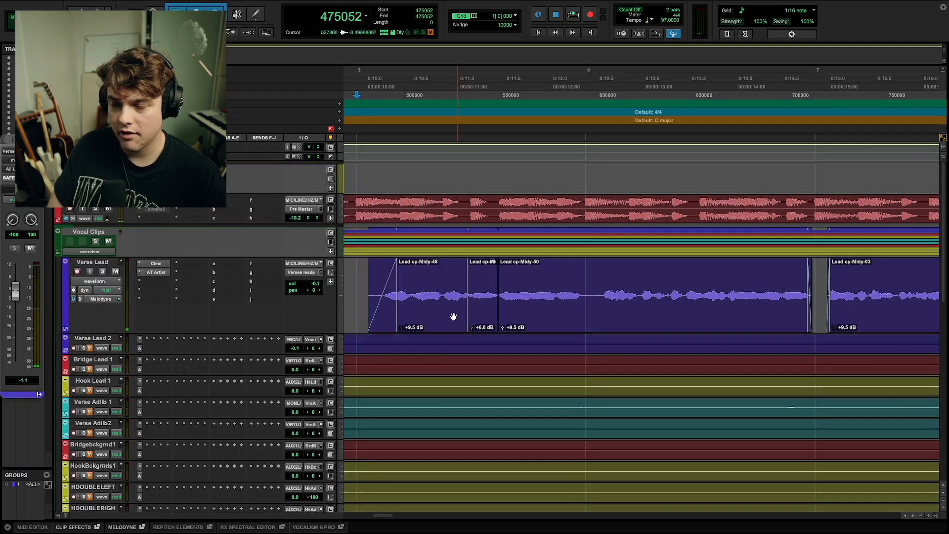
left_click(546, 214)
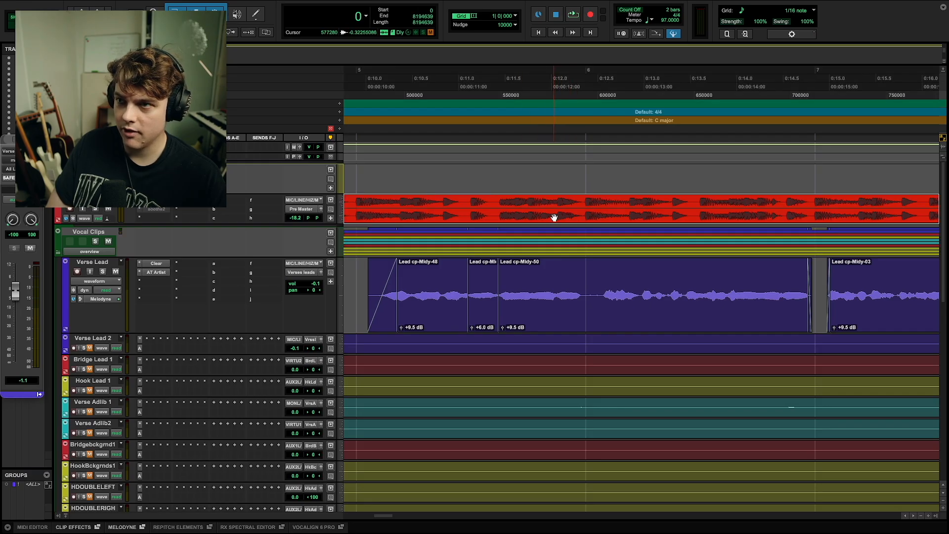
left_click(359, 176)
key("space")
left_click_drag(122, 222, 130, 241)
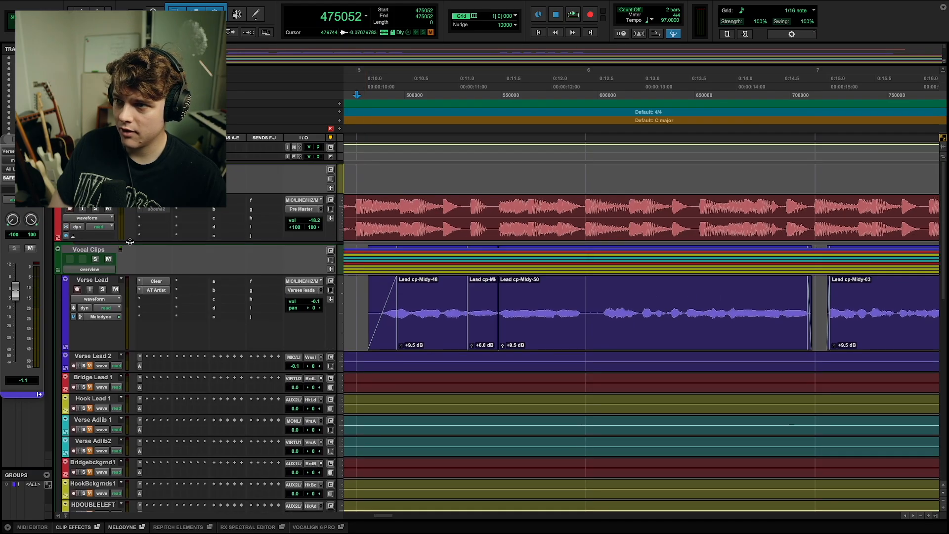
Open soothe2 on the recording Beat track and inspect its side-chain switch and key input choice.
left_click(156, 210)
left_click_drag(587, 141, 594, 139)
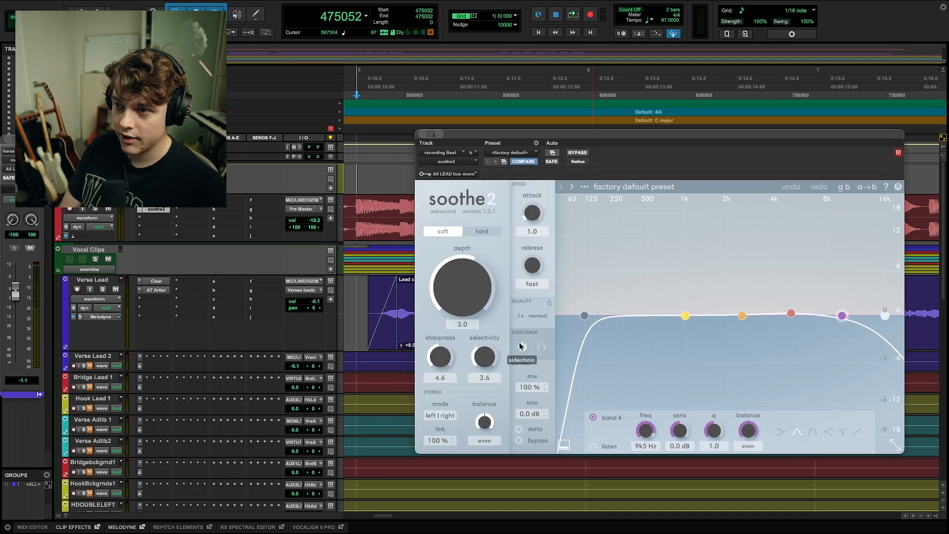
left_click(458, 174)
left_click(427, 185)
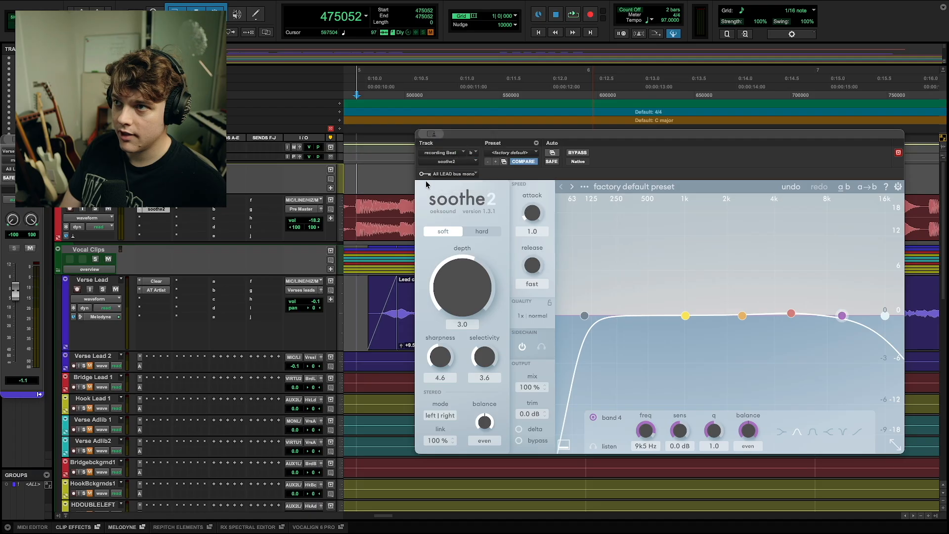
Play a moment of the beat and lower soothe2's high cut to 13.9 kHz.
key("space")
key("space")
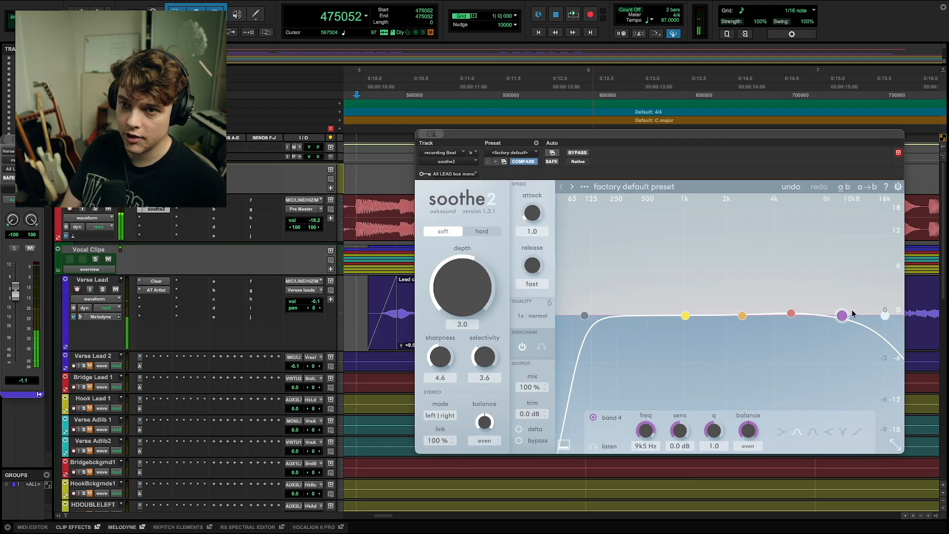
left_click_drag(889, 319, 874, 313)
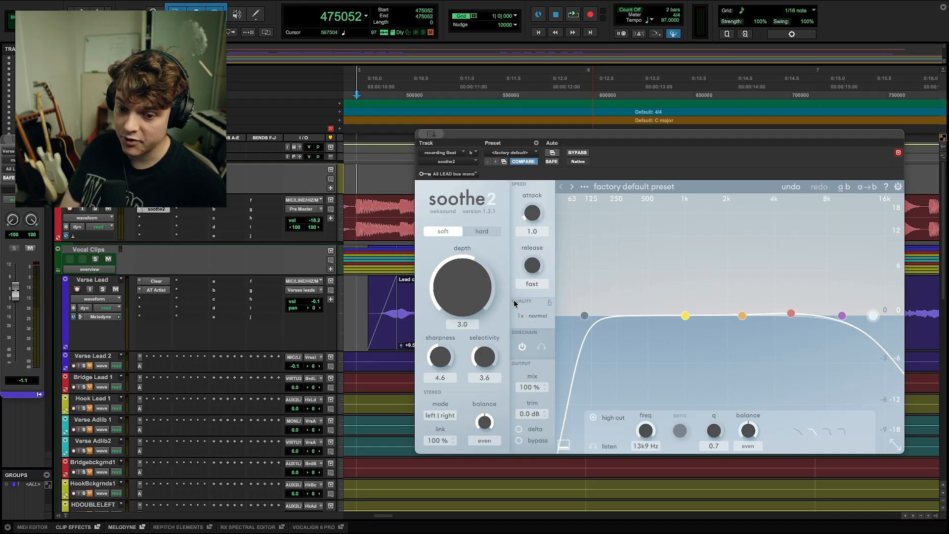
Raise soothe2's depth to 5.1 on the beat track, check the delta signal, and play the section with the vocal.
key("space")
left_click_drag(470, 297, 471, 293)
key("space")
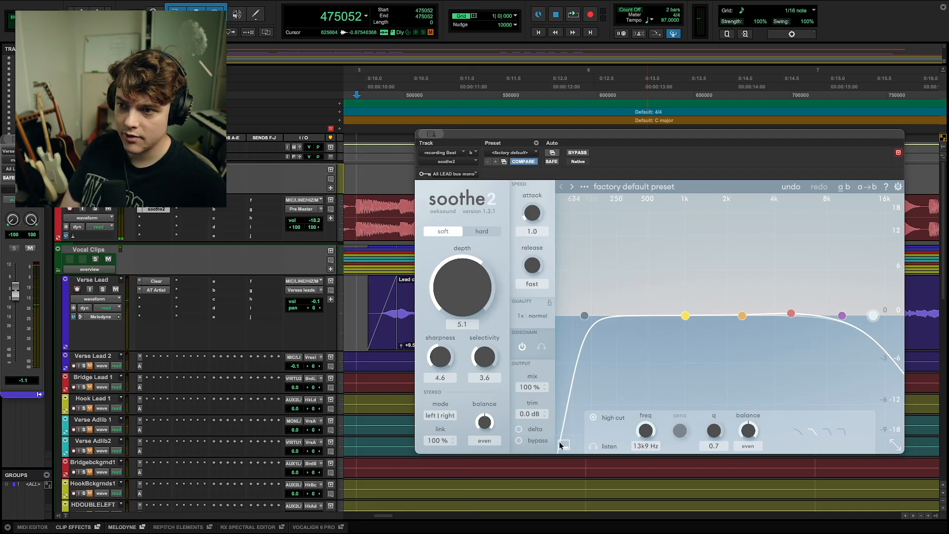
left_click(528, 430)
key("space")
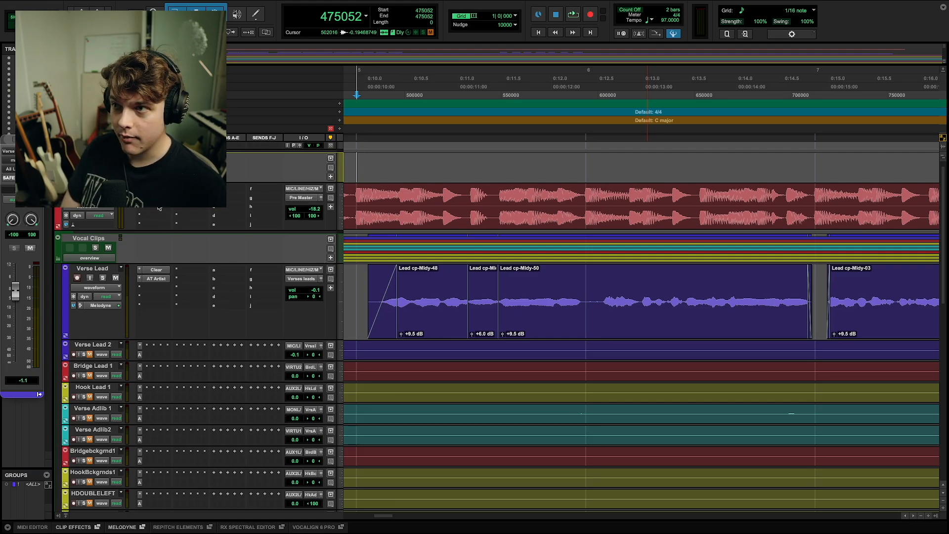
key("space")
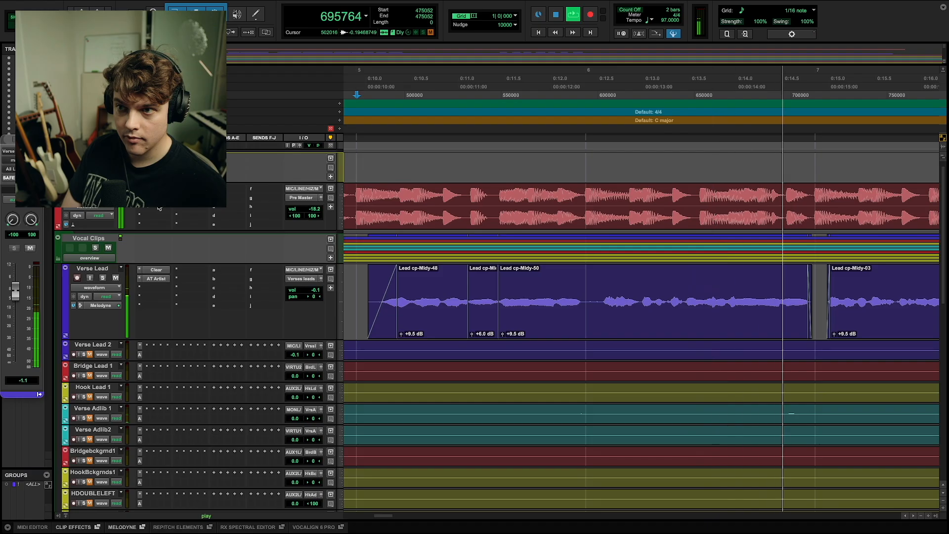
key("space")
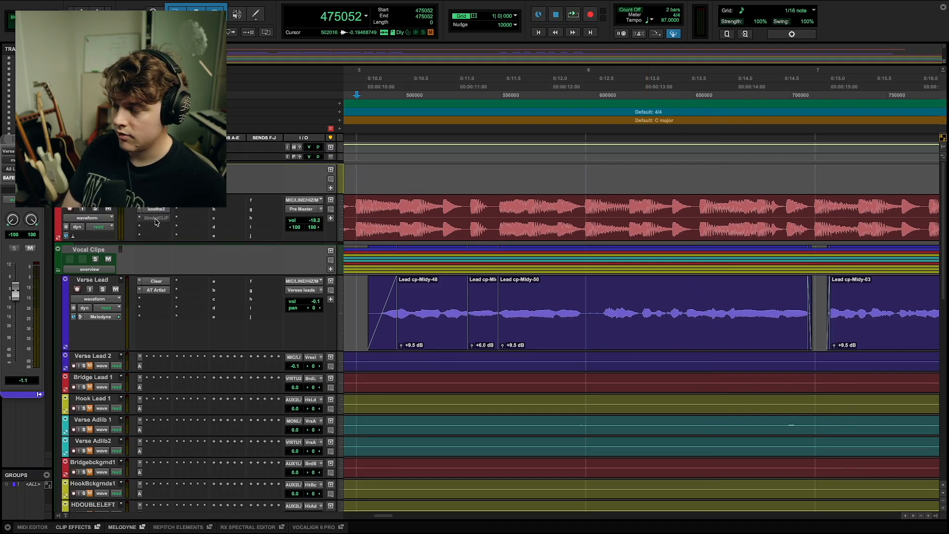
Activate the StandardCLIP insert on the beat track and open it with playback running.
right_click(156, 220)
left_click(160, 227)
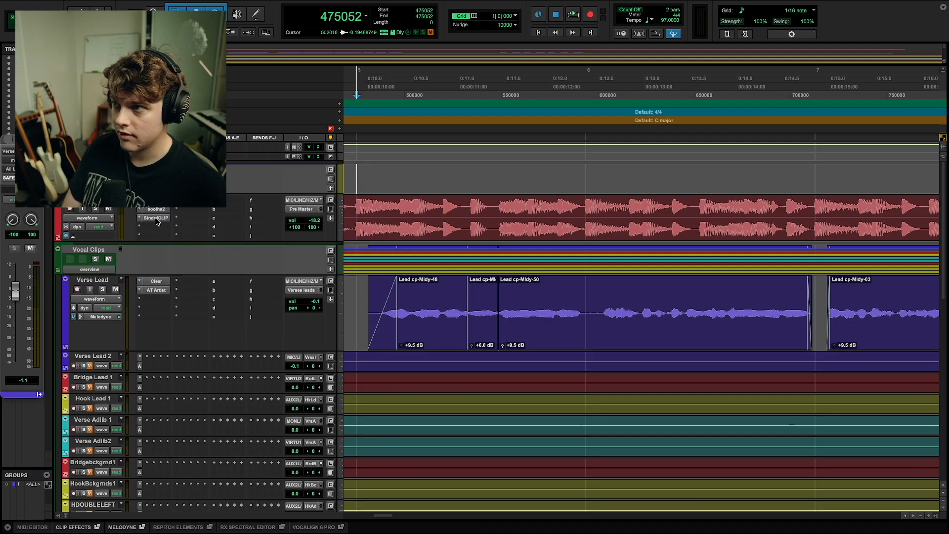
left_click(156, 218)
key("space")
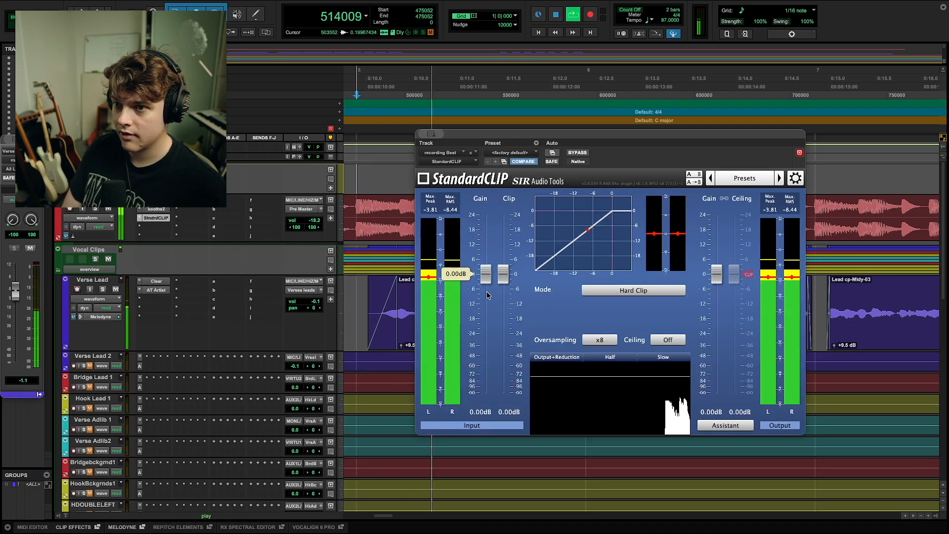
Set StandardCLIP's input clip level to -4.00 dB, then close the plug-in and stop playback.
mouse_move(499, 278)
left_mouse_down()
mouse_move(499, 295)
mouse_move(500, 287)
left_mouse_up()
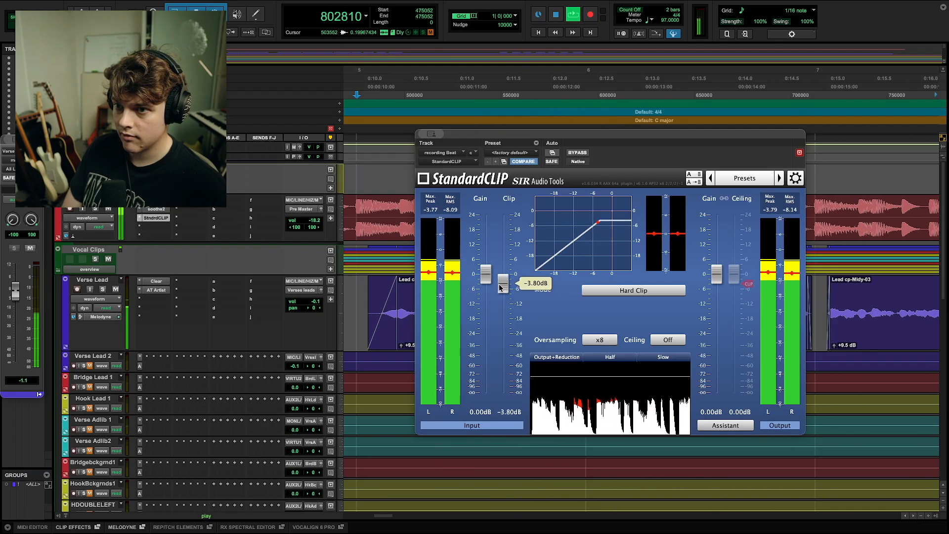
left_click_drag(501, 288, 501, 288)
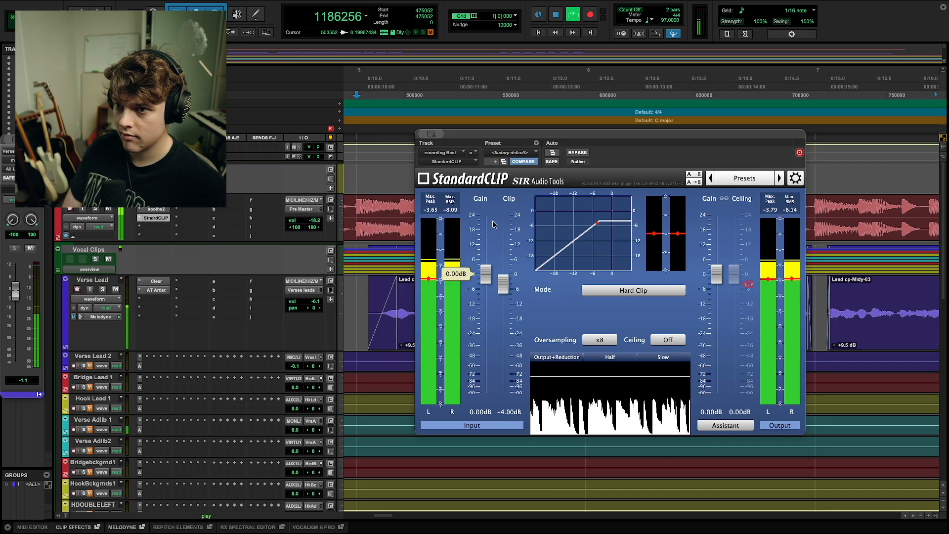
left_click(157, 218)
key("space")
Look through the session's tracks from the beat and vocal clips down to the vocal bus, Fx and MASTER folders.
scroll(194, 260, "down", 6)
scroll(483, 276, "up", 6)
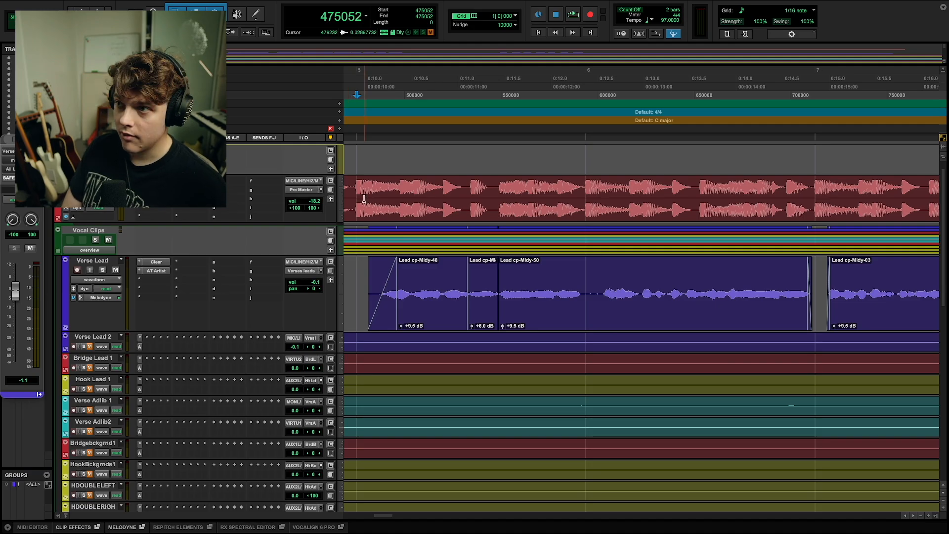
key("space")
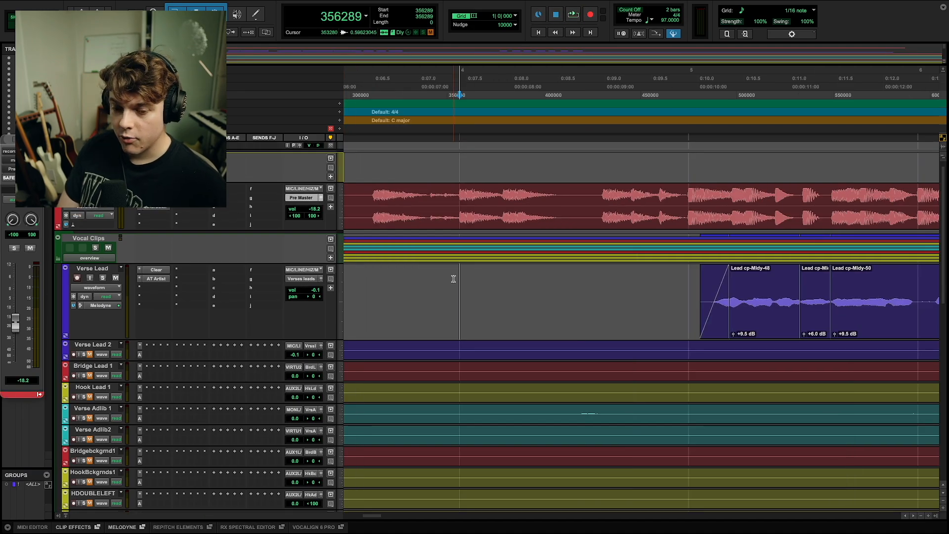
left_click(463, 282)
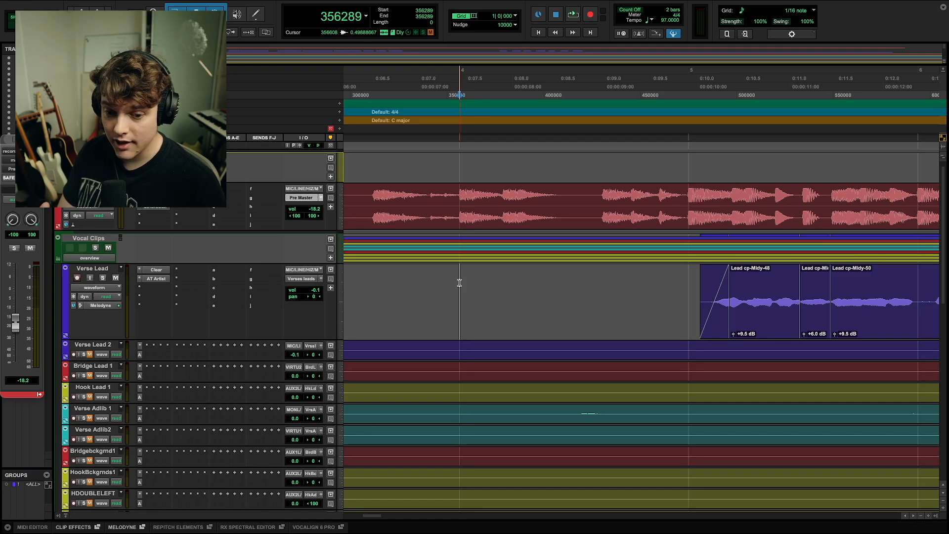
scroll(459, 282, "right", 2)
scroll(459, 282, "up", 1)
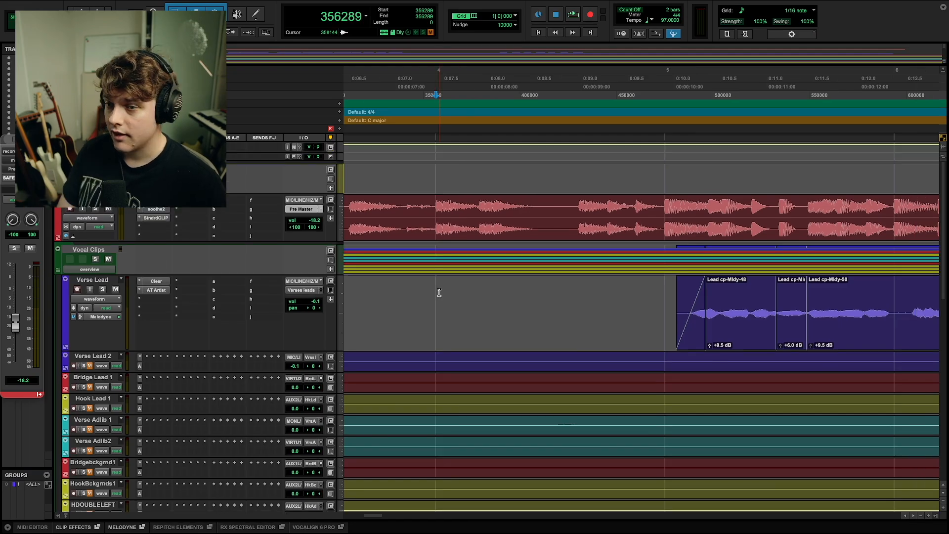
scroll(439, 293, "down", 15)
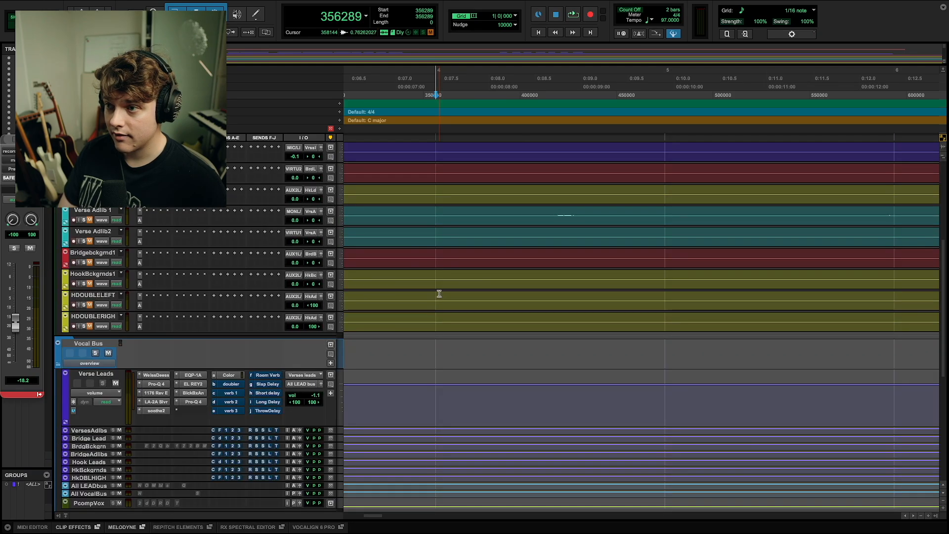
scroll(214, 394, "down", 5)
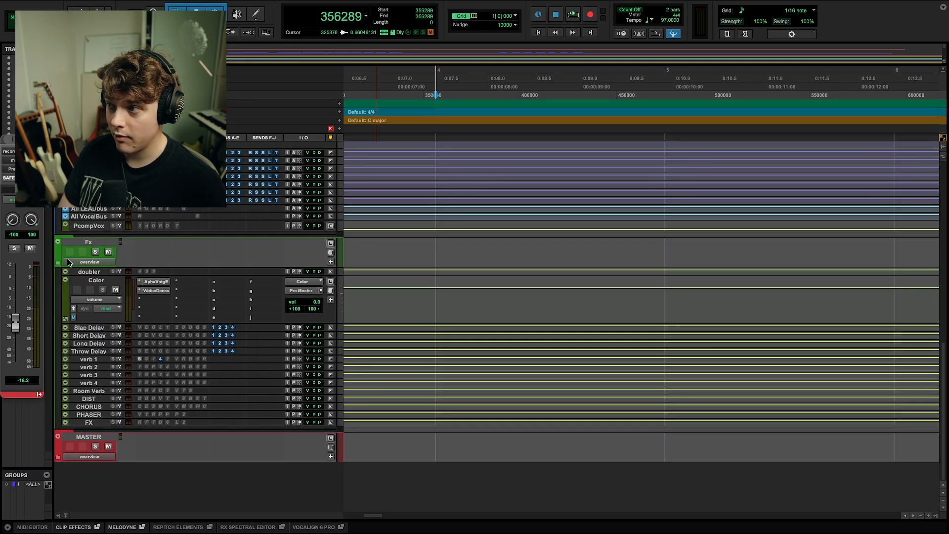
scroll(413, 345, "up", 20)
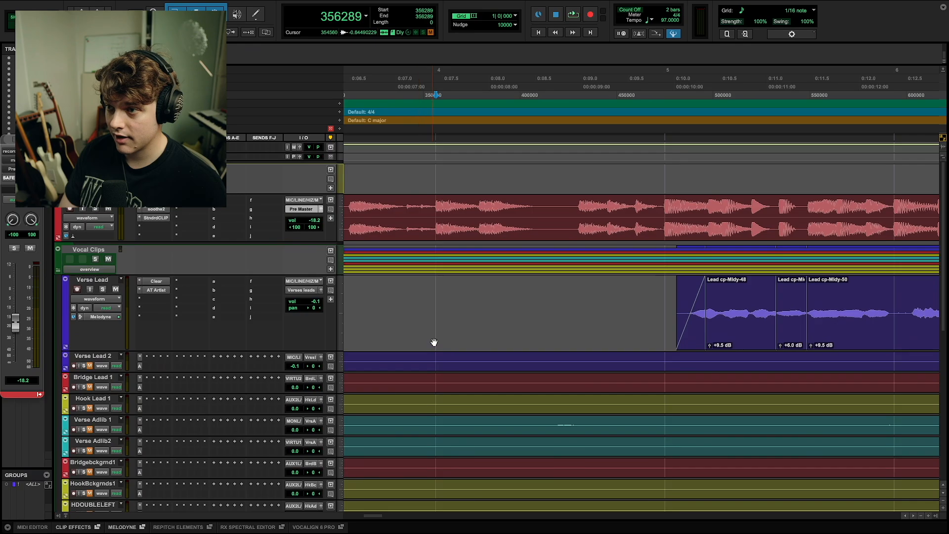
left_click(434, 312)
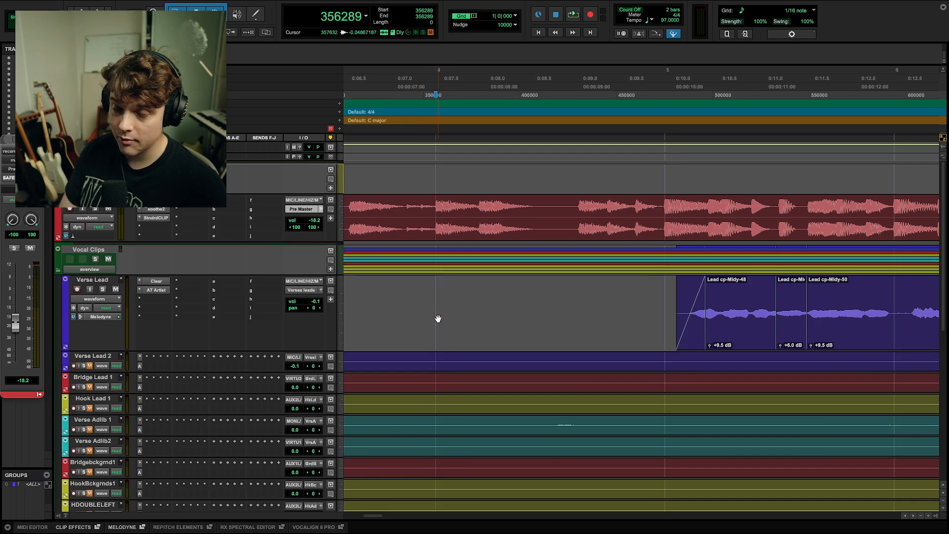
scroll(438, 317, "down", 1)
scroll(437, 307, "down", 15)
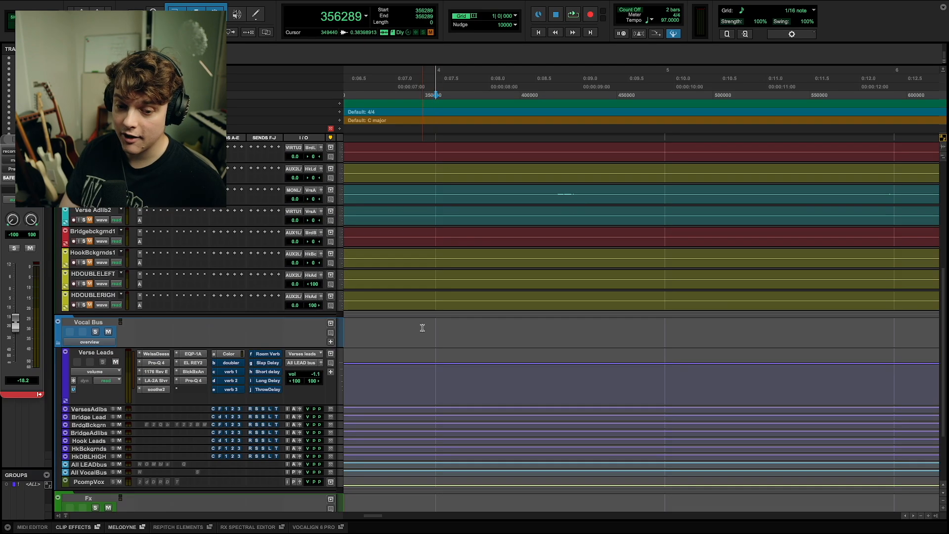
Collapse the Fx folder and expand the MASTER folder, with the Pre master track tall enough to show its three inserts.
left_click(63, 459)
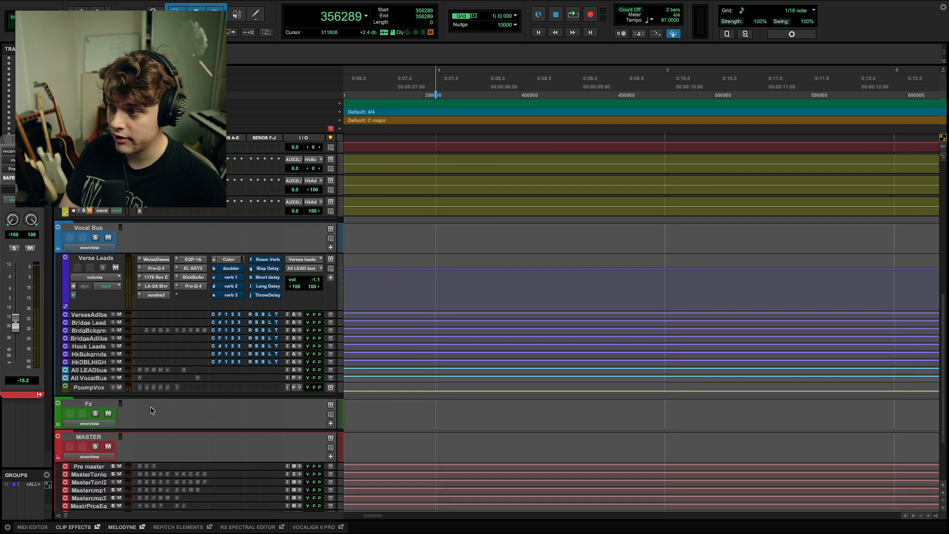
scroll(403, 381, "up", 15)
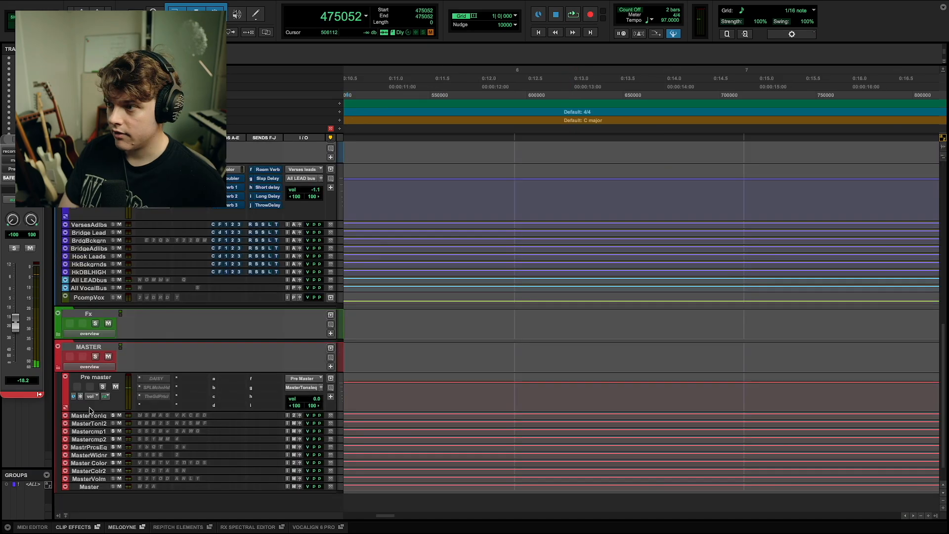
left_click_drag(91, 411, 91, 406)
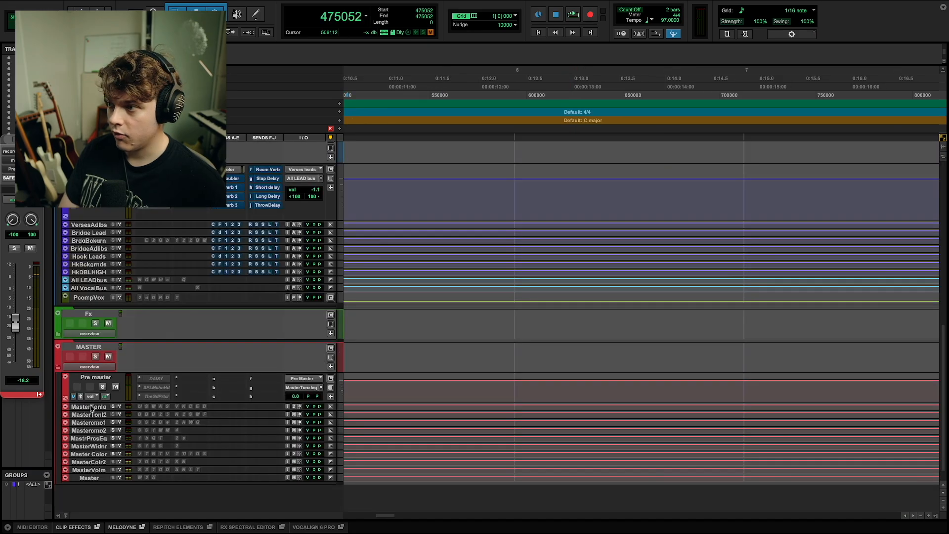
Activate The God Particle insert on the Pre master track and open its plug-in window.
right_click(157, 397)
left_click(137, 397)
right_click(151, 398)
left_click(158, 408)
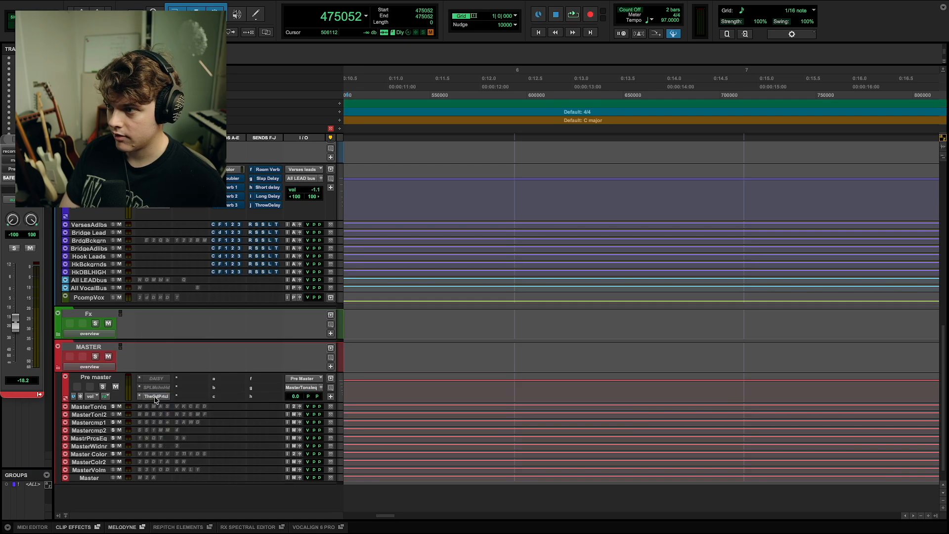
left_click(156, 399)
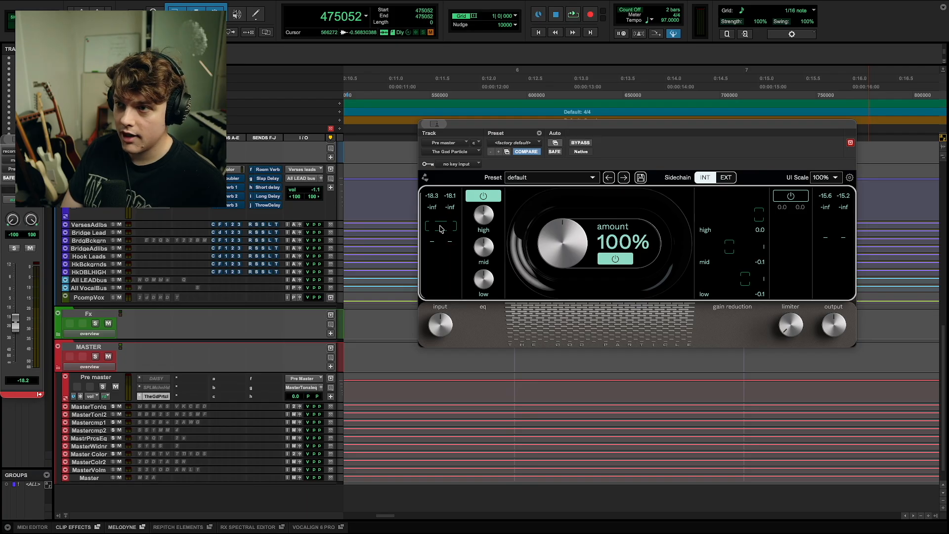
Raise The God Particle's input gain and lower its output gain while playing the mix.
key("space")
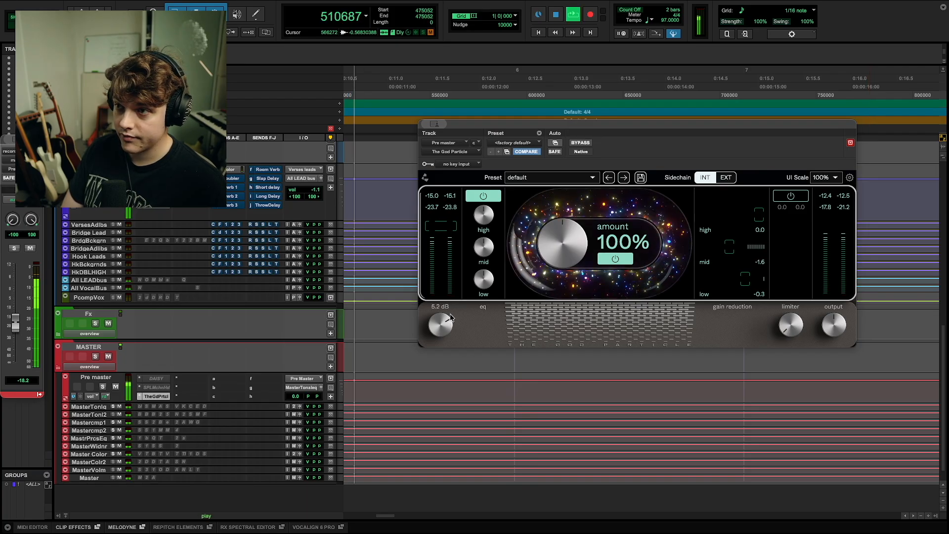
key("space")
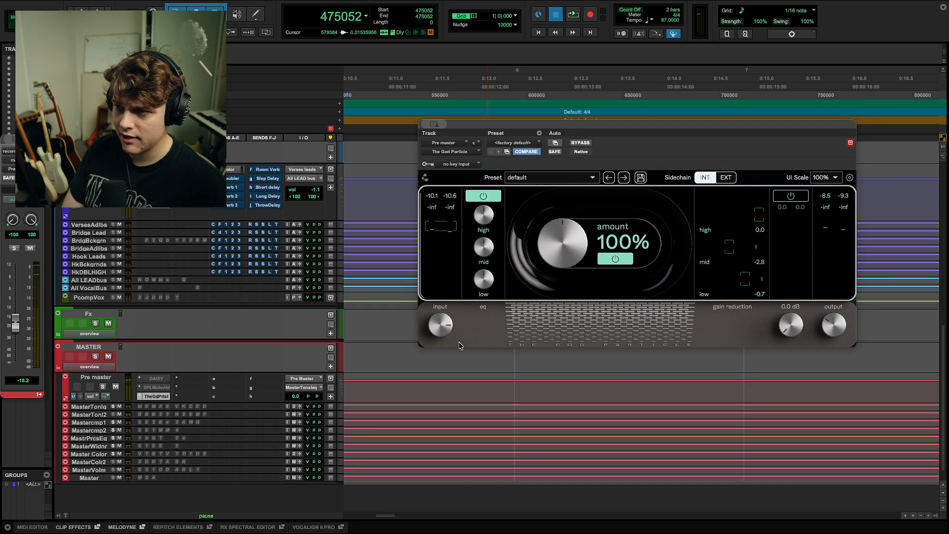
key("space")
left_click_drag(438, 326, 445, 319)
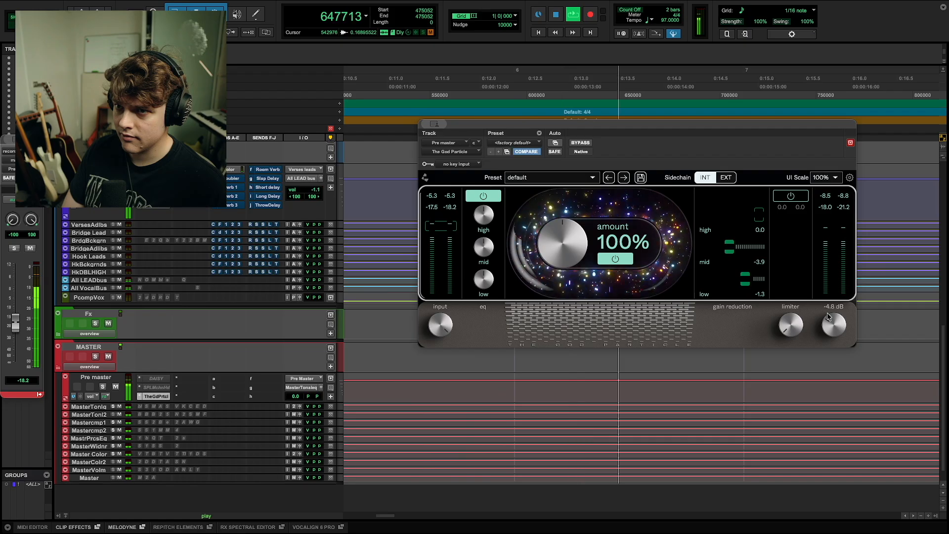
left_click_drag(834, 320, 834, 325)
mouse_move(443, 322)
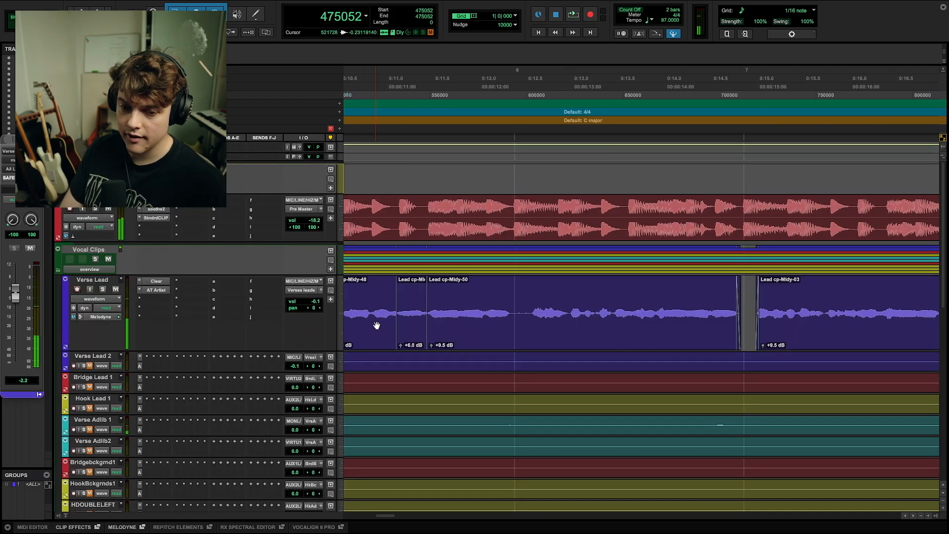
Insert FabFilter Pro-DS (stereo) in the free slot after Pro-Q 4 on the Verse Leads bus.
scroll(438, 323, "left", 2)
scroll(440, 326, "left", 5)
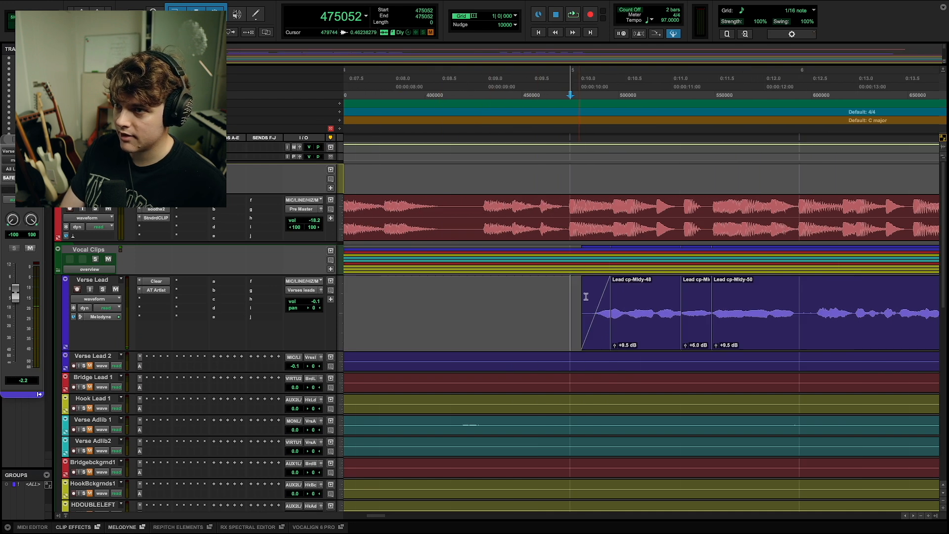
scroll(159, 310, "down", 6)
left_click(189, 347)
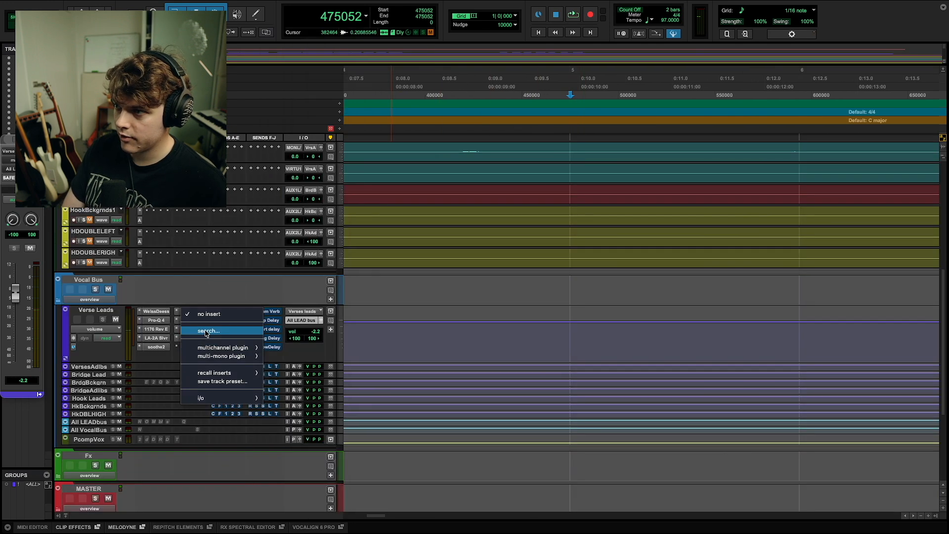
type("pro")
type("-ds")
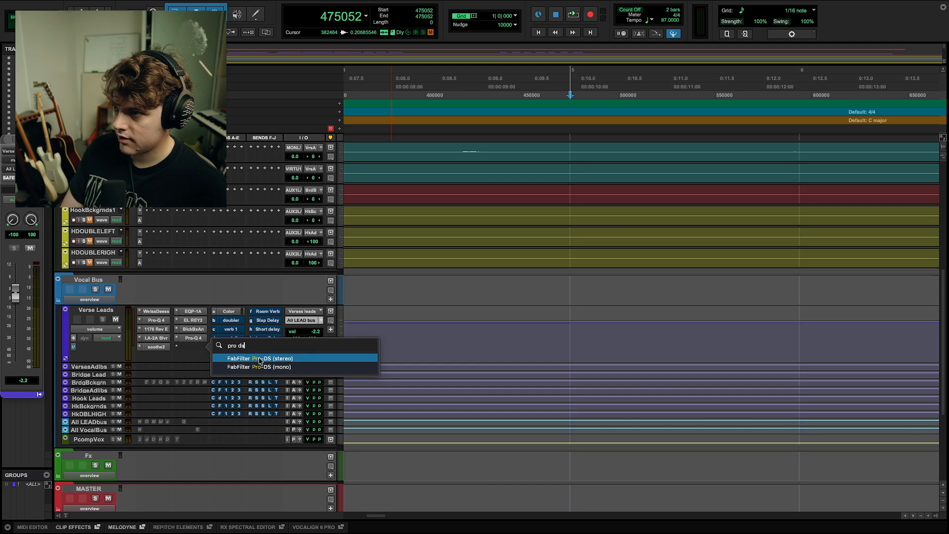
left_click(255, 359)
Set Pro-DS's upper detection frequency to 16.37 kHz during playback, and audition its triggering and side-chain signal.
key("space")
left_click_drag(522, 341, 528, 345)
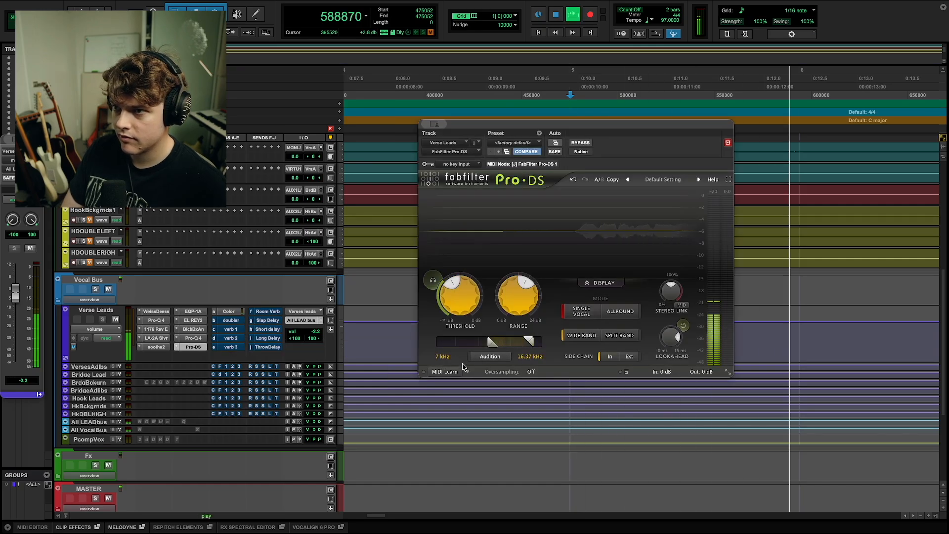
left_click(433, 280)
mouse_move(469, 301)
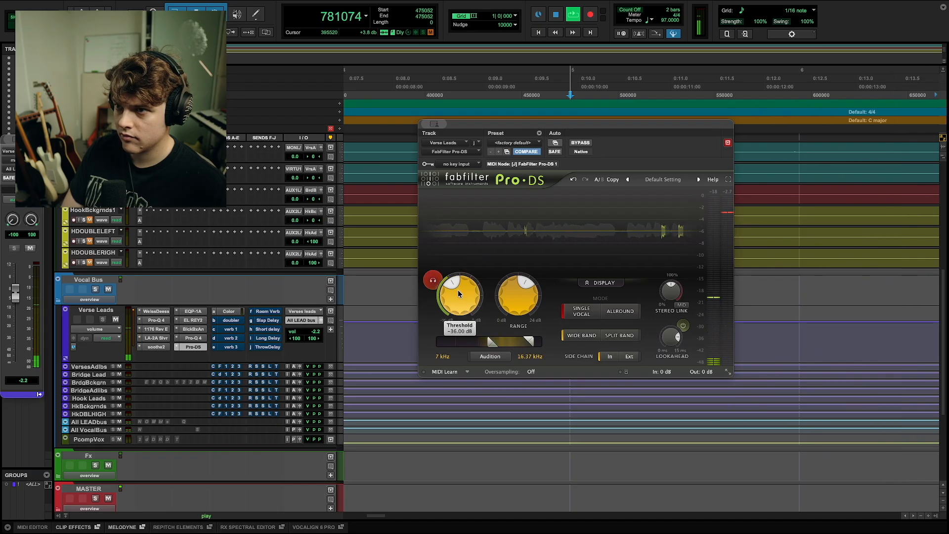
mouse_move(509, 290)
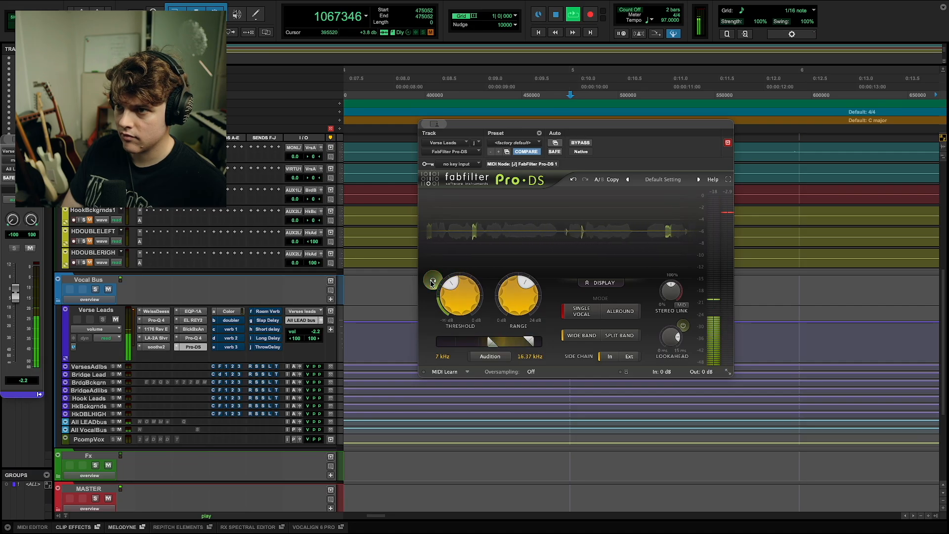
left_click(488, 356)
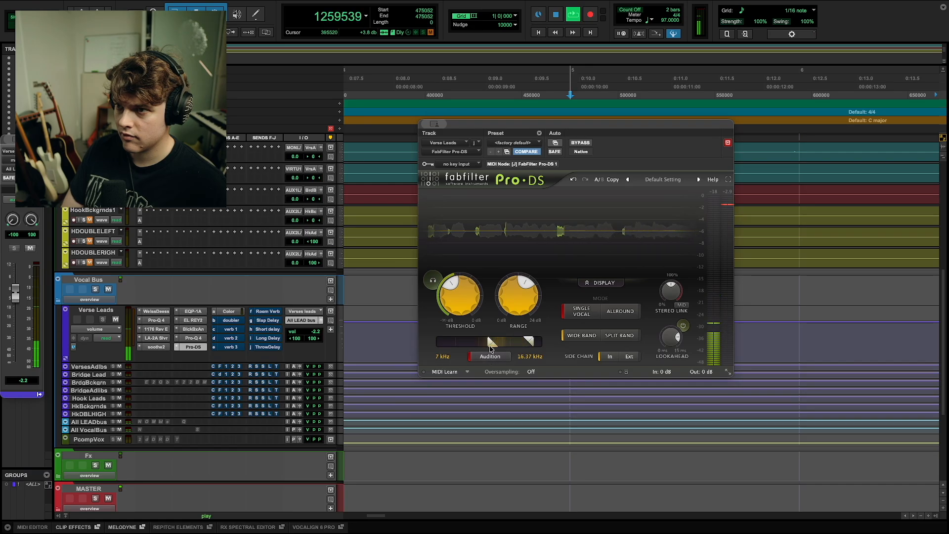
left_click(481, 358)
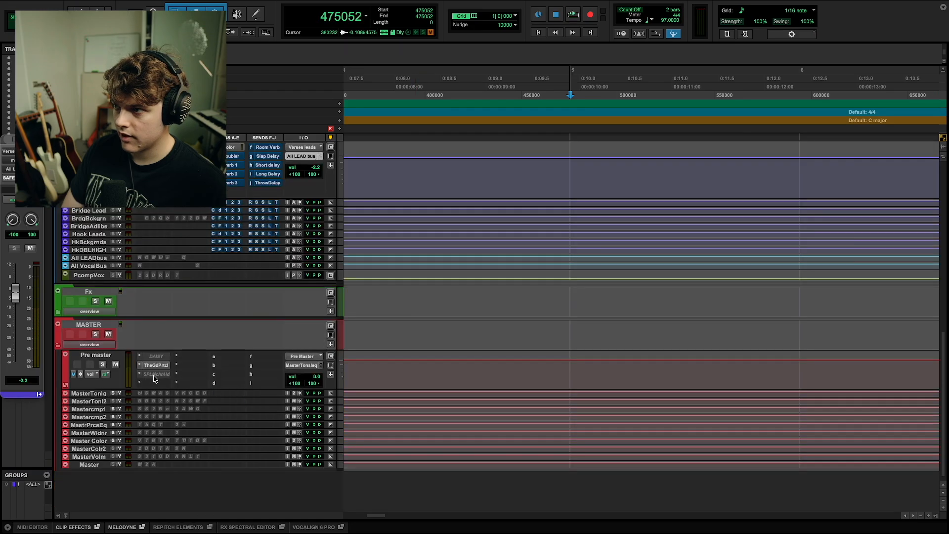
Activate the SPL Machine Head insert on the Pre master track and open its plug-in window.
right_click(152, 375)
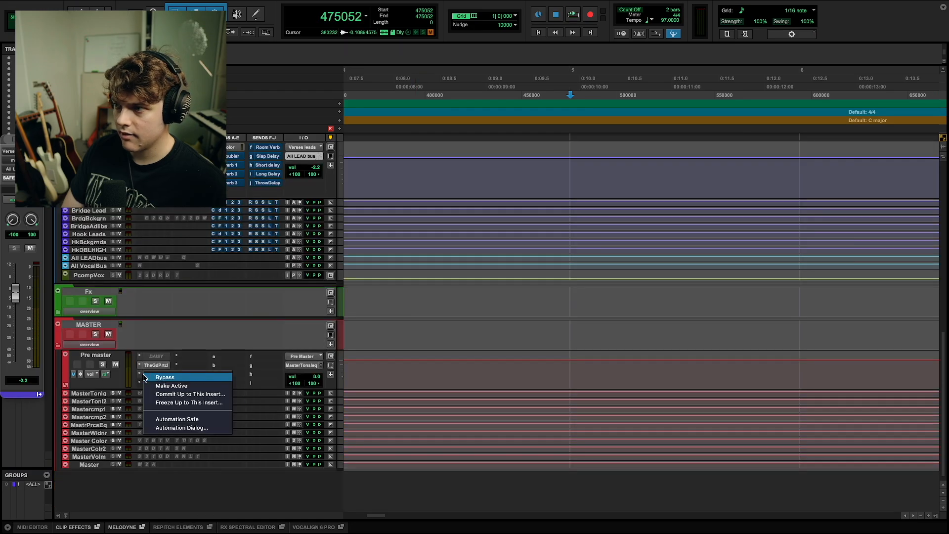
left_click(152, 378)
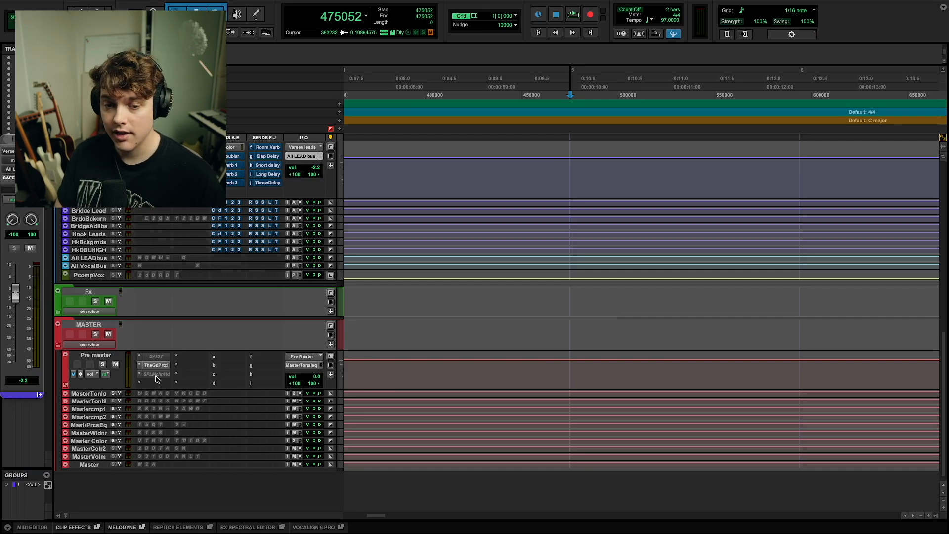
left_click(156, 374)
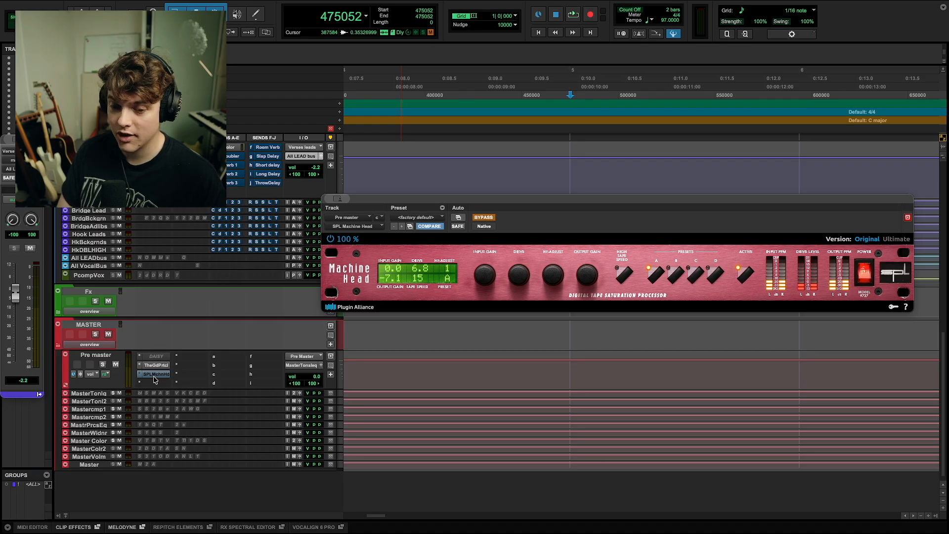
Lower Machine Head's output gain to -7.4 during playback and compare the mix with the plug-in bypassed and engaged.
key("space")
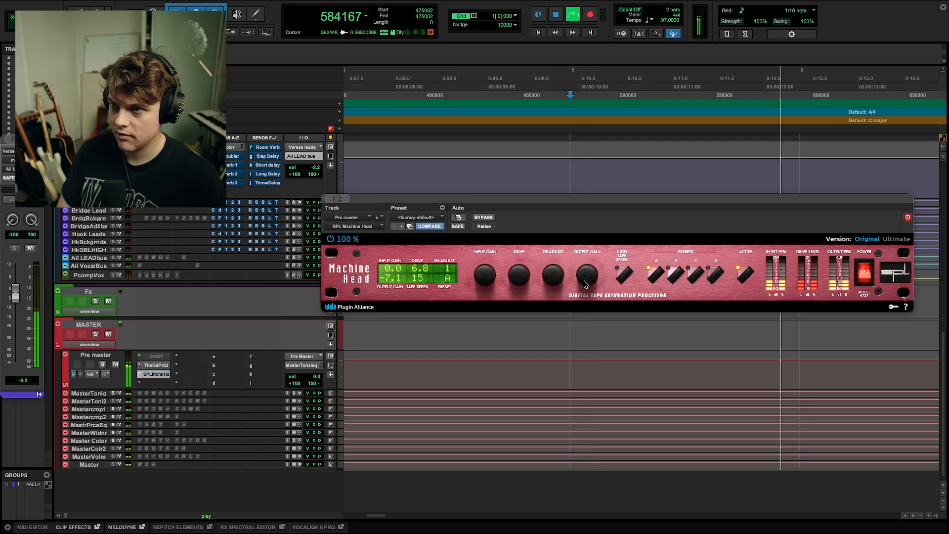
left_click_drag(586, 280, 585, 284)
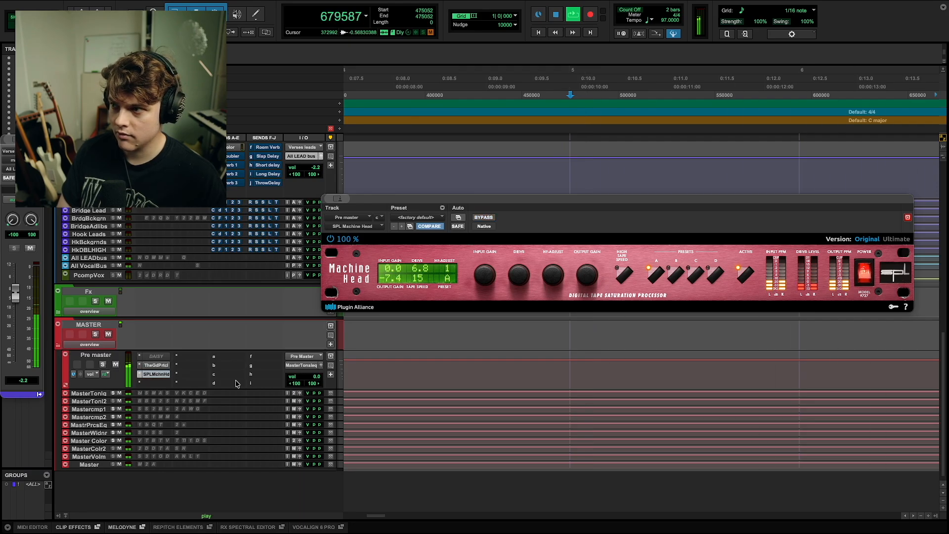
left_click(156, 374, "super")
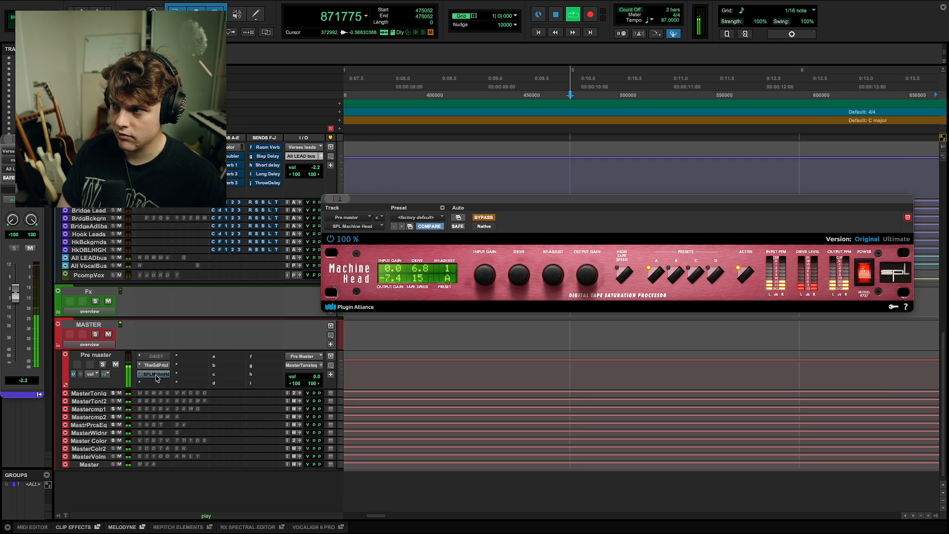
left_click(156, 374, "super")
key("space")
Insert Black Box Analog Design HG-Q after StandardCLIP on the recording Beat track and place its window clear of the inserts.
scroll(187, 216, "up", 10)
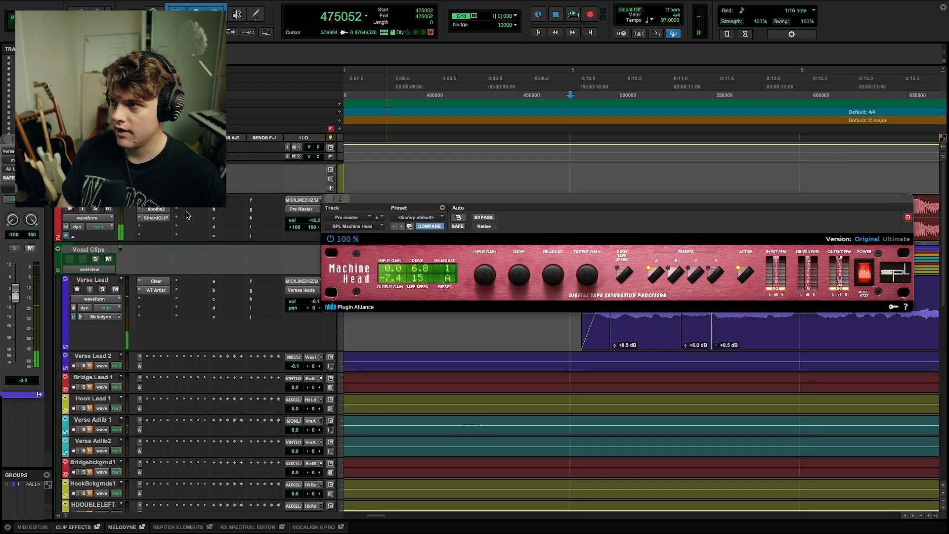
left_click(149, 229)
left_click(149, 227)
left_click(148, 227)
left_click(137, 229)
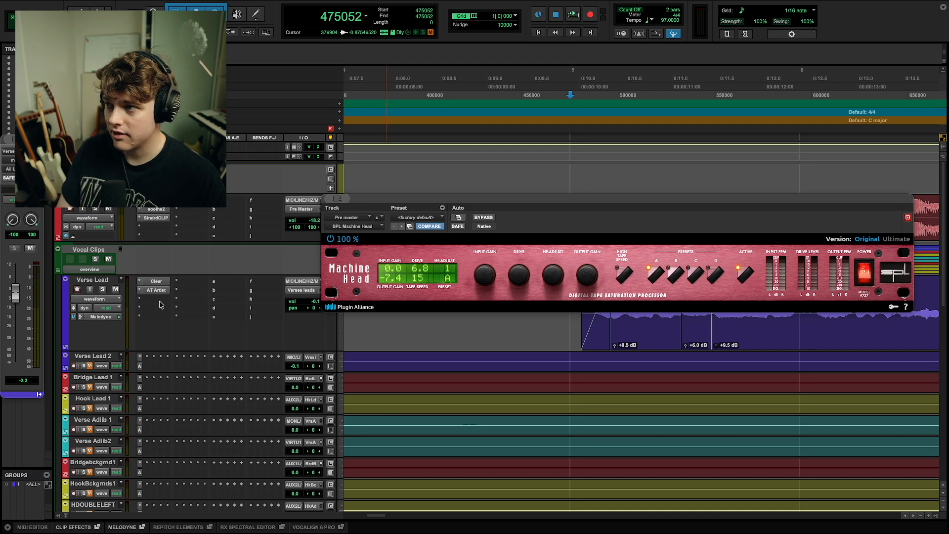
scroll(159, 305, "down", 5)
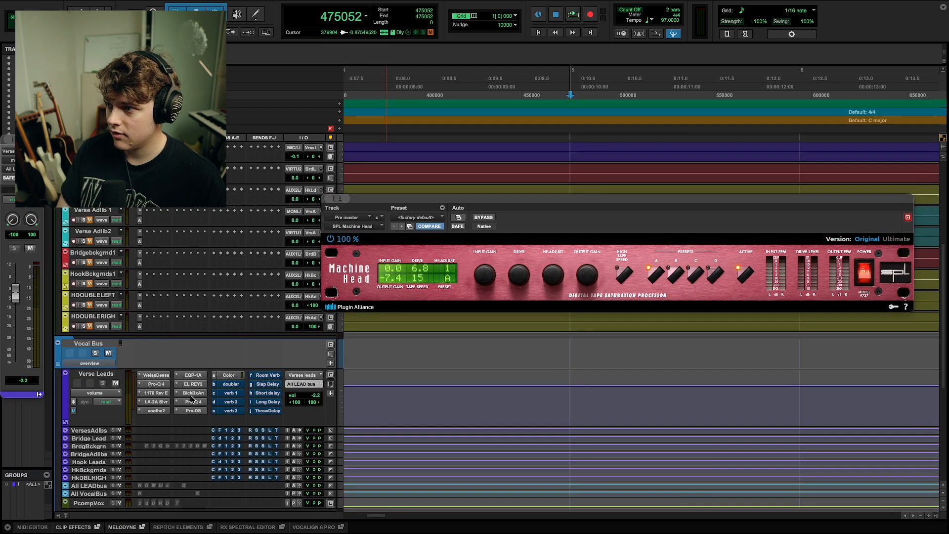
left_click(193, 392)
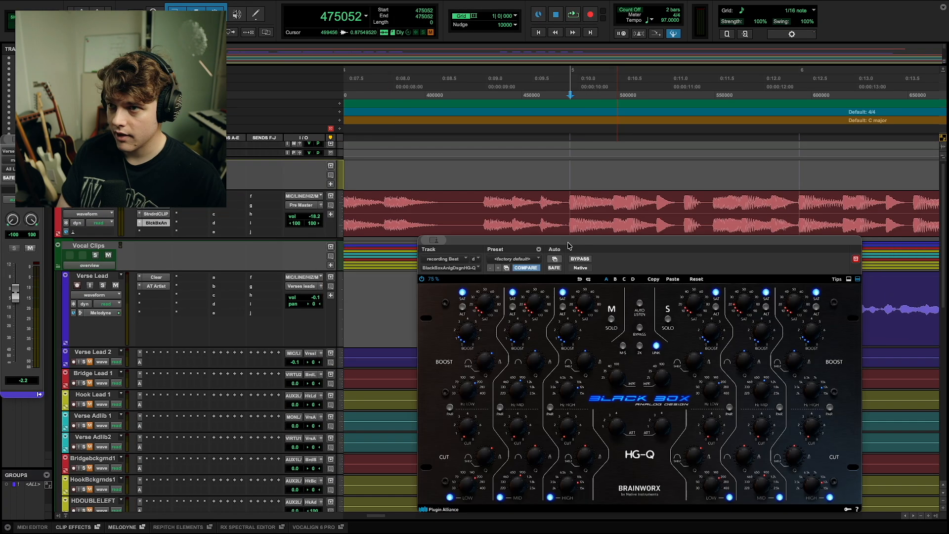
left_click_drag(573, 253, 577, 208)
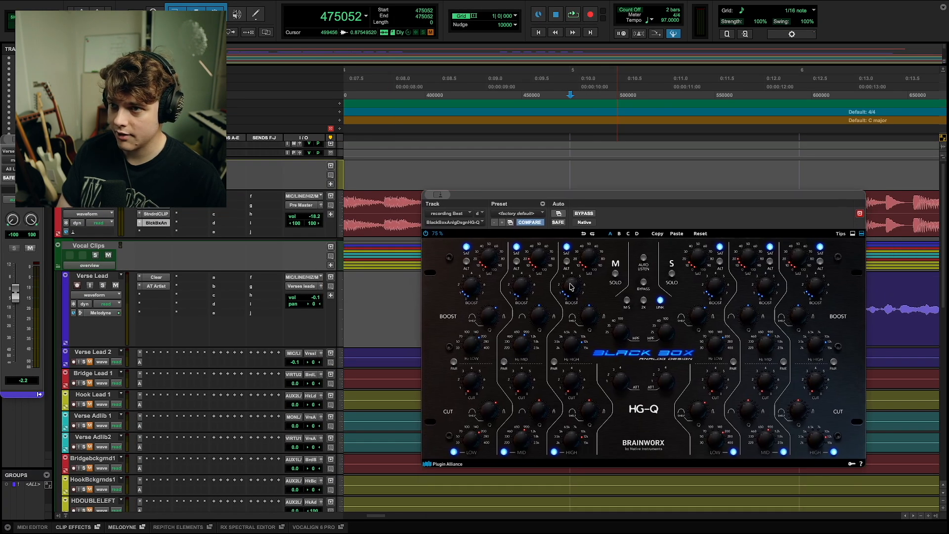
Adjust the HG-Q's high-band boost on the beat during playback, with the low and mid bands off, comparing the band on and off.
key("space")
left_click_drag(571, 286, 575, 322)
key("space")
key("space")
left_click(554, 452)
left_click(554, 451)
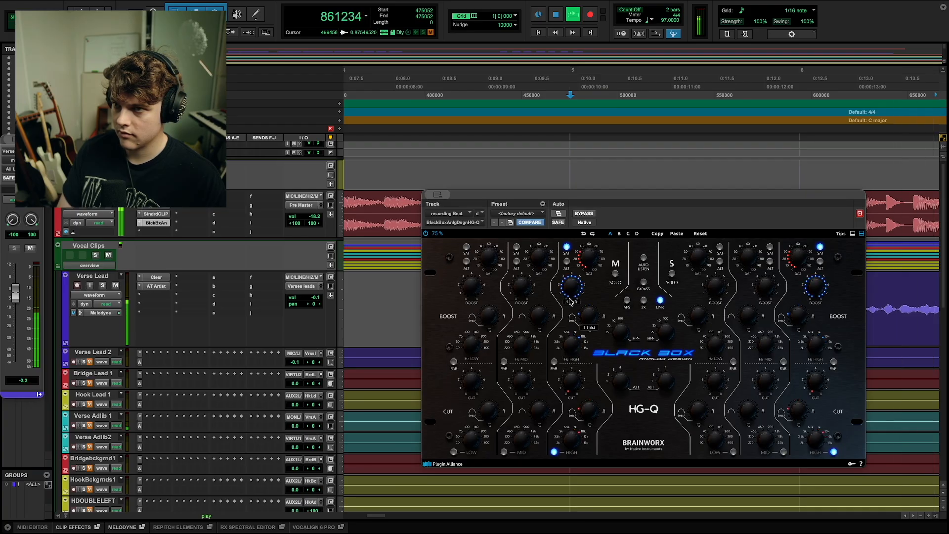
left_click_drag(572, 278, 571, 292)
Try a boost and a cut in the HG-Q's mid band while playing the mix.
left_click(503, 452)
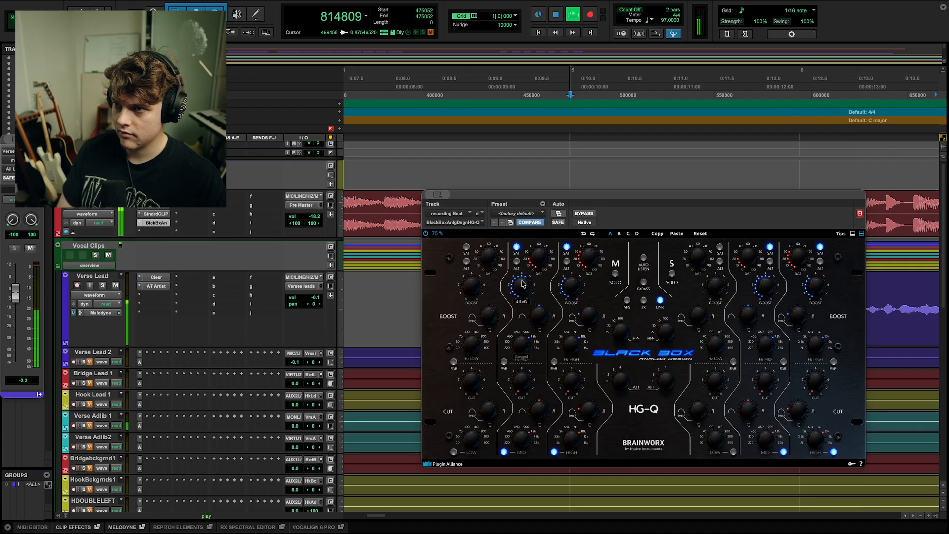
left_click_drag(519, 304, 518, 309)
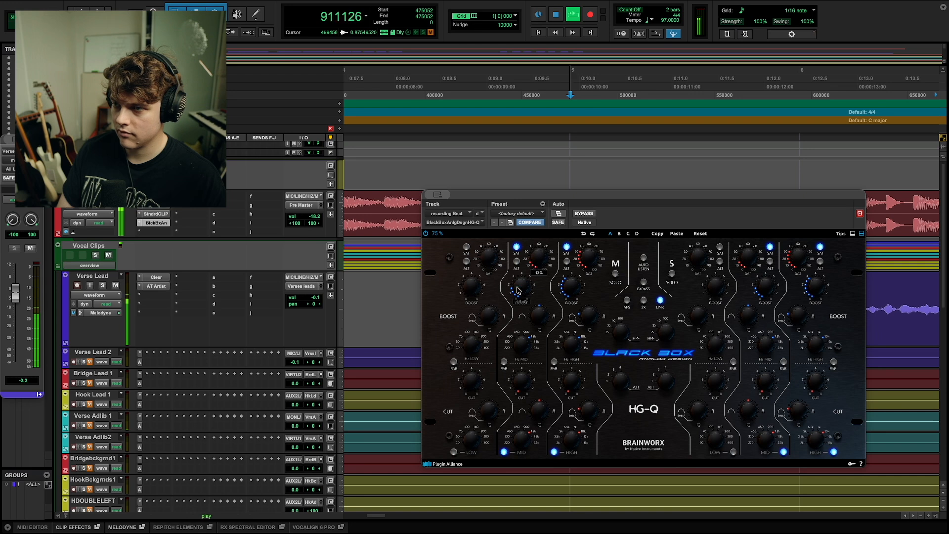
left_click(503, 451)
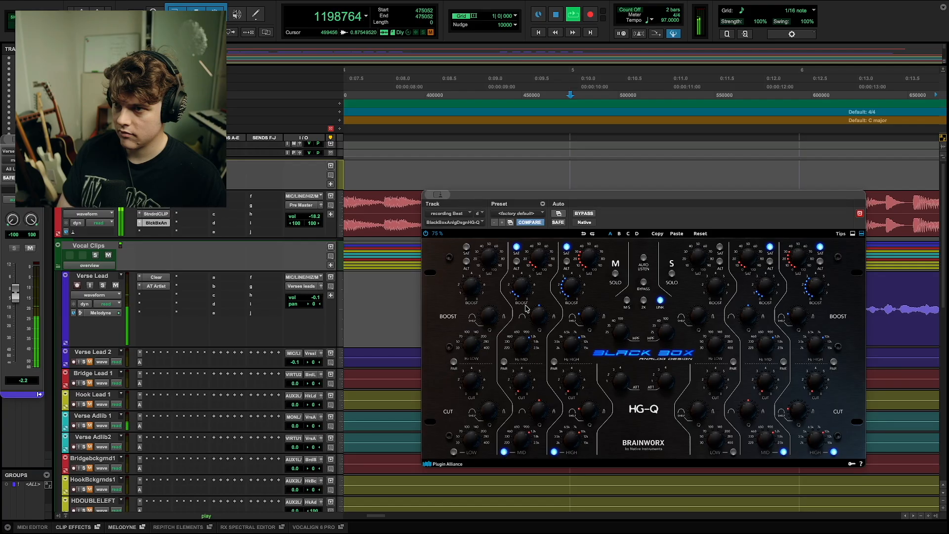
key("space")
key("space")
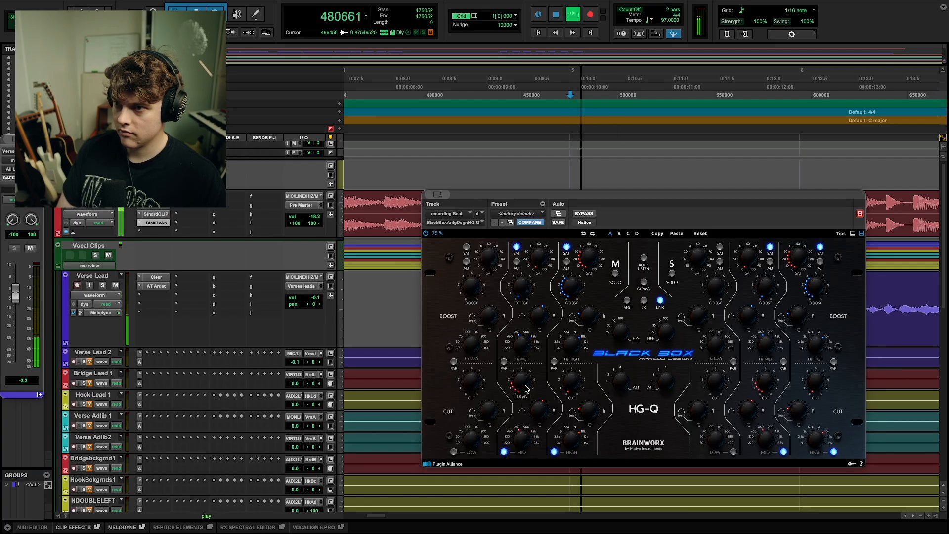
left_click_drag(525, 390, 532, 362)
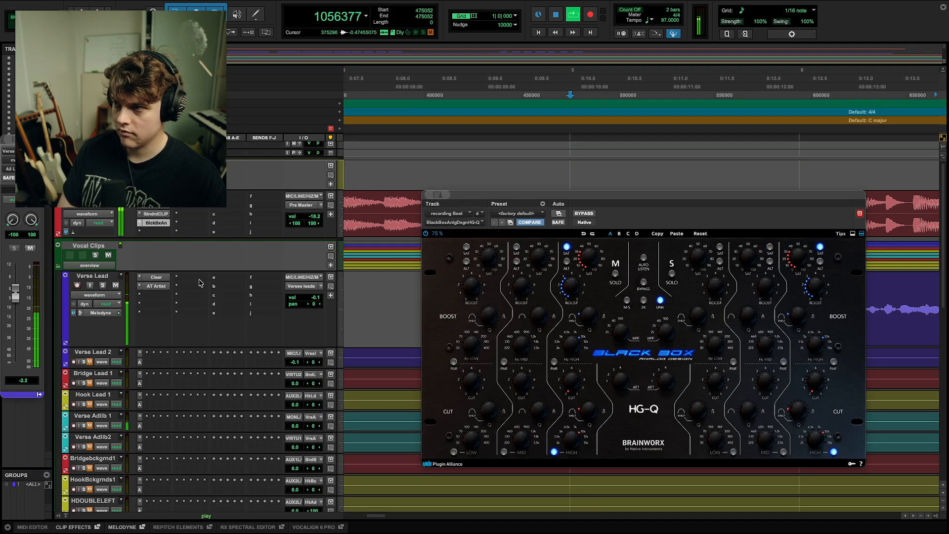
Close the HG-Q window and compare the beat with the HG-Q insert bypassed and engaged during playback.
left_click(161, 225)
key("space")
key("space")
left_click(159, 226, "super")
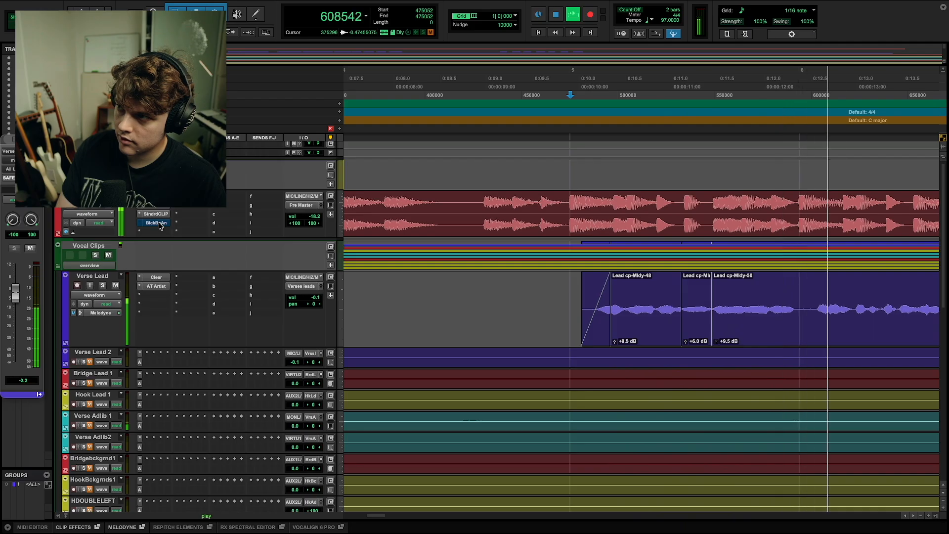
left_click(160, 225, "super")
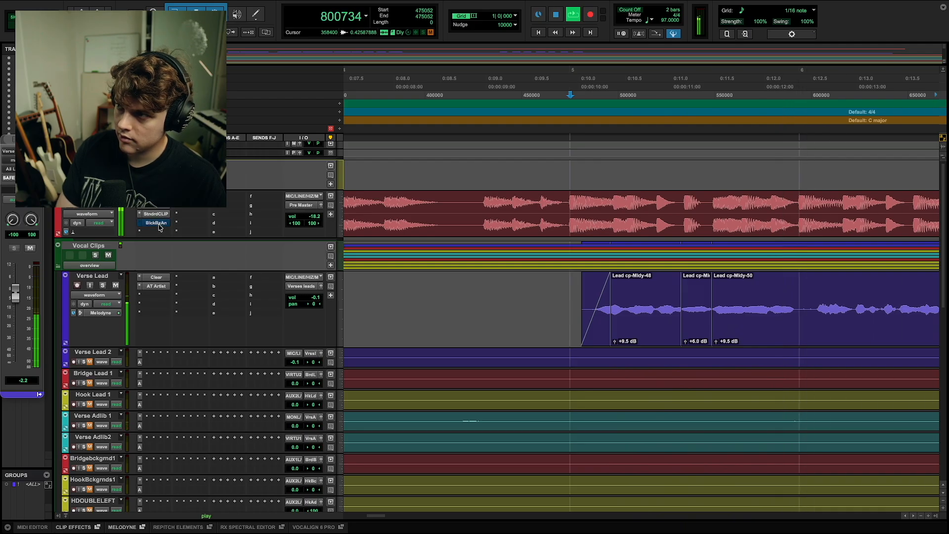
Enlarge the Master Tonal eq and Master Tonal 2 tracks in the MASTER folder until all Master Tonal 2 inserts show.
scroll(202, 253, "down", 20)
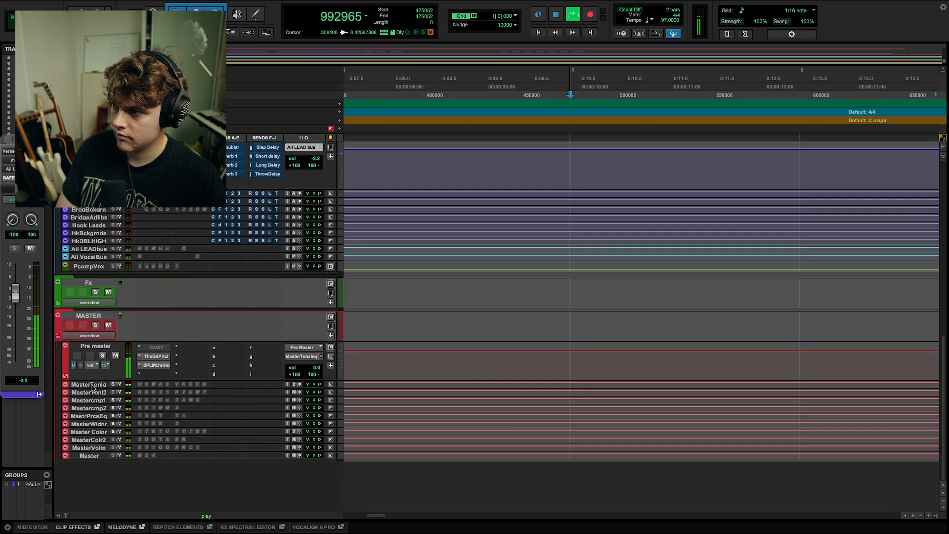
left_click_drag(91, 387, 91, 397)
key("space")
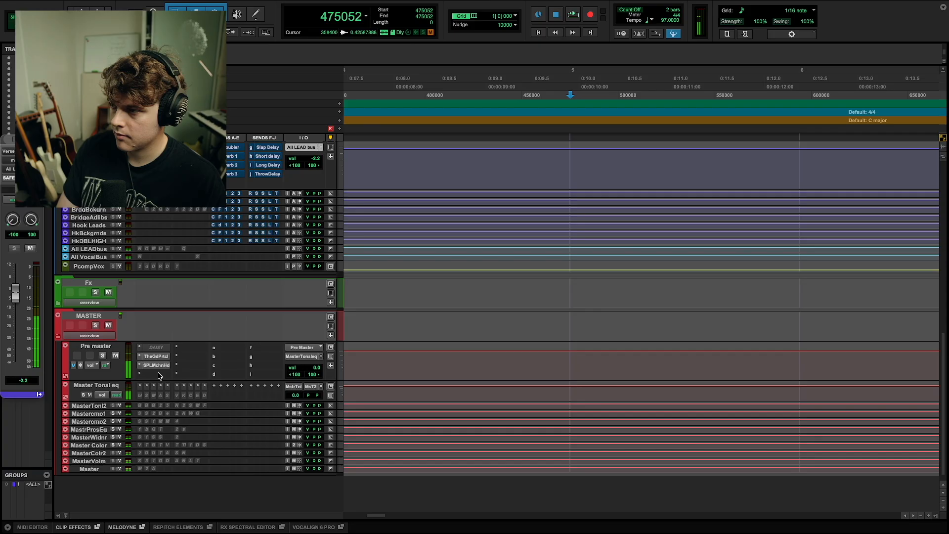
left_click(157, 376)
left_click(87, 408)
left_click_drag(86, 409, 90, 449)
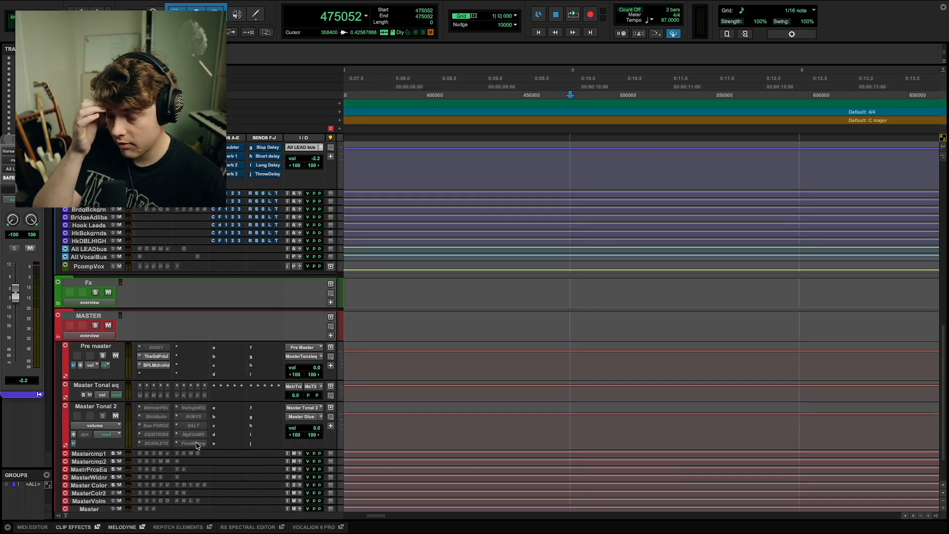
Activate the Fixate Midrange insert on Master Tonal 2 and open its window, positioned so all its controls fit on screen.
right_click(194, 444)
left_click(199, 453)
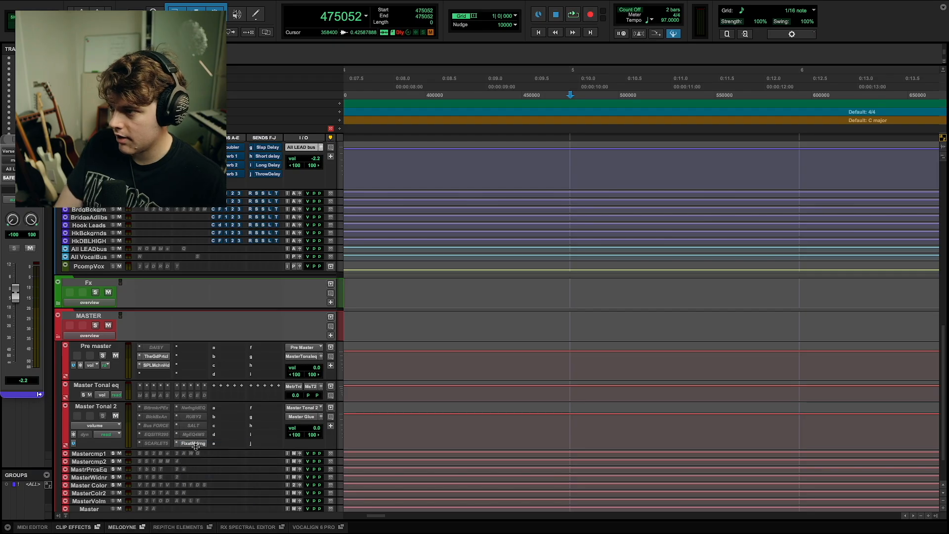
left_click(192, 443)
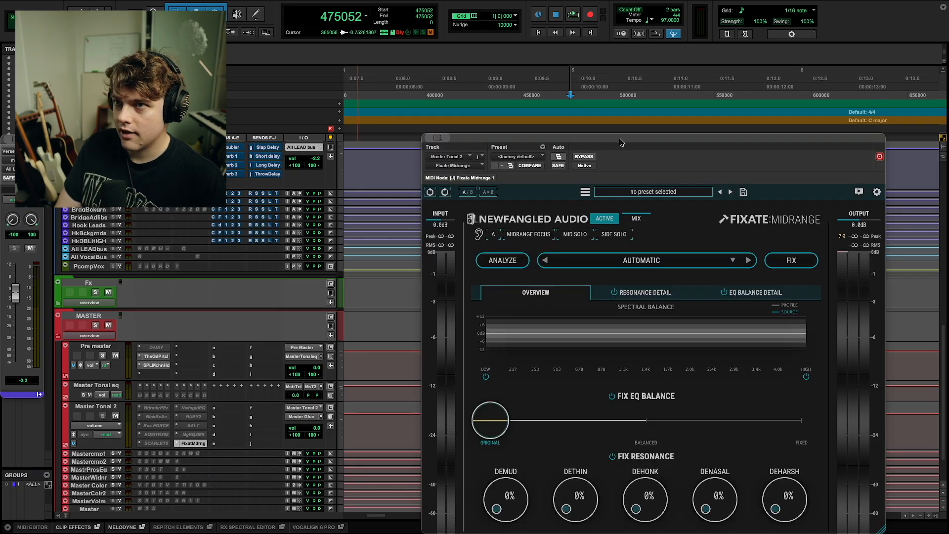
left_click_drag(621, 142, 598, 77)
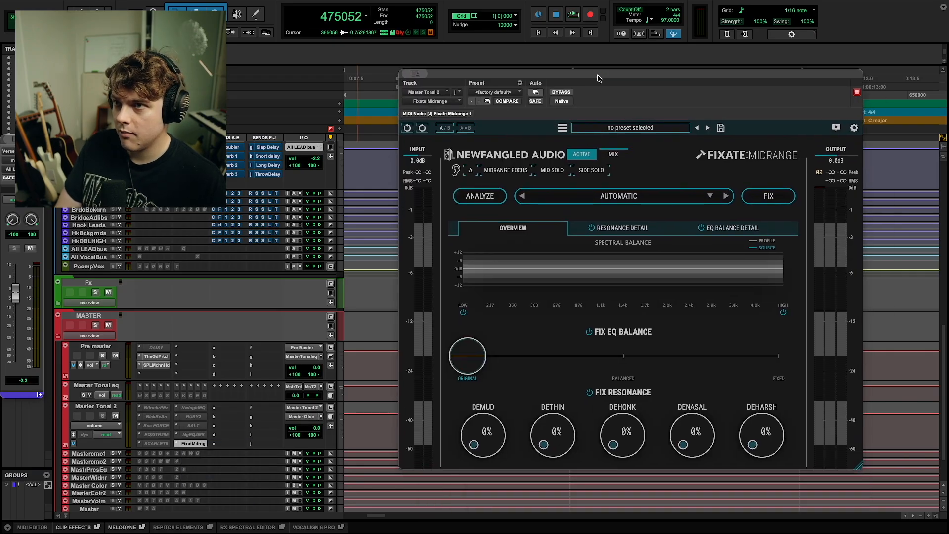
Choose the Mastering profile Modern Rap in Fixate Midrange and analyze the mix during playback.
left_click(710, 196)
mouse_move(663, 283)
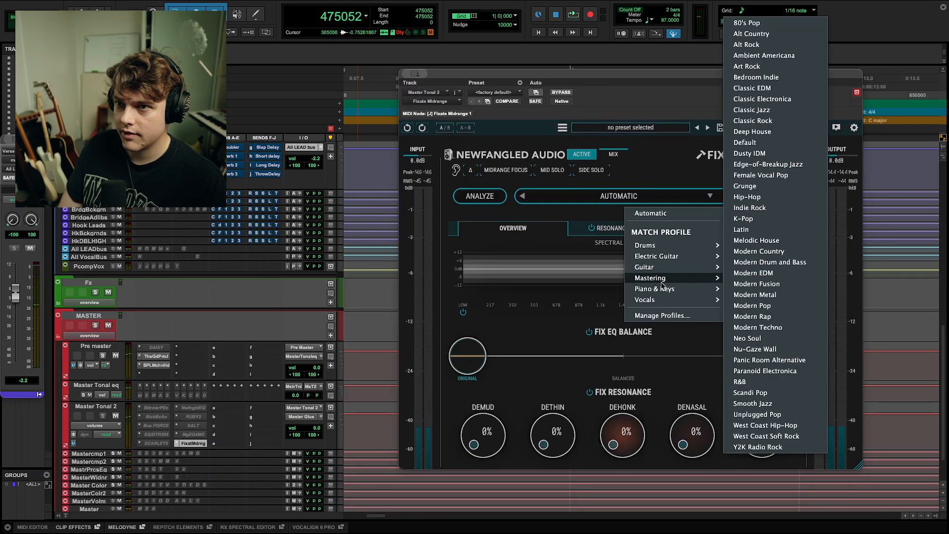
left_click(752, 316)
key("space")
left_click(479, 196)
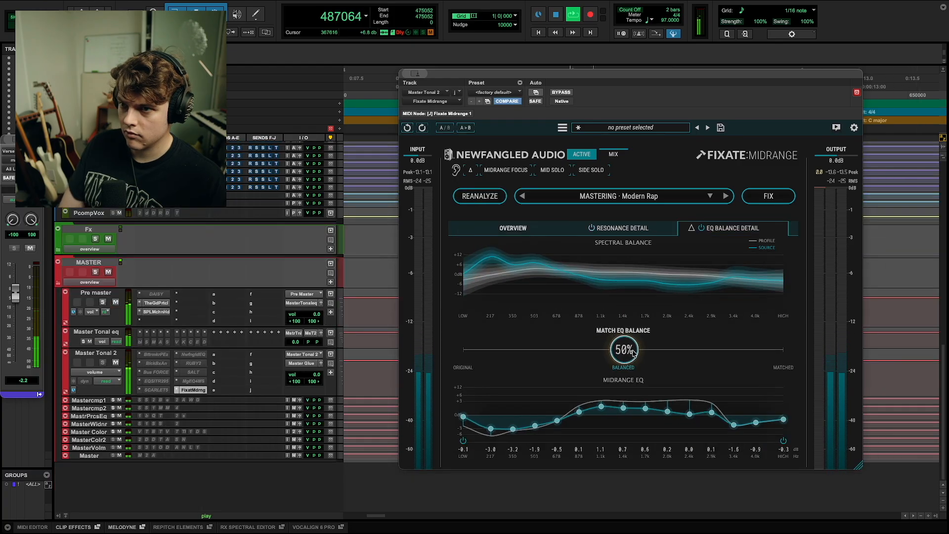
Set Fixate Midrange's Match EQ Balance to 54% and compare the mix with the processing off and on.
left_click_drag(633, 352, 646, 350)
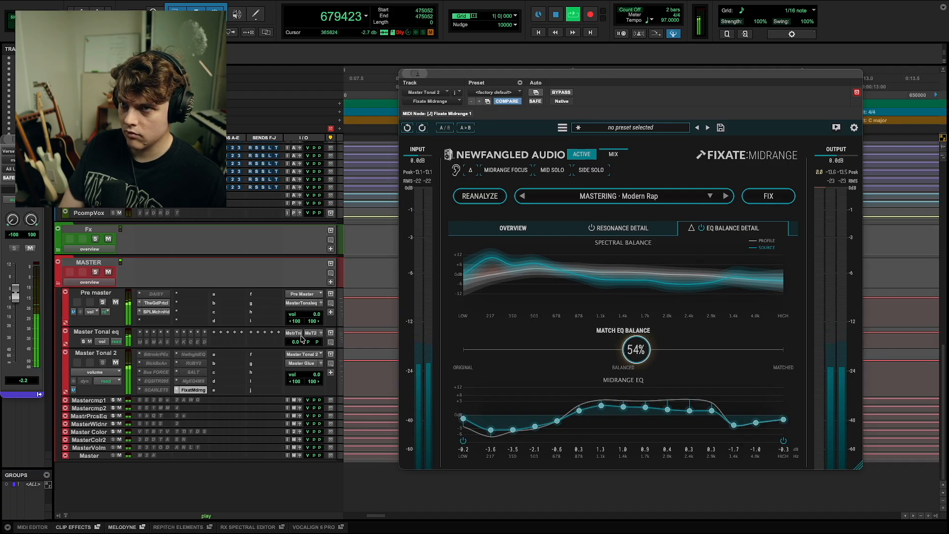
left_click(581, 154)
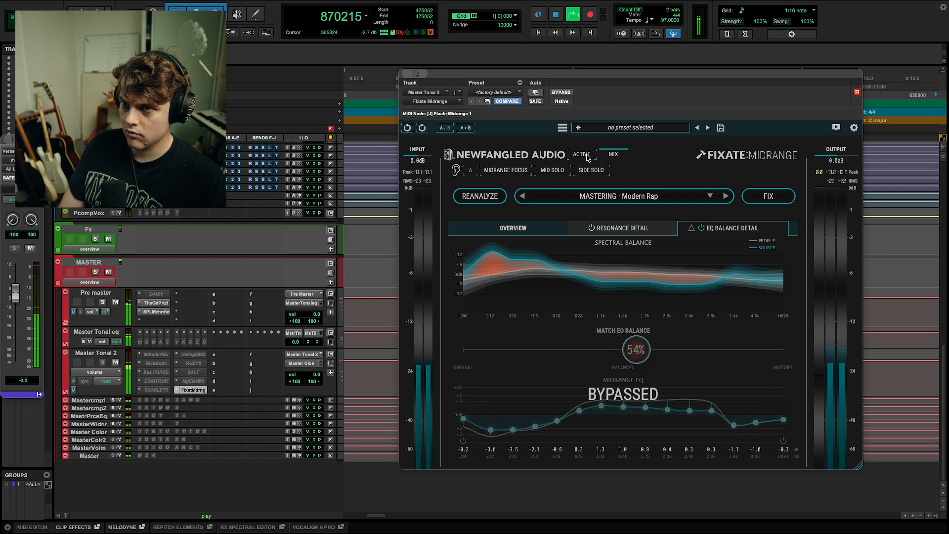
left_click(586, 155)
Compare the mix with the Fixate Midrange insert on Master Tonal 2 inactive and active, and close its window.
right_click(193, 391)
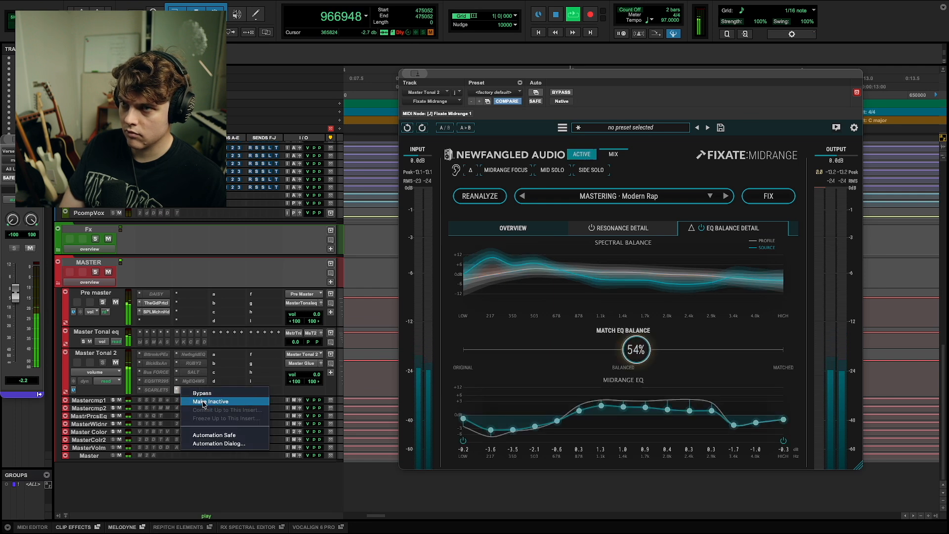
left_click(203, 404)
right_click(196, 391)
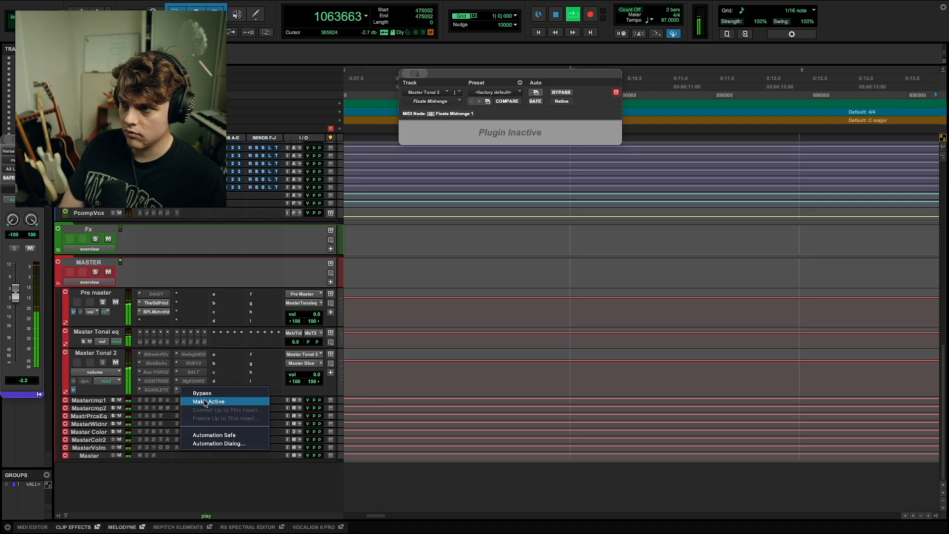
left_click(205, 402)
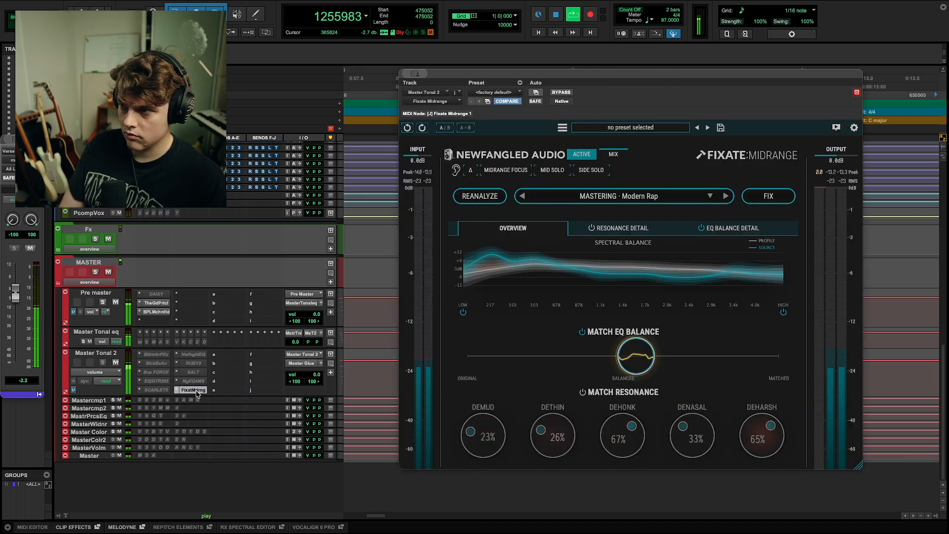
scroll(271, 361, "up", 5)
scroll(271, 361, "up", 3)
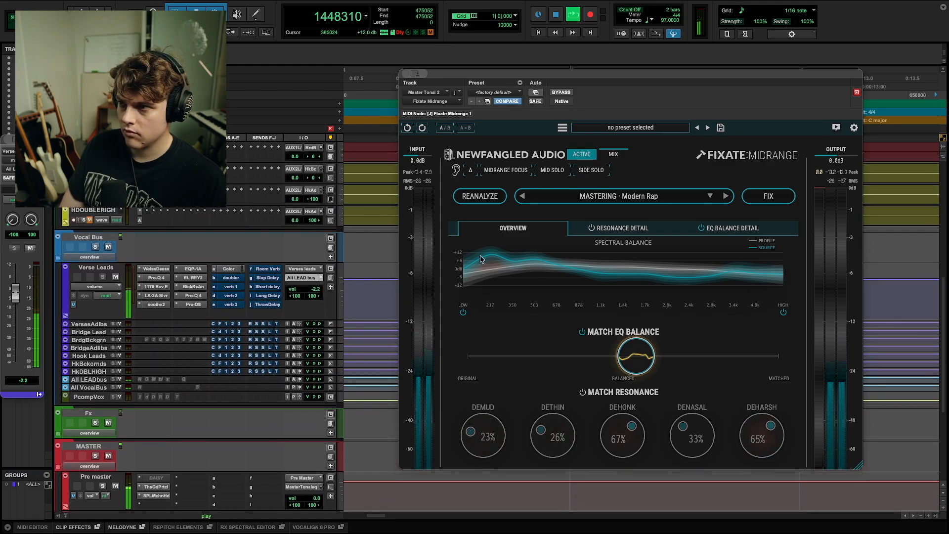
scroll(214, 425, "down", 5)
left_click(192, 390)
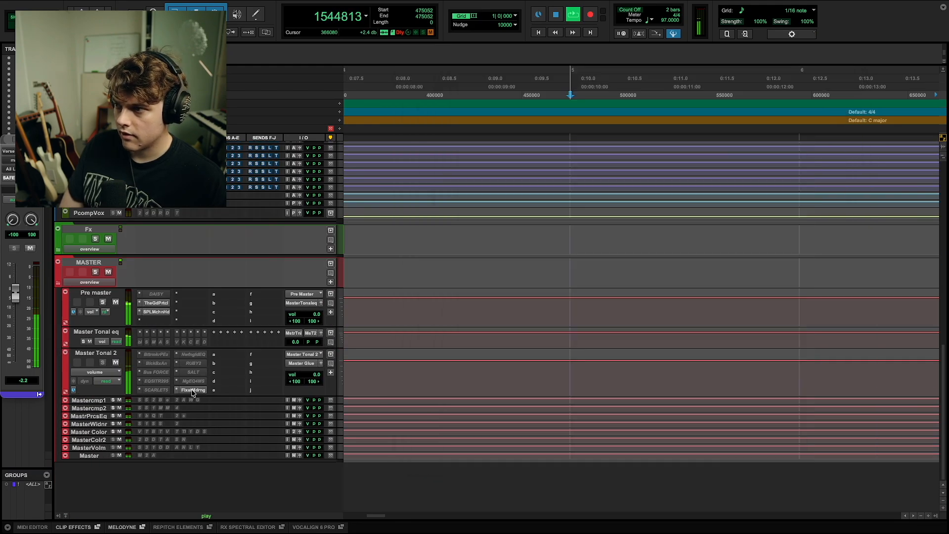
Restart playback and compare the mix again with Master Tonal 2's Fixate Midrange inactive and active, leaving it active and stopping playback.
scroll(515, 297, "up", 5)
key("space")
scroll(316, 395, "down", 1)
left_click(193, 483)
left_click(192, 484)
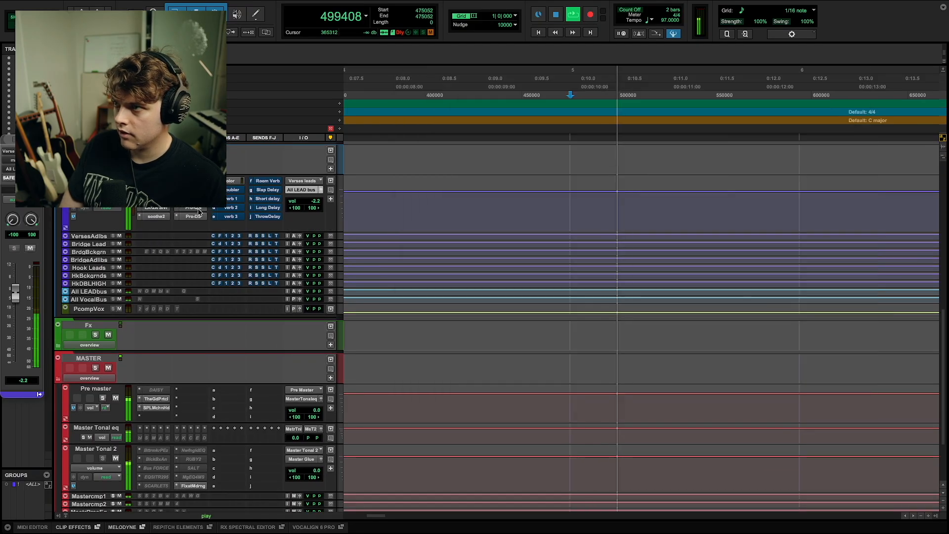
scroll(196, 397, "down", 4)
right_click(196, 397)
left_click(200, 404)
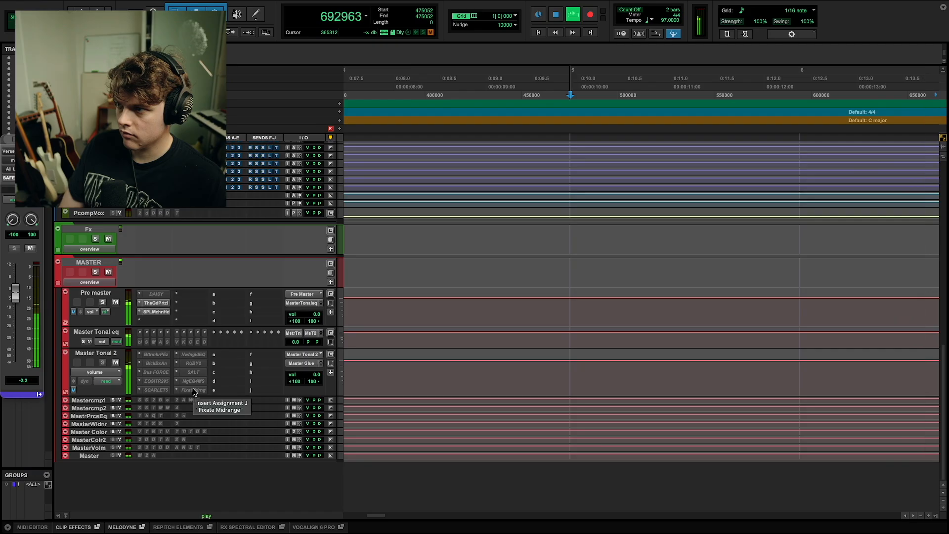
right_click(193, 392)
left_click(200, 402)
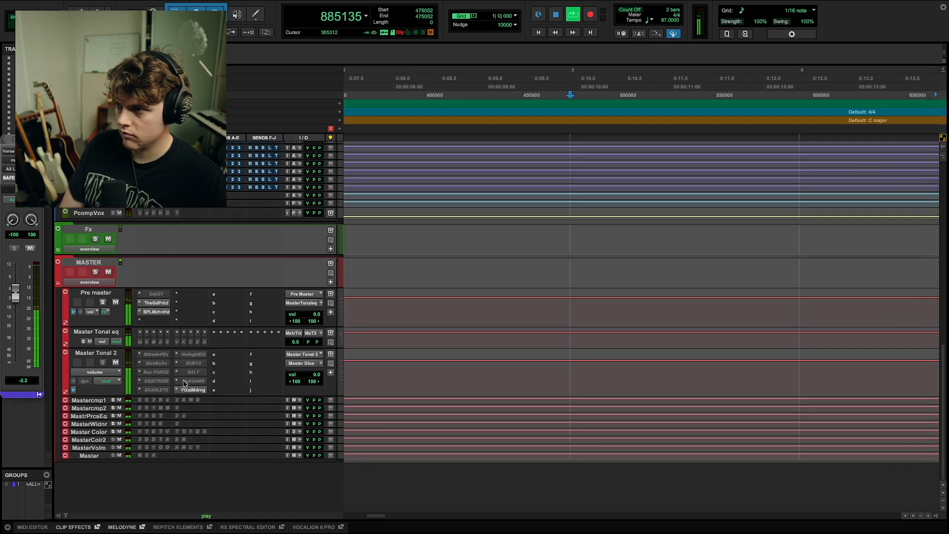
scroll(177, 377, "up", 5)
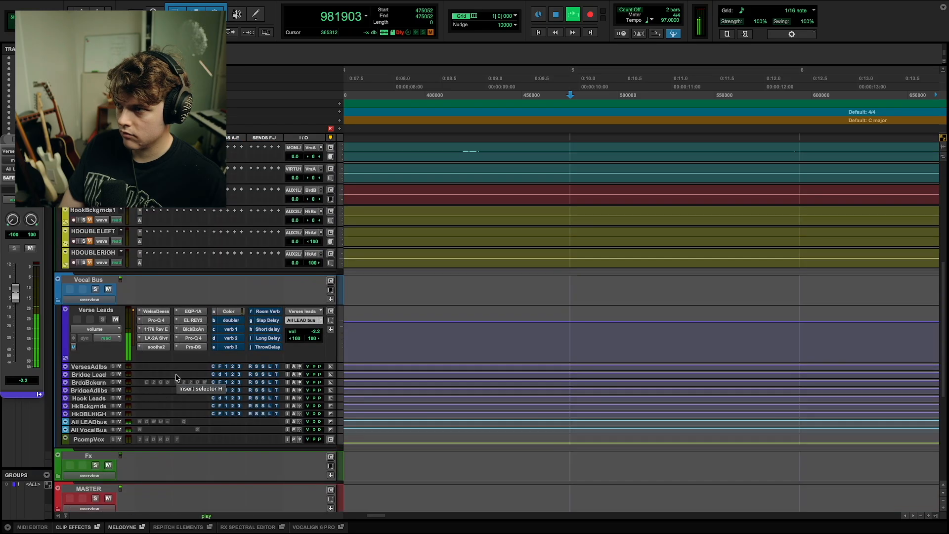
scroll(177, 378, "down", 5)
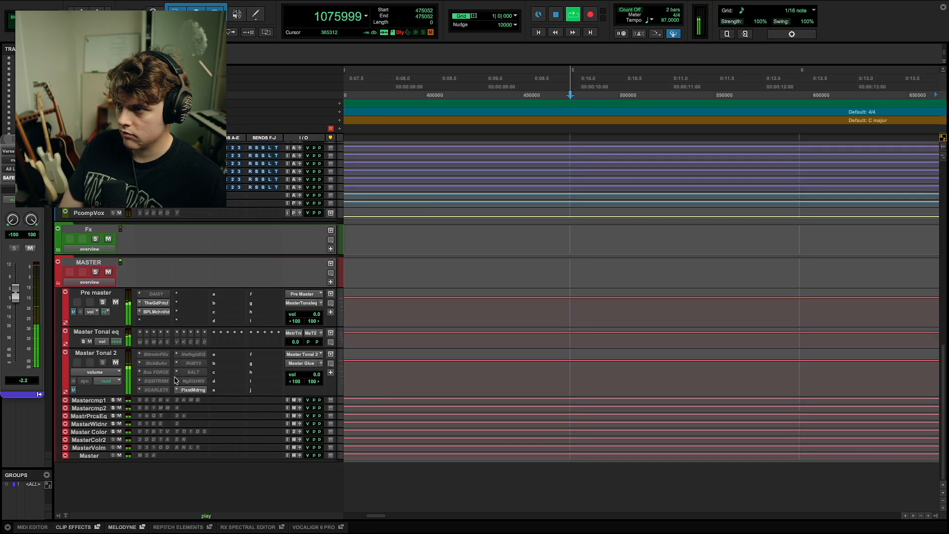
key("space")
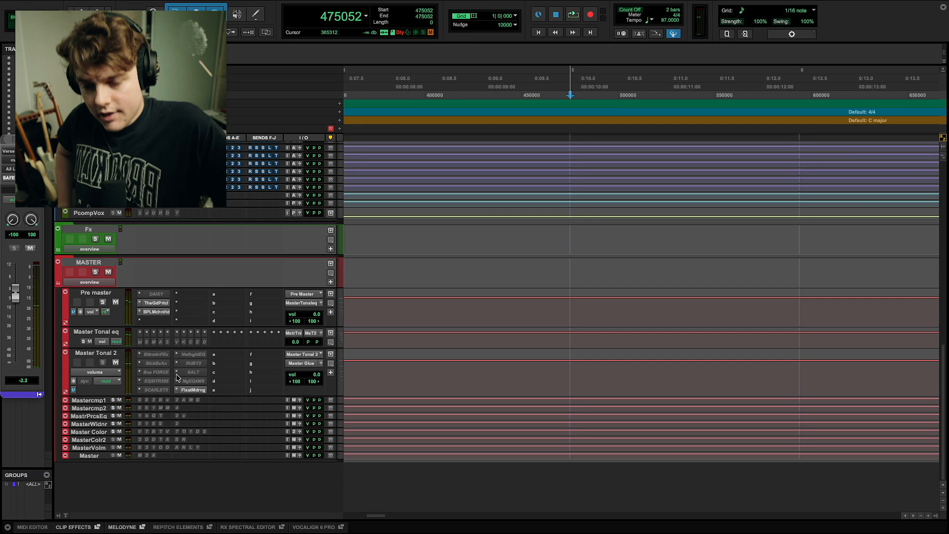
Shrink the Master Tonal 2 track, and enlarge Master comp1 to check its inserts before restoring its compact height.
left_click_drag(108, 393, 110, 371)
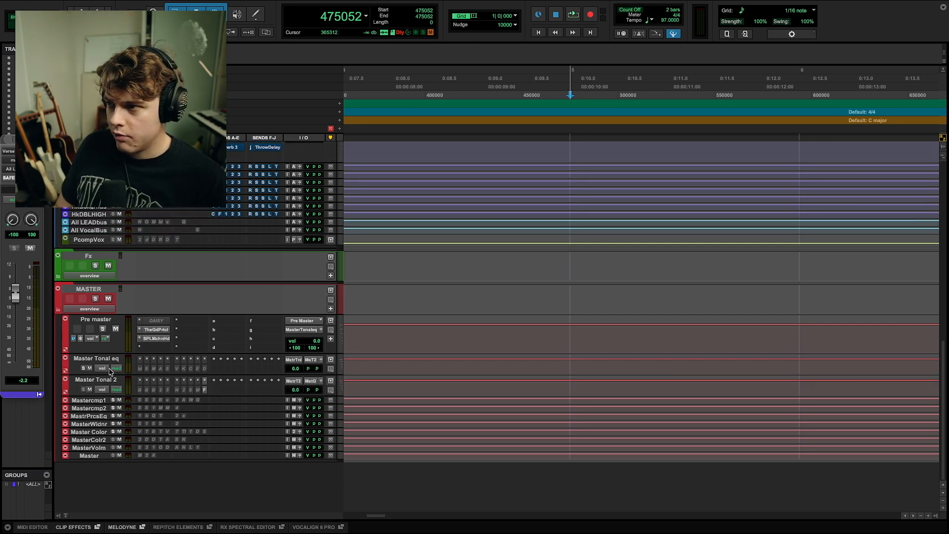
left_click_drag(113, 404, 112, 435)
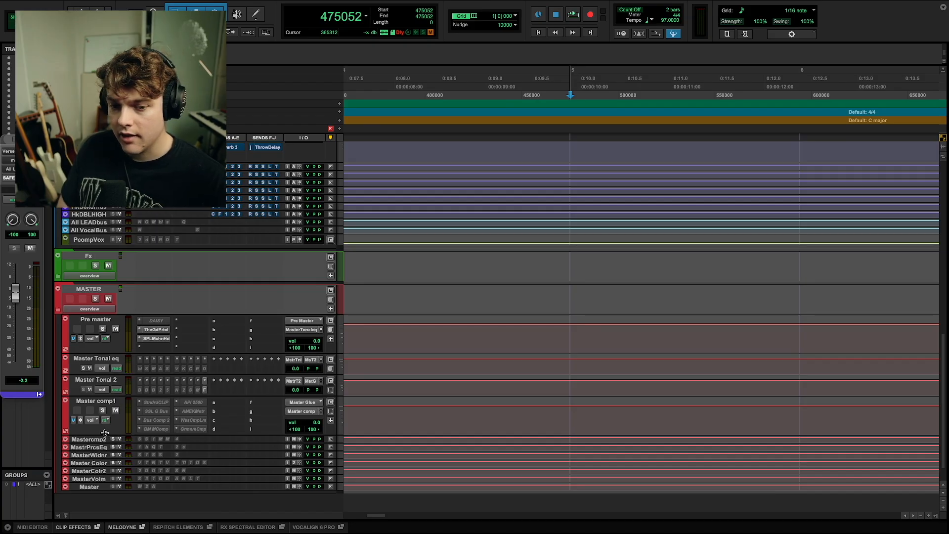
left_click_drag(101, 436, 94, 403)
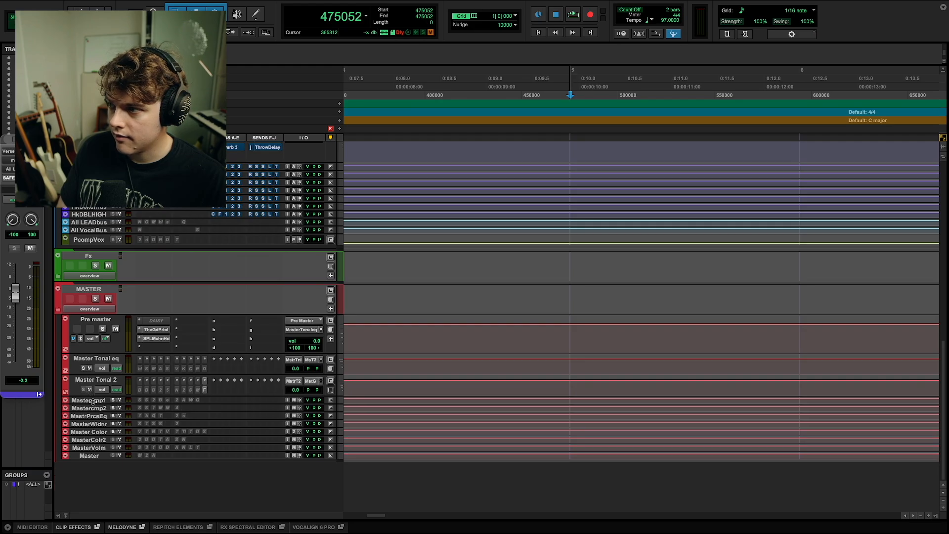
Enlarge the Master Tonal and Master Color tracks, activate and open ATR-102 on Master Color 2, and audition it.
left_click_drag(98, 374, 99, 406)
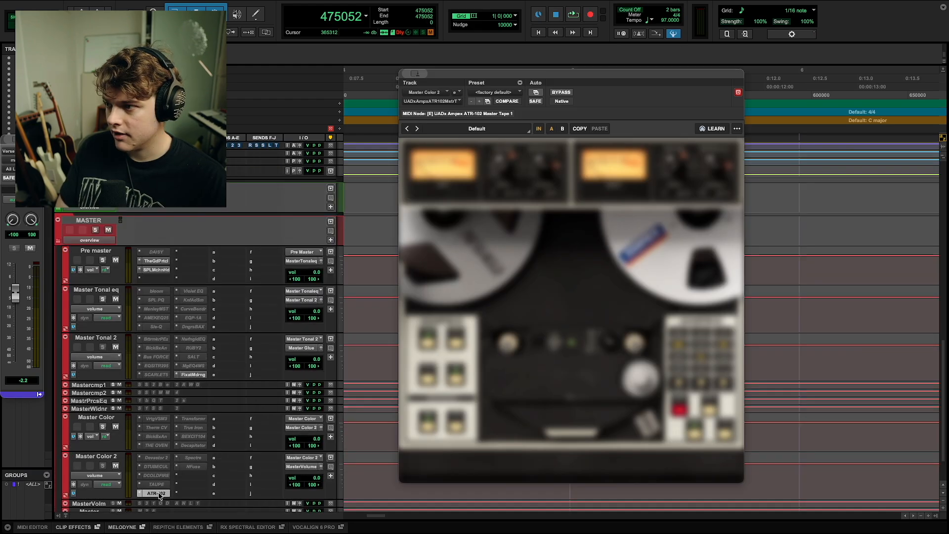
left_click_drag(609, 77, 587, 75)
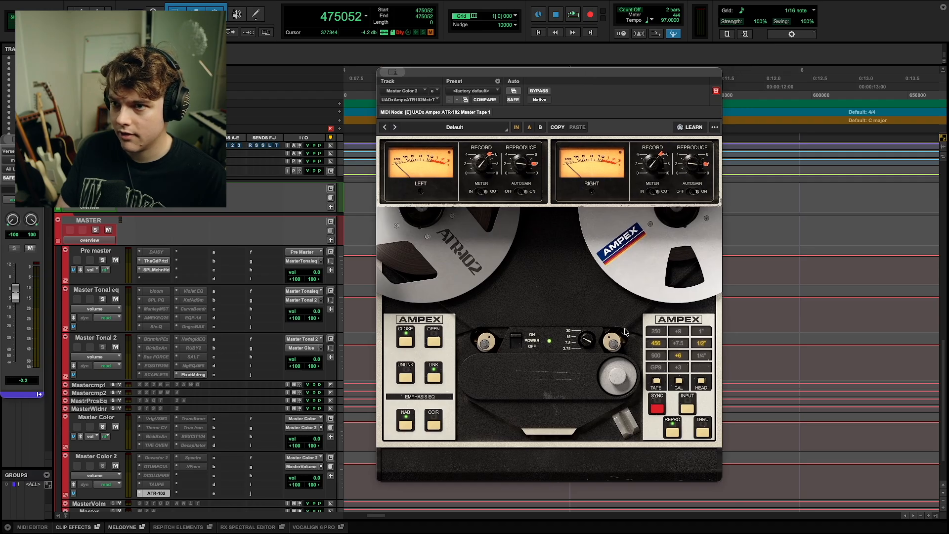
key("space")
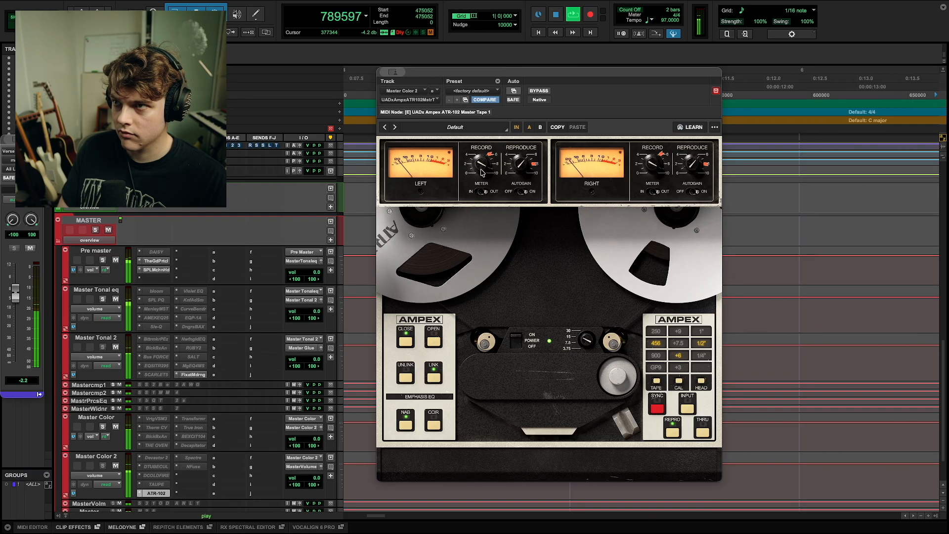
key("space")
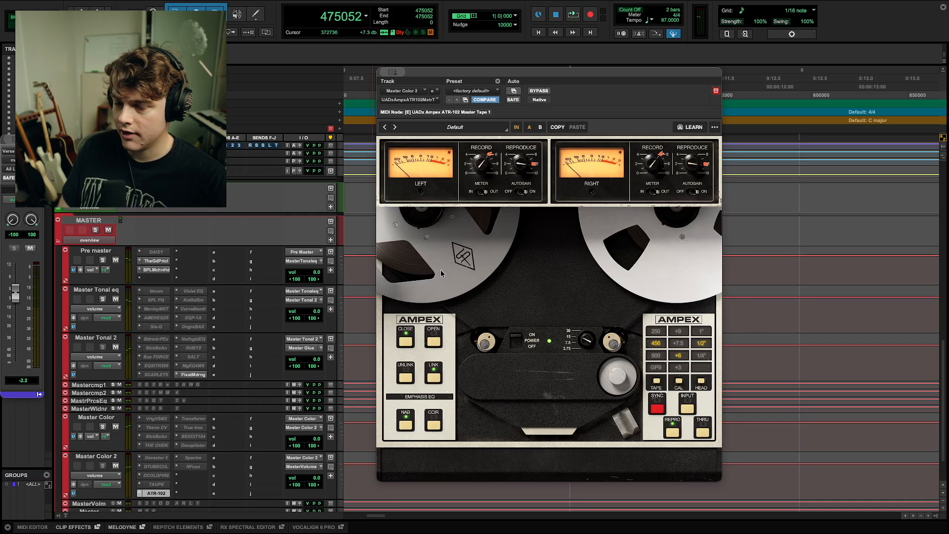
Move ATR-102 on Master Color 2 to insert H, and activate NFuse in insert G with its output at 6.49 dB.
scroll(177, 471, "down", 1)
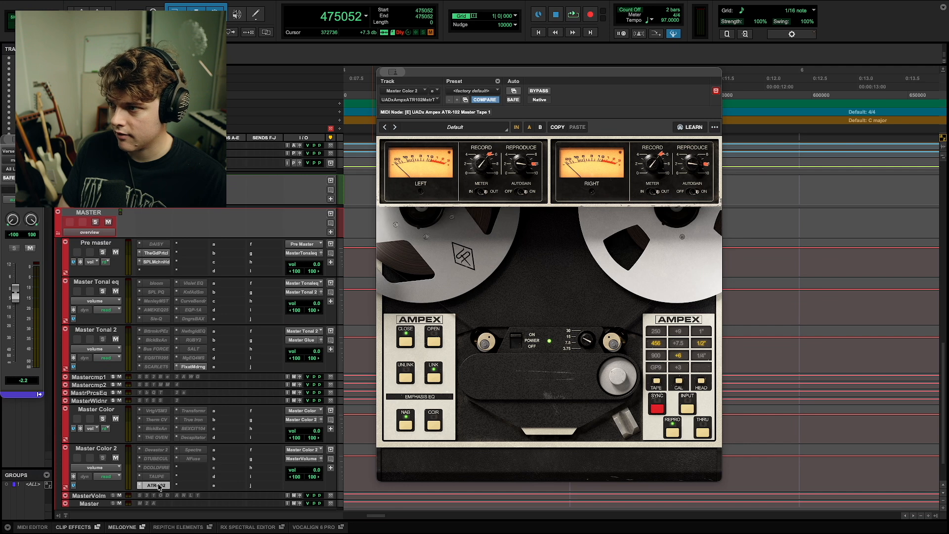
left_click_drag(157, 485, 193, 467)
left_click(193, 458)
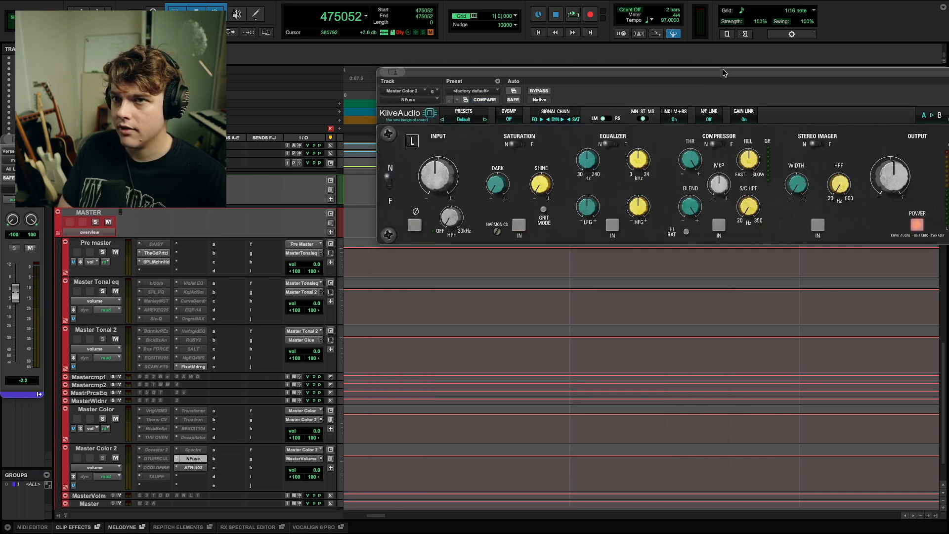
left_click_drag(744, 79, 673, 106)
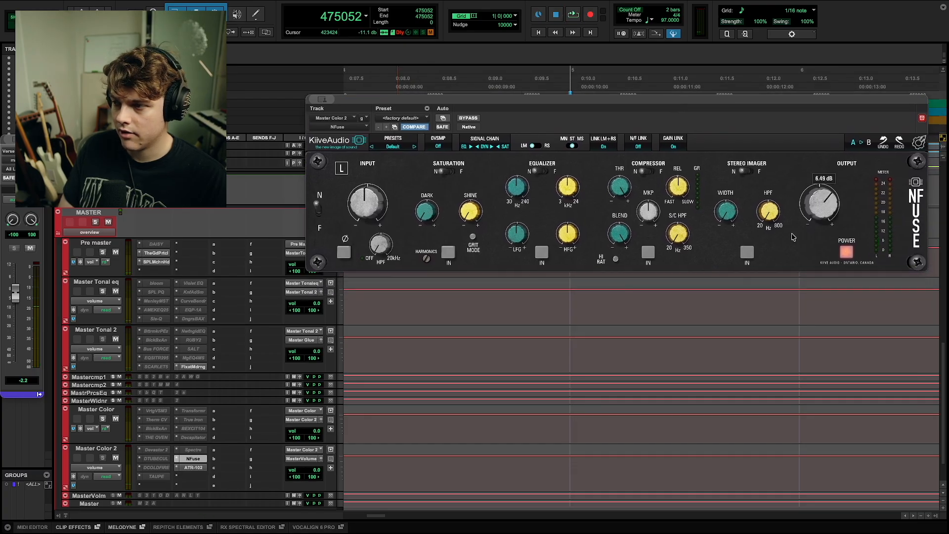
Open the ATR-102 on Master Color 2 and adjust its Reproduce level to balance the signal between playback passes.
left_click(193, 468)
key("space")
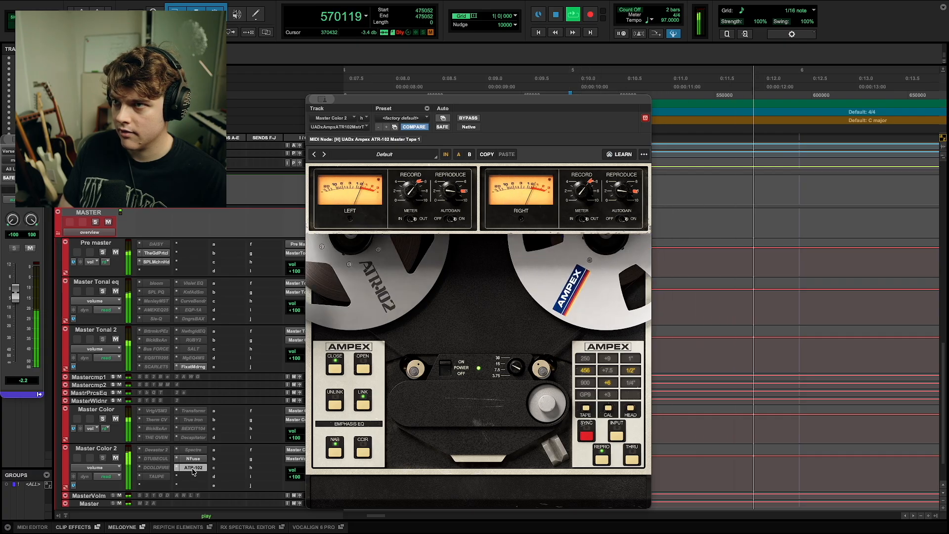
key("space")
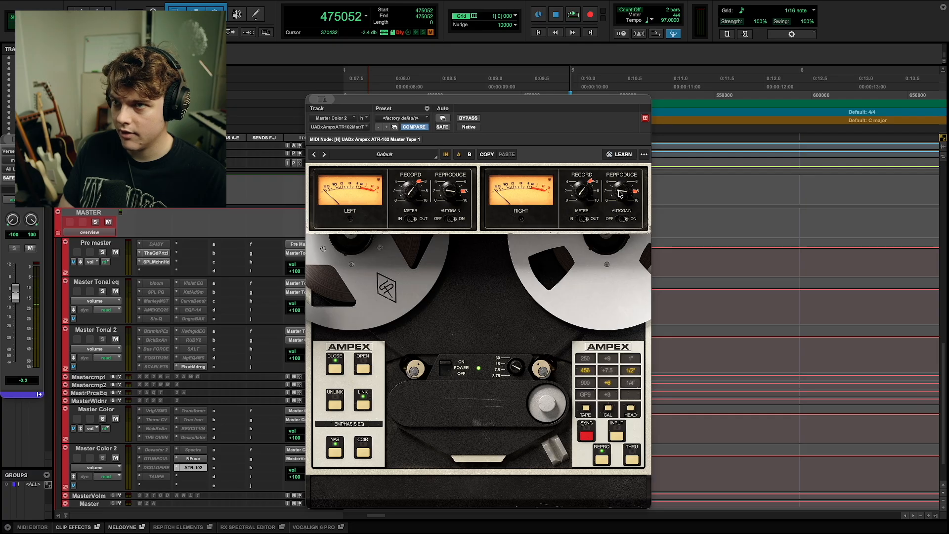
key("space")
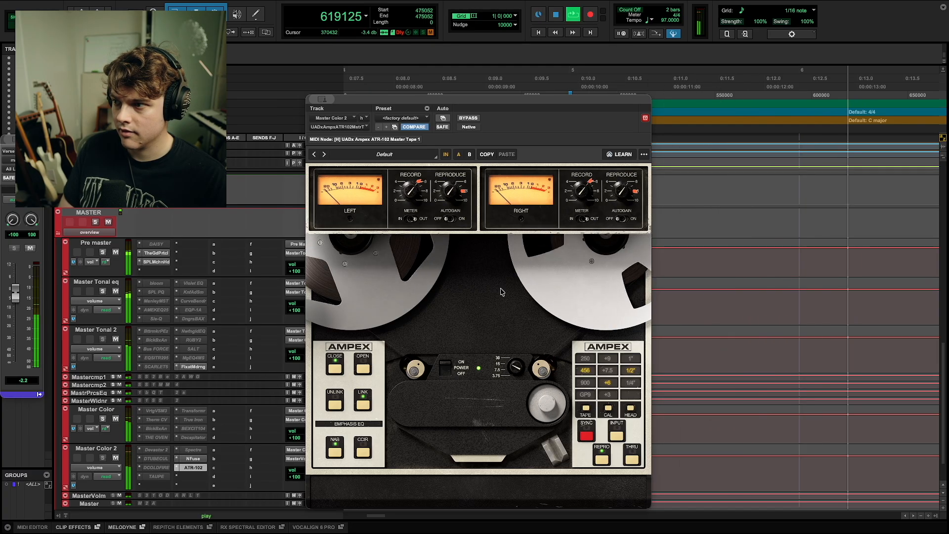
Compare the mix with NFuse and ATR-102 bypassed together and re-enabled, and stop playback.
left_click(191, 461, "super")
left_click(191, 468, "super")
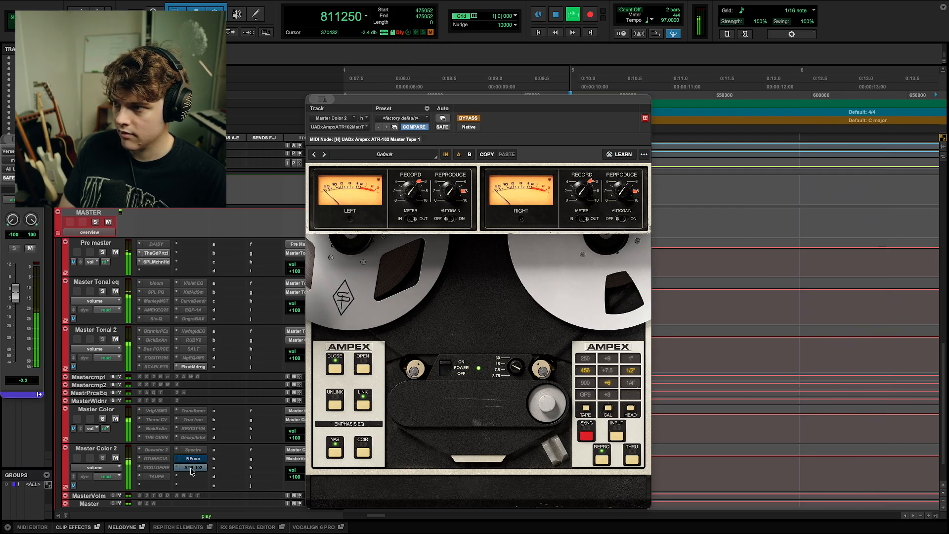
left_click(192, 468, "super")
left_click(191, 460, "super")
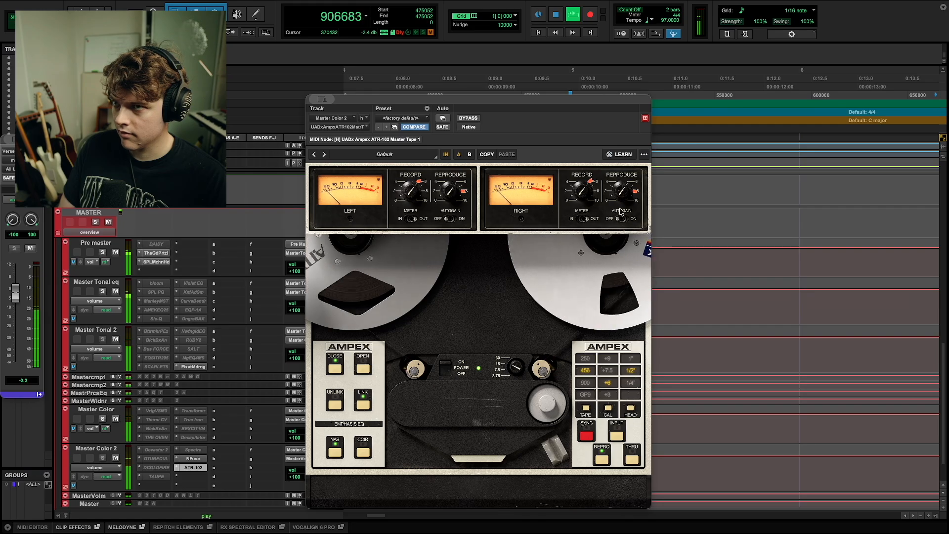
key("space")
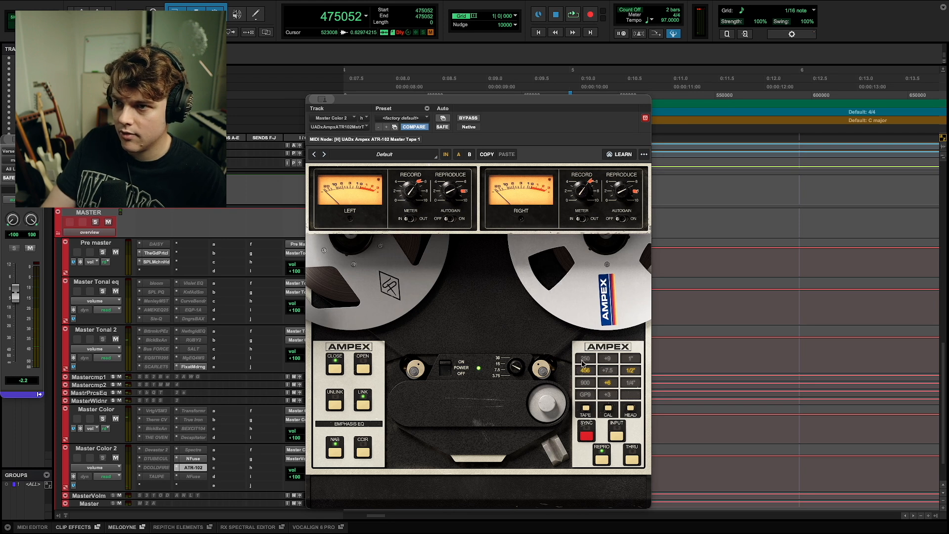
Audition the 250 and 900 tape formulas in ATR-102 during playback, settling on 250.
left_click(584, 359)
key("space")
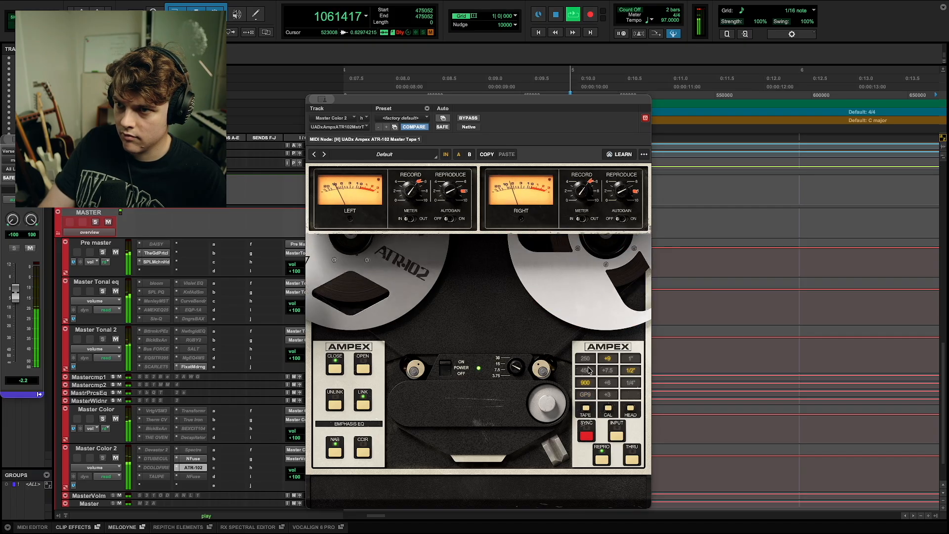
left_click(608, 382)
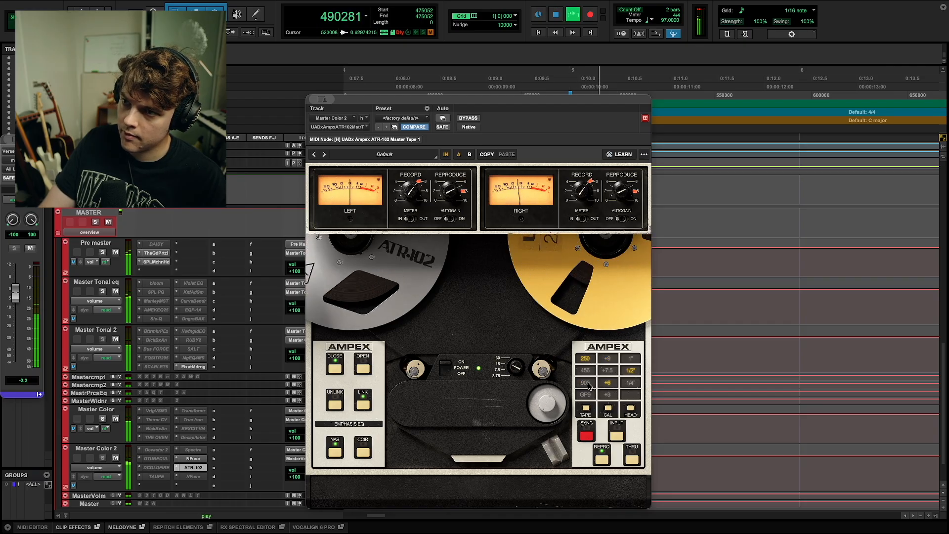
left_click(587, 383)
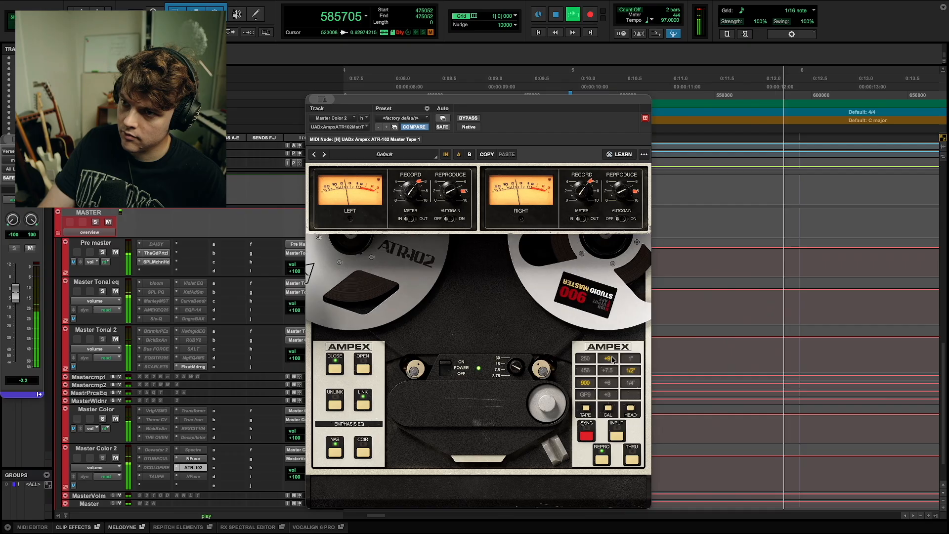
left_click(585, 358)
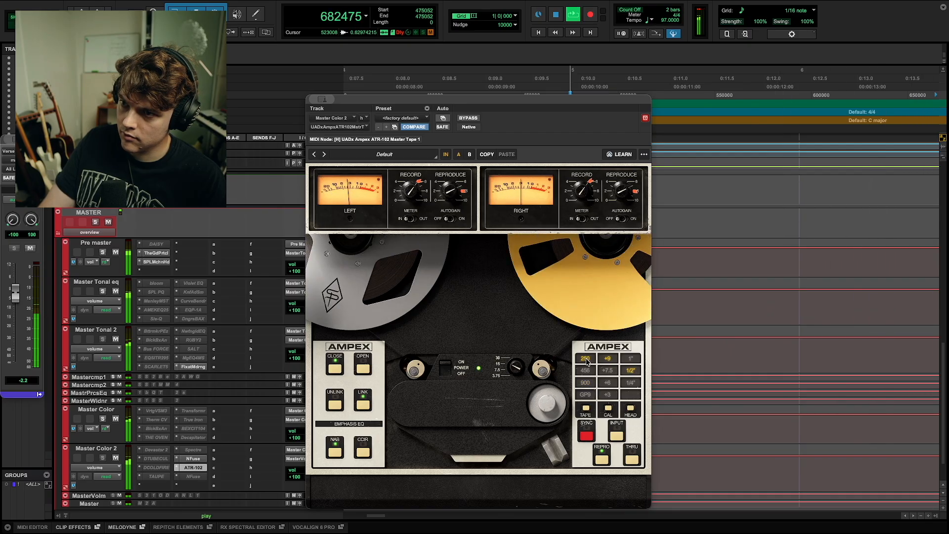
left_click(585, 382)
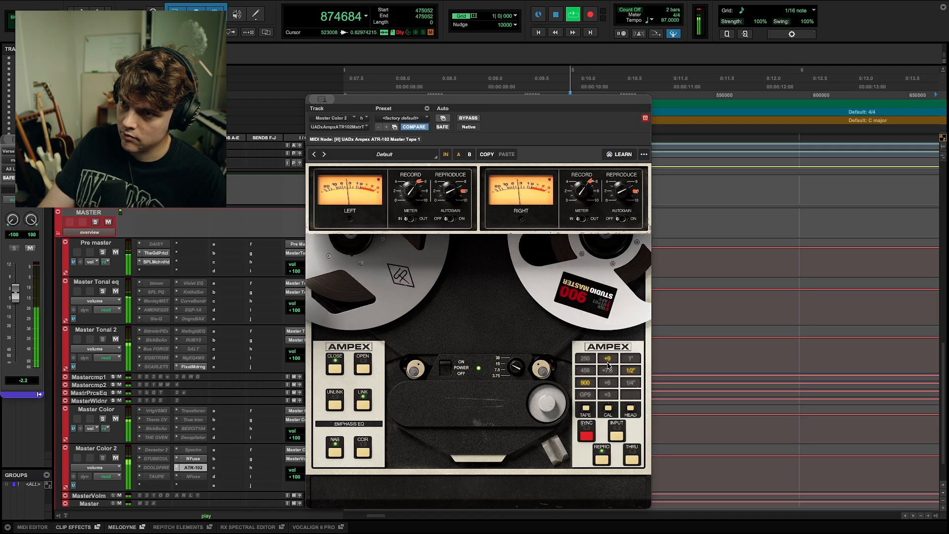
left_click(586, 359)
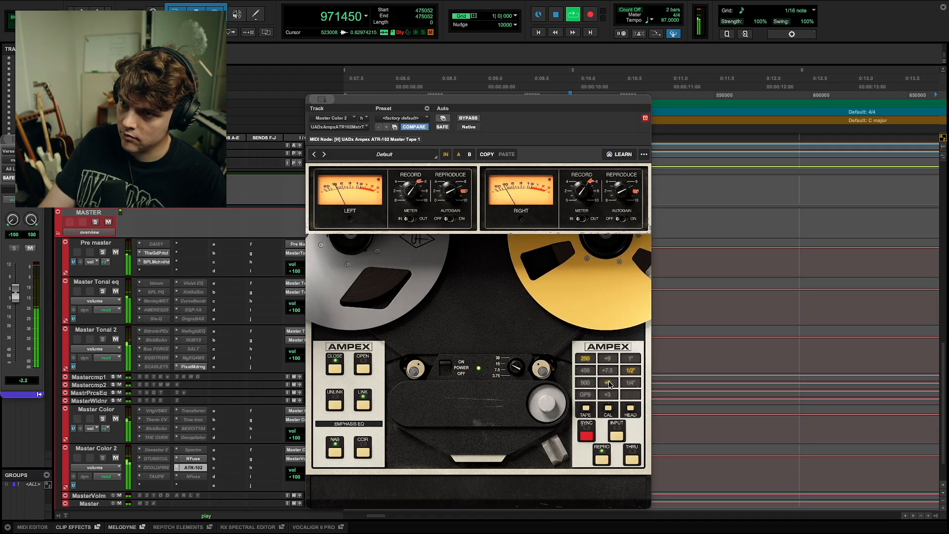
left_click(585, 384)
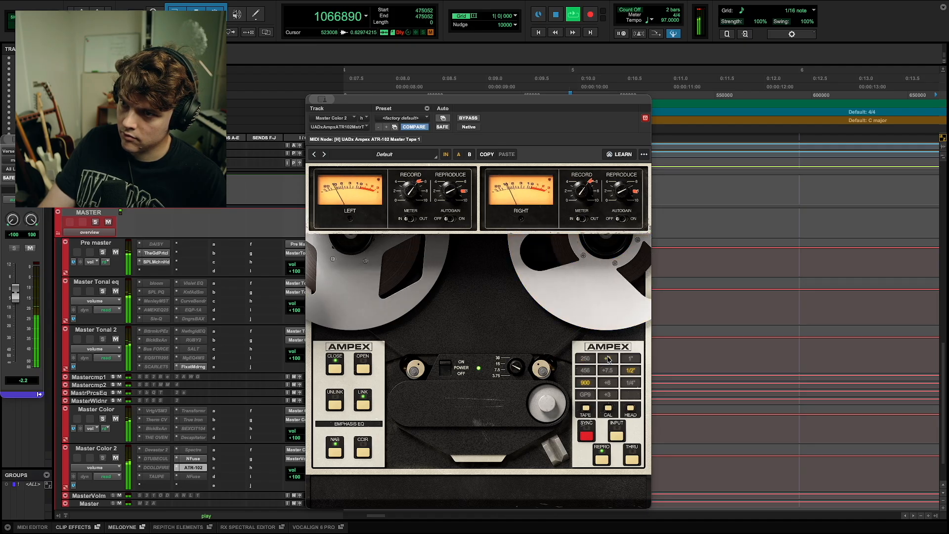
left_click(591, 361)
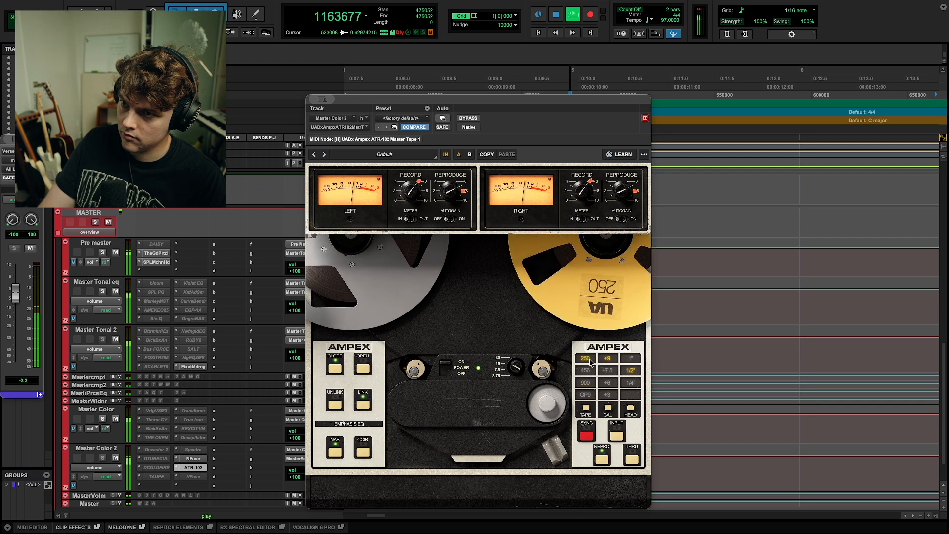
Set ATR-102's calibration to +6 and its head width to 1/4", and try other tape speeds during playback.
left_click(630, 382)
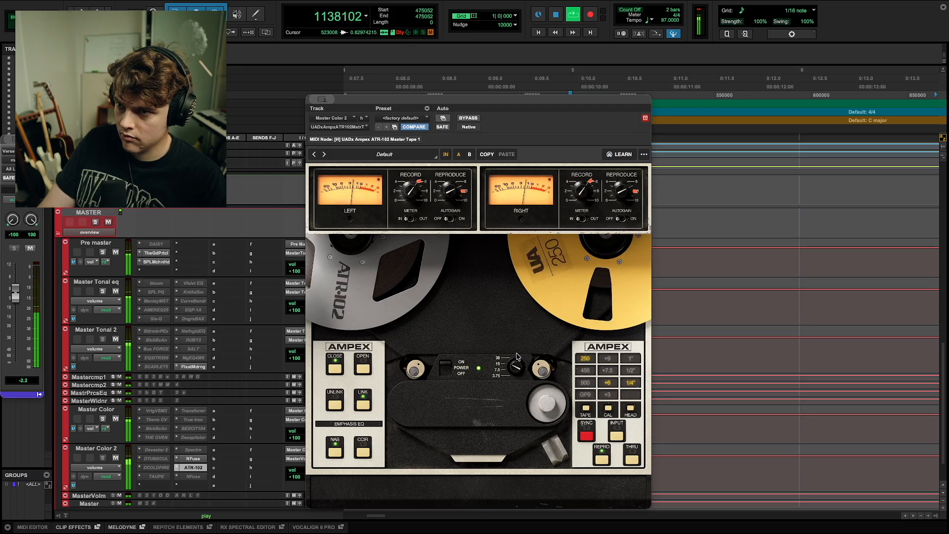
key("space")
key("space")
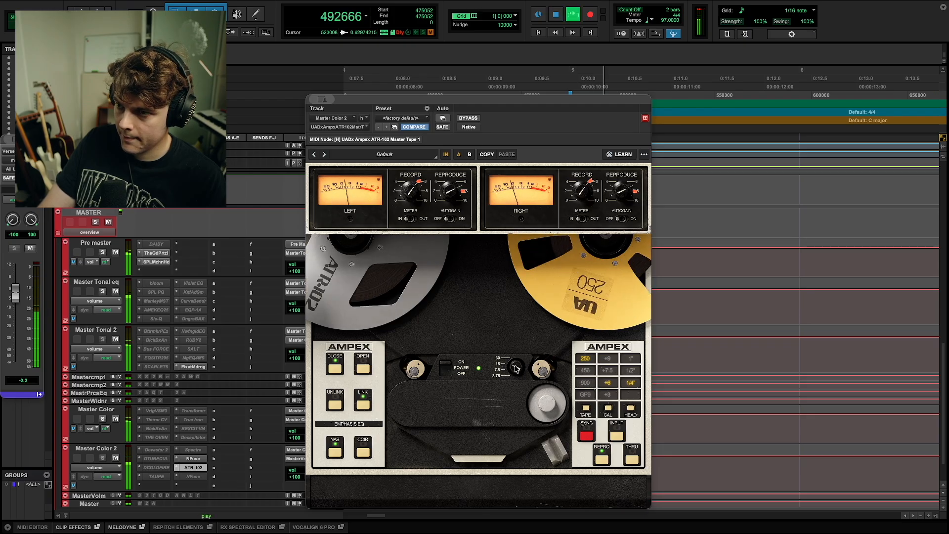
left_click_drag(515, 369, 511, 381)
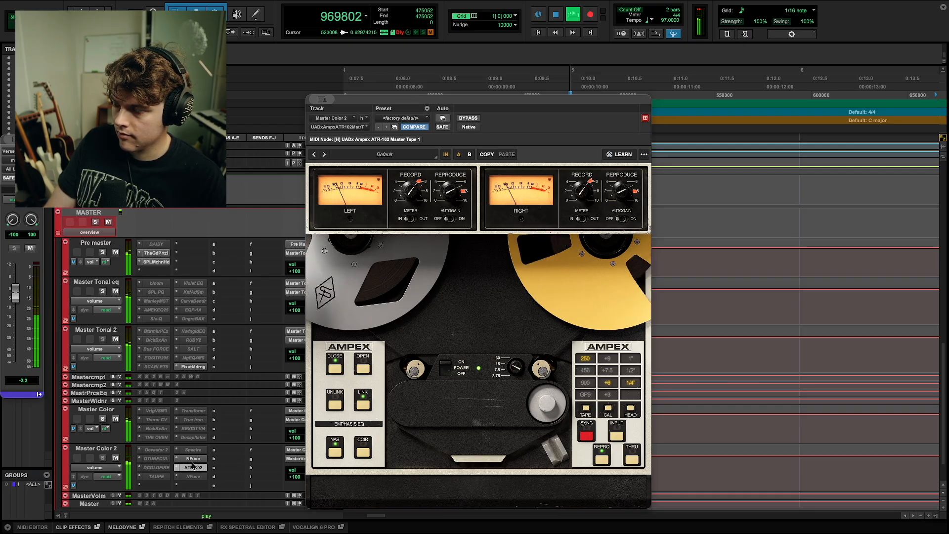
key("space")
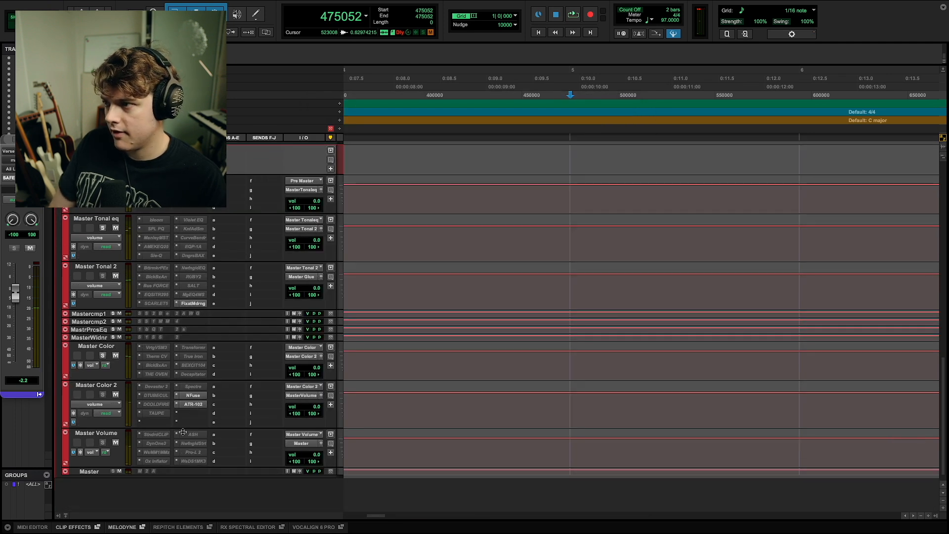
Enlarge the Master Volume and Master Color tracks, and move THE OVEN to Master Color 2 insert I, active and open for audition.
scroll(187, 415, "down", 1)
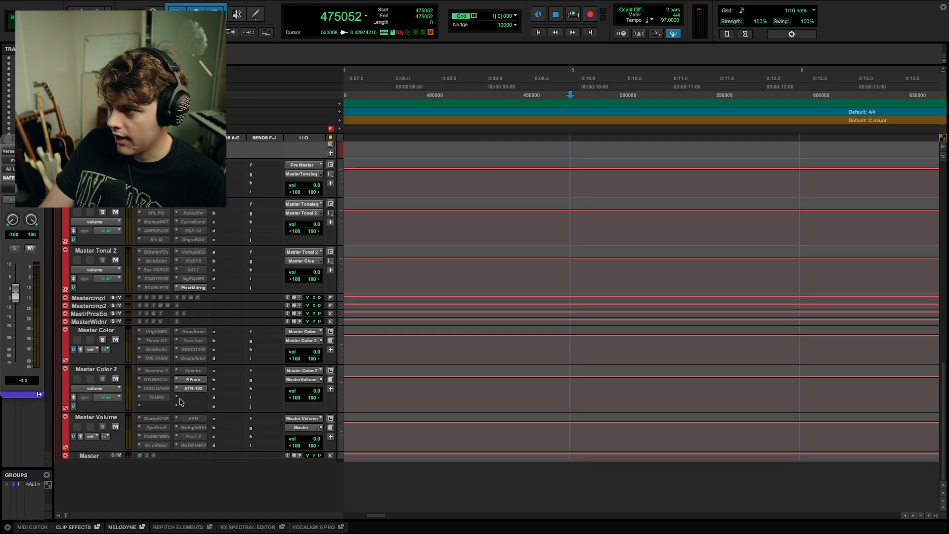
left_click_drag(114, 450, 114, 462)
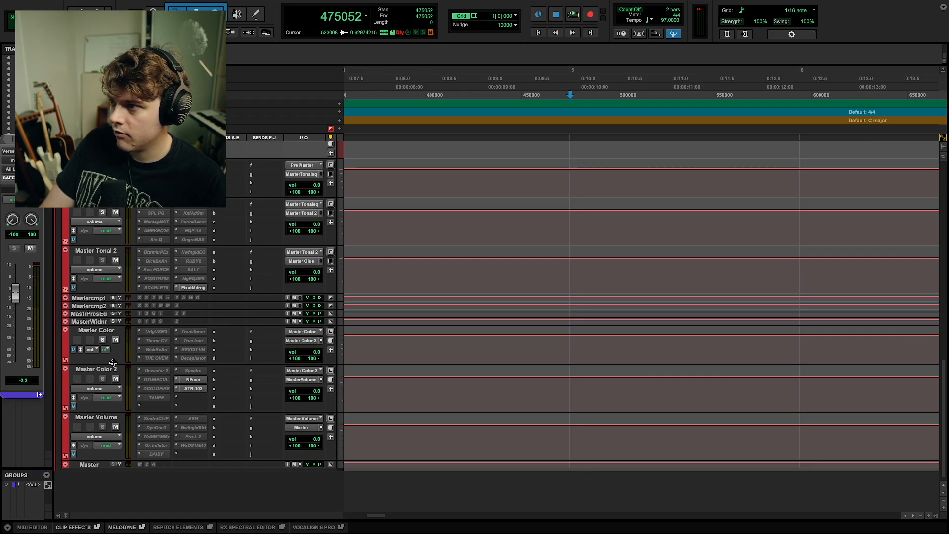
left_click_drag(112, 366, 114, 377)
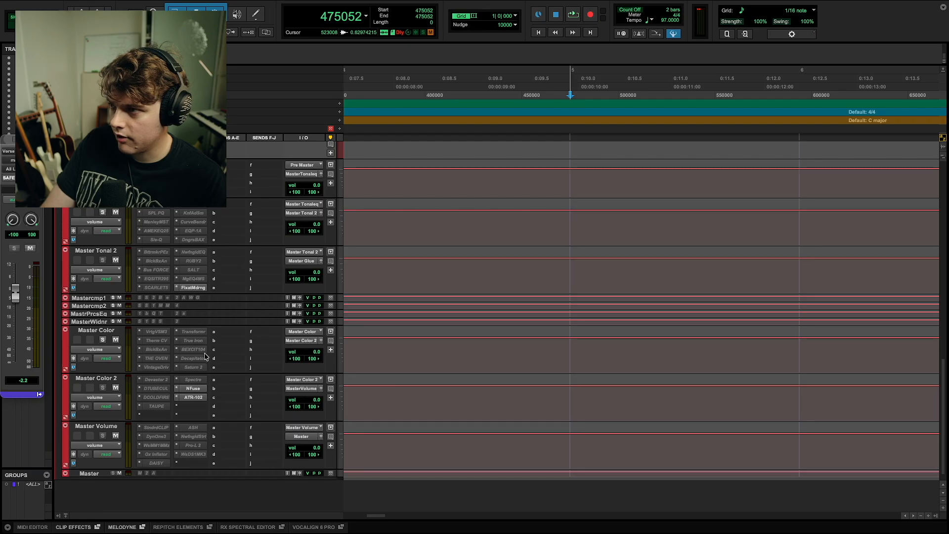
left_click(194, 397)
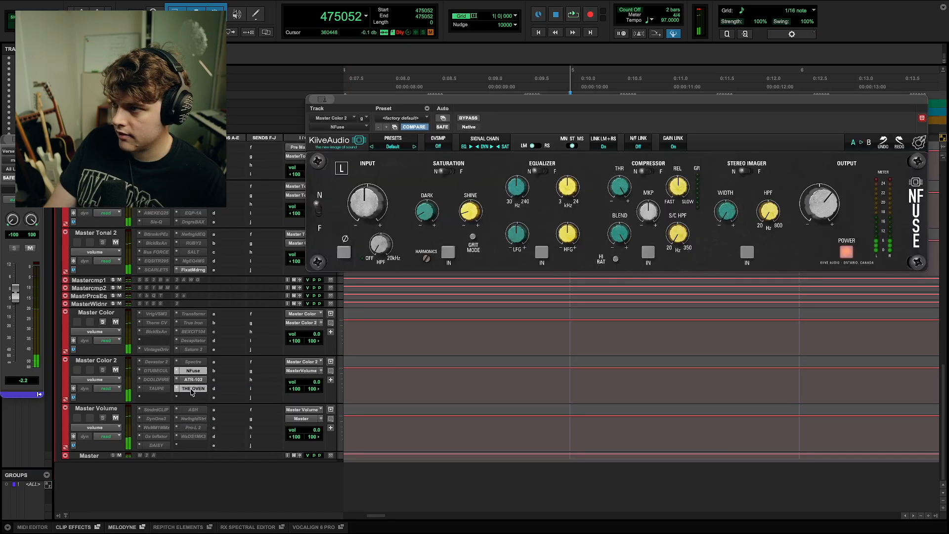
left_click(191, 388)
key("space")
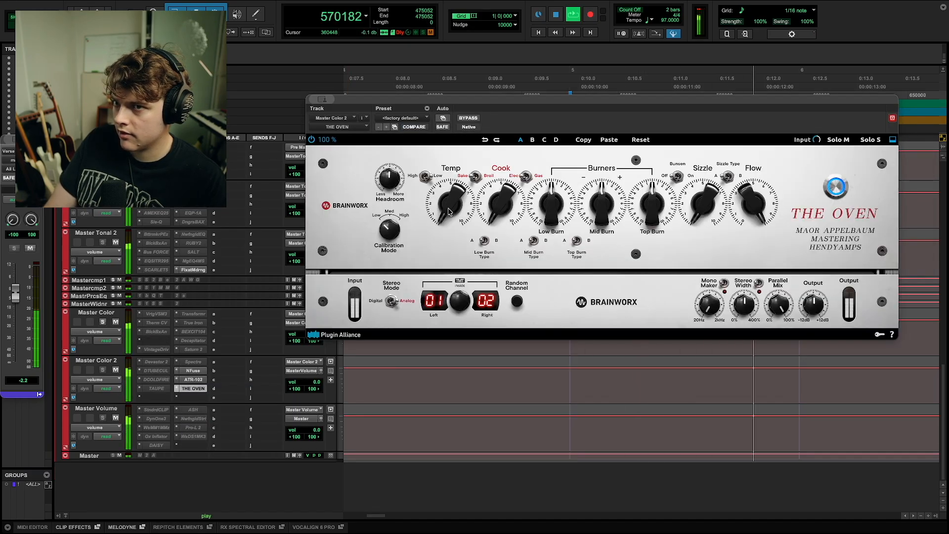
Try THE OVEN's Temp, Cook and Burner controls during playback.
mouse_move(448, 213)
left_mouse_down()
mouse_move(458, 179)
mouse_move(451, 211)
left_mouse_up()
mouse_move(509, 203)
left_mouse_down()
mouse_move(503, 163)
mouse_move(510, 203)
left_mouse_up()
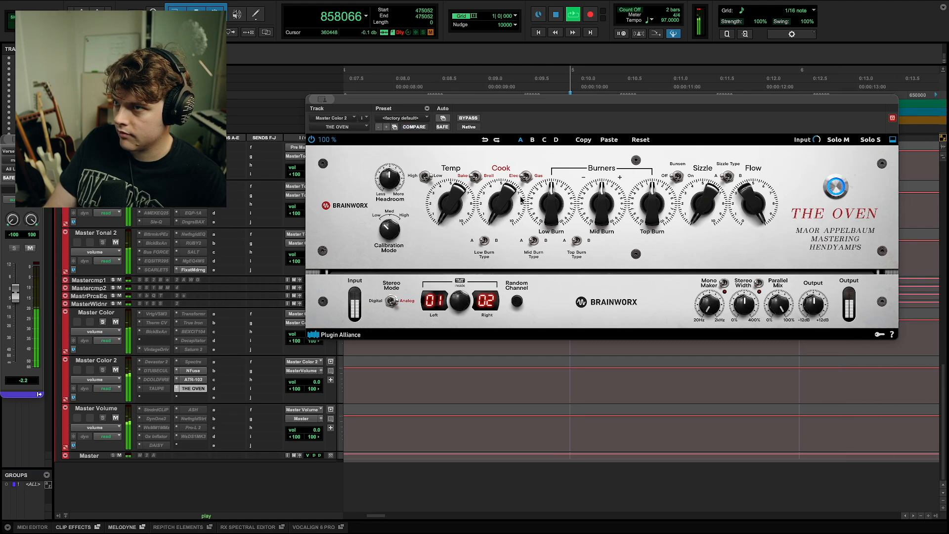
mouse_move(597, 210)
left_mouse_down()
mouse_move(604, 182)
mouse_move(597, 205)
mouse_move(653, 188)
mouse_move(652, 168)
mouse_move(643, 202)
left_mouse_up()
mouse_move(546, 213)
left_mouse_down()
mouse_move(551, 202)
mouse_move(547, 211)
left_mouse_up()
key("space")
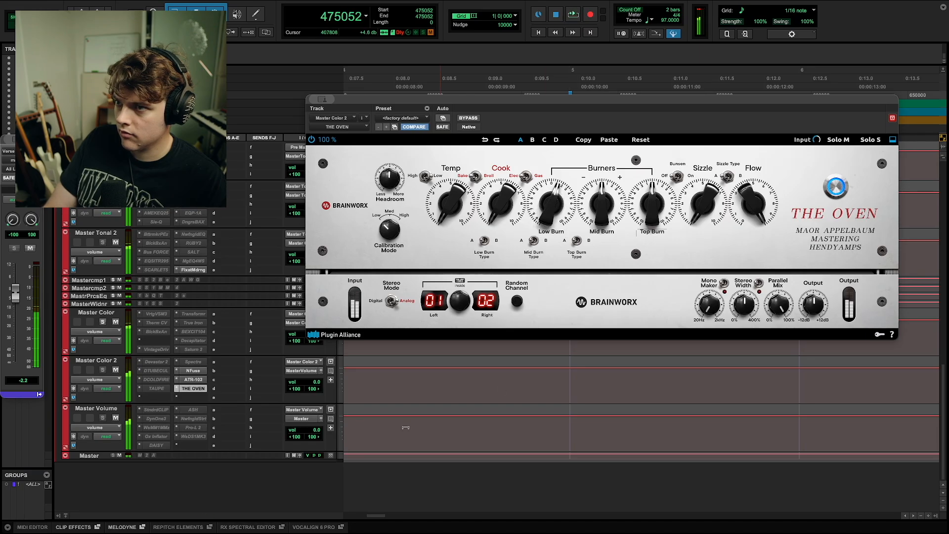
Compare the mix with THE OVEN bypassed and active, and try its Headroom at -24.0 dB during playback.
key("space")
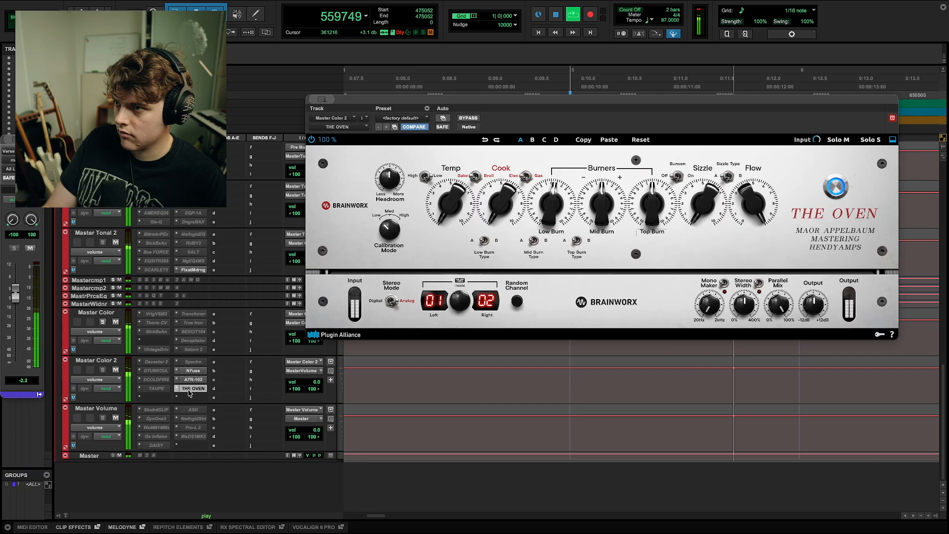
left_click(188, 390, "super")
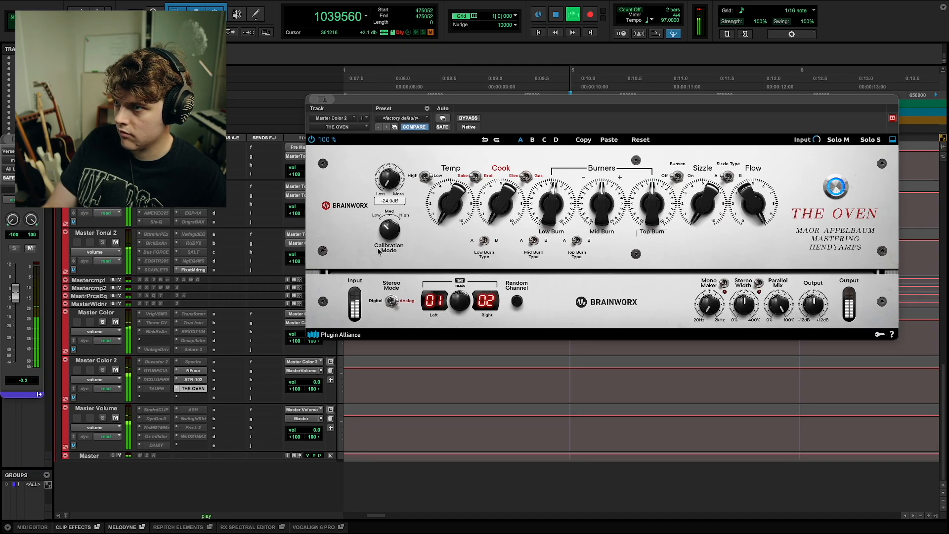
left_click_drag(385, 198, 390, 179)
mouse_move(389, 181)
left_mouse_down()
mouse_move(381, 211)
mouse_move(388, 172)
mouse_move(386, 181)
left_mouse_up()
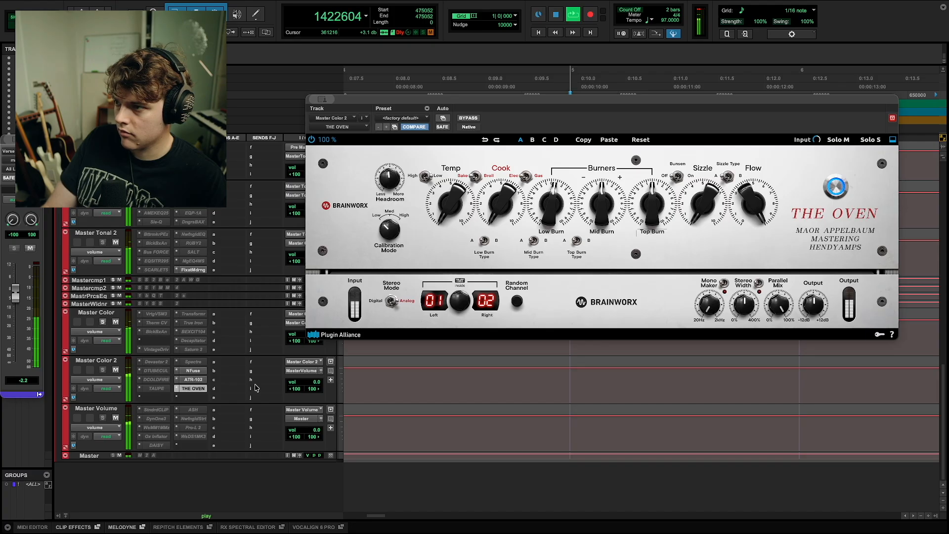
key("space")
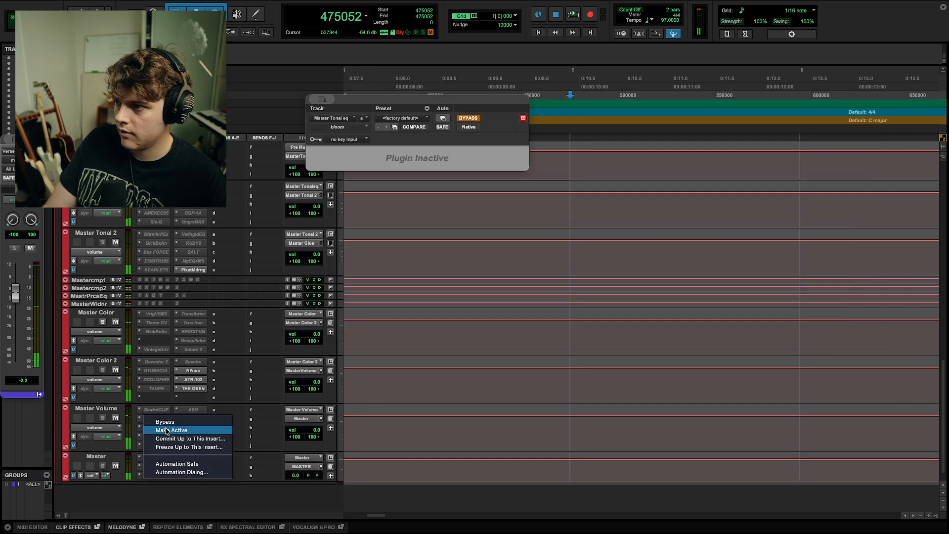
Activate and open DynOne3 on the Master Volume track, unlink its bands, and start playback.
left_click(167, 429)
left_click(157, 419)
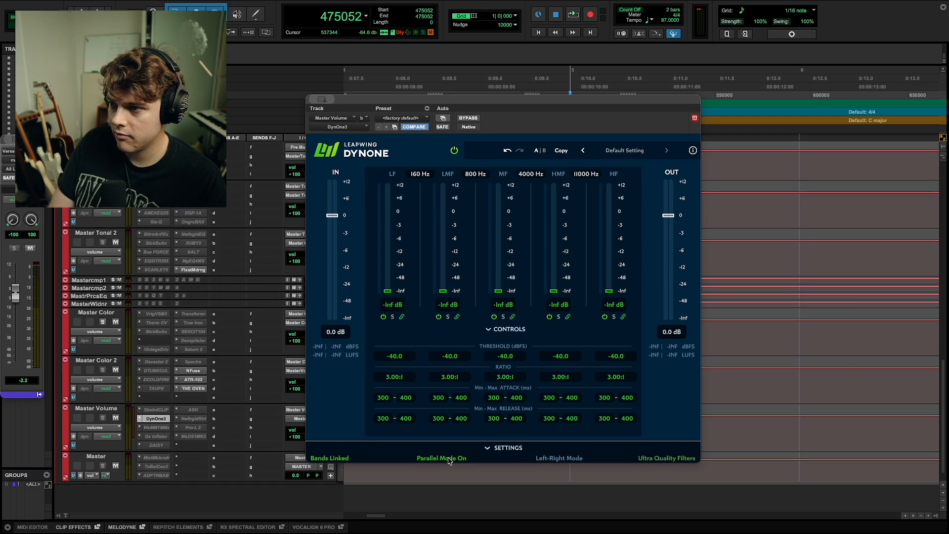
left_click(332, 460)
key("space")
Set DynOne3's band levels to -24.1 dB for HF, -32.3 dB for HMF and -22.2 dB for MF.
left_click_drag(608, 291, 609, 265)
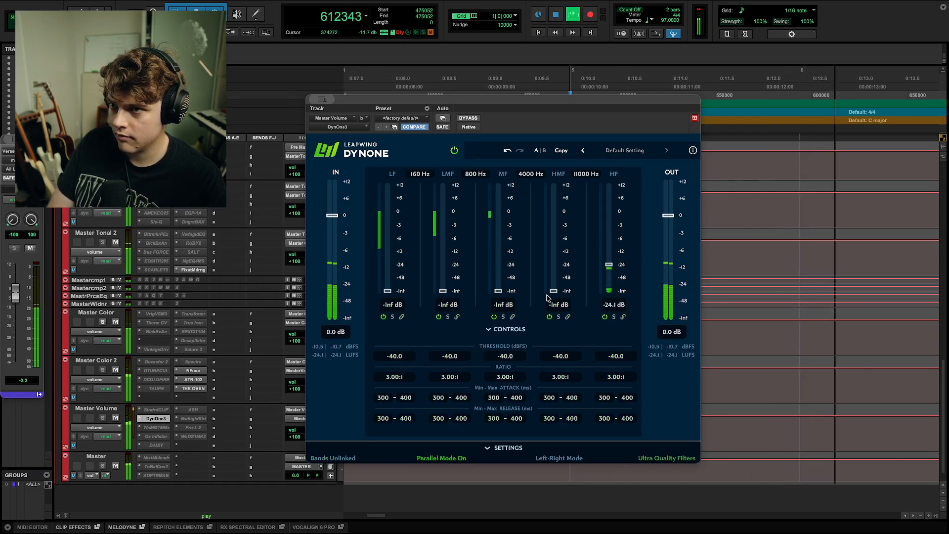
left_click_drag(556, 294, 562, 267)
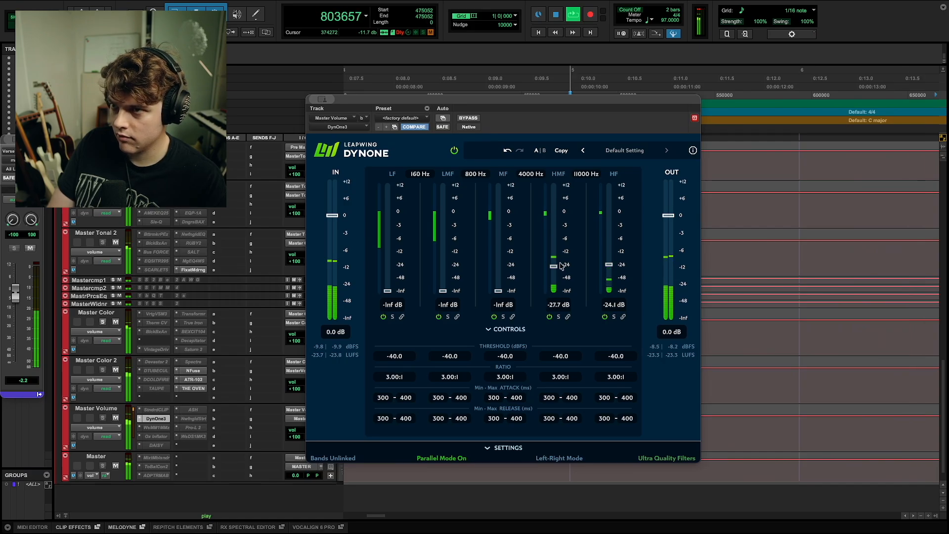
left_click_drag(498, 292, 499, 217)
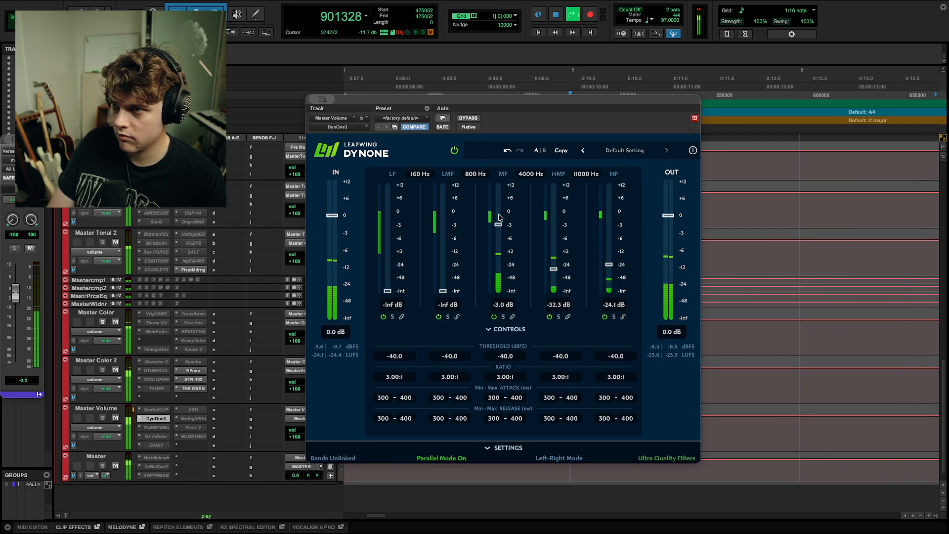
left_click_drag(498, 251, 499, 260)
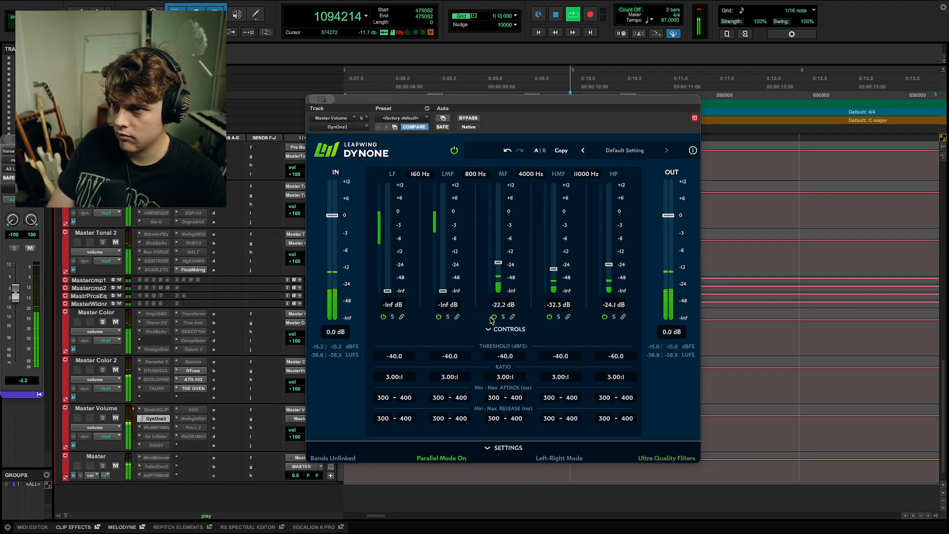
Blend in DynOne3's LMF and LF bands at low levels, stop playback, and close the plug-in.
left_click_drag(443, 290, 448, 178)
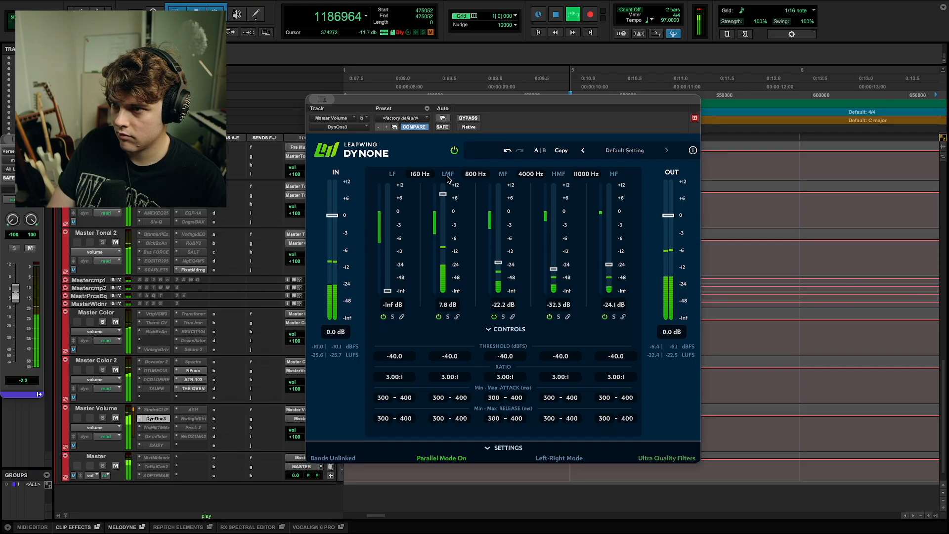
left_click_drag(446, 234, 446, 260)
left_click_drag(389, 290, 390, 263)
key("space")
left_click(157, 419)
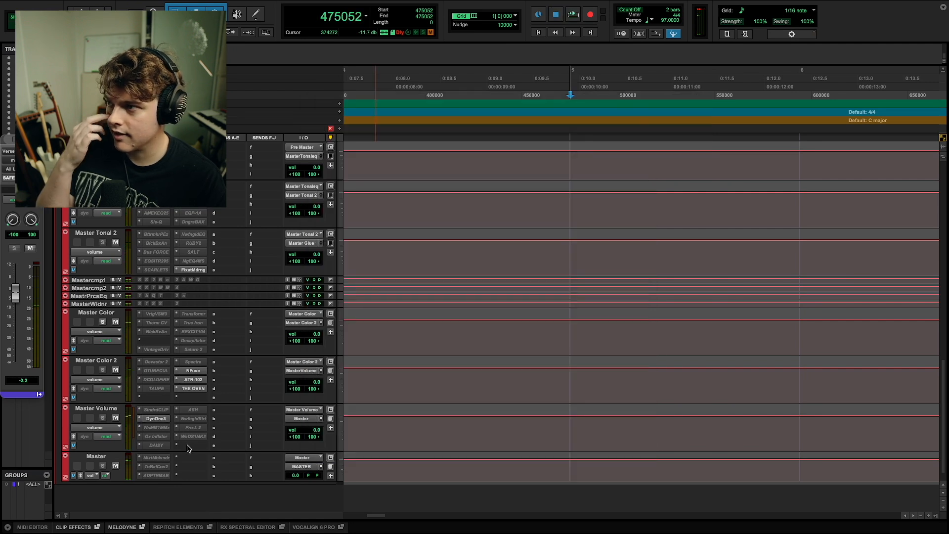
Go to the verb 1 effects track, enlarge it, and open its Seventh Heaven Professional reverb.
scroll(187, 447, "up", 5)
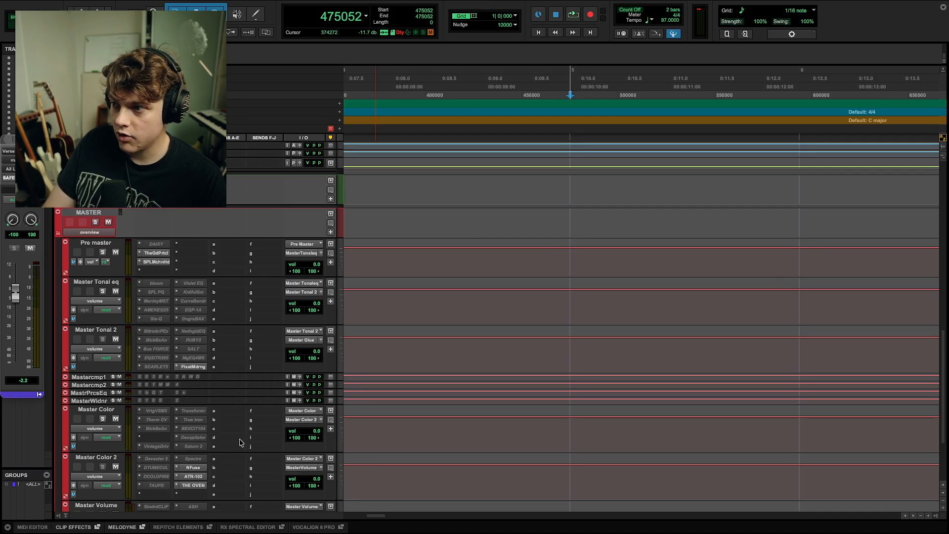
scroll(241, 443, "up", 10)
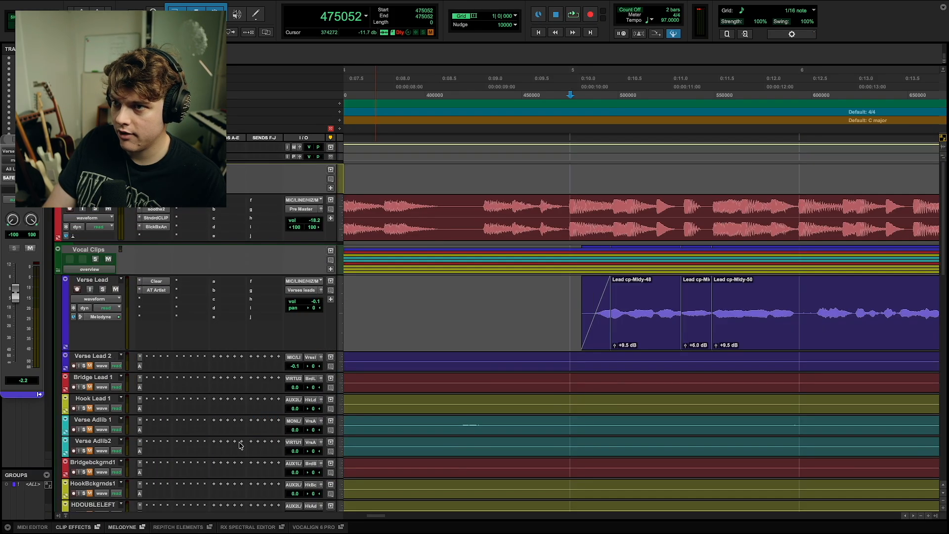
scroll(242, 350, "down", 10)
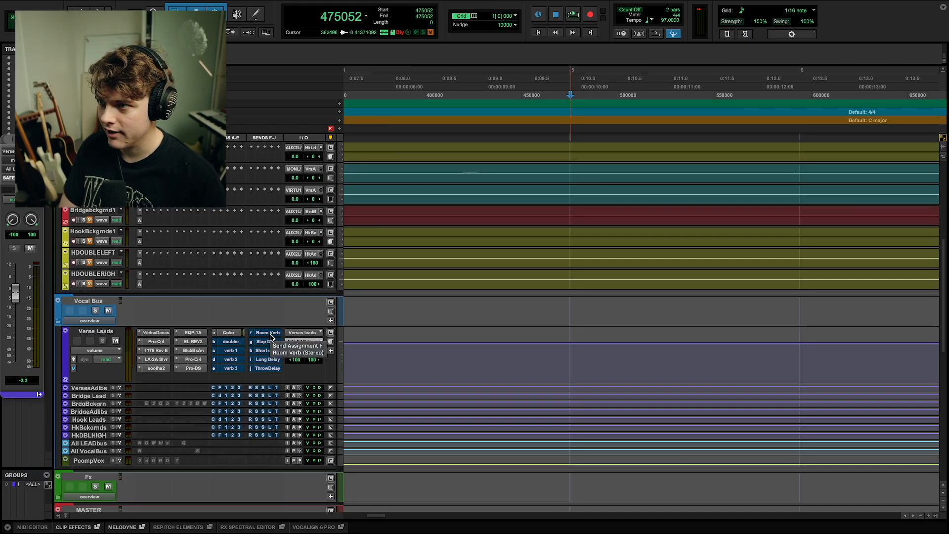
left_click(231, 350)
left_click_drag(92, 347, 92, 392)
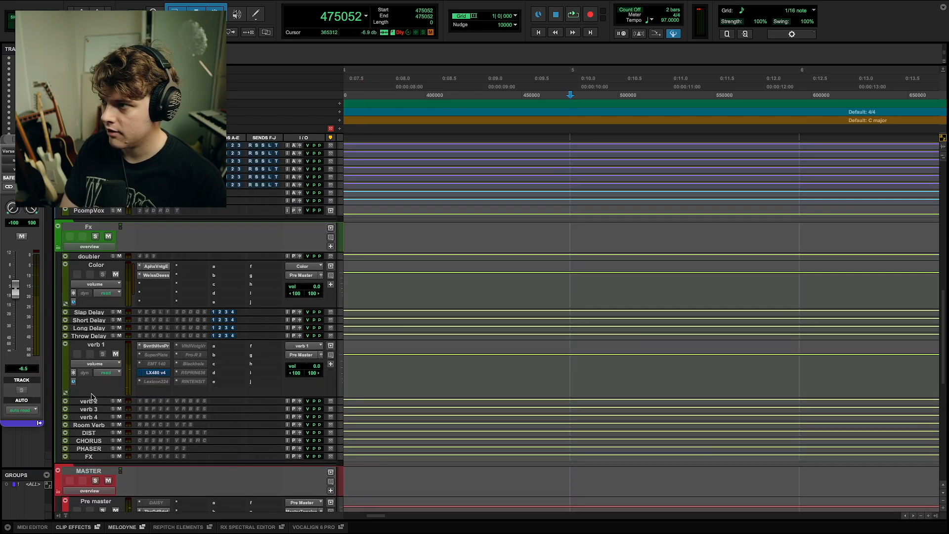
left_click(157, 346)
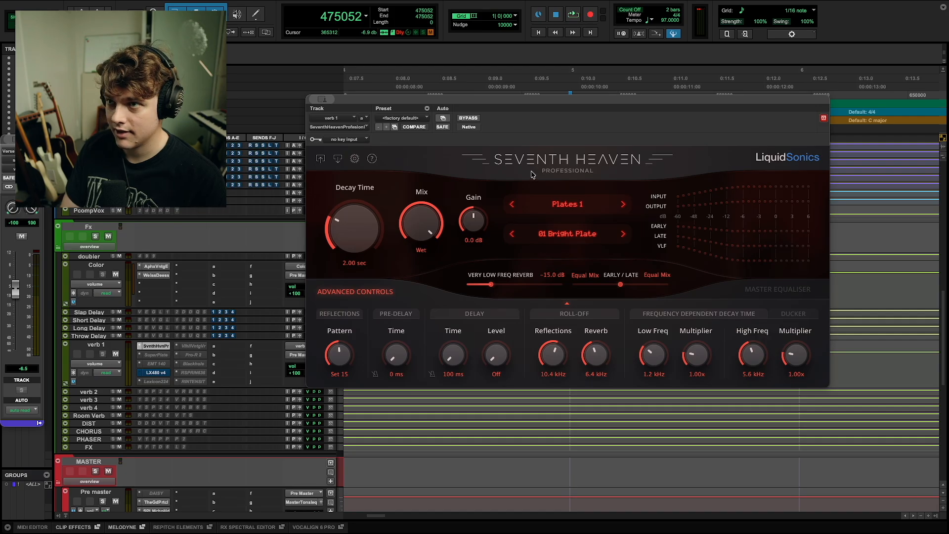
While auditioning the vocal, set Seventh Heaven's pre-delay to 18 ms and its decay time to 1.60 sec.
left_click_drag(563, 102, 572, 105)
key("space")
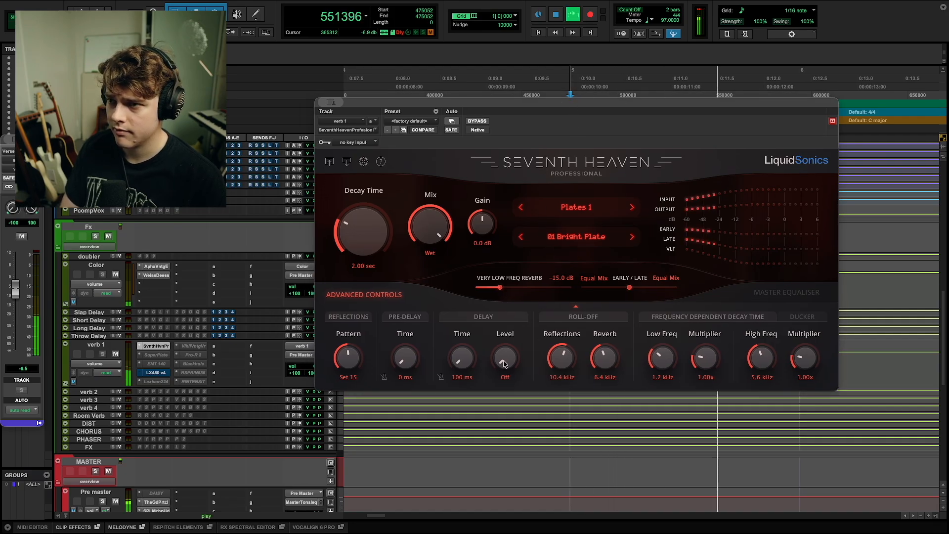
left_click_drag(404, 358, 405, 332)
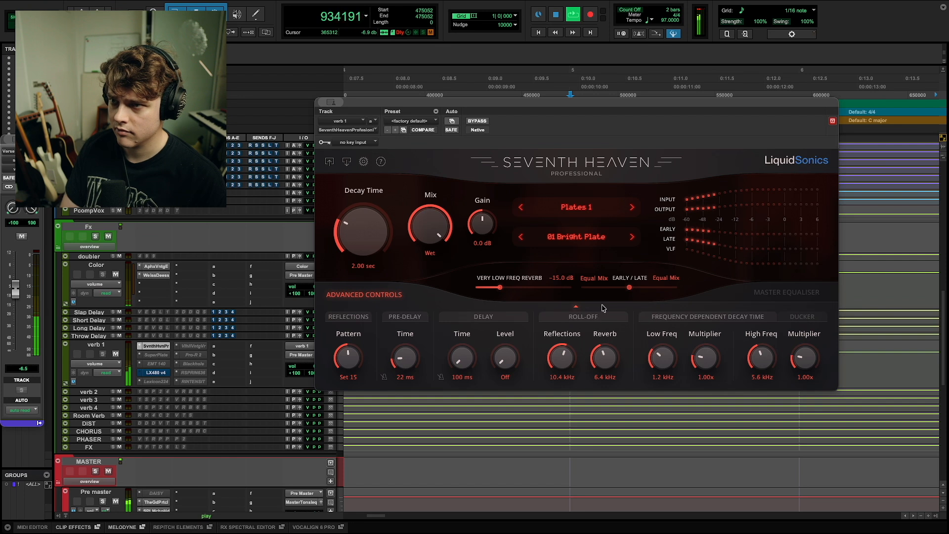
key("space")
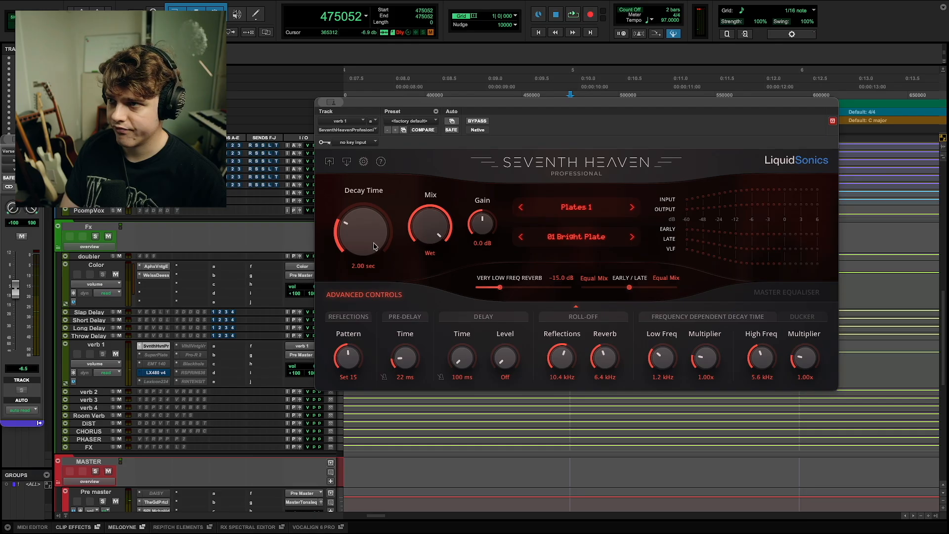
scroll(367, 252, "down", 1)
key("space")
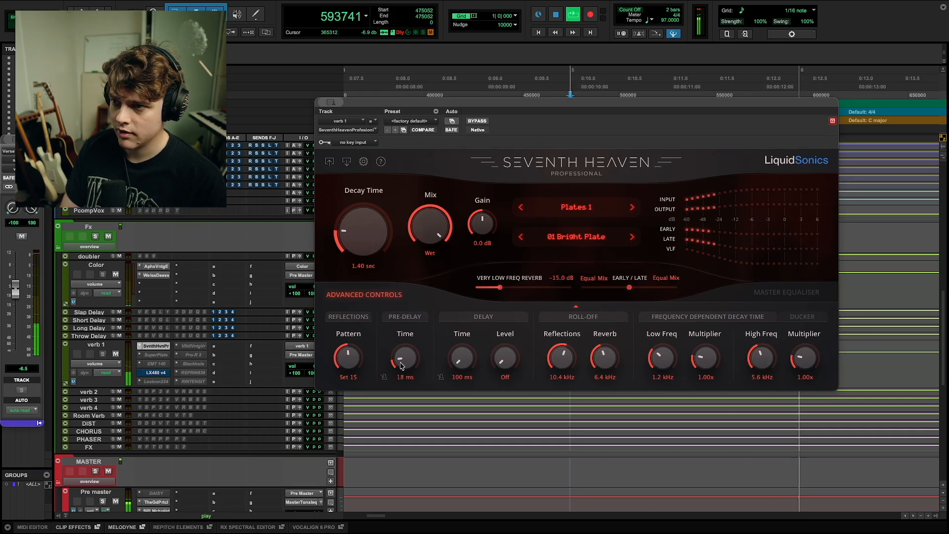
scroll(402, 355, "down", 4)
scroll(375, 249, "up", 2)
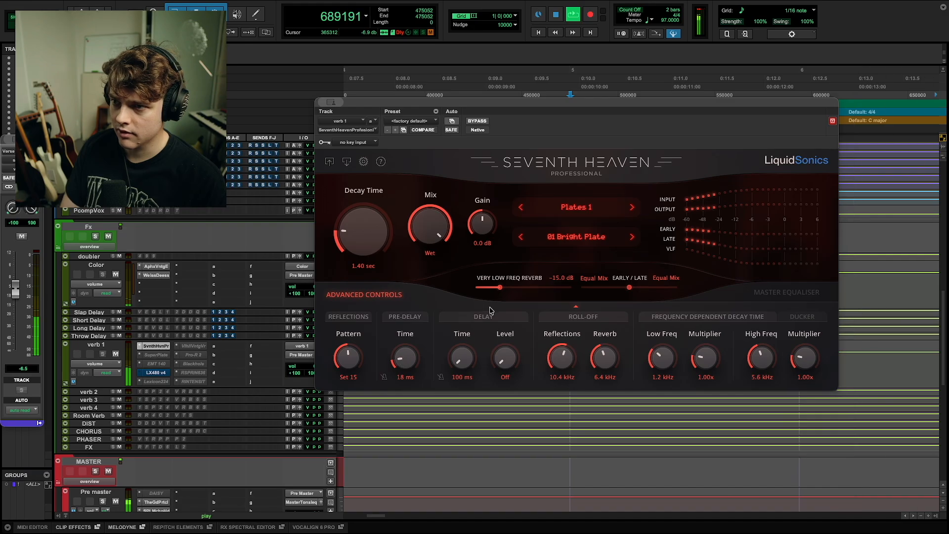
key("space")
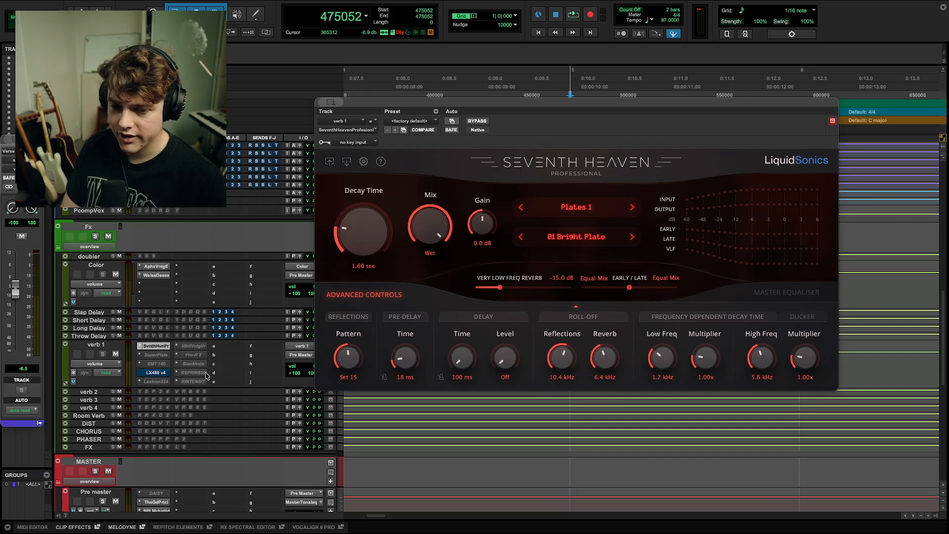
Insert FabFilter Pro-C 3 on verb 1 in place of Pro-R 2, with an external side chain keyed from the lead bus.
left_click(178, 355)
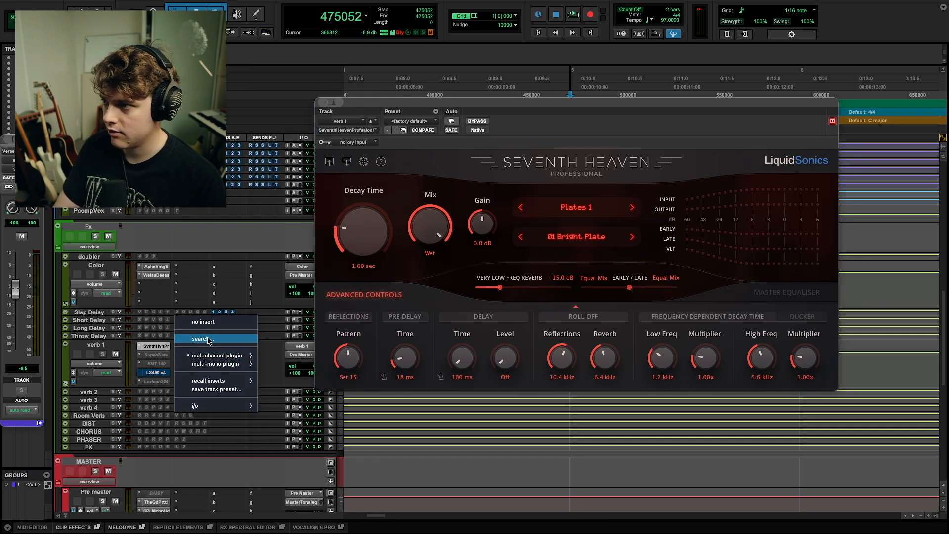
left_click(209, 340)
type("pro c")
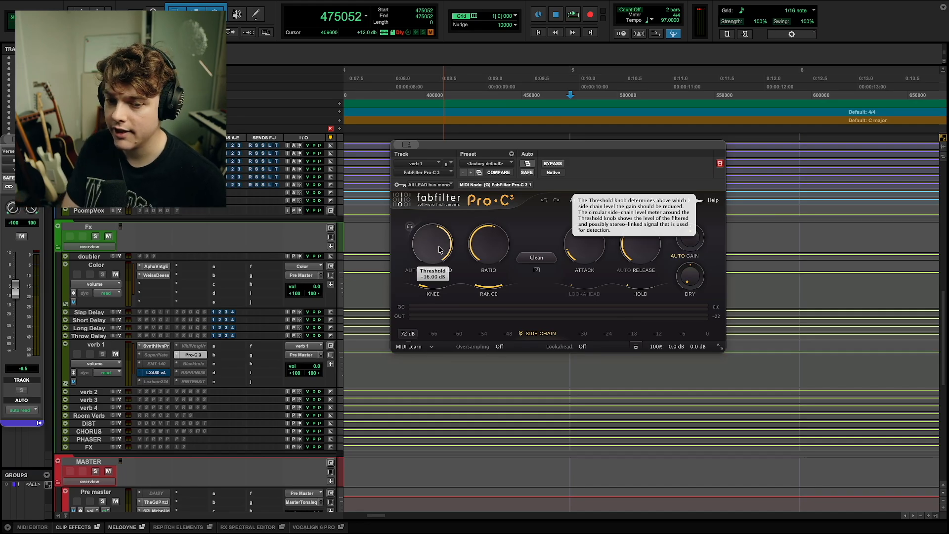
left_click(539, 333)
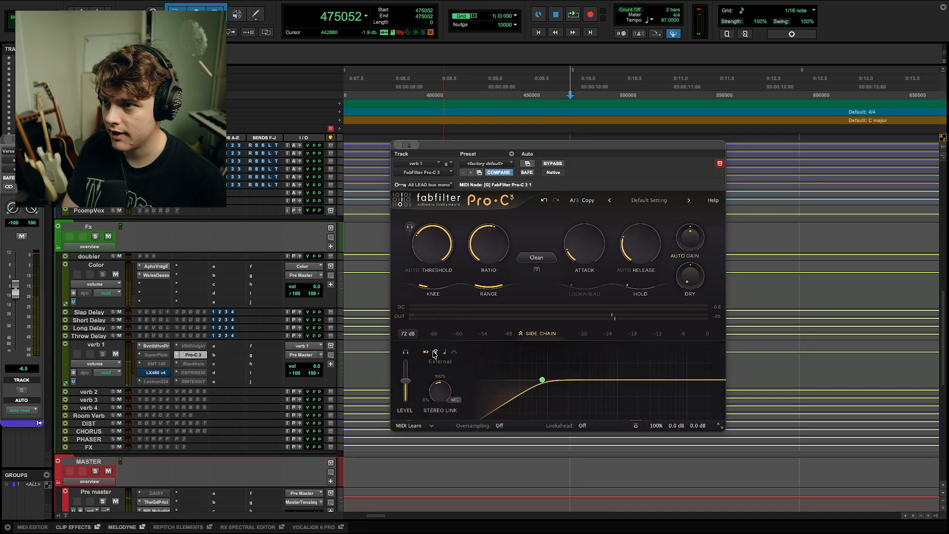
During playback, raise Pro-C 3's side-chain low-cut frequency slightly and try the threshold at -60 dB.
key("space")
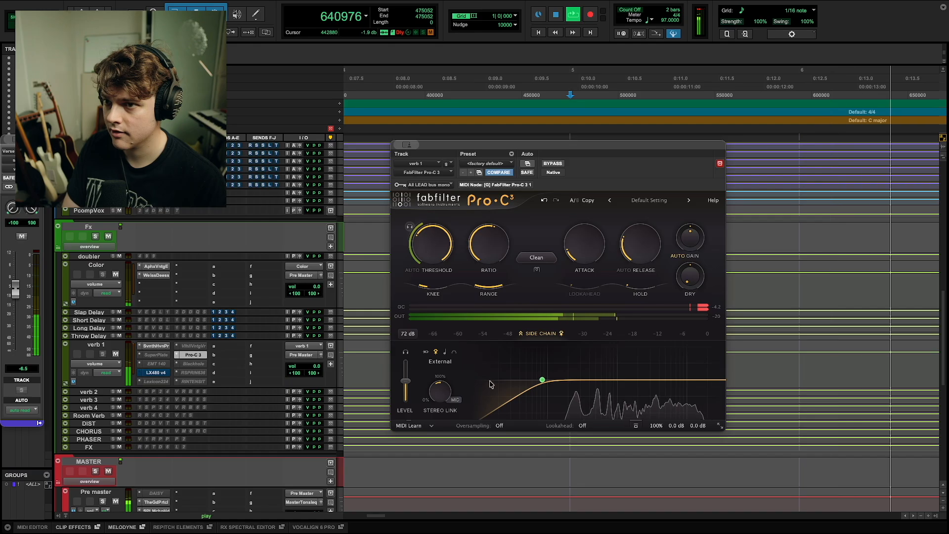
left_click_drag(542, 380, 555, 380)
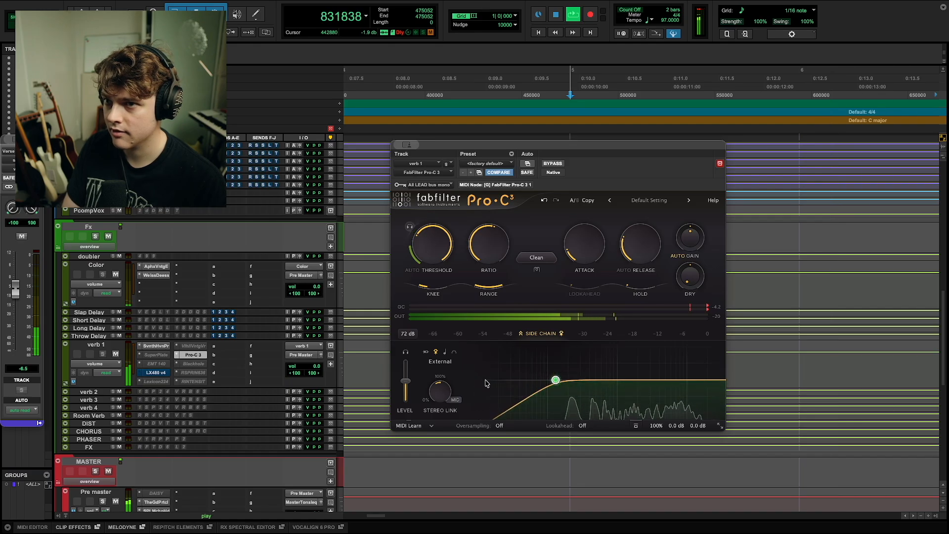
left_click_drag(431, 244, 428, 283)
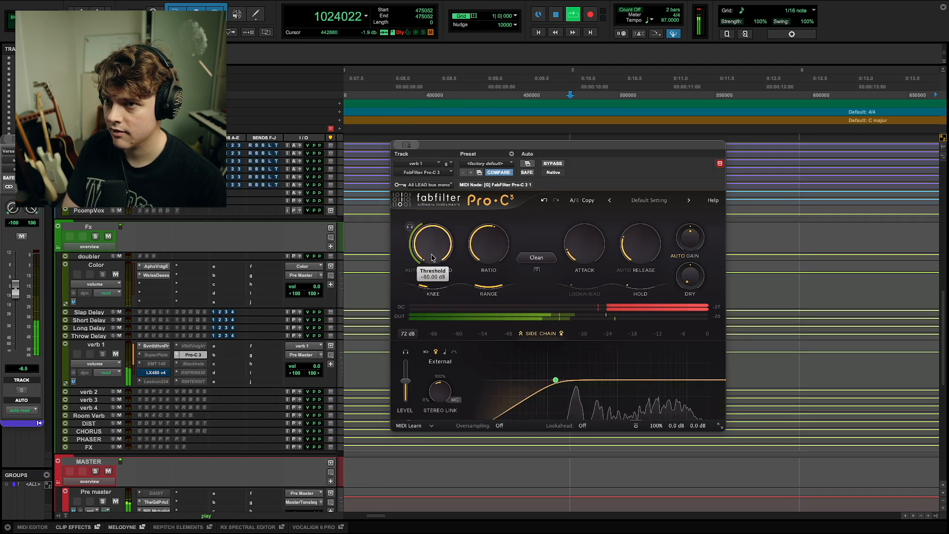
mouse_move(432, 258)
key("space")
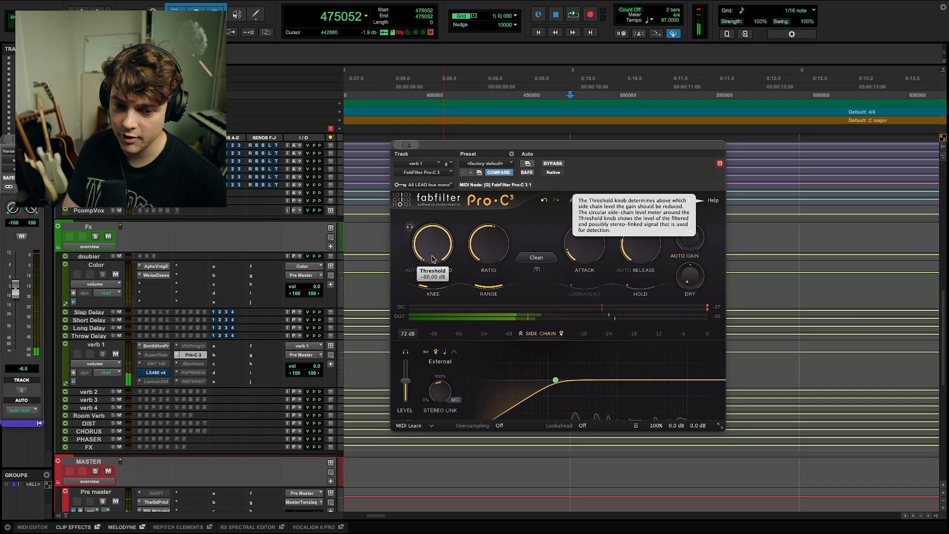
Set Pro-C 3's threshold to -36.26 dB and its attack to 32.58 ms during playback, and close the compressor.
key("space")
left_click_drag(431, 258, 439, 209)
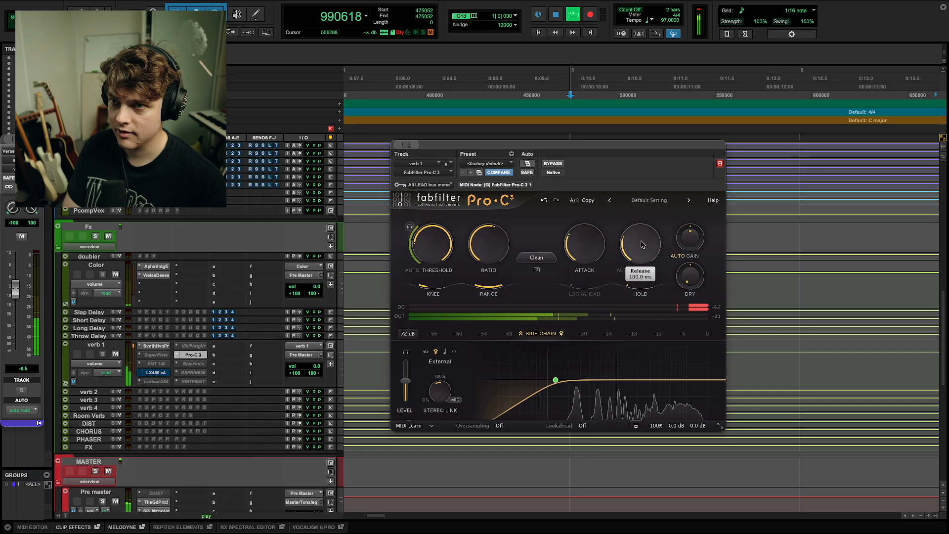
mouse_move(642, 244)
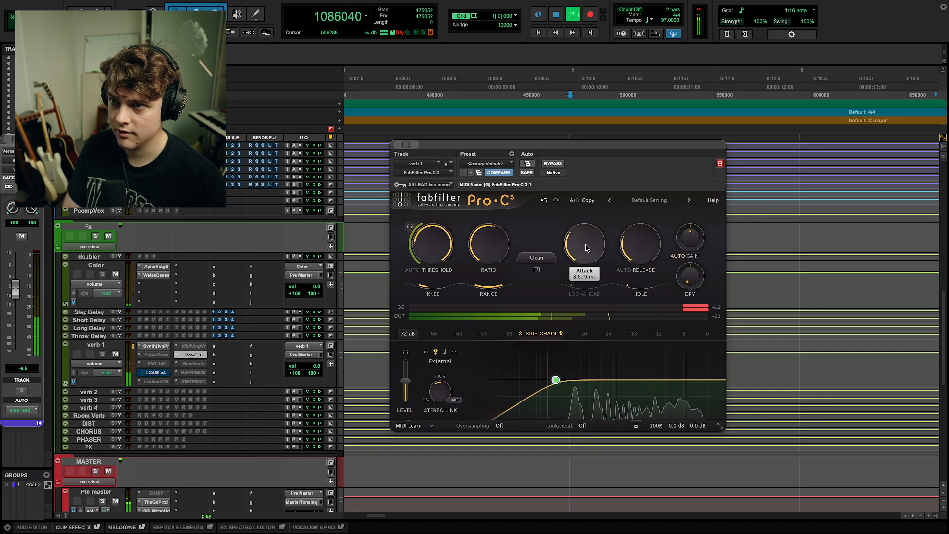
scroll(587, 244, "up", 5)
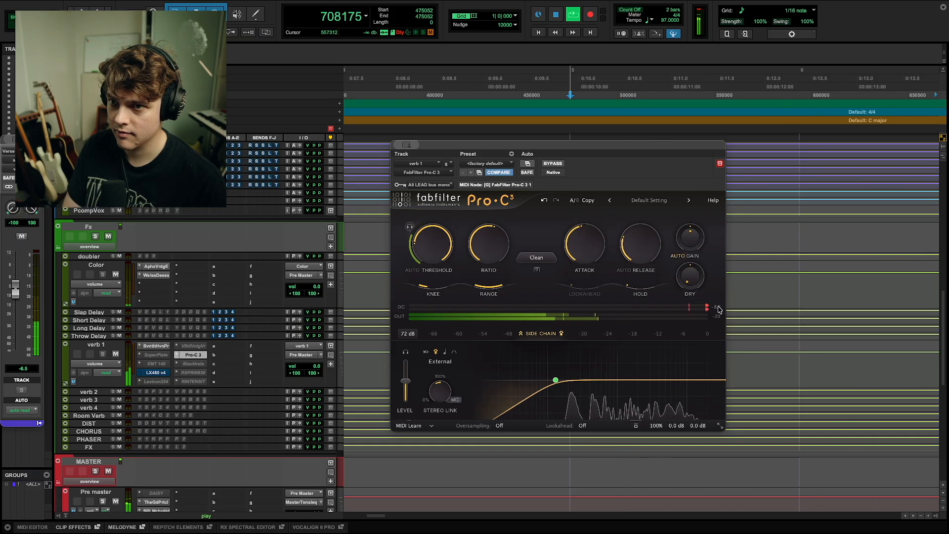
mouse_move(428, 241)
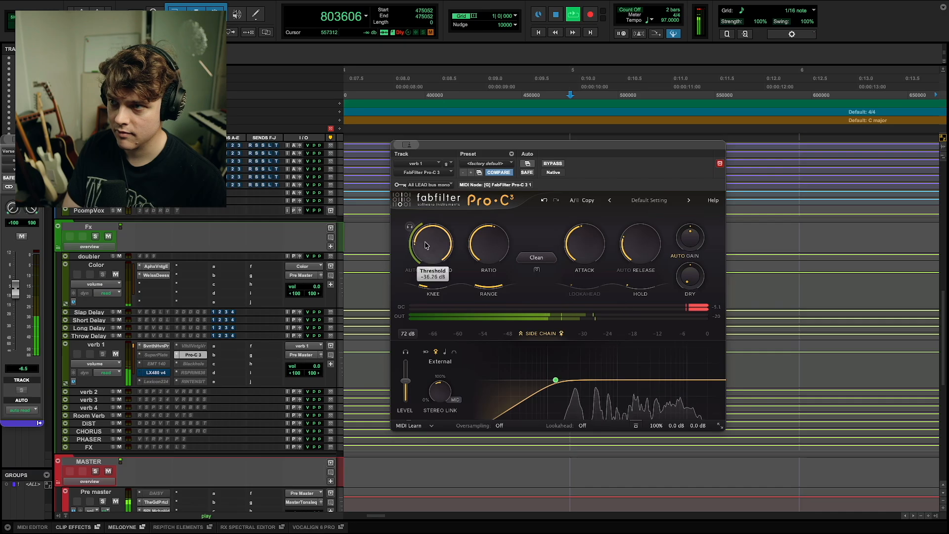
mouse_move(496, 246)
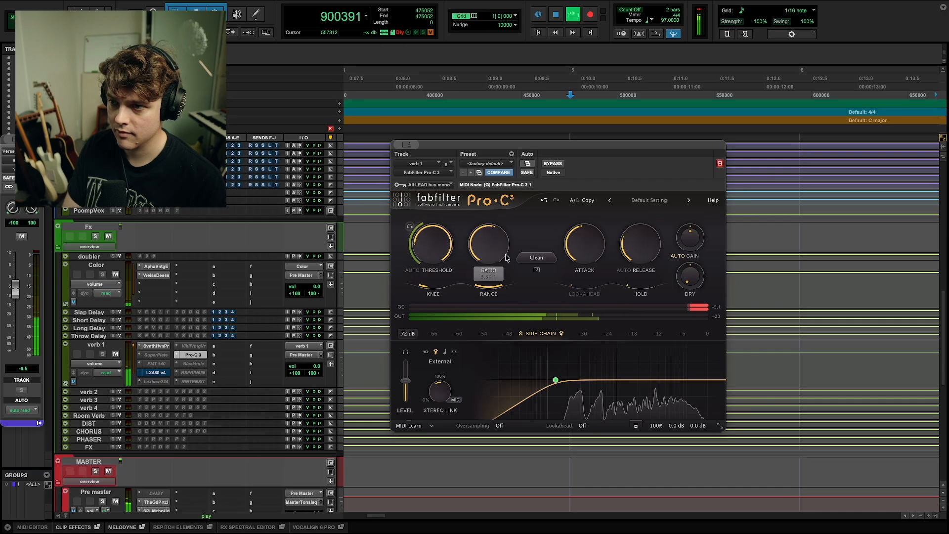
key("space")
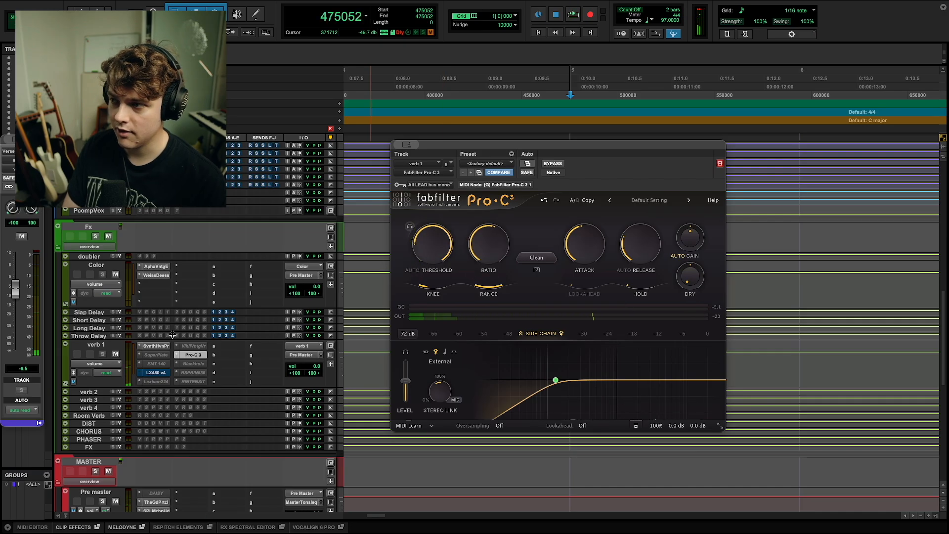
left_click(188, 356)
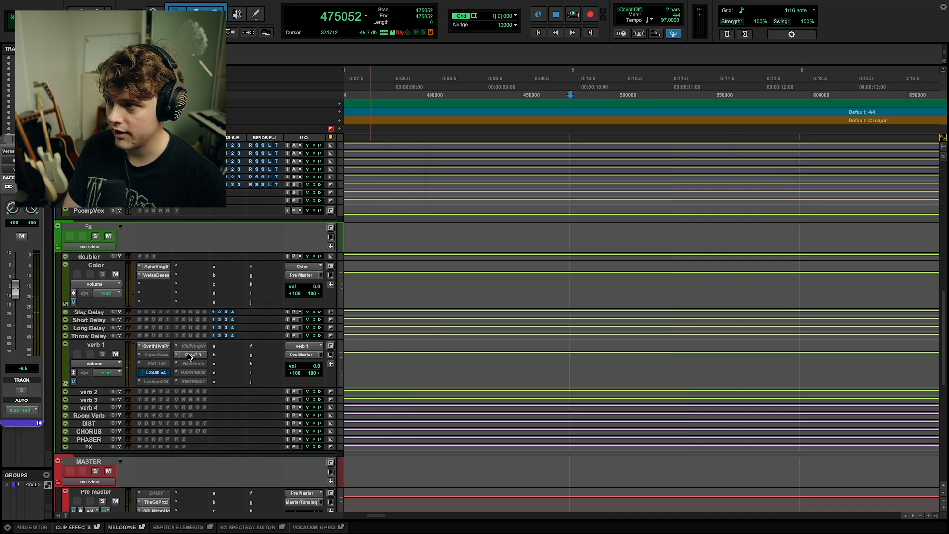
Replace the inactive EMT 140 insert on verb 1 with FabFilter Pro-Q 4 (stereo) and start playback.
left_click(140, 365)
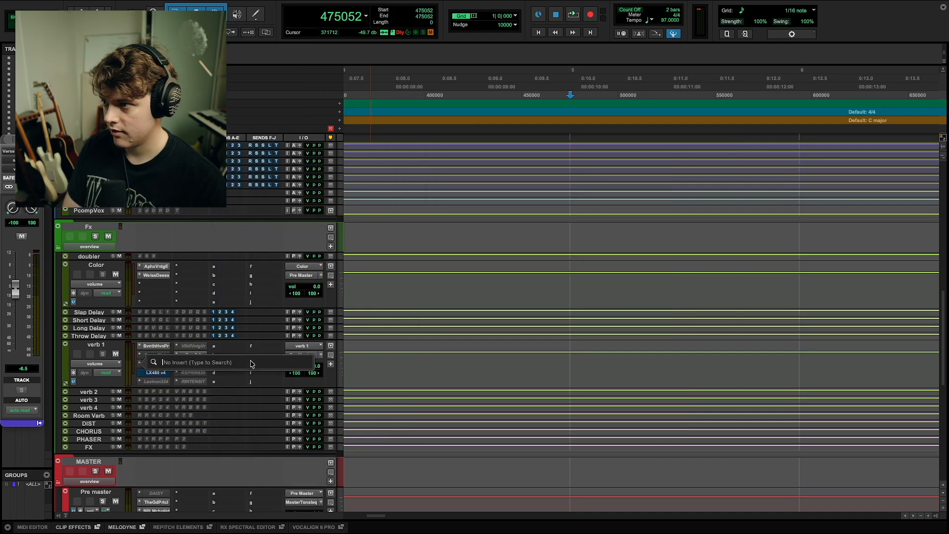
type("pro q")
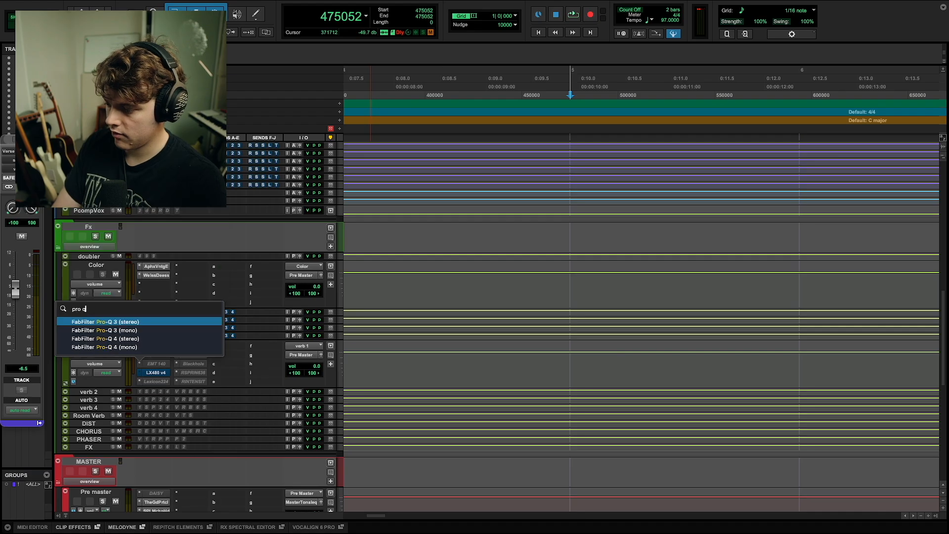
key("Down")
key("Down")
key("Return")
key("space")
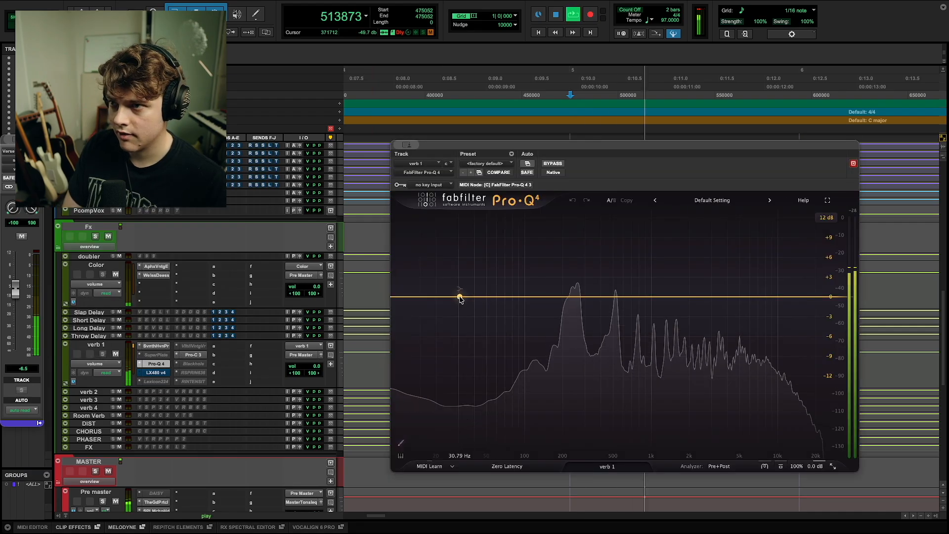
Filter the reverb in Pro-Q 4 with a 12 dB/oct low cut at 231.18 Hz and a 24 dB/oct high cut at 5977.8 Hz.
left_click(540, 298)
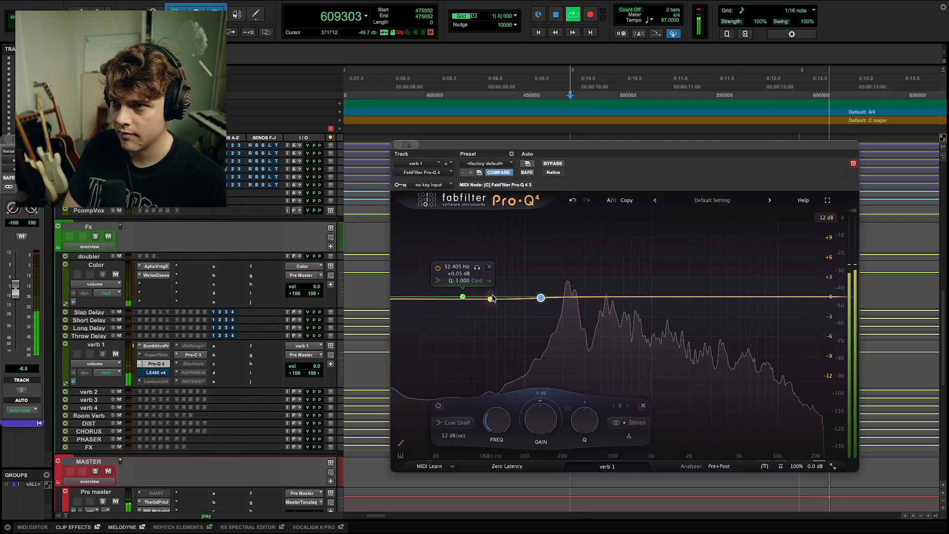
left_click_drag(539, 298, 520, 326)
left_click_drag(520, 446, 520, 433)
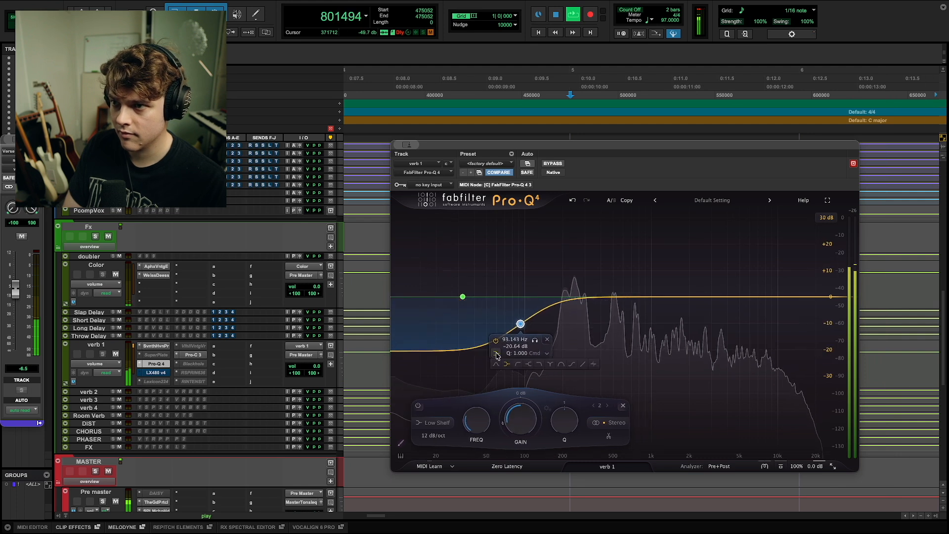
left_click(518, 365)
left_click_drag(520, 297, 570, 294)
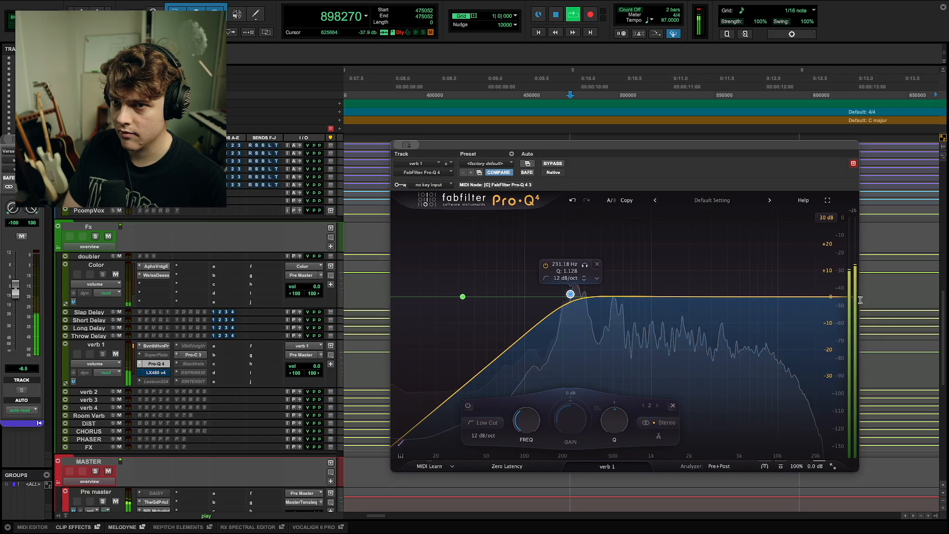
left_click_drag(836, 296, 748, 303)
scroll(749, 290, "up", 1)
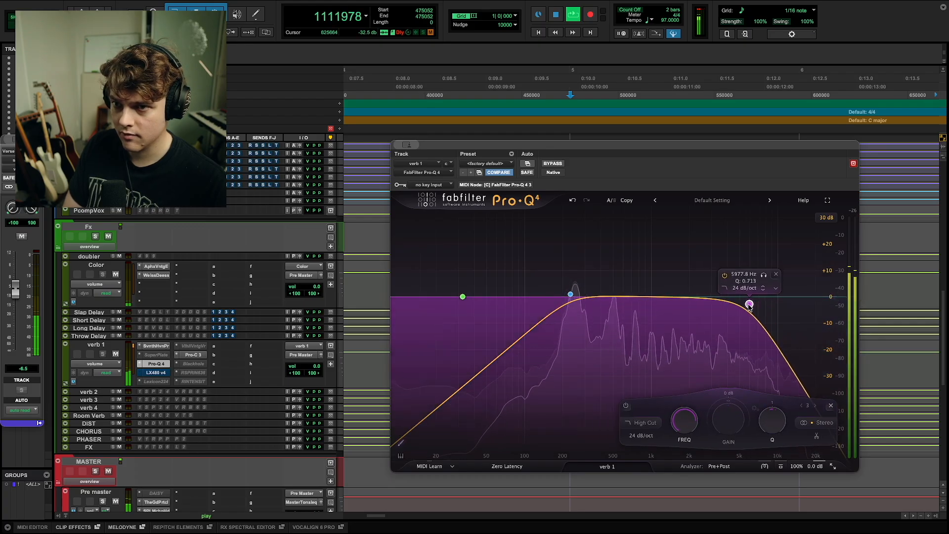
Refine Pro-Q 4 with the low cut at 395.71 Hz, a gentle upper-mid boost and a slightly higher high cut, and stop playback.
left_click(192, 356)
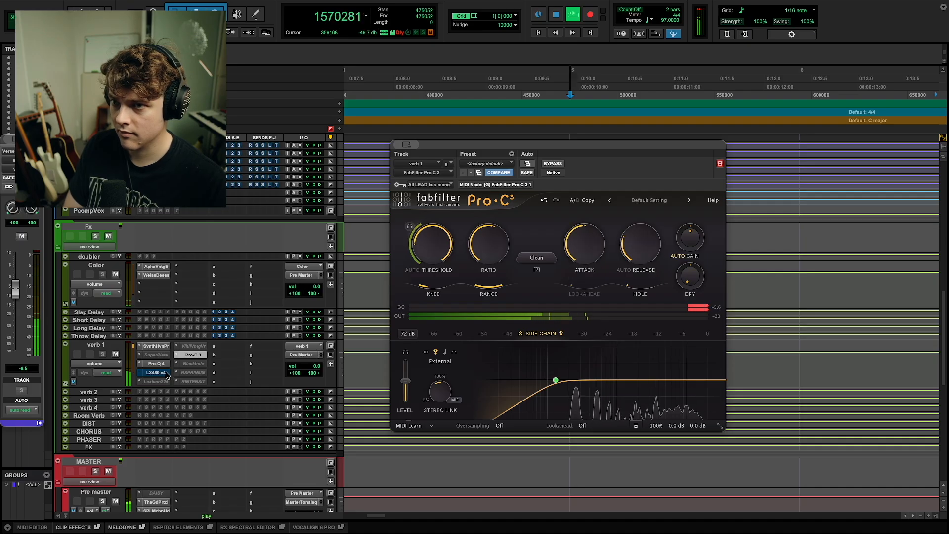
left_click(156, 363)
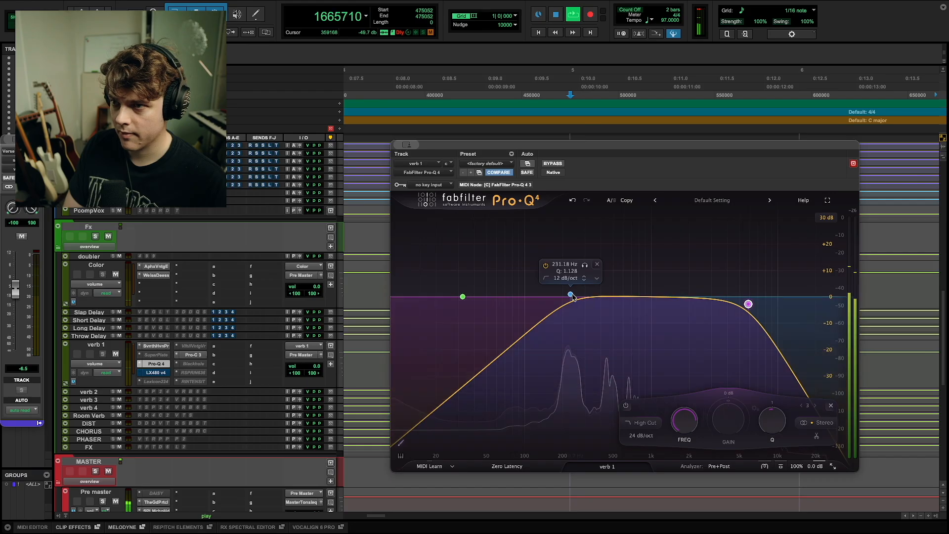
left_click_drag(595, 291, 604, 291)
left_click_drag(684, 296, 765, 304)
left_click(602, 291)
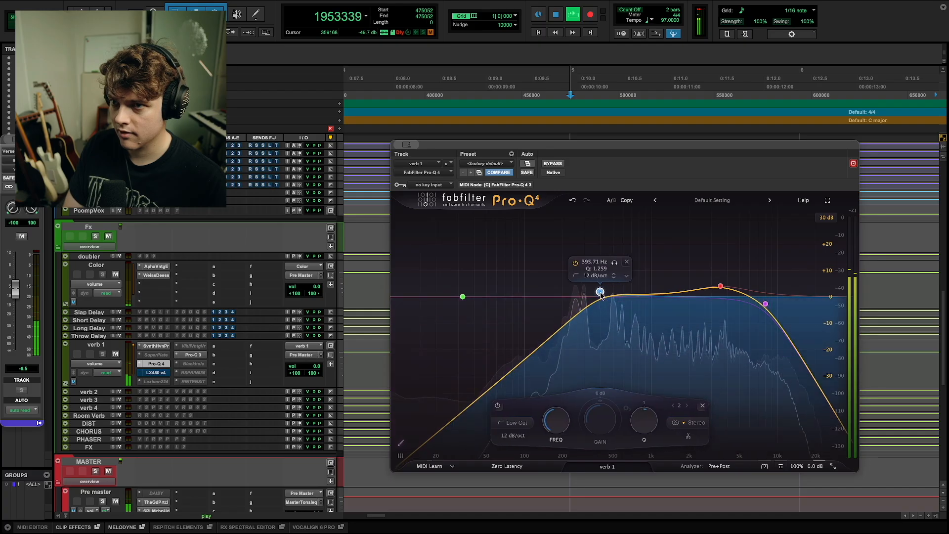
left_click_drag(752, 303, 747, 303)
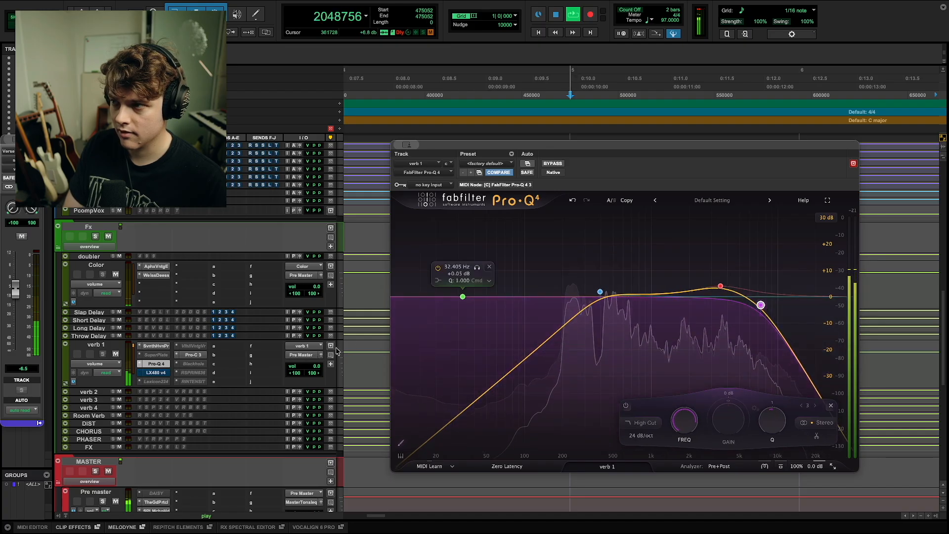
key("space")
Reopen Seventh Heaven, set its decay time to 1.45 sec, and lower the verse vocal's send level to -13.7 dB during playback.
left_click(156, 345)
left_click_drag(16, 291, 16, 307)
key("space")
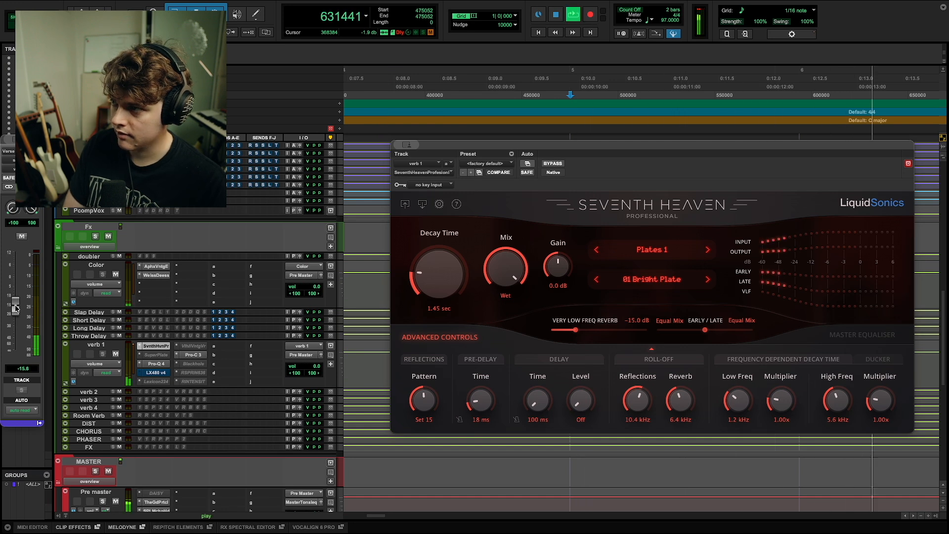
left_click_drag(16, 308, 15, 310)
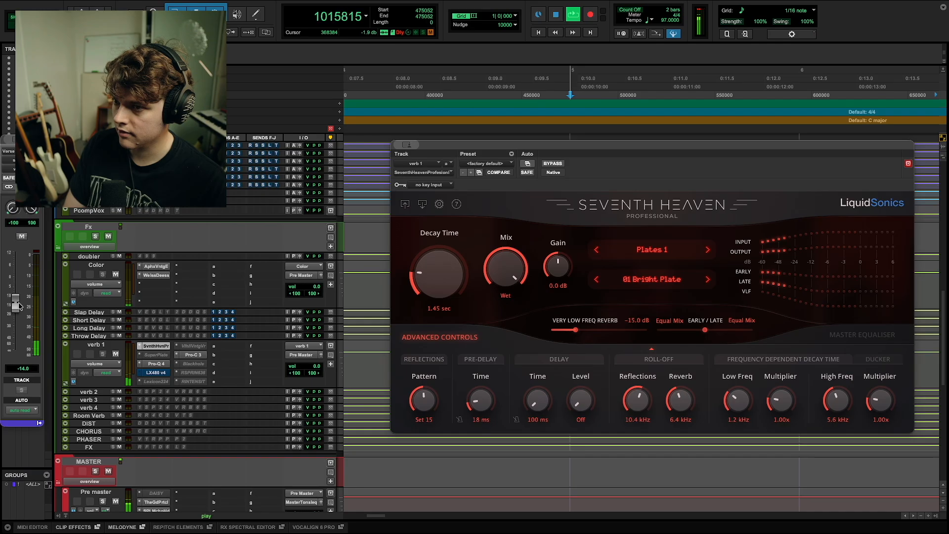
key("space")
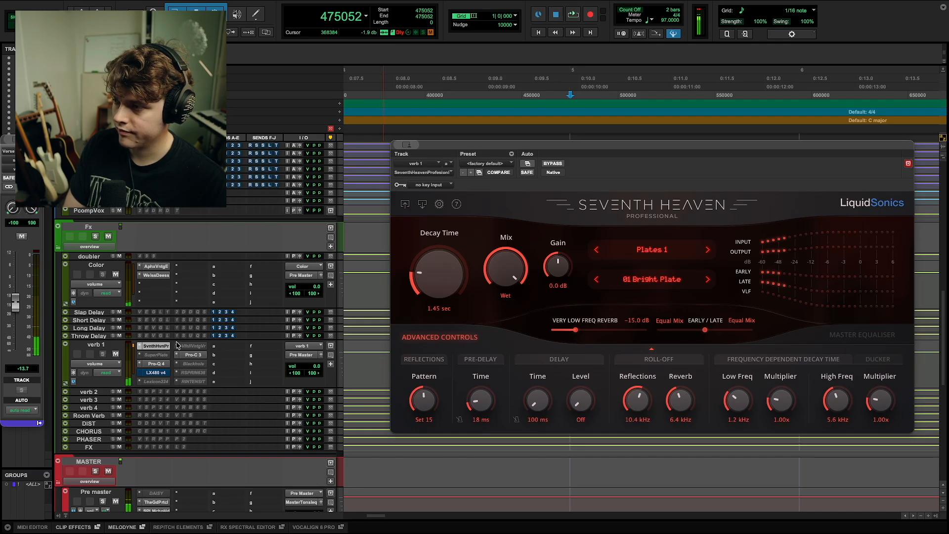
Open the Pro-C 3 sidechain compressor on verb 1, adjust its attack slightly and toggle playback.
left_click(192, 353)
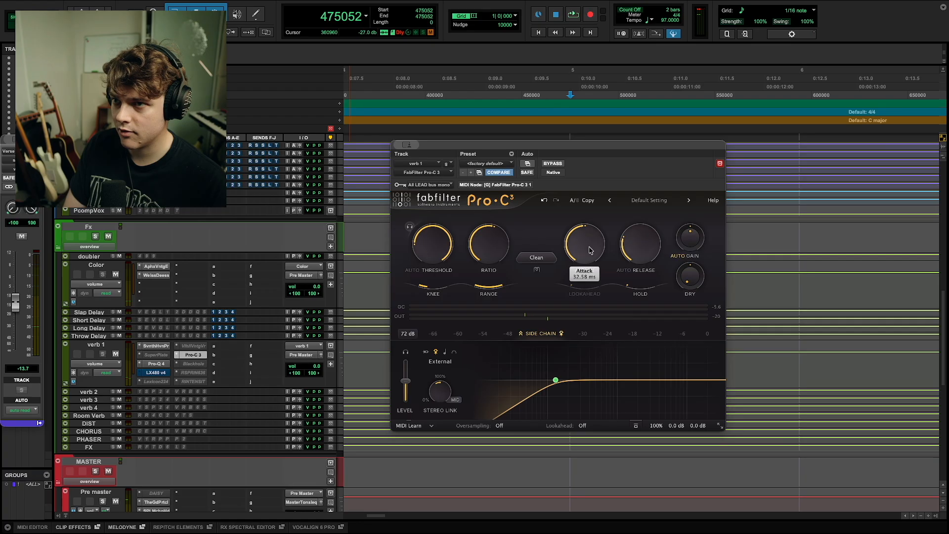
left_click_drag(592, 227, 588, 238)
key("space")
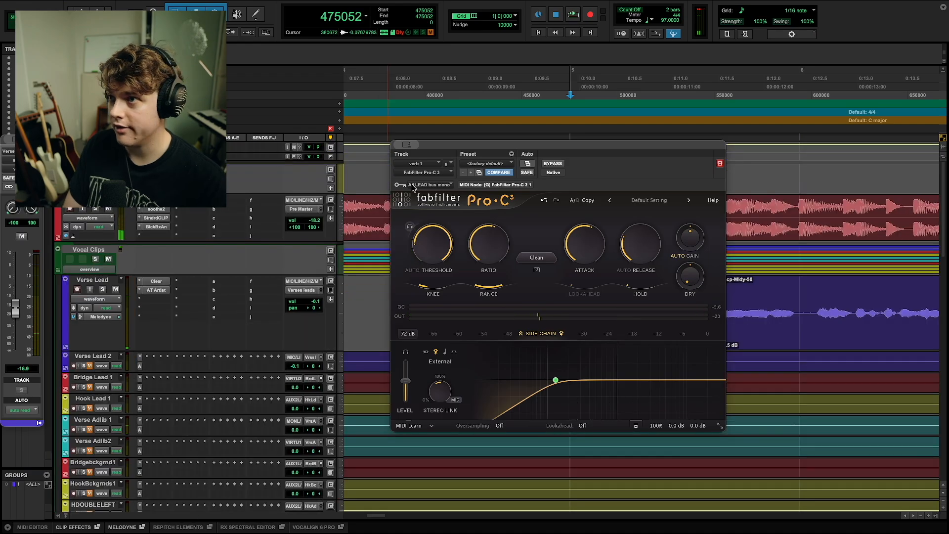
Lower the Verse Leads send to verb 1 to -19.3 dB while listening to the vocal in playback.
scroll(179, 332, "down", 10)
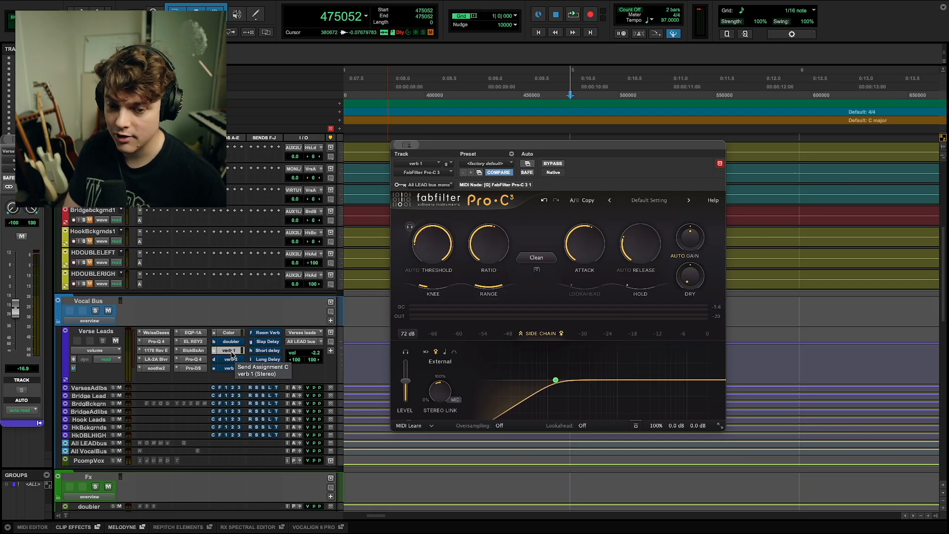
key("space")
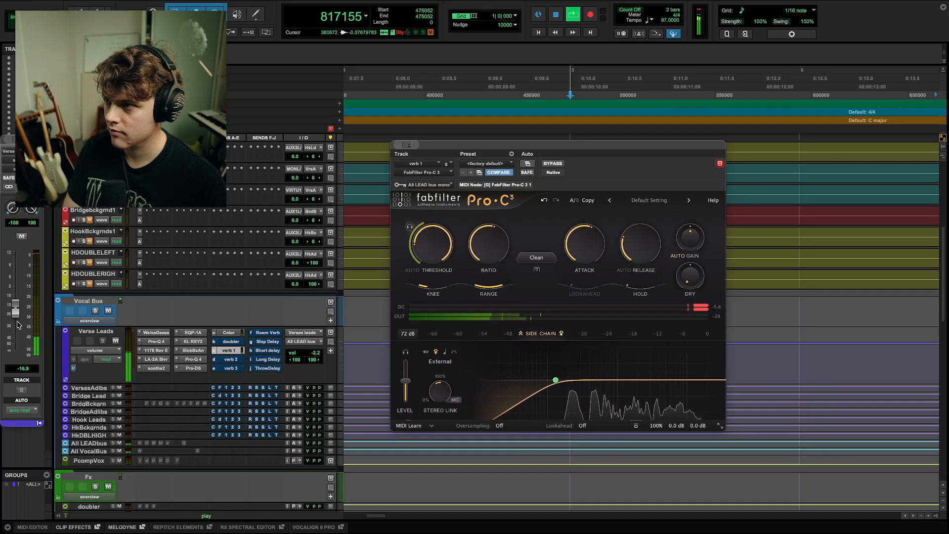
key("space")
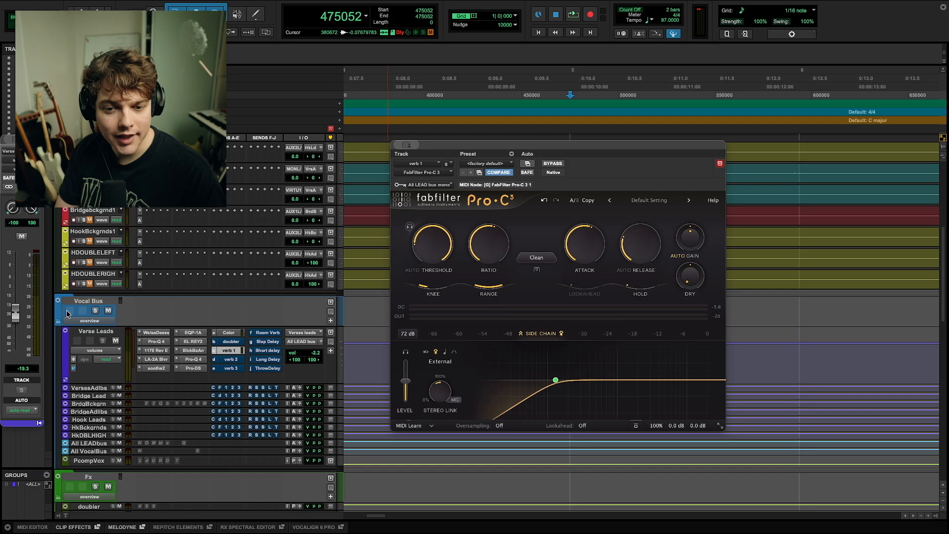
Audition the reverb in short playback passes and trim the Verse Leads send to verb 1 to -19.5 dB.
key("space")
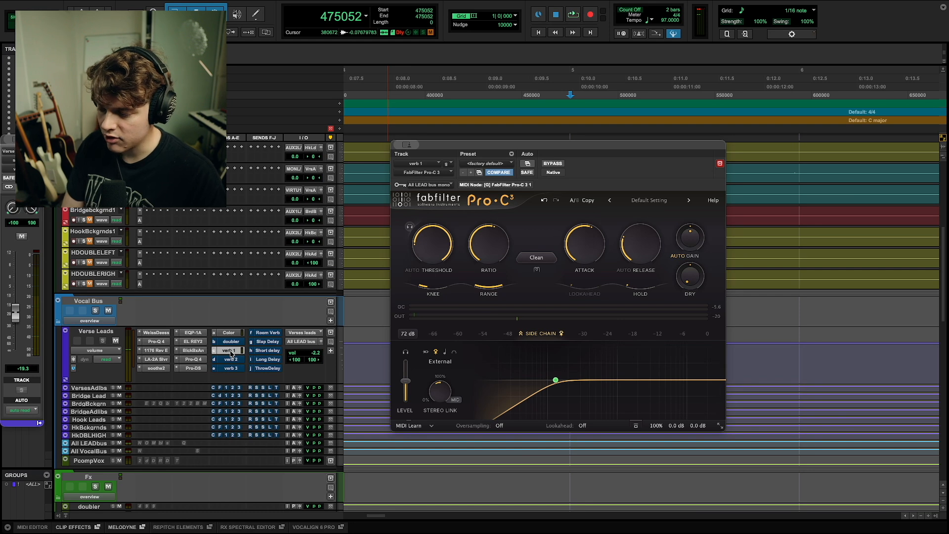
key("space")
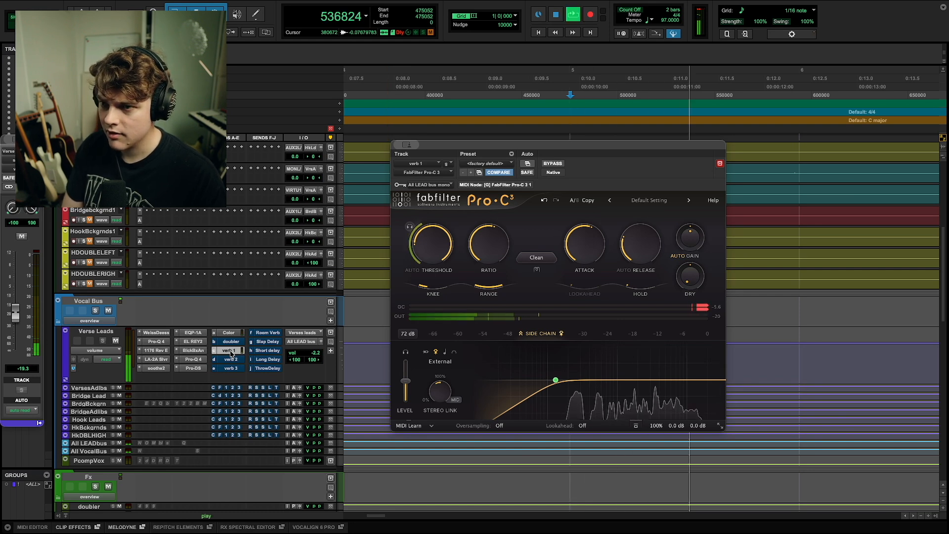
key("space")
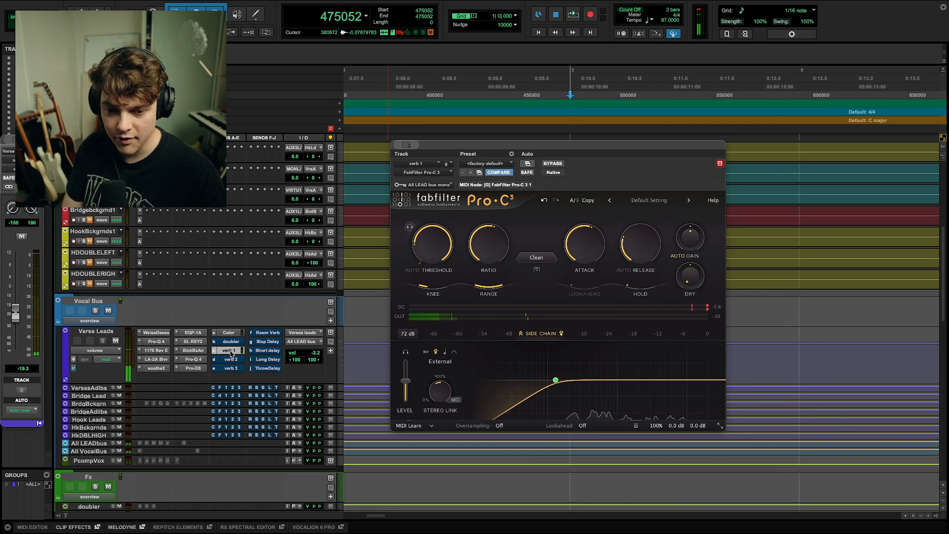
key("space")
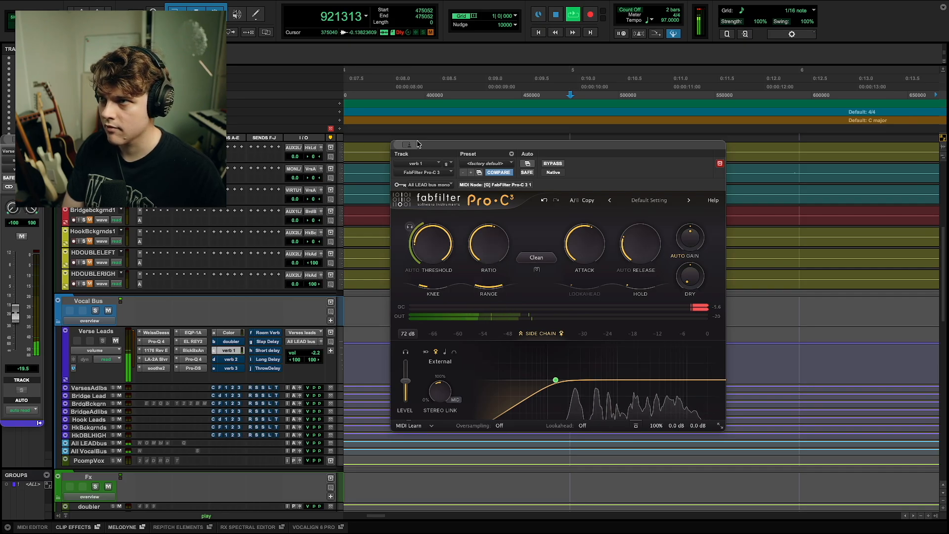
left_click_drag(417, 144, 424, 142)
key("space")
Reopen Seventh Heaven on verb 1, set its decay time to 1.65 sec during playback, and close it.
scroll(82, 352, "down", 15)
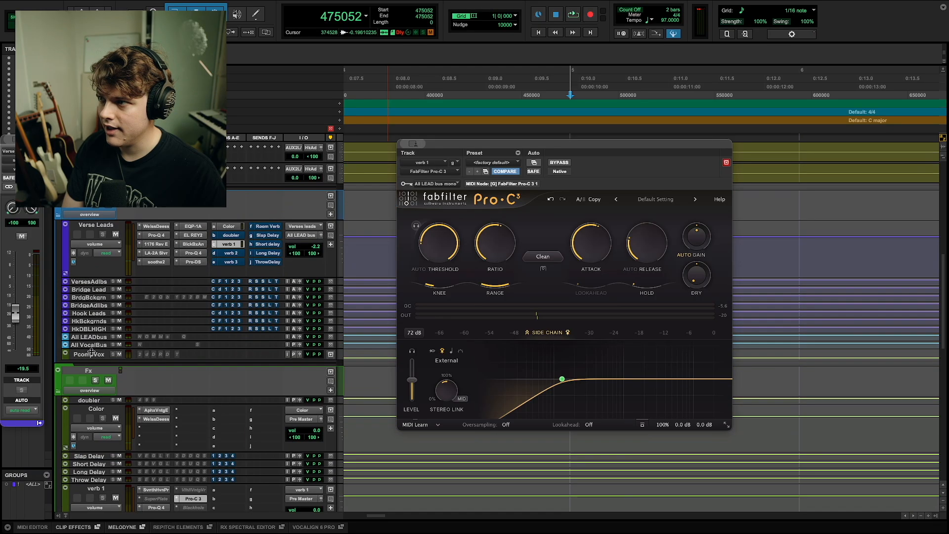
left_click(156, 228)
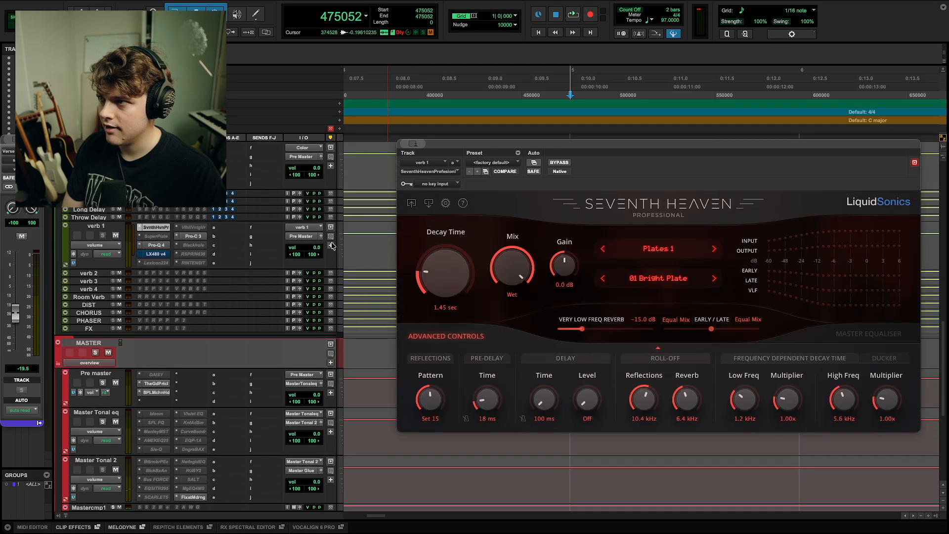
key("space")
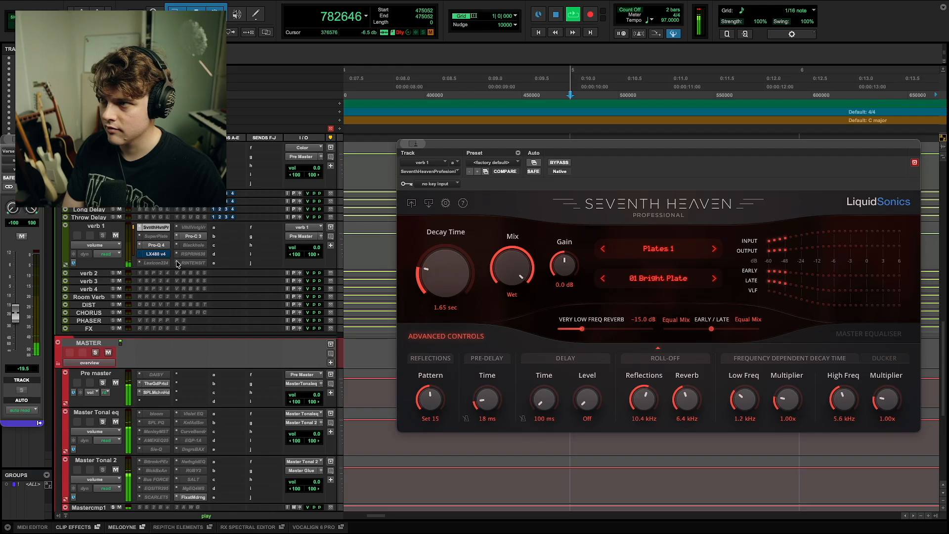
left_click_drag(451, 145, 448, 162)
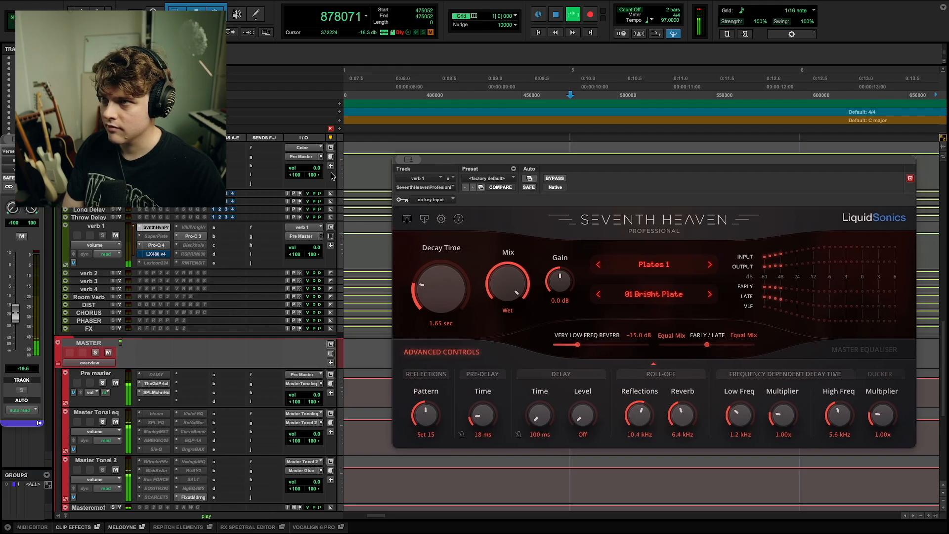
left_click(159, 228)
key("space")
Replace the inactive ValhallaVintageVerb insert on verb 1 with AIR Multi-Chorus (stereo).
scroll(178, 307, "up", 3)
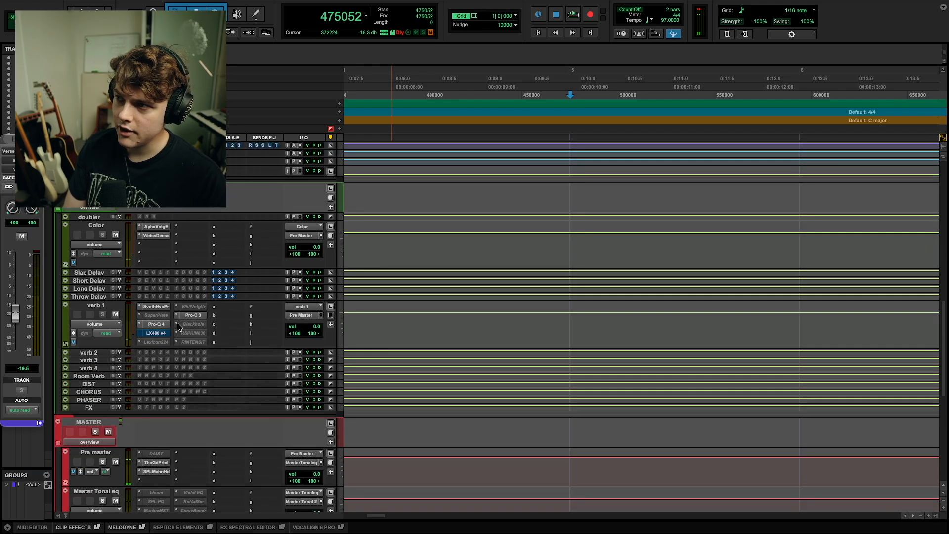
left_click(178, 310)
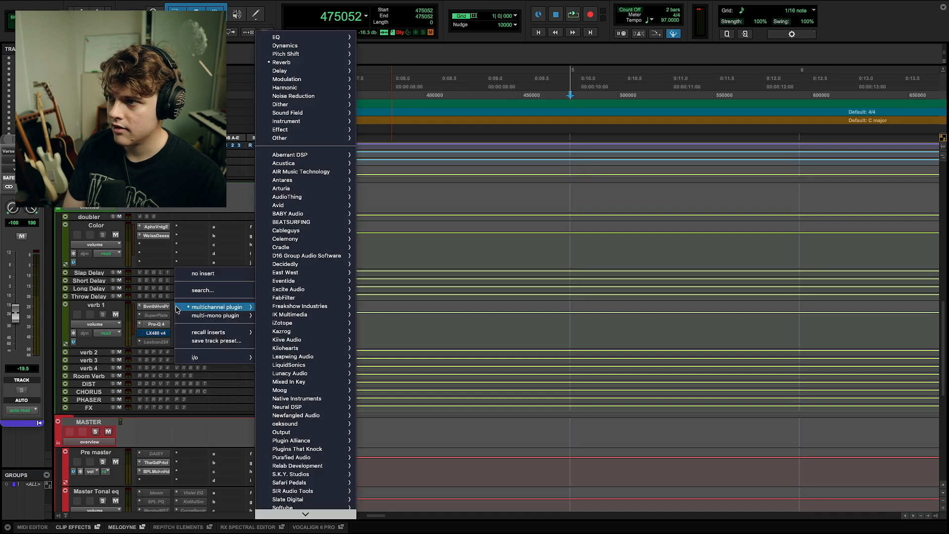
left_click(205, 292)
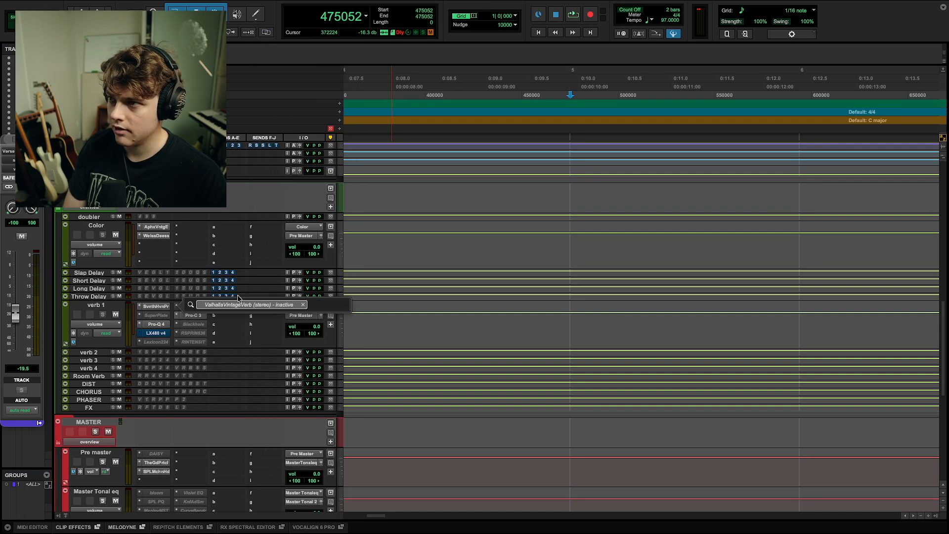
key("BackSpace")
type("chorus")
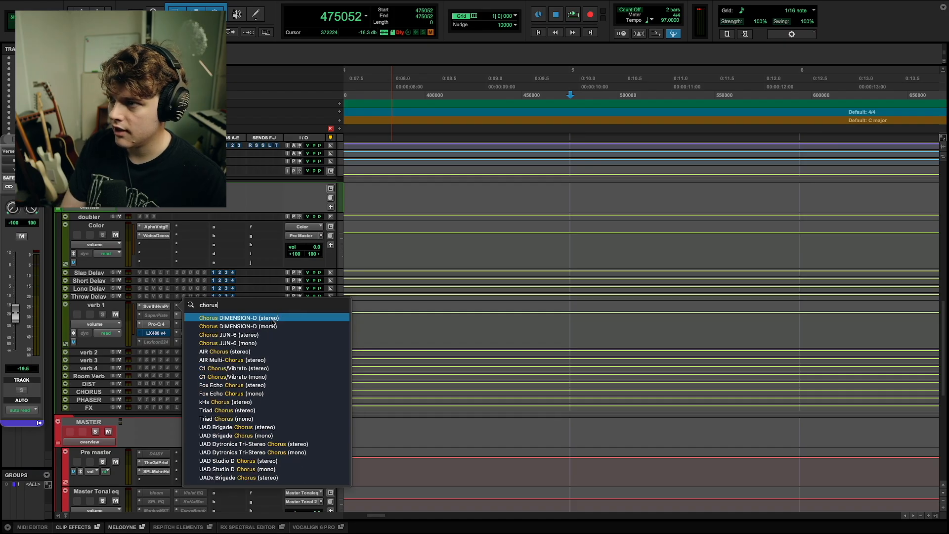
key("Escape")
Set the Multi-Chorus mix to 20% during playback, comparing the reverb with the chorus bypassed and active.
key("space")
mouse_move(570, 275)
left_mouse_down()
mouse_move(568, 293)
mouse_move(569, 272)
left_mouse_up()
scroll(360, 292, "up", 20)
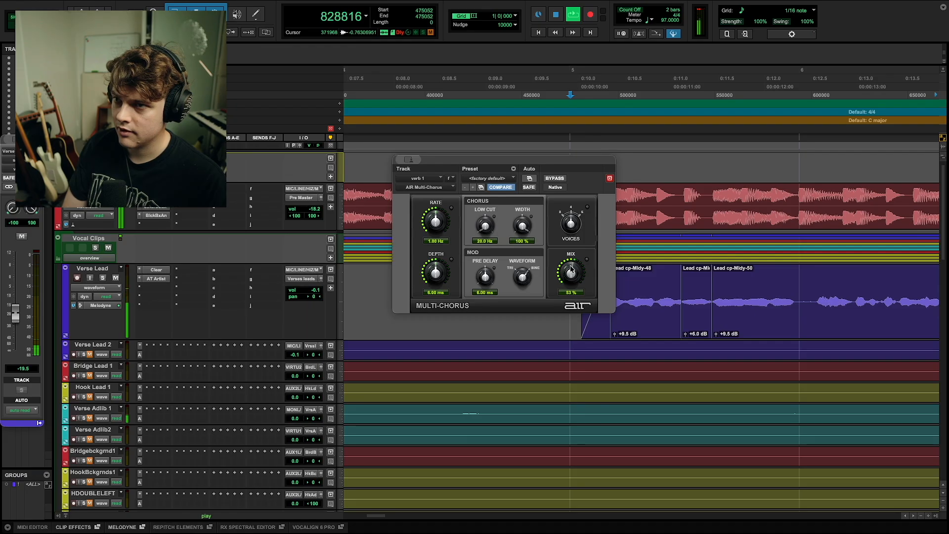
scroll(212, 339, "down", 20)
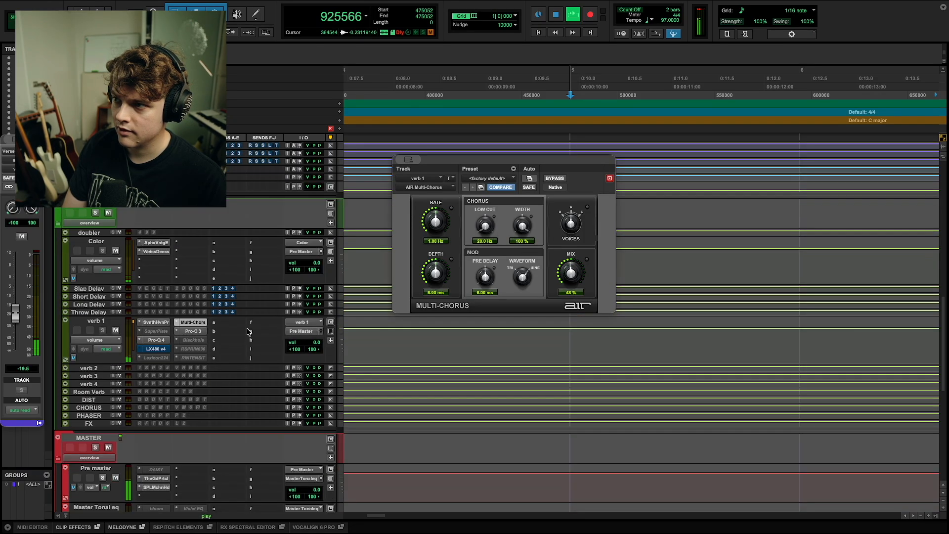
left_click(190, 299, "super")
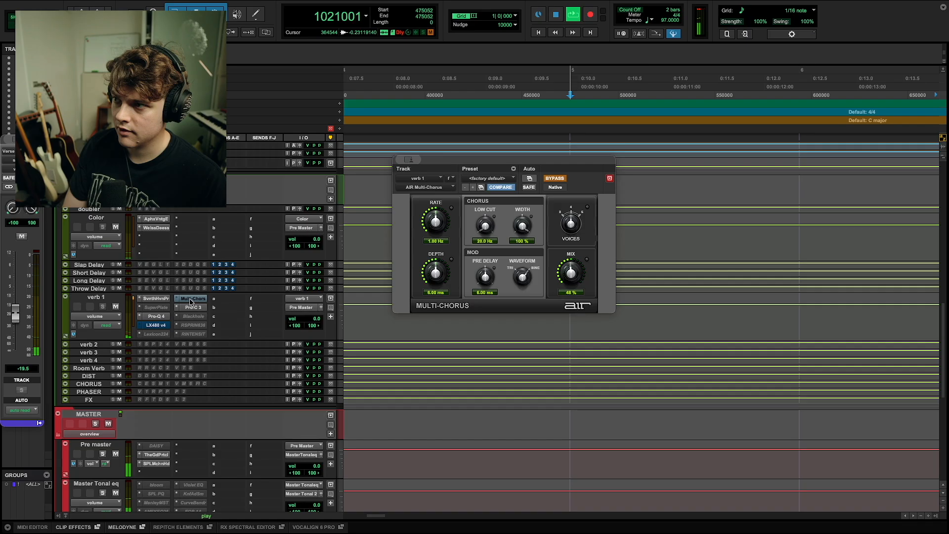
left_click(190, 299, "super")
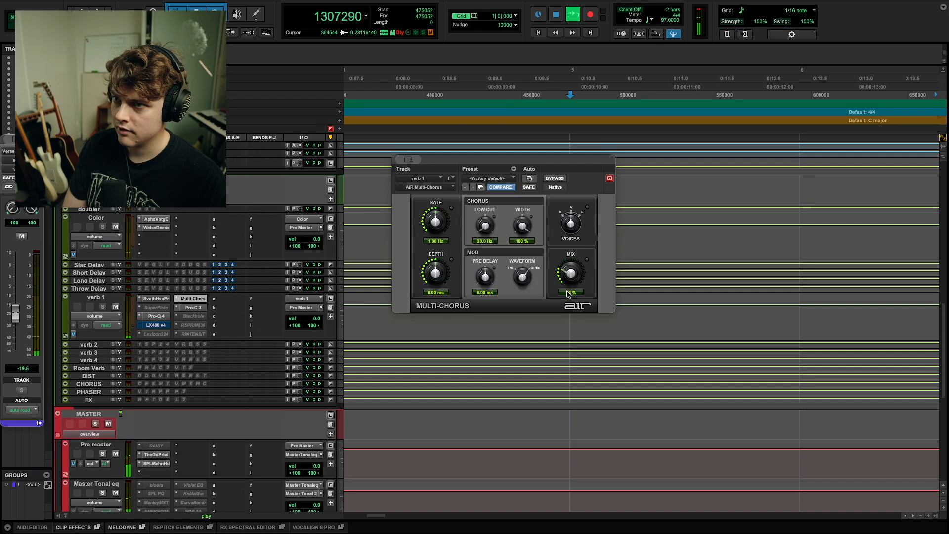
Activate the inactive N-Console insert on the All LEAD bus and open its window.
scroll(317, 273, "up", 10)
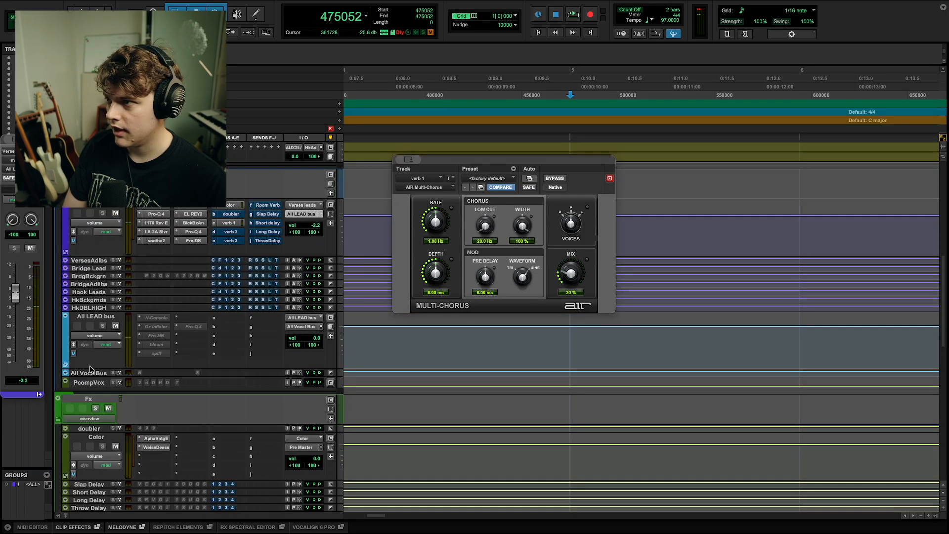
left_click_drag(94, 370, 93, 361)
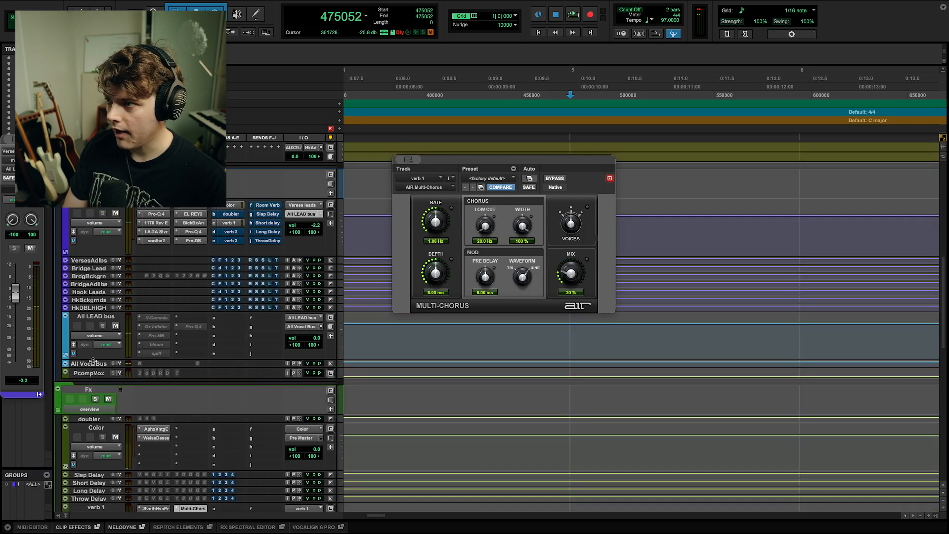
right_click(158, 319)
left_click(161, 330)
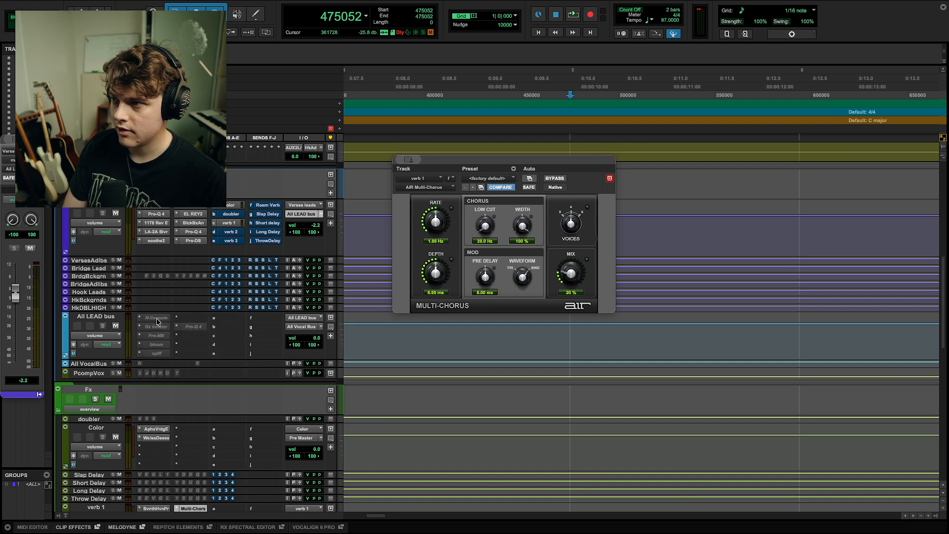
left_click(157, 319)
left_click_drag(488, 165, 509, 153)
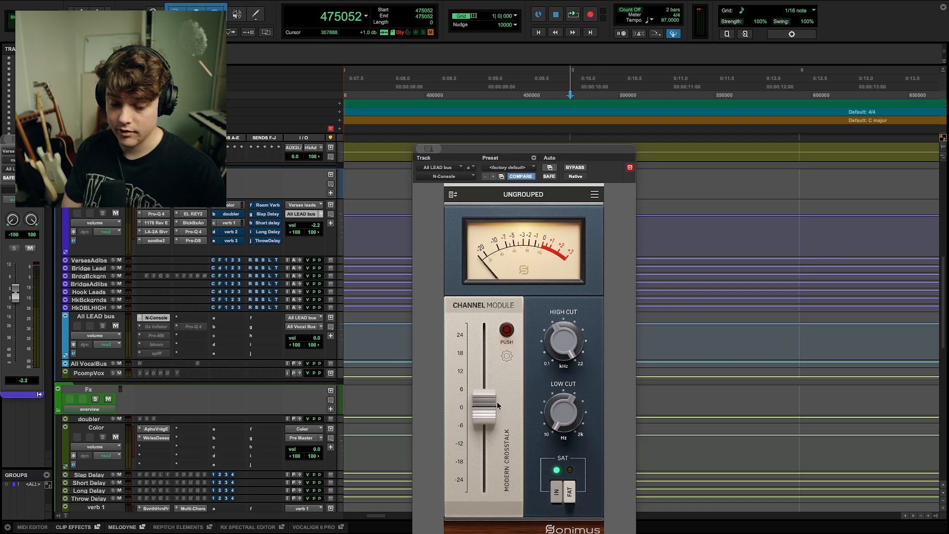
Engage the N-Console channel module's PUSH switch with the fader at 0.0 dB, and compare it bypassed and active during playback.
key("space")
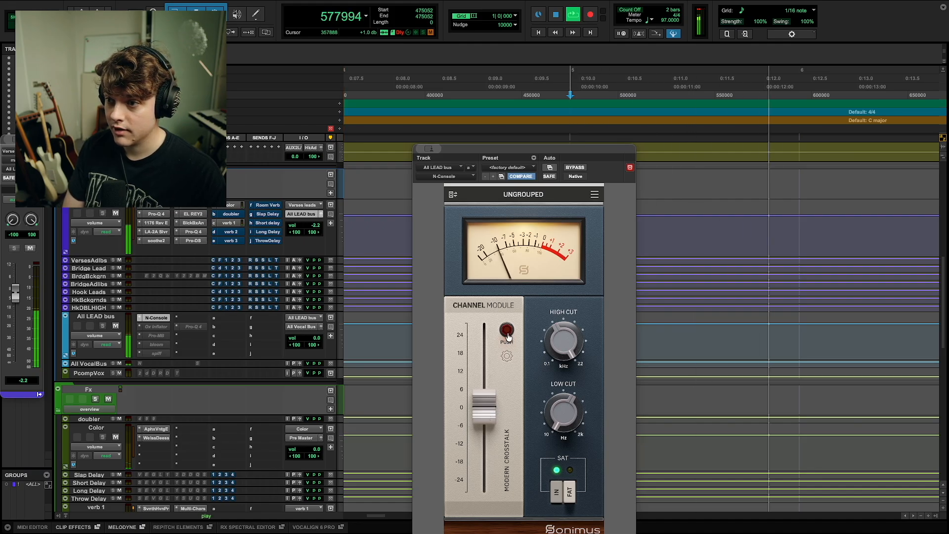
left_click(506, 356)
left_click(503, 381)
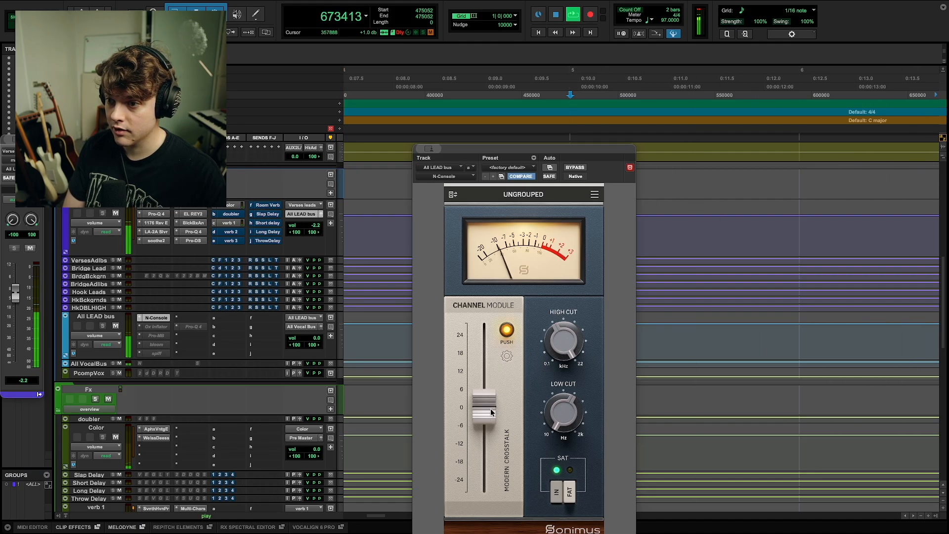
mouse_move(495, 416)
left_mouse_down()
mouse_move(486, 432)
mouse_move(487, 331)
mouse_move(483, 414)
left_mouse_up()
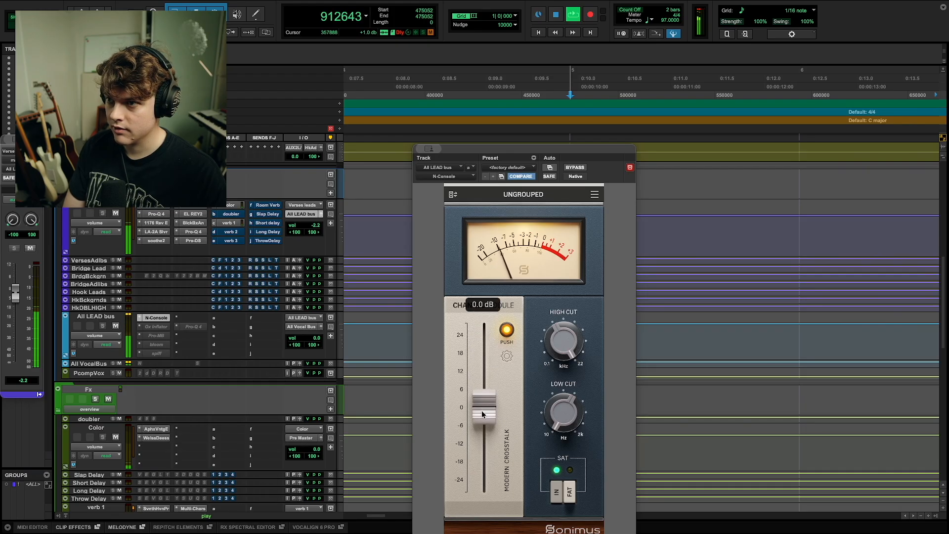
left_click(157, 320, "super")
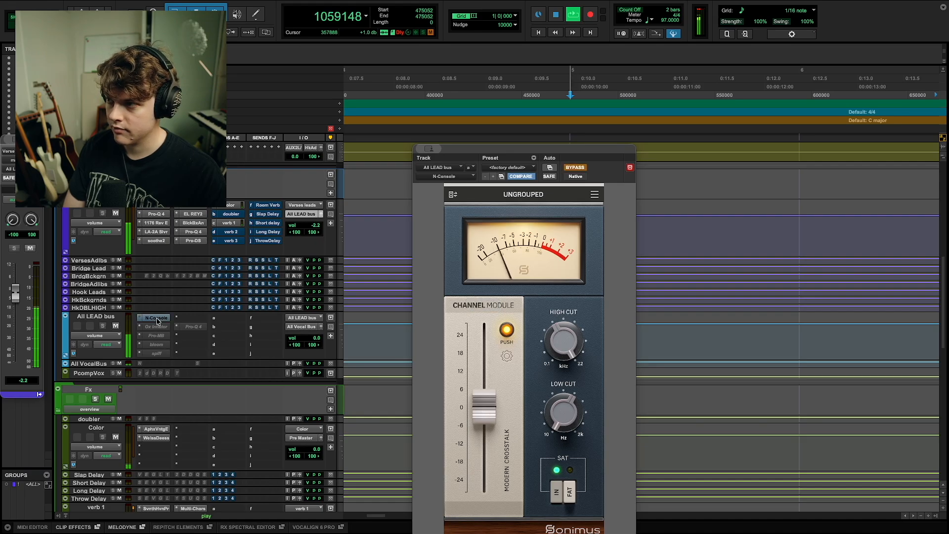
left_click(157, 320, "super")
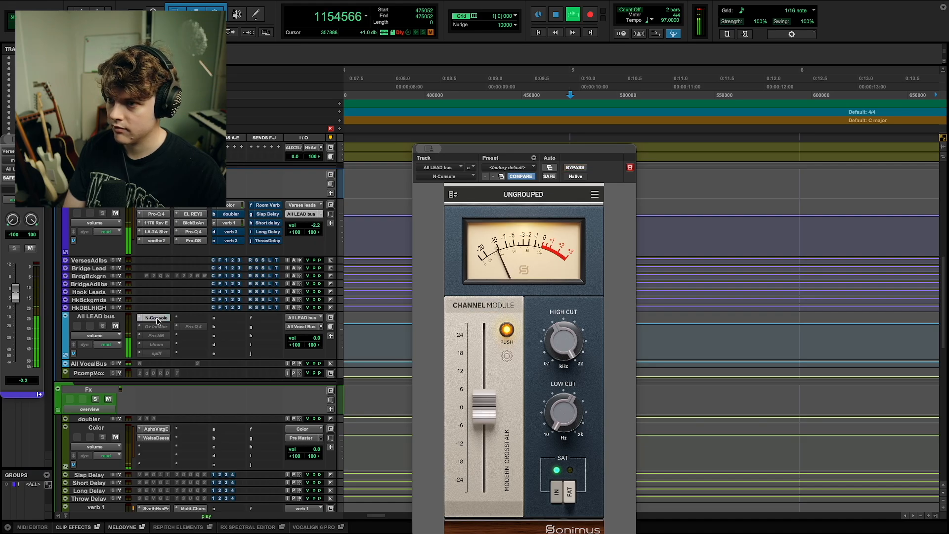
Stop playback and copy N-Console from the All LEAD bus to the insert slot after BlckBxAn on the beat track.
scroll(164, 327, "up", 10)
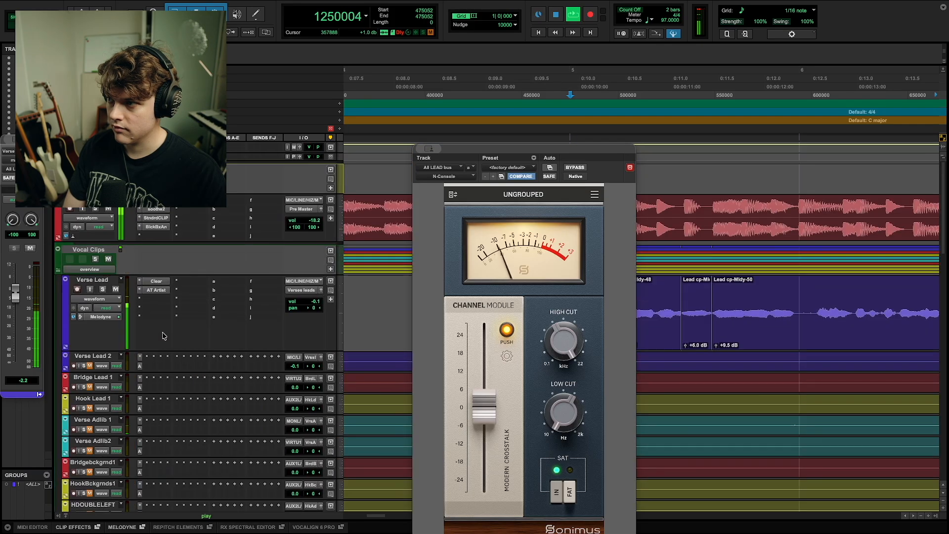
scroll(164, 323, "down", 10)
key("space")
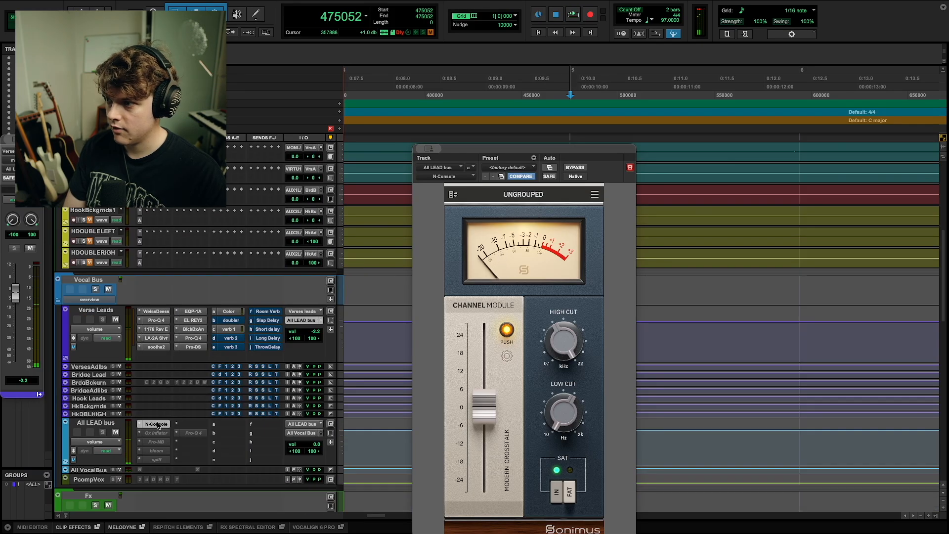
scroll(161, 241, "up", 10)
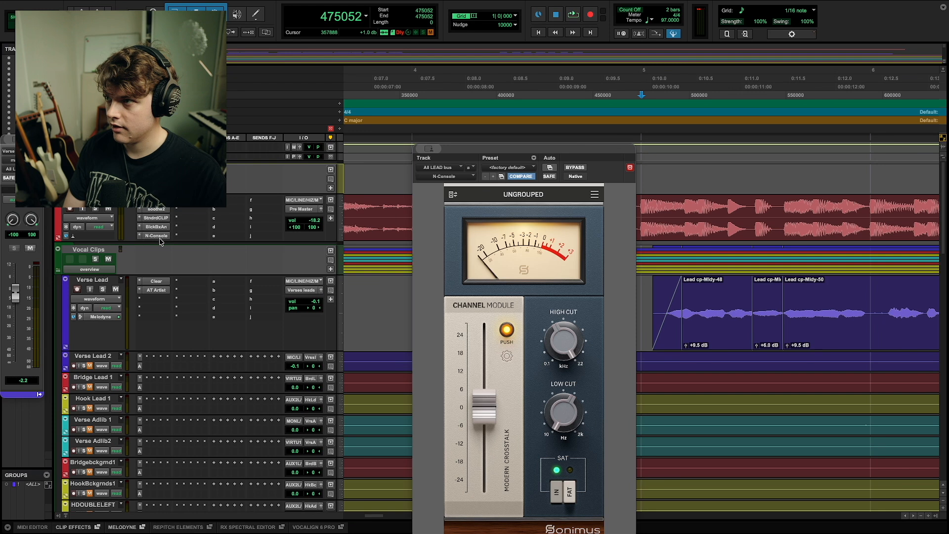
Move StandardCLIP and soothe2 to insert slots after N-Console on the beat track during playback.
key("space")
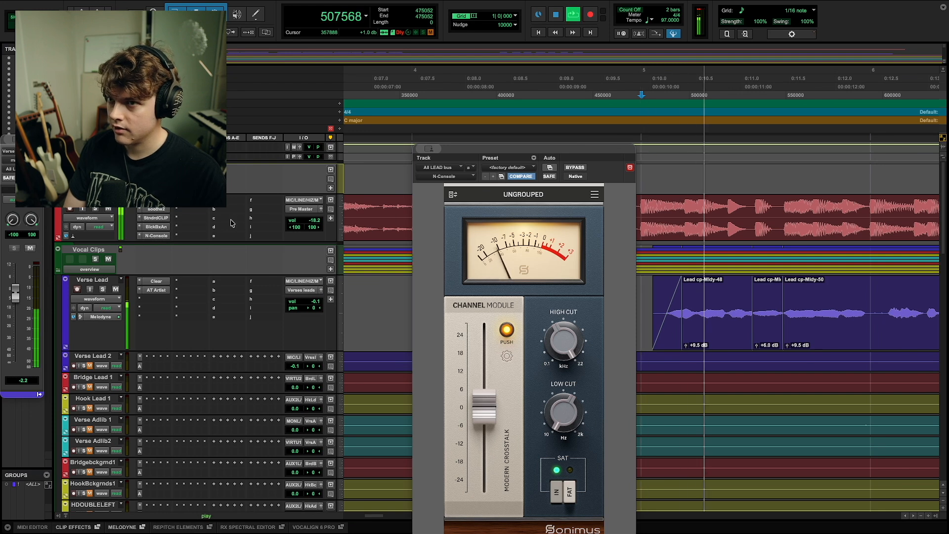
left_click(160, 218)
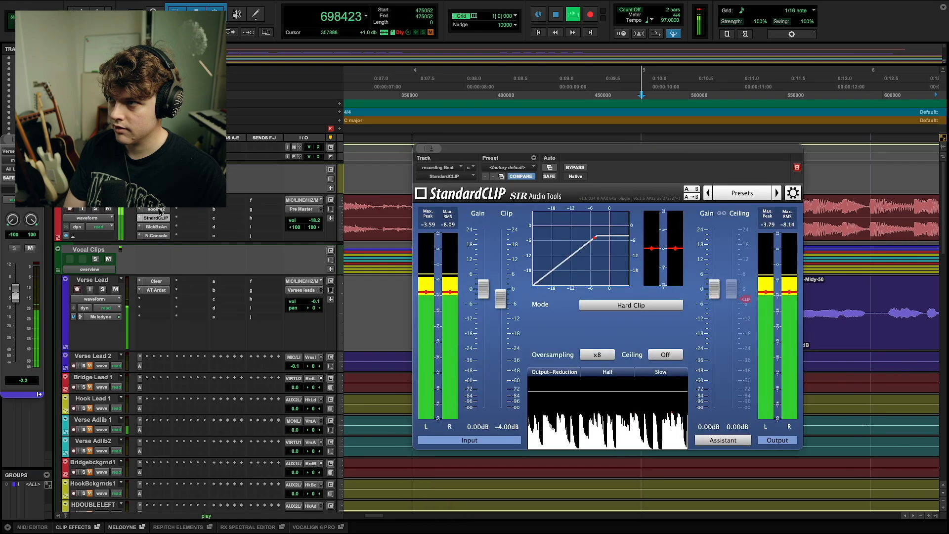
left_click(160, 210)
left_click_drag(160, 209, 206, 219)
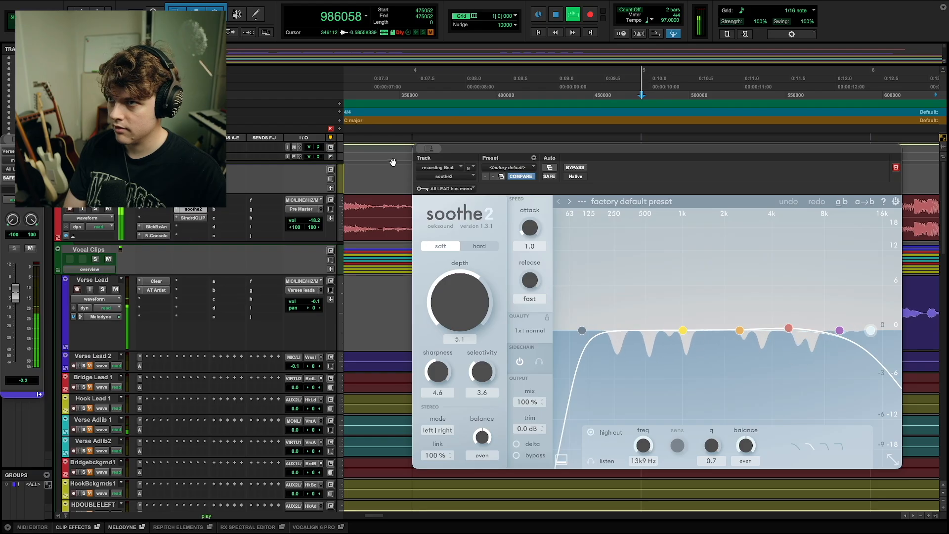
Activate the Slap Delay send on Verse Leads and audition Galaxy Tape Echo's head selection on the Slap Delay track.
scroll(275, 224, "down", 3)
scroll(275, 223, "down", 6)
key("space")
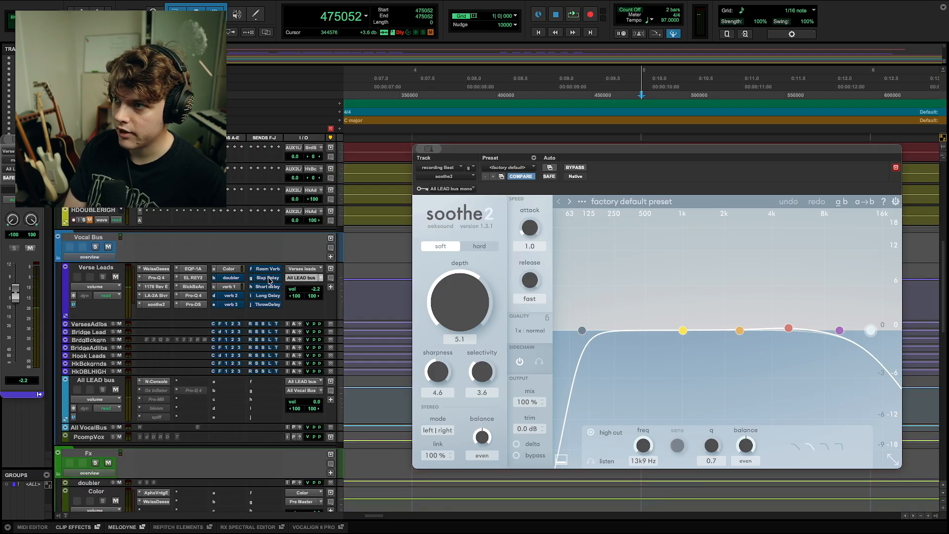
left_click(269, 278)
key("space")
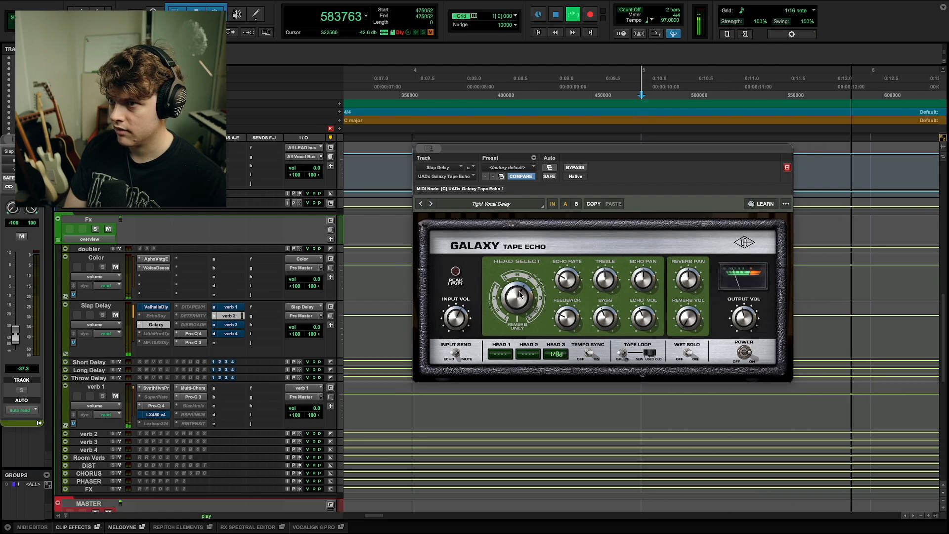
left_click_drag(519, 294, 517, 302)
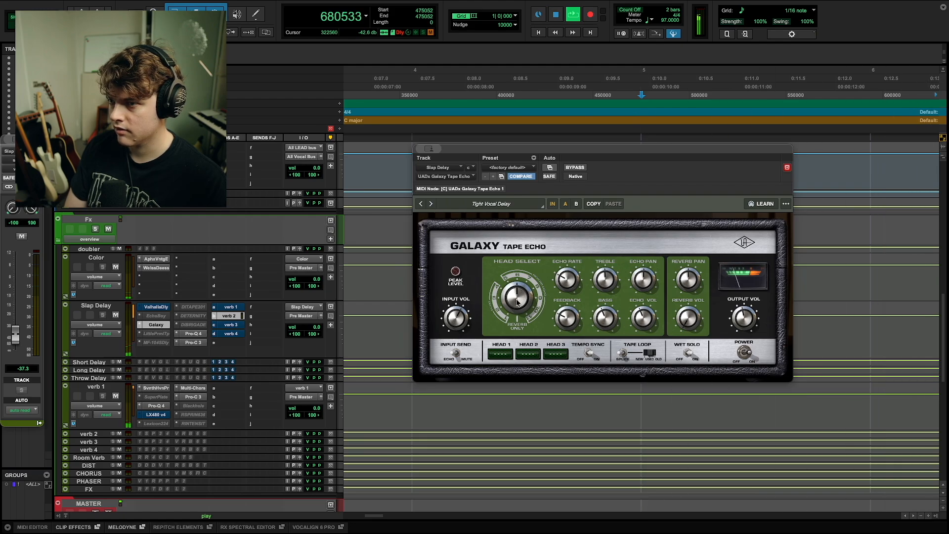
Set the Slap Delay track's verb 2 send to -23.9 dB and restart playback with Galaxy on head 3.
left_click_drag(15, 330, 17, 317)
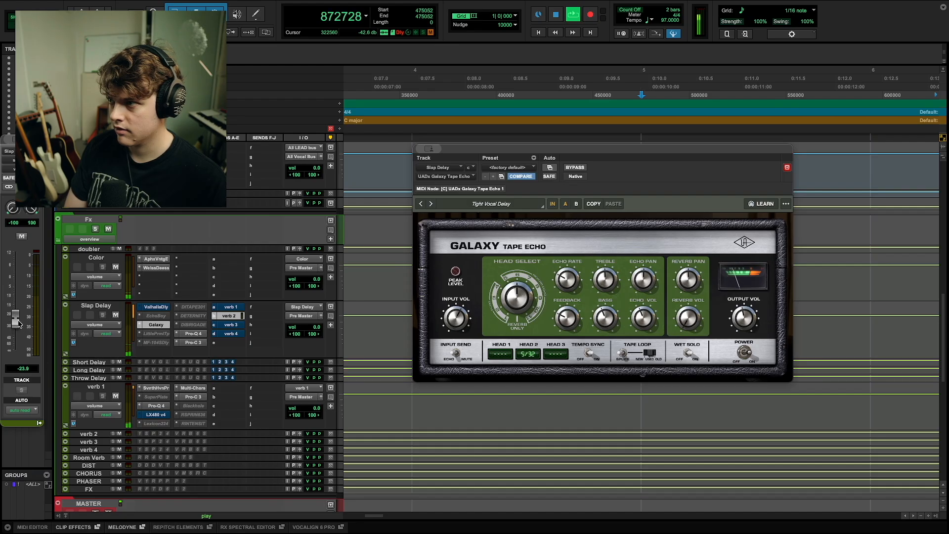
key("space")
key("space")
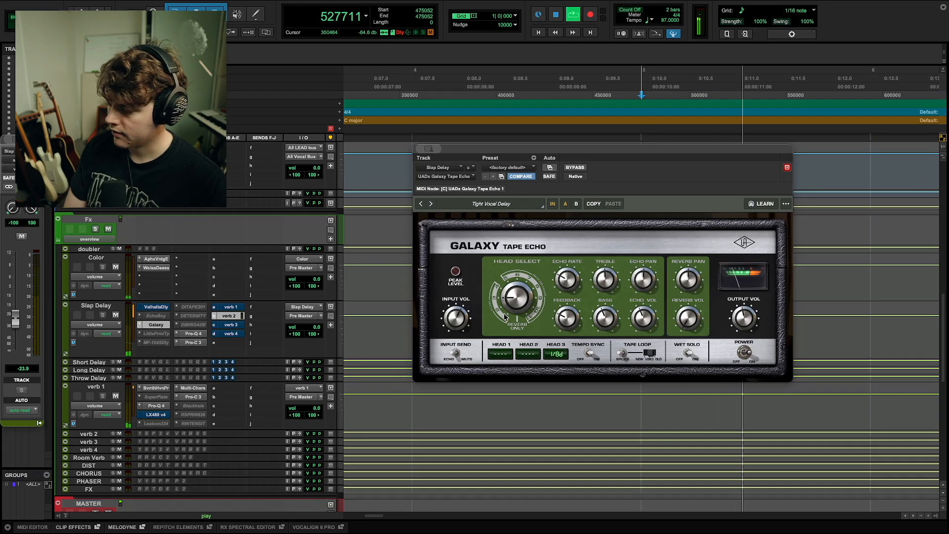
Activate REV SPRING-636 on the verb 2 track, turn its Blend toward reverb, and feed it from Slap Delay at -14.5 dB.
scroll(90, 334, "down", 5)
key("space")
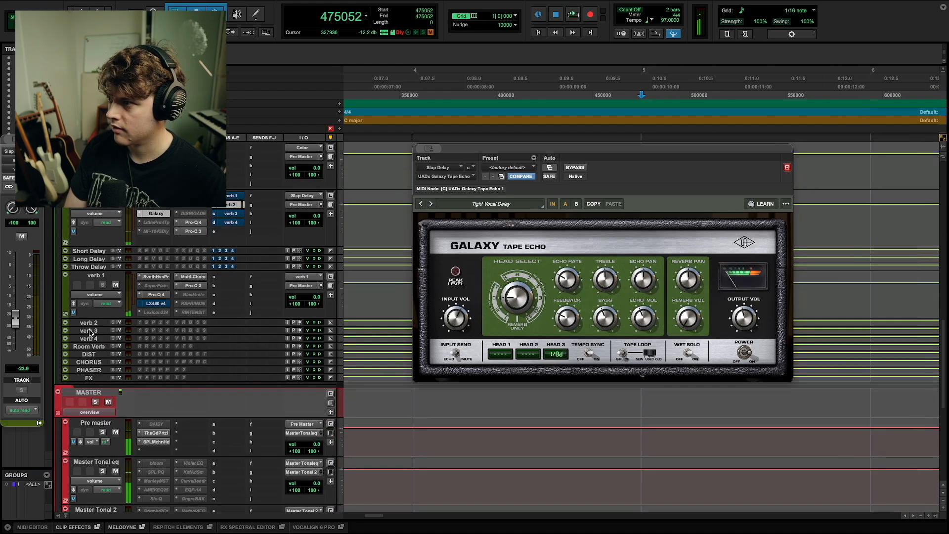
left_click(86, 326)
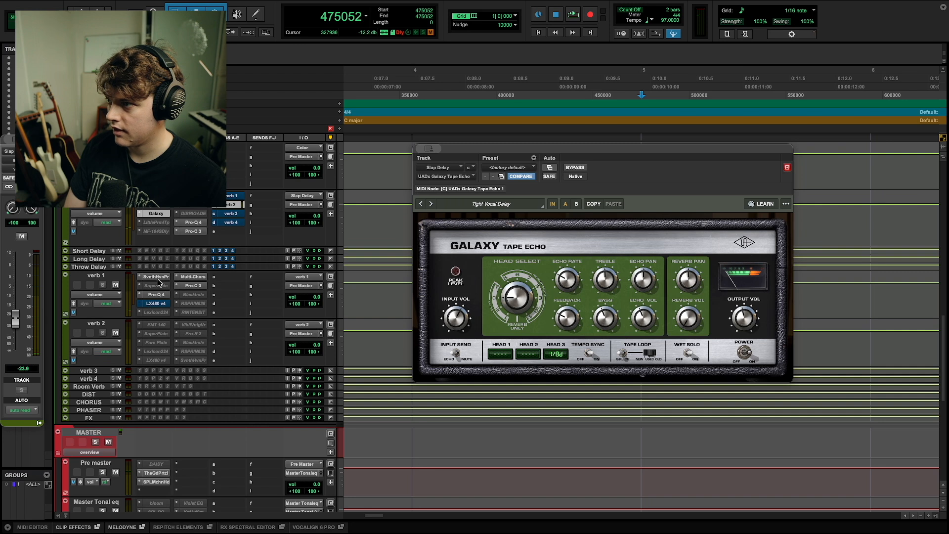
key("space")
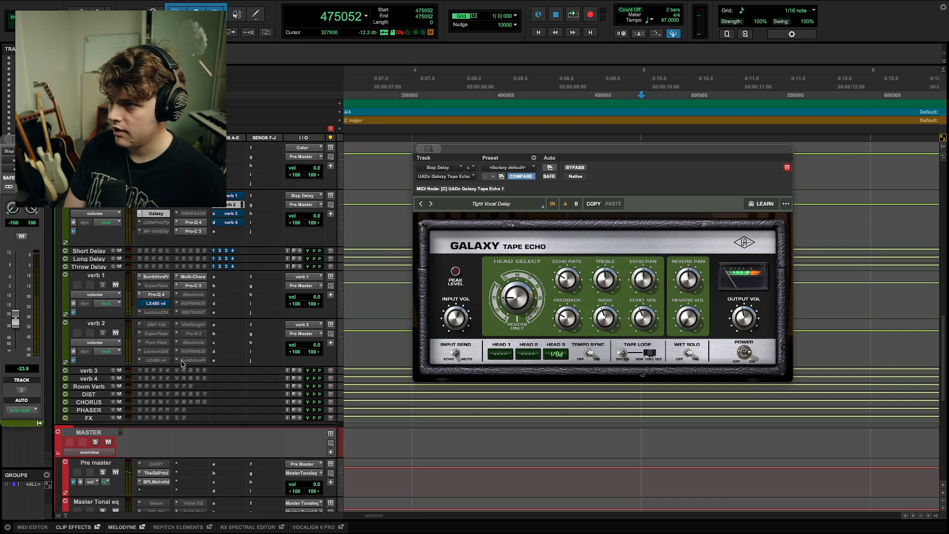
left_click(191, 351)
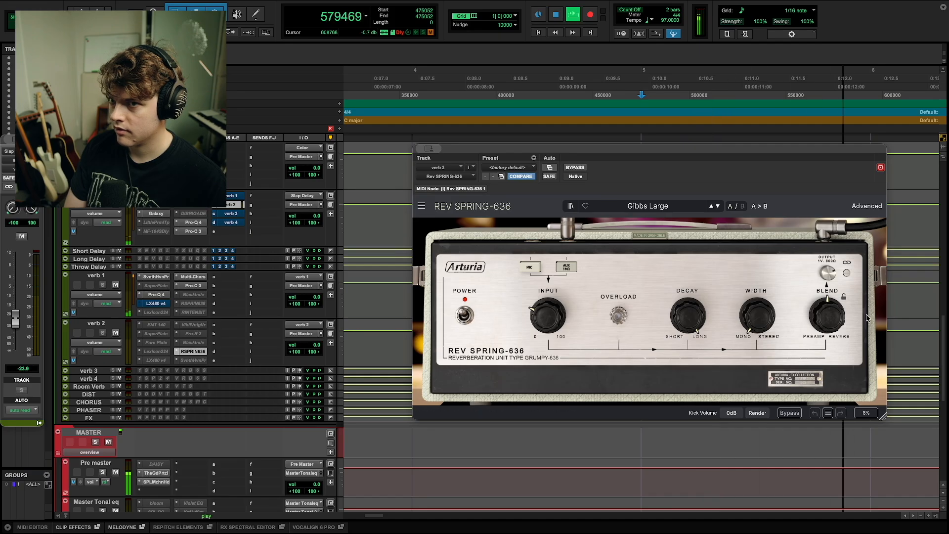
left_click_drag(835, 320, 834, 276)
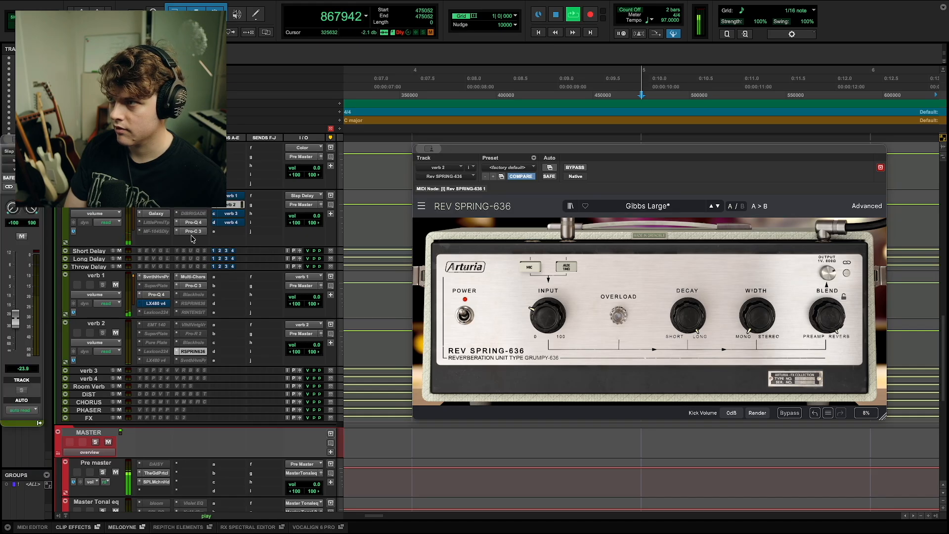
left_click_drag(15, 316, 18, 295)
Bypass Galaxy Tape Echo on the Slap Delay track and activate EchoBoy in its place, auditioning it in playback.
left_click(156, 213)
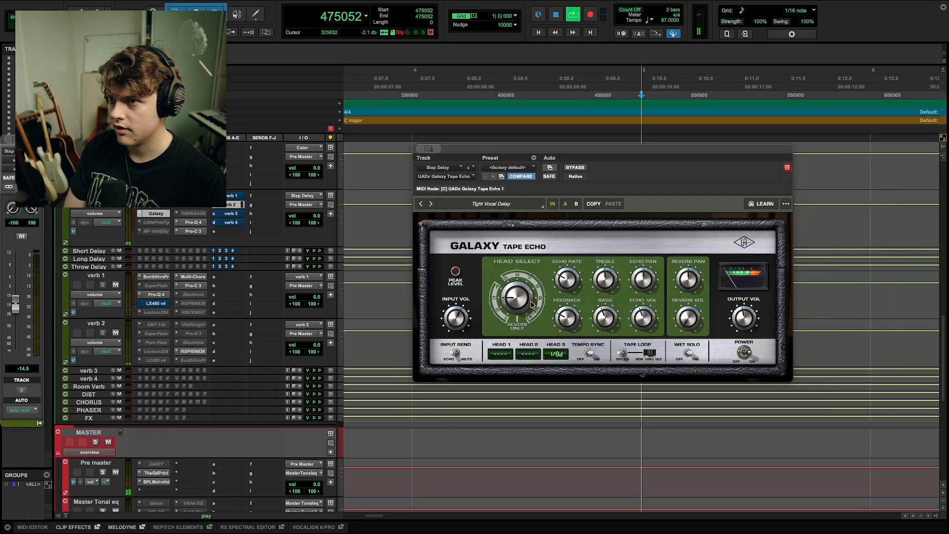
key("space")
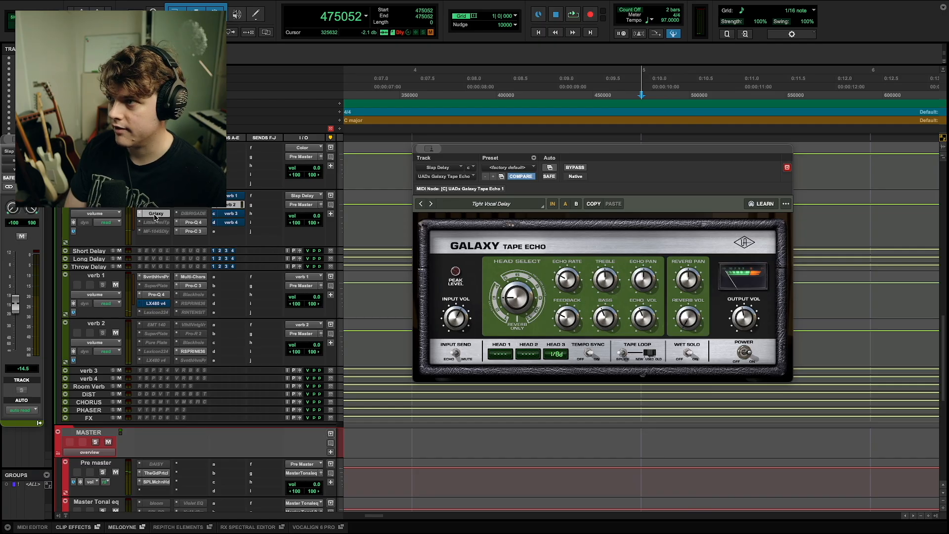
left_click(155, 215, "super")
left_click(156, 207)
key("space")
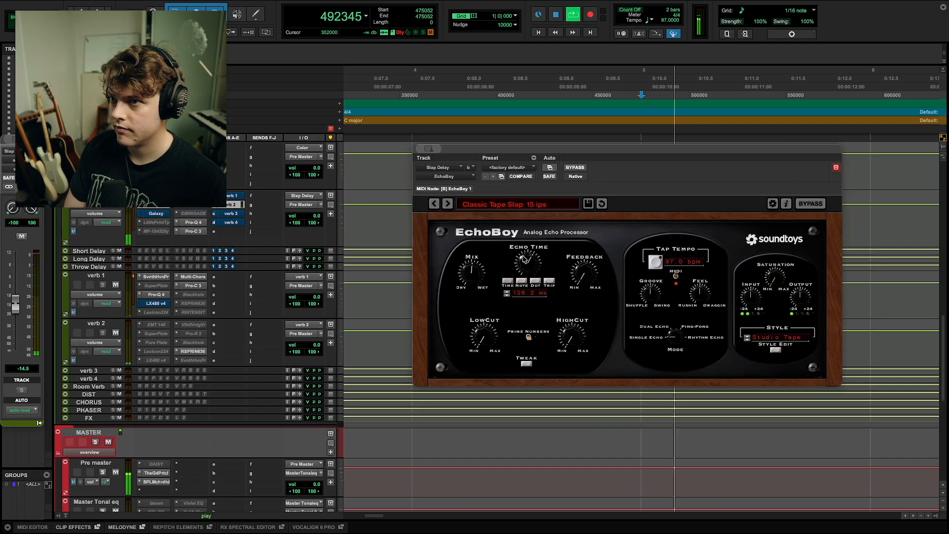
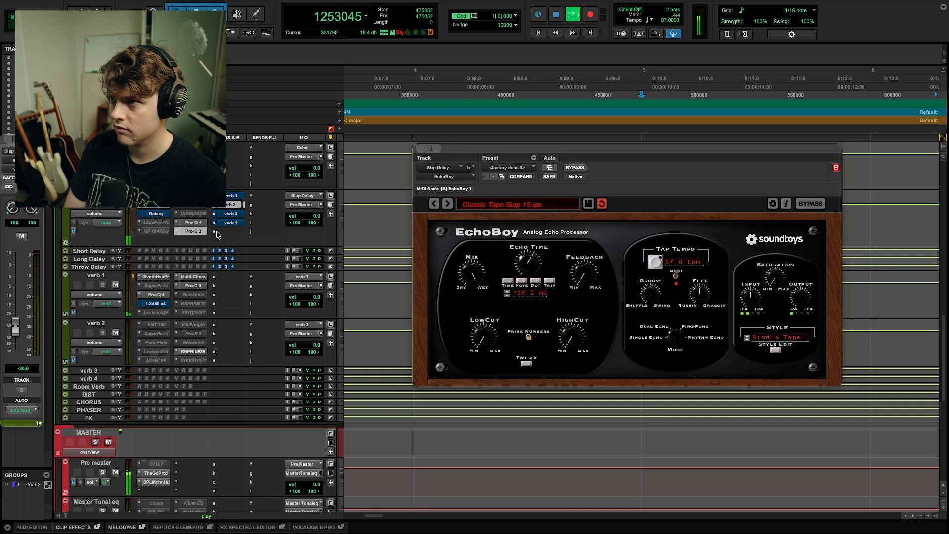
Lower the sidechained Pro-C 3 threshold on the Slap Delay track and audition its verb 2 send level, leaving it at -14.5 dB.
left_click(194, 232)
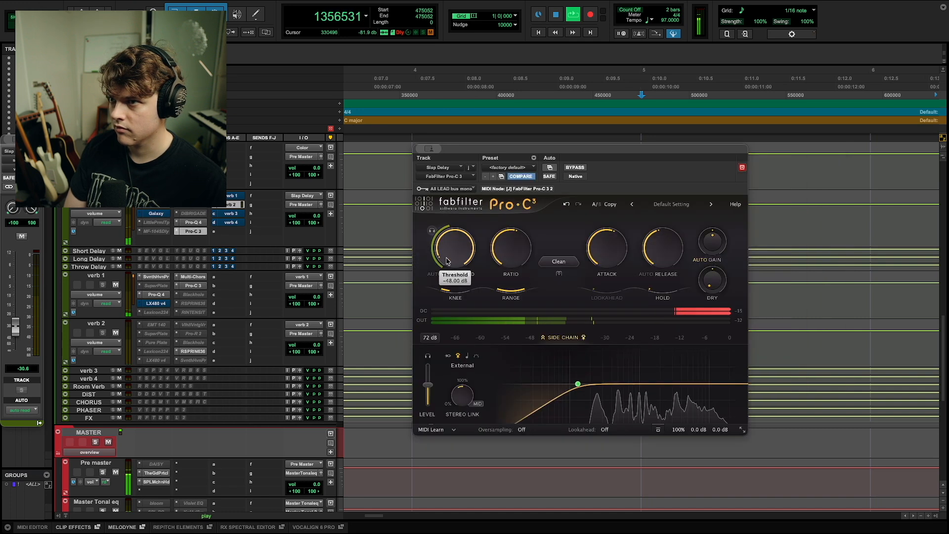
left_click_drag(447, 258, 443, 279)
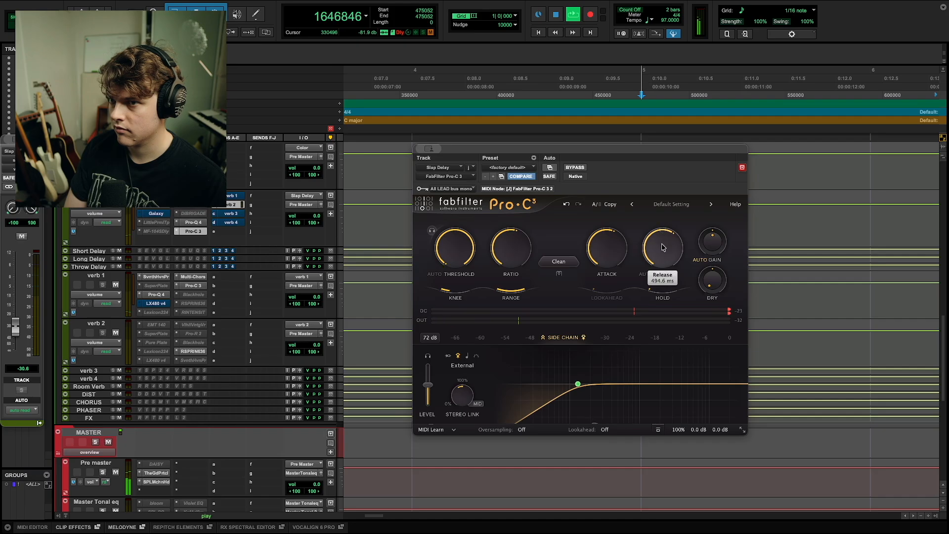
mouse_move(655, 254)
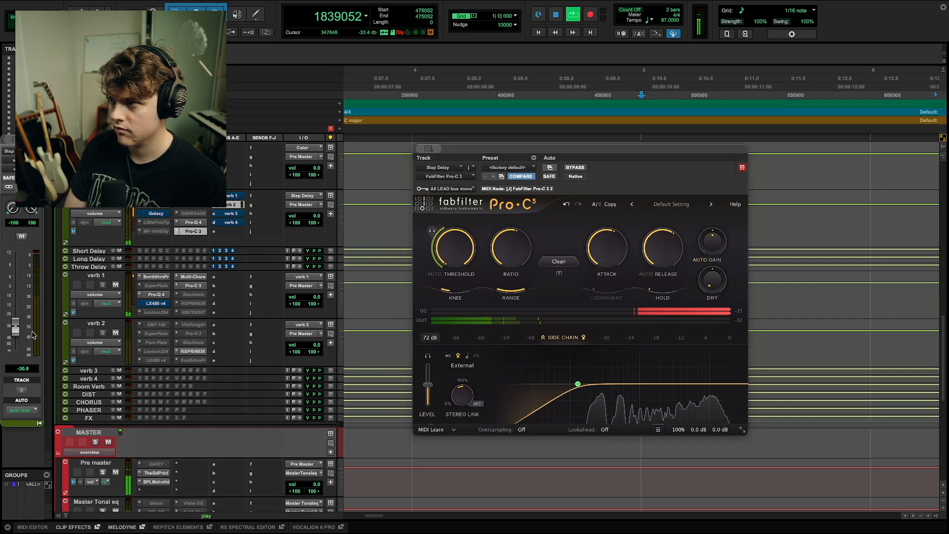
left_click_drag(12, 314, 17, 275)
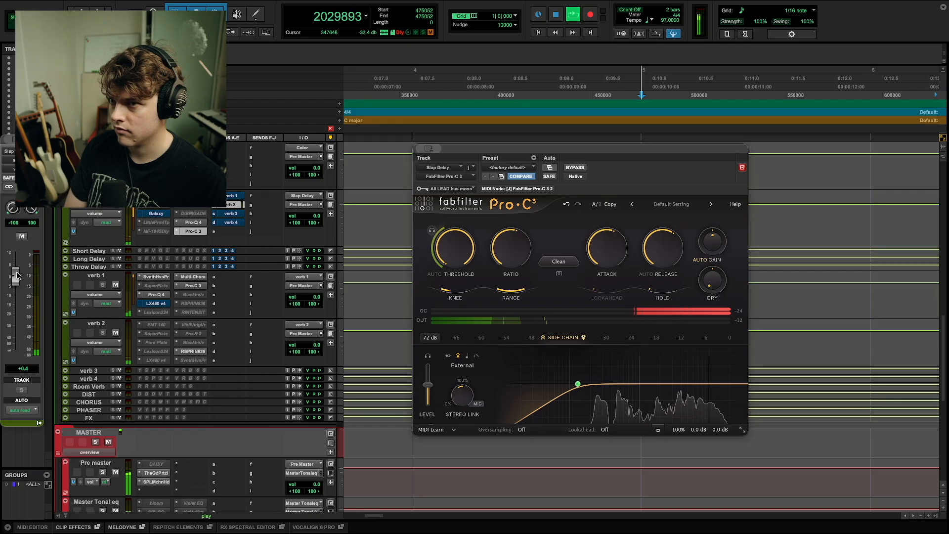
key("space")
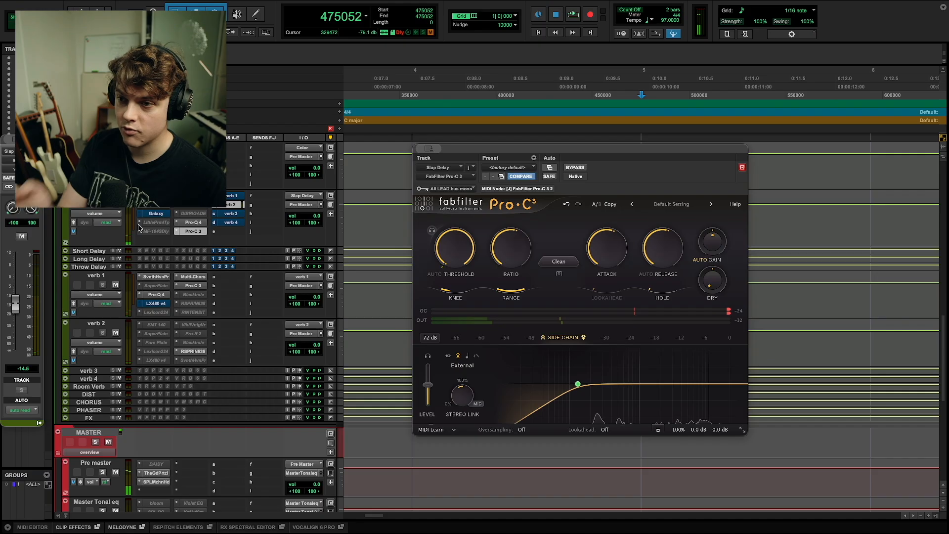
Replace the bypassed Galaxy insert after EchoBoy on the Slap Delay track with Doubler4 and adjust voice 1's gain during playback.
left_click(154, 205)
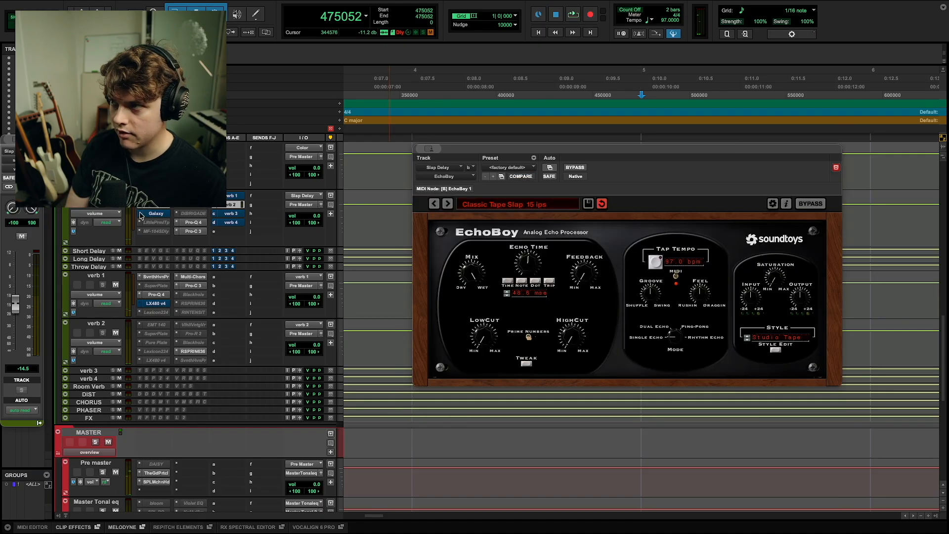
left_click(142, 215)
key("space")
left_click_drag(456, 380, 457, 378)
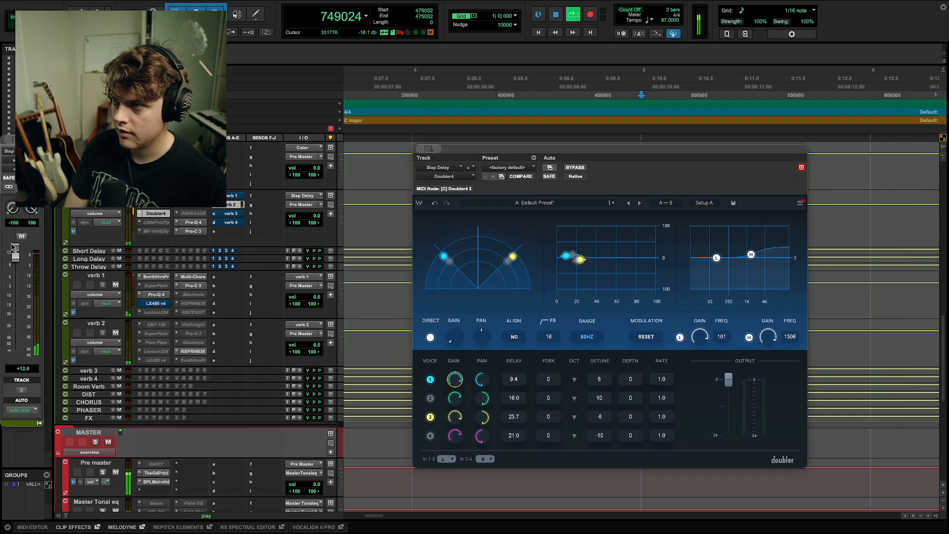
Set the Slap Delay track's verb 2 send to -10.5 dB, stop playback, and close the Doubler4 window.
left_click_drag(16, 254, 21, 281)
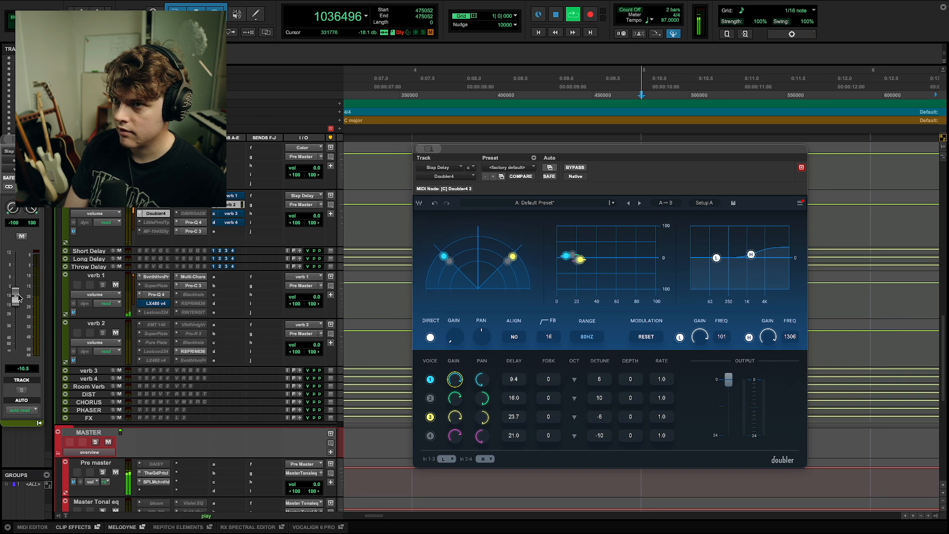
key("space")
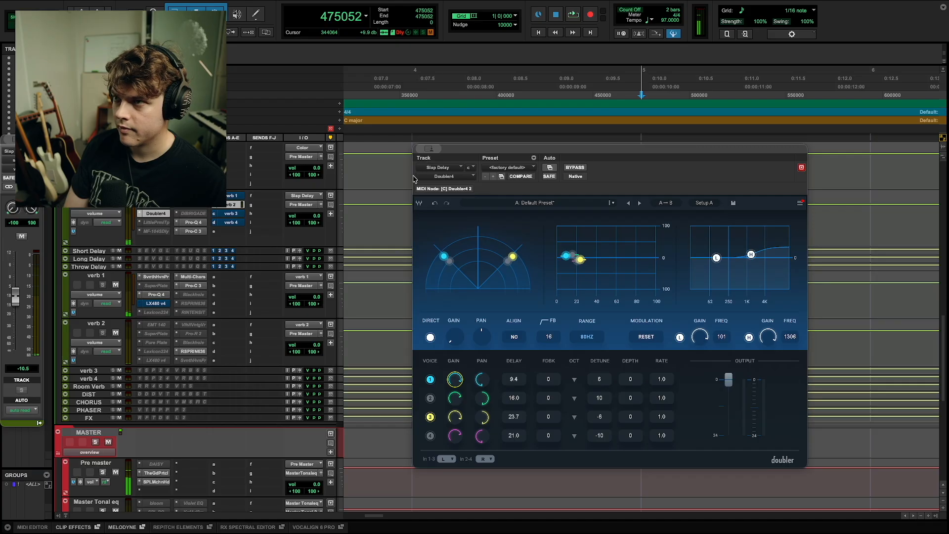
left_click(155, 214)
Activate H910 Harmonizer on the doubler track, raise the Verse Leads doubler send to -22.2 dB, compare it bypassed, and fine-tune the level.
scroll(343, 285, "up", 5)
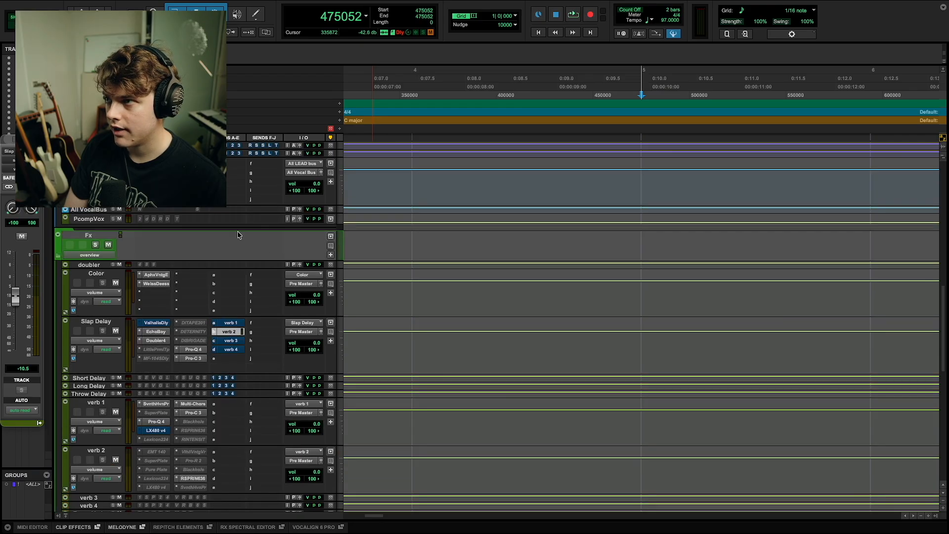
scroll(237, 234, "up", 15)
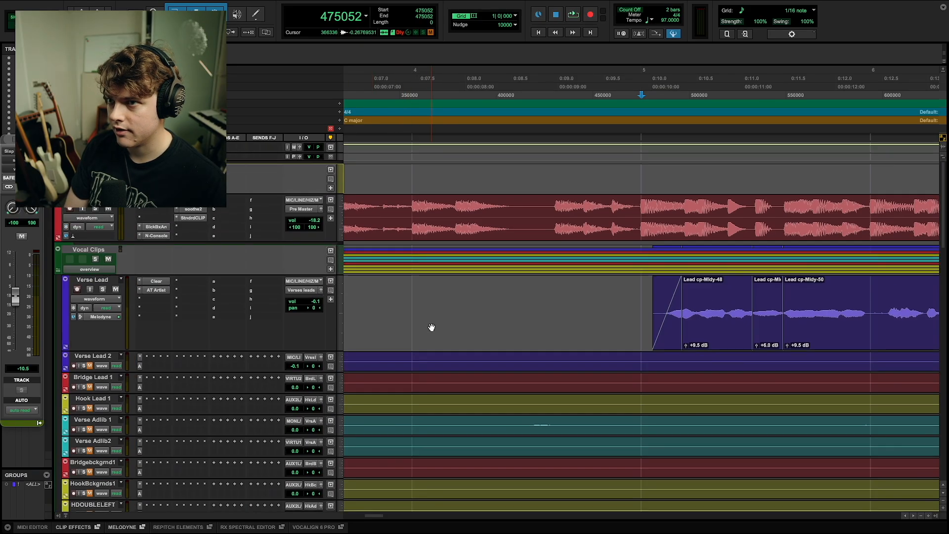
scroll(431, 327, "down", 10)
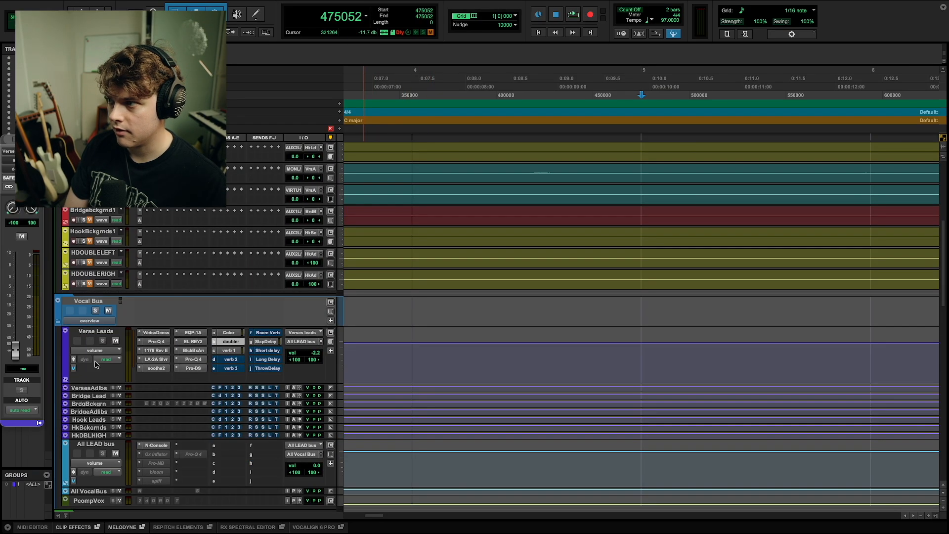
scroll(241, 419, "down", 10)
key("space")
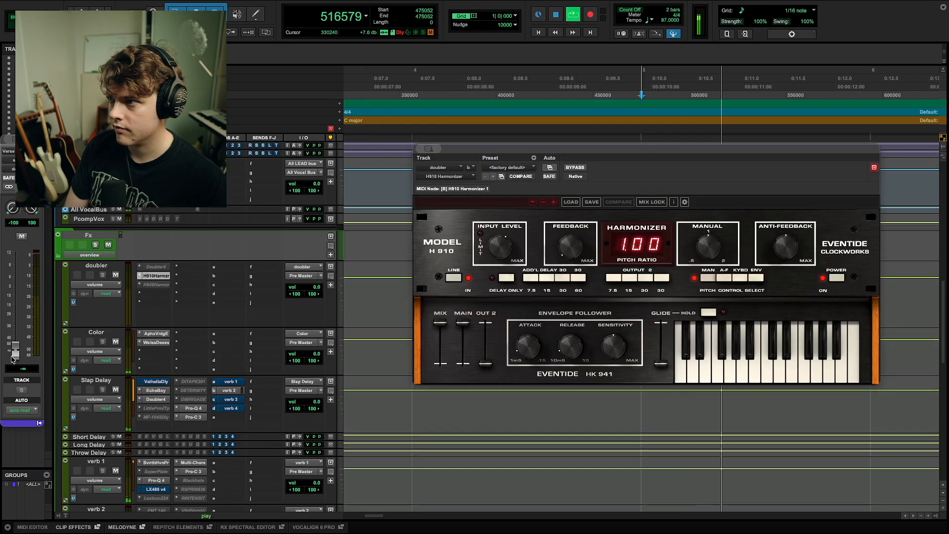
left_click_drag(12, 358, 14, 321)
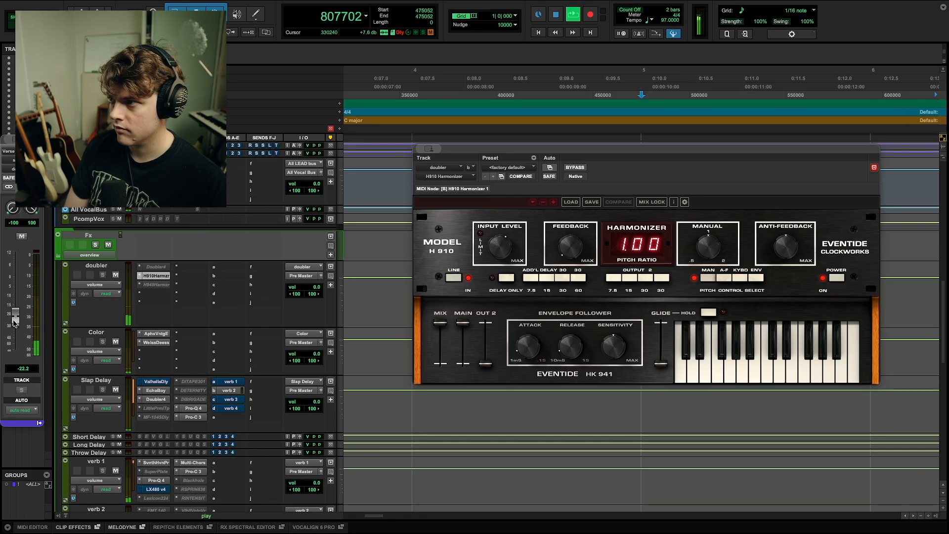
left_click(166, 278, "super")
mouse_move(18, 329)
left_mouse_down()
mouse_move(23, 303)
mouse_move(20, 328)
left_mouse_up()
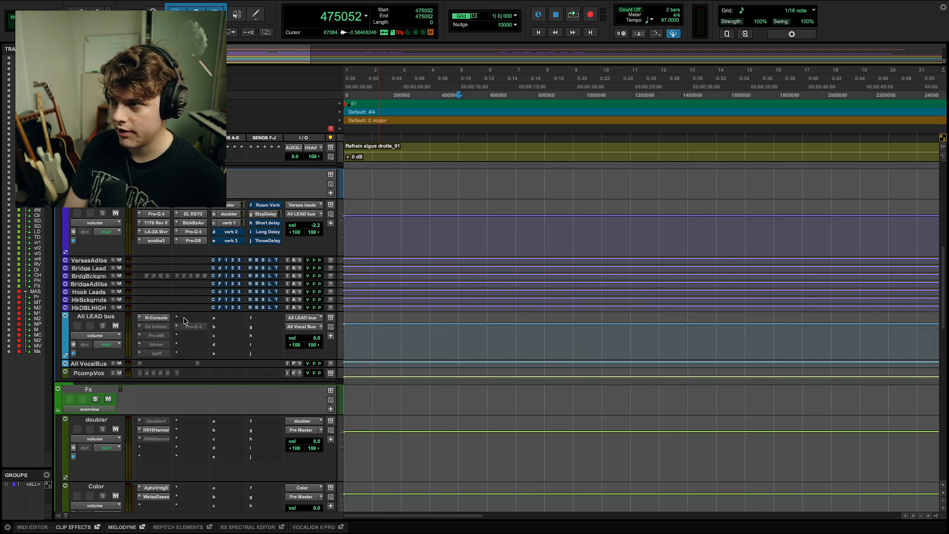
Insert Fixate Midrange on the All LEAD bus with the VOCALS - Modern Rap Vocal profile and set Match EQ Balance to 16%.
left_click(184, 319)
type("midrangf")
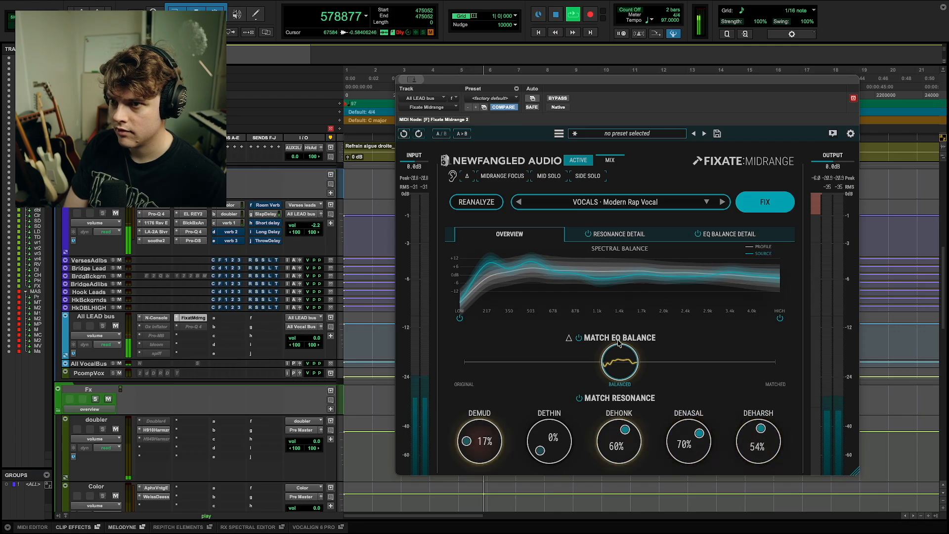
left_click(698, 235)
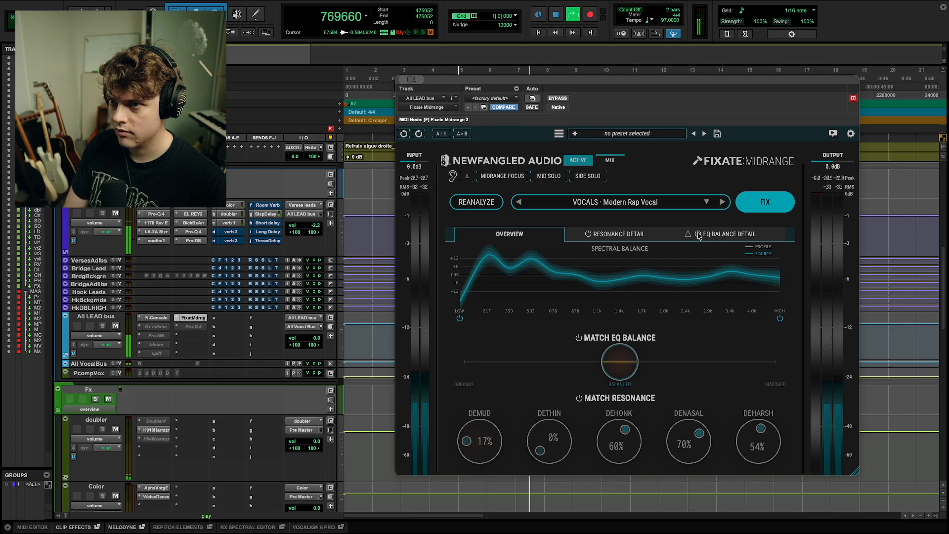
left_click(698, 234)
left_click_drag(619, 355, 497, 359)
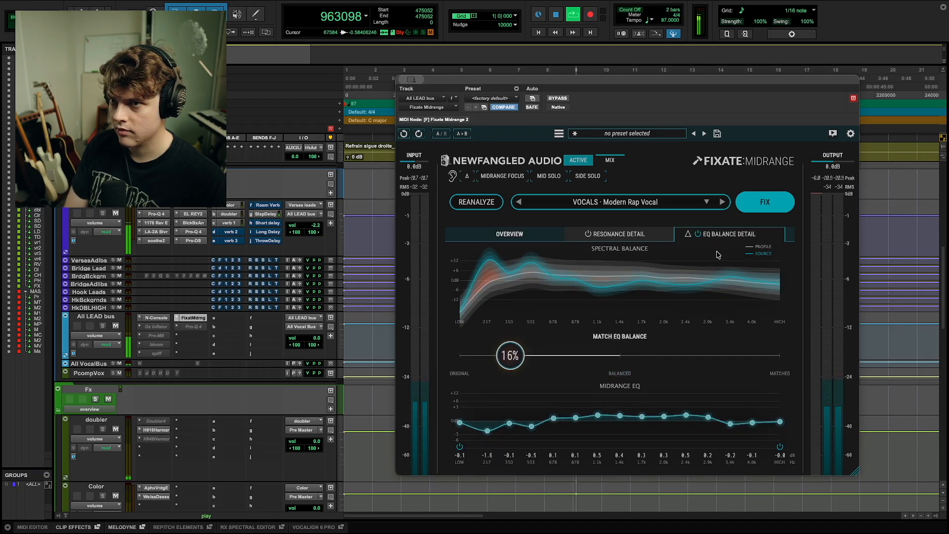
Bypass Fixate Midrange's EQ balance, and set Demud to 10%, Dehonk to 10%, Denasal to 31% and Deharsh to 27% during playback.
left_click(698, 235)
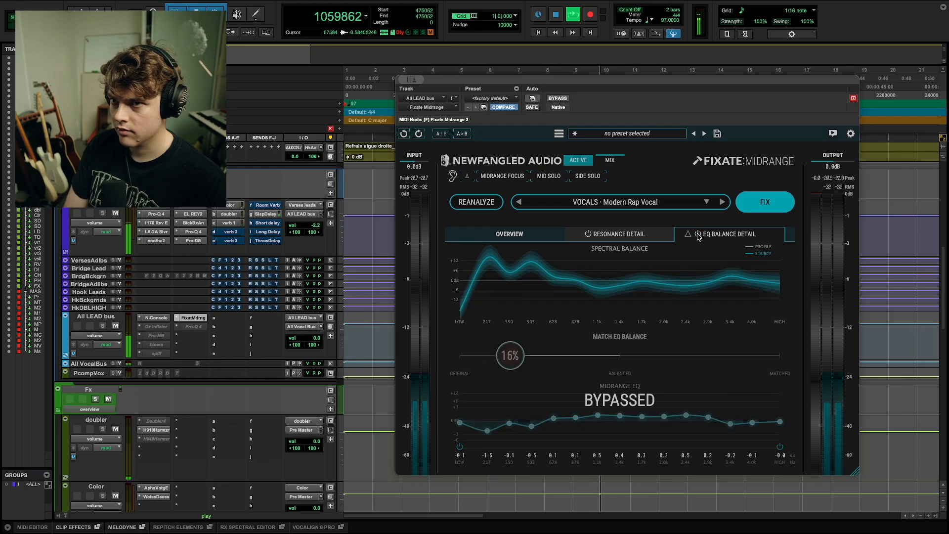
left_click(617, 234)
key("space")
key("space")
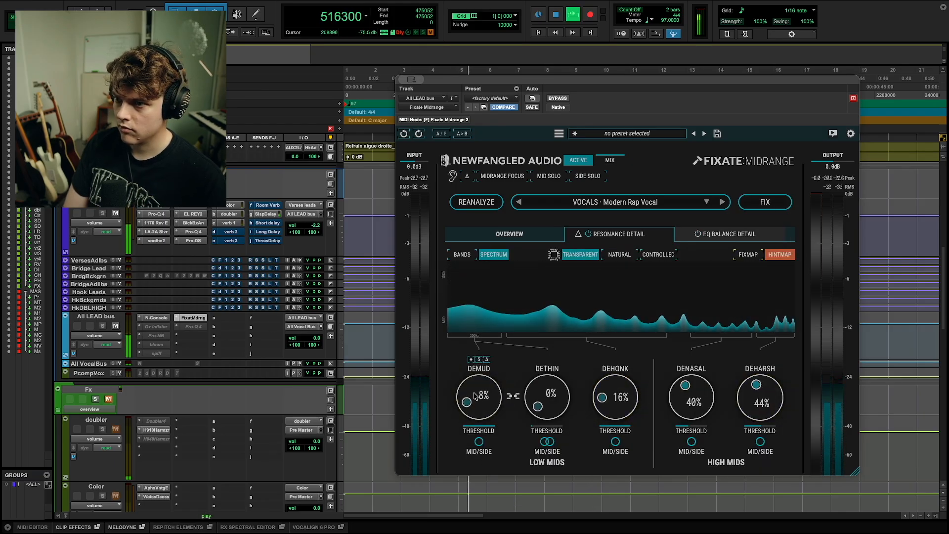
left_click_drag(475, 396, 476, 394)
left_click_drag(604, 389, 604, 396)
left_click_drag(677, 388, 677, 398)
left_click_drag(748, 388, 748, 407)
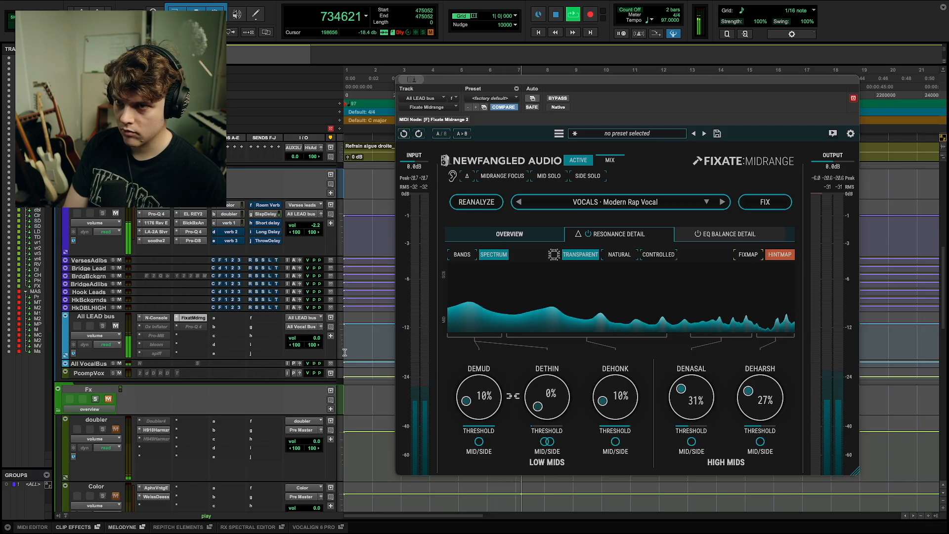
Compare the vocal with Fixate Midrange active and inactive, leave it active, and close its window.
left_click(576, 161)
key("space")
left_click(577, 161)
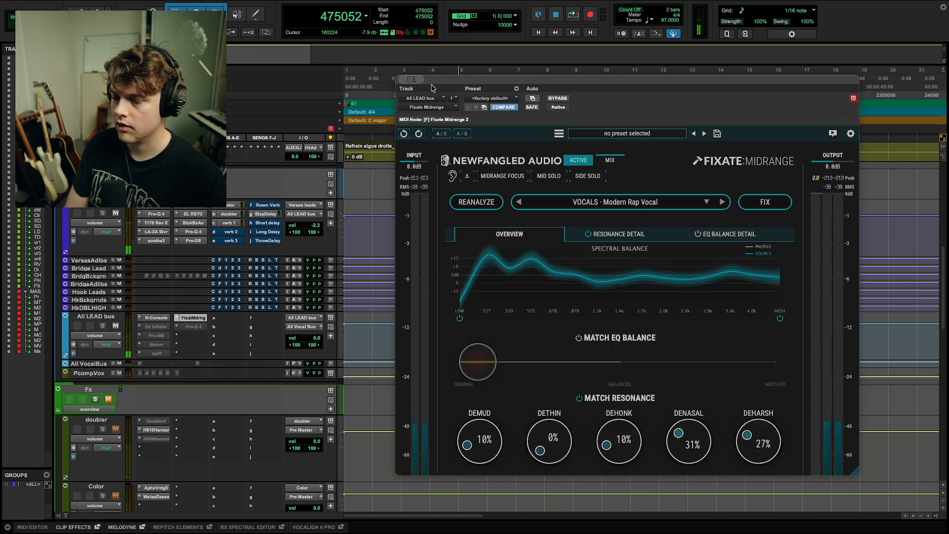
left_click(188, 318)
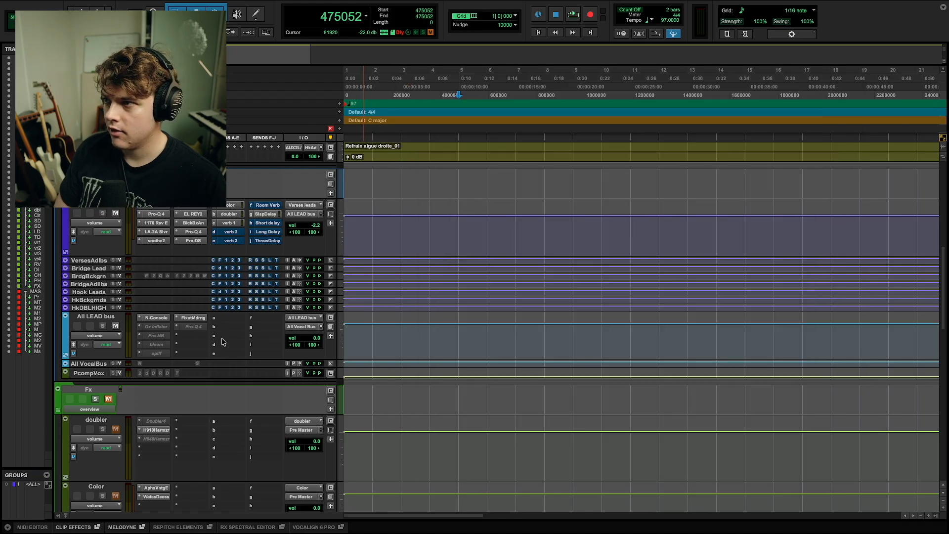
scroll(223, 341, "up", 3)
scroll(189, 315, "down", 4)
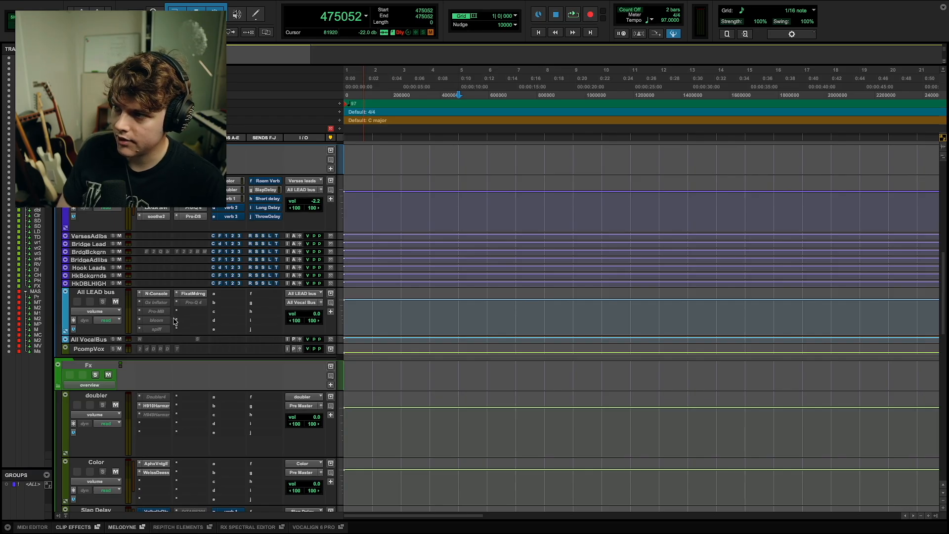
left_click(187, 314)
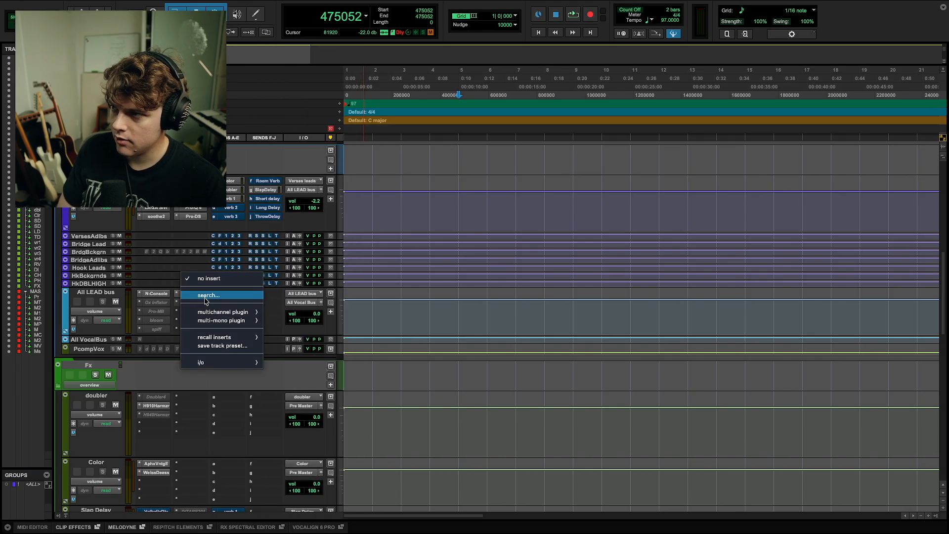
type("soot")
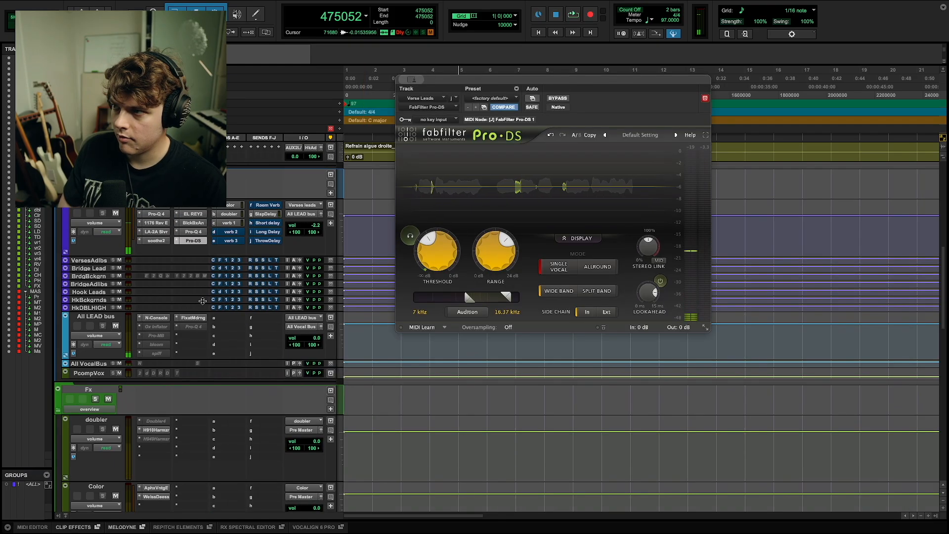
Copy the Verse Leads Pro-DS onto the All LEAD bus after Fixate Midrange and adjust its threshold during playback.
left_click_drag(196, 242, 198, 330)
key("space")
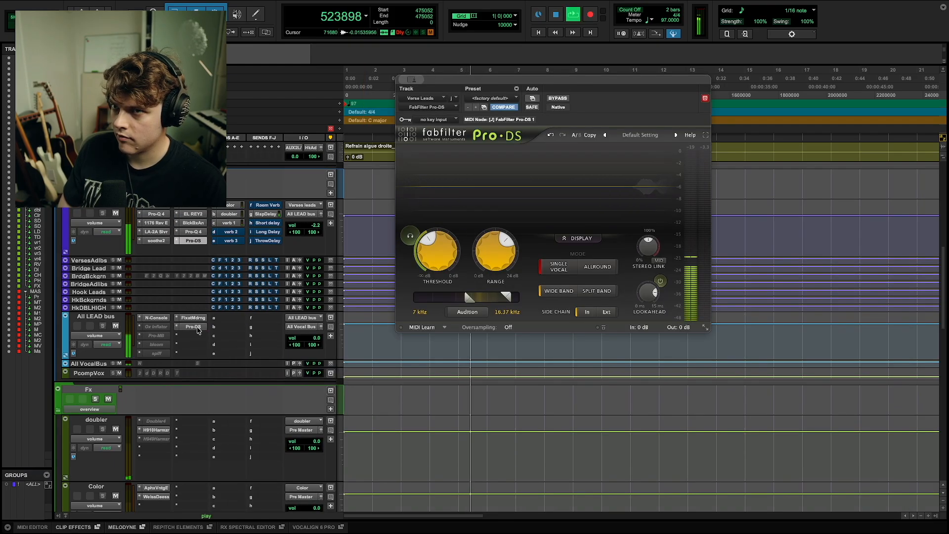
left_click_drag(429, 239, 433, 239)
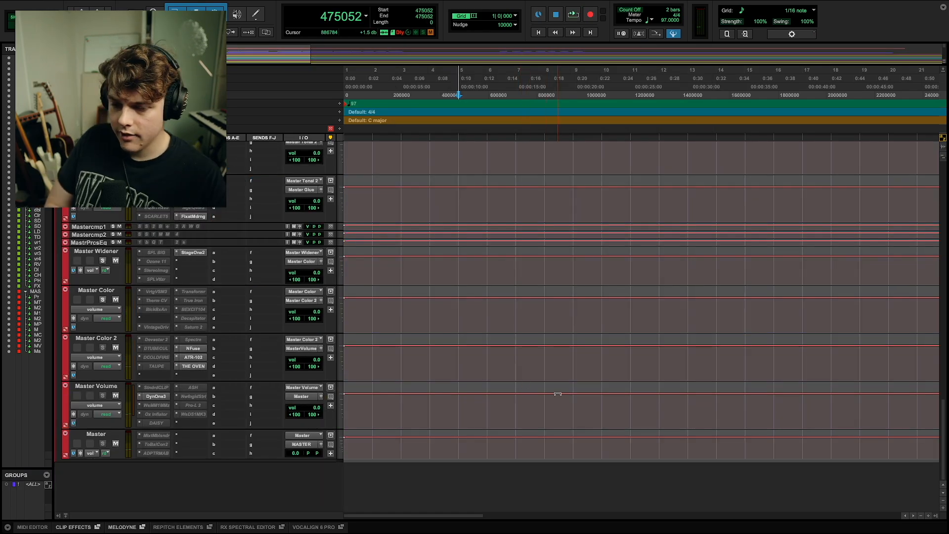
Activate ADPTR MetricAB on the Master track and move its window clear of the screen edge.
scroll(544, 350, "up", 10)
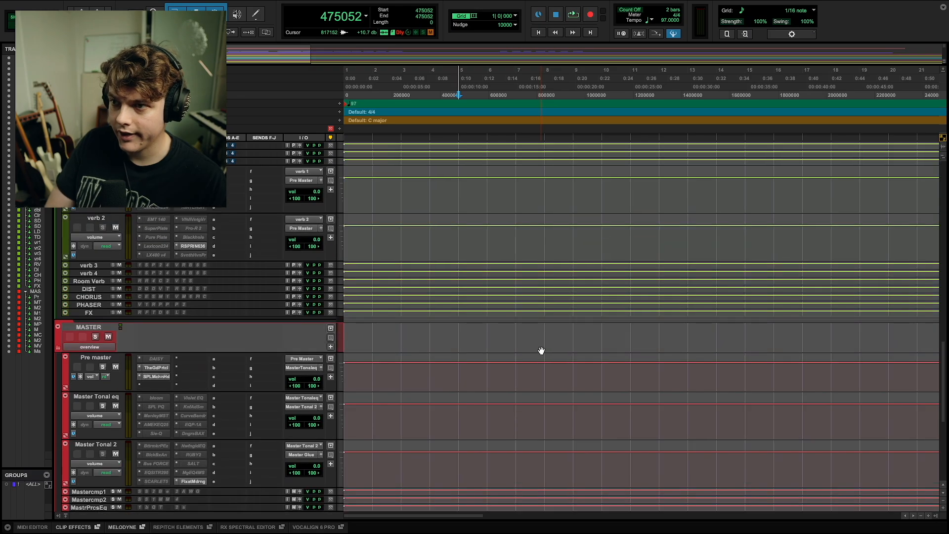
scroll(541, 350, "up", 15)
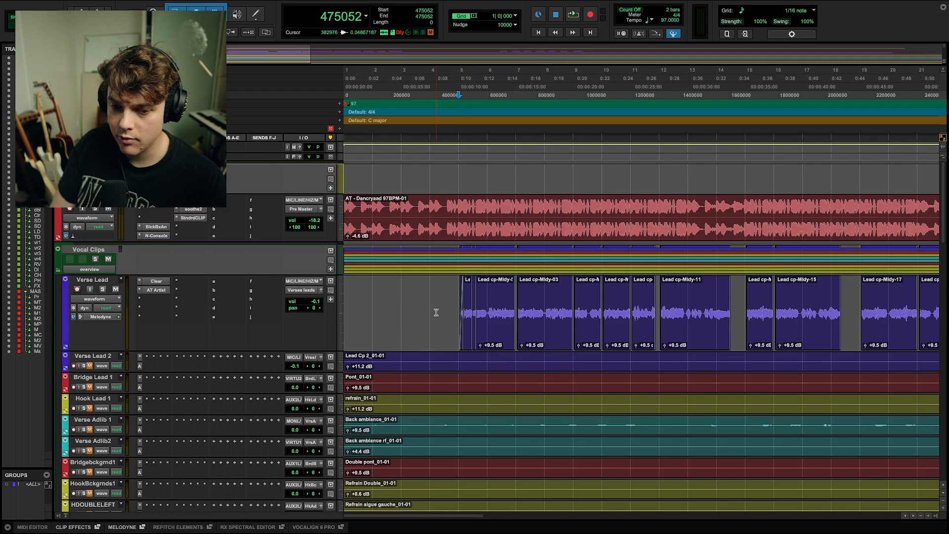
scroll(436, 312, "down", 15)
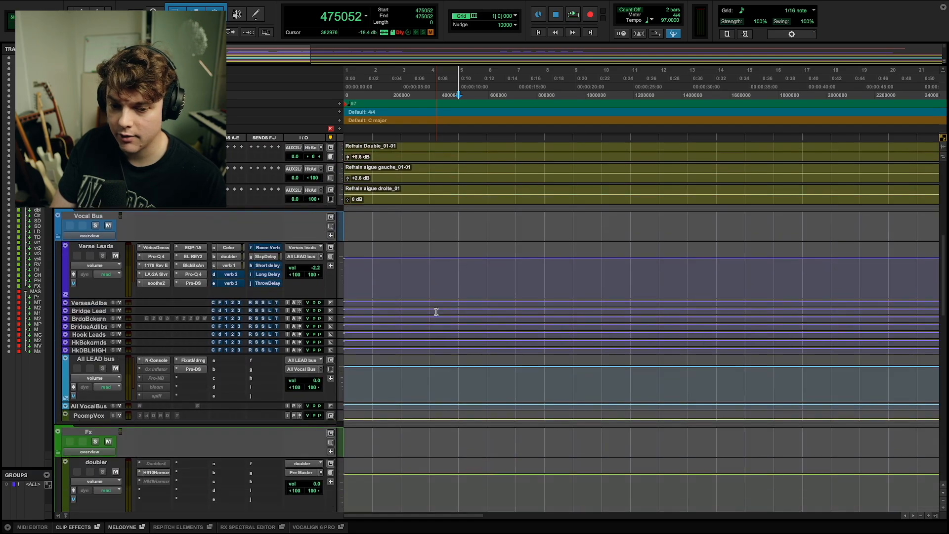
scroll(436, 312, "down", 20)
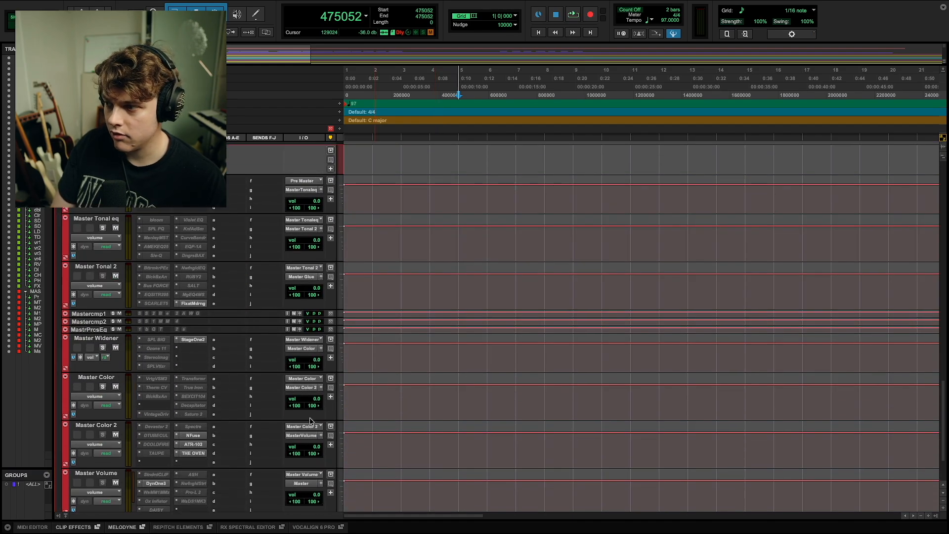
scroll(310, 421, "down", 4)
left_click(162, 453)
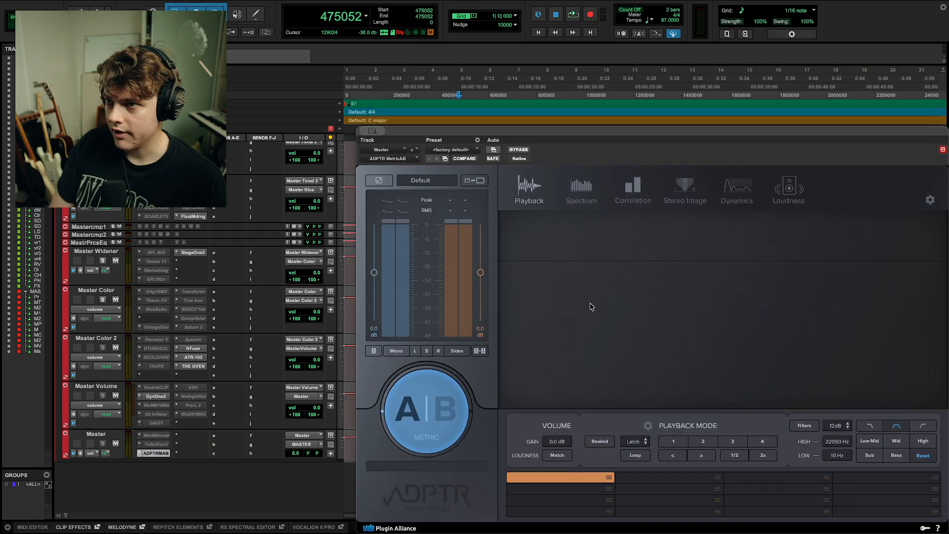
left_click_drag(578, 146, 526, 106)
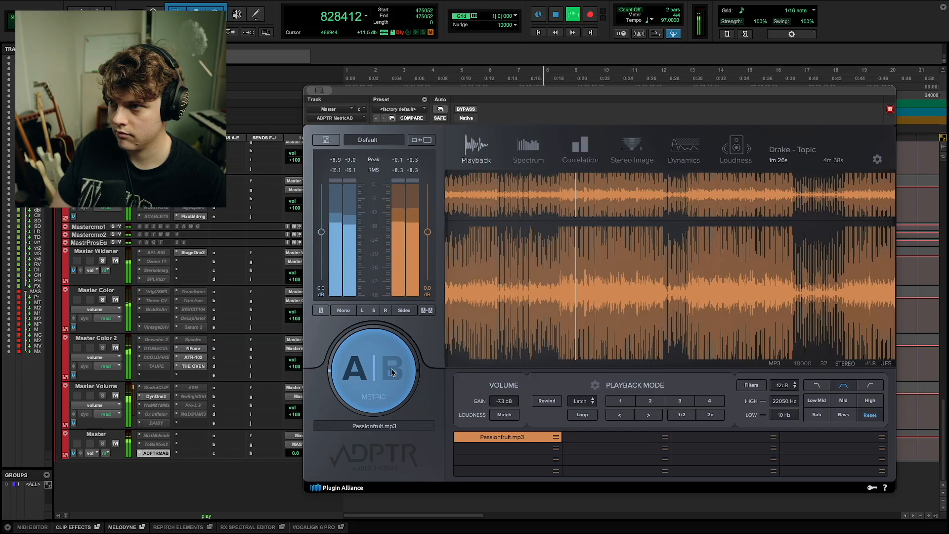
Compare the mix with the Passionfruit.mp3 reference in MetricAB by switching between A and B during playback.
left_click(390, 368)
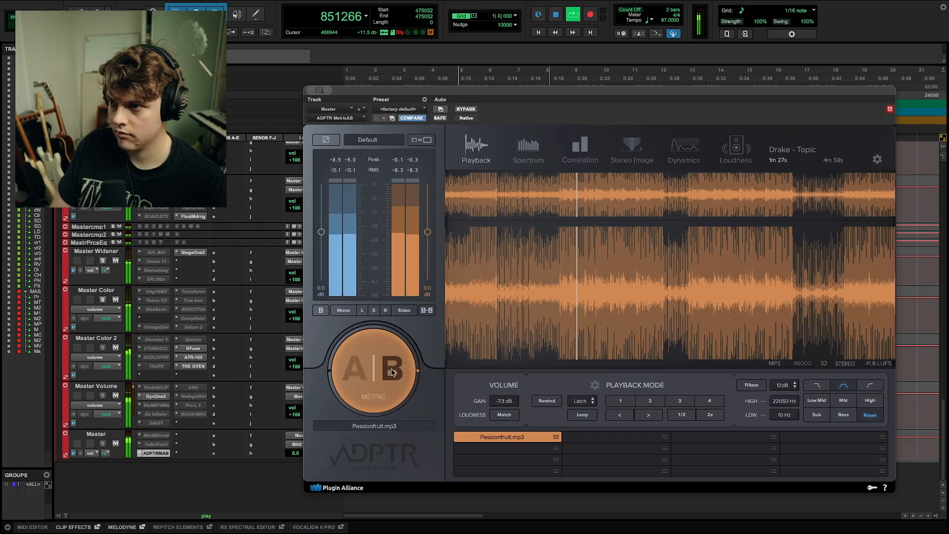
left_click(360, 370)
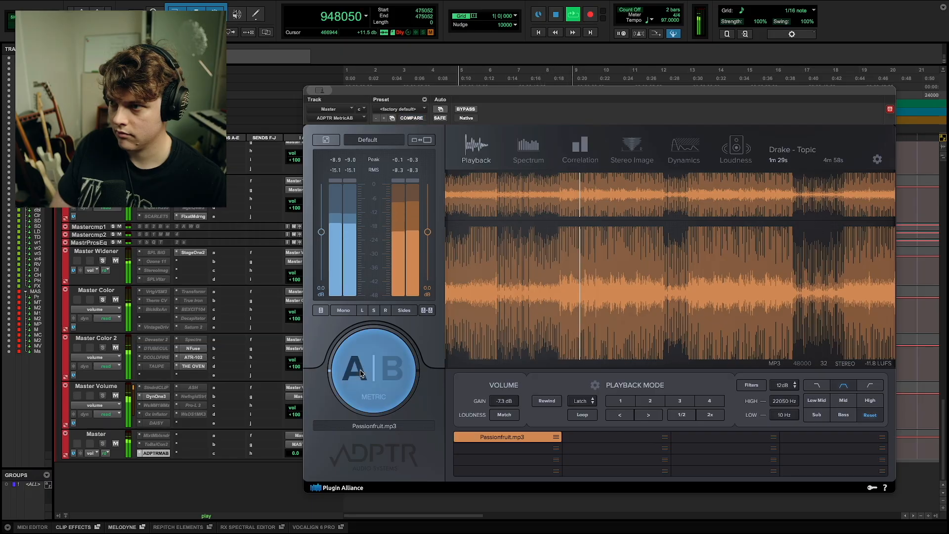
left_click(387, 369)
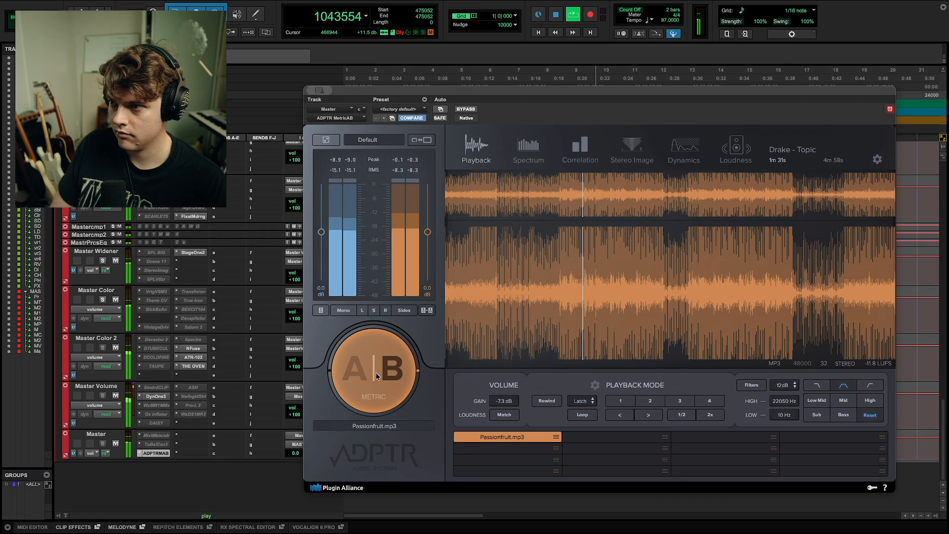
Return to the vocal buses and raise the All LEAD bus volume to +1.1 dB during playback.
scroll(491, 394, "up", 15)
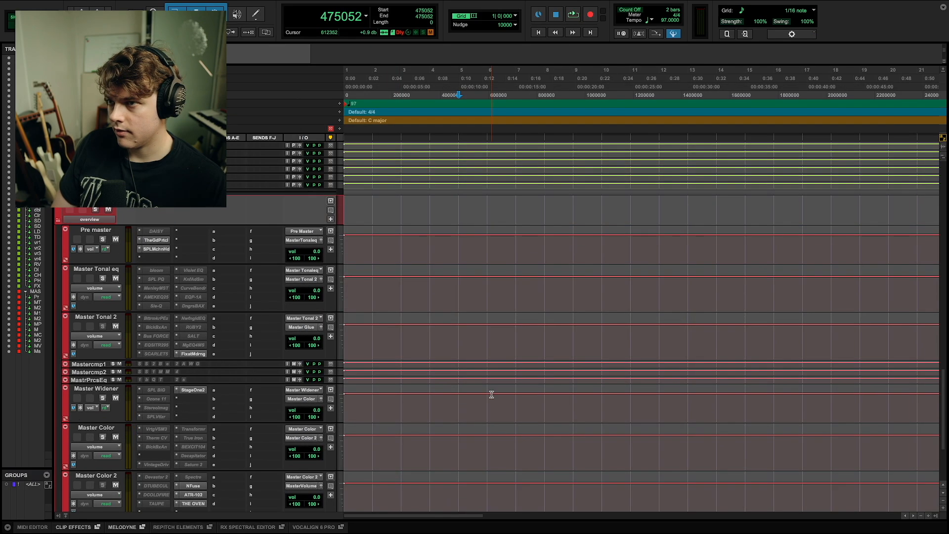
scroll(492, 394, "up", 10)
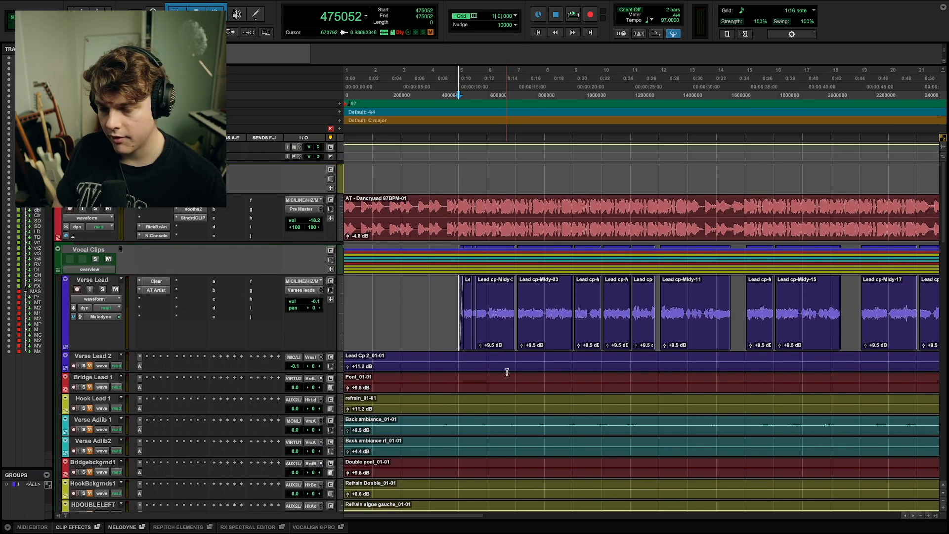
scroll(445, 310, "down", 2)
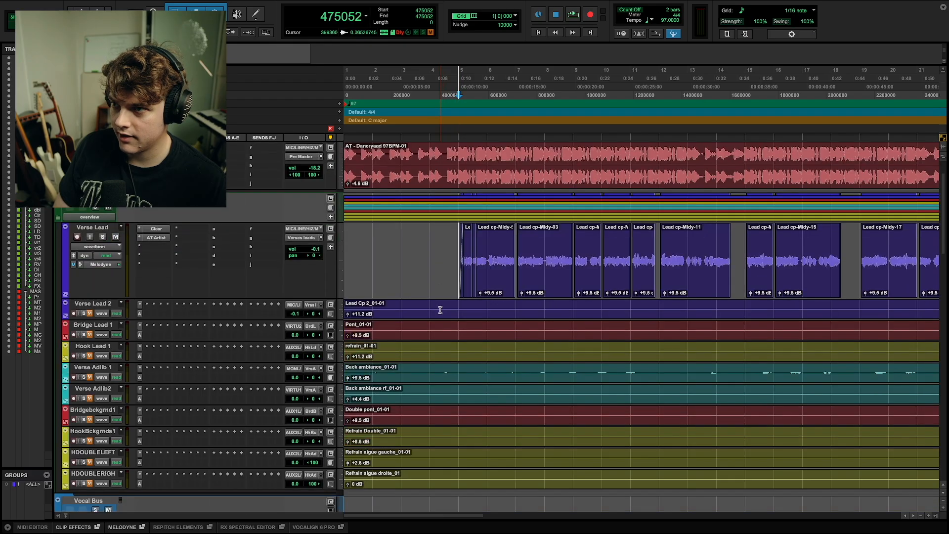
key("space")
key("space")
scroll(193, 369, "down", 12)
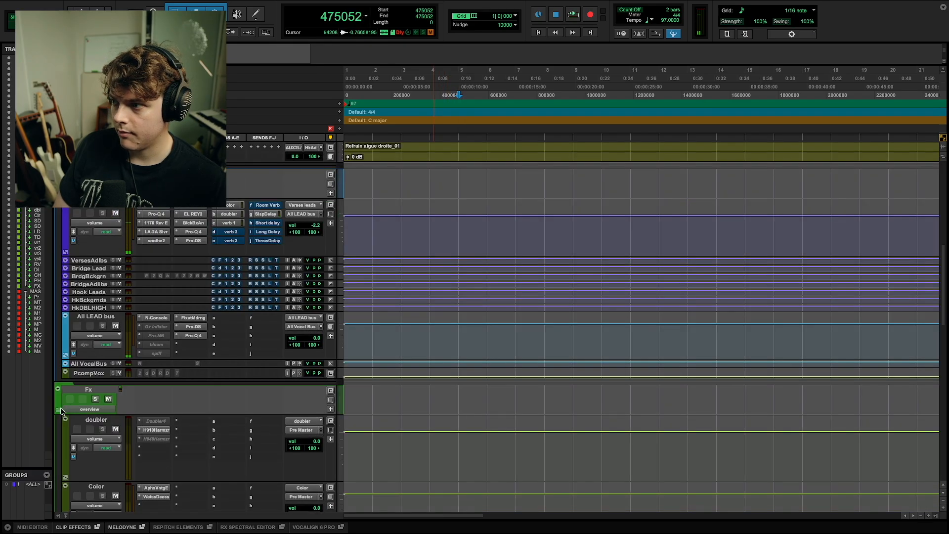
scroll(193, 369, "up", 5)
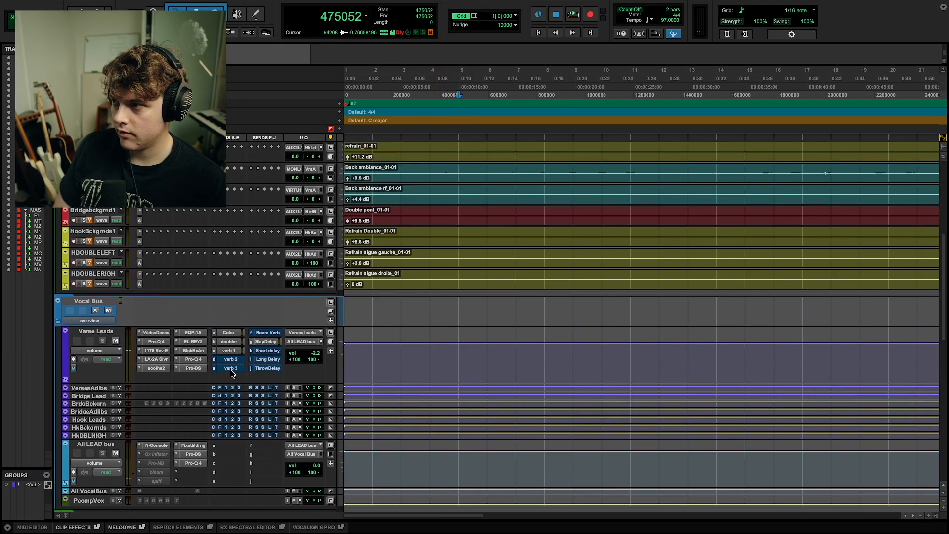
left_click(322, 341)
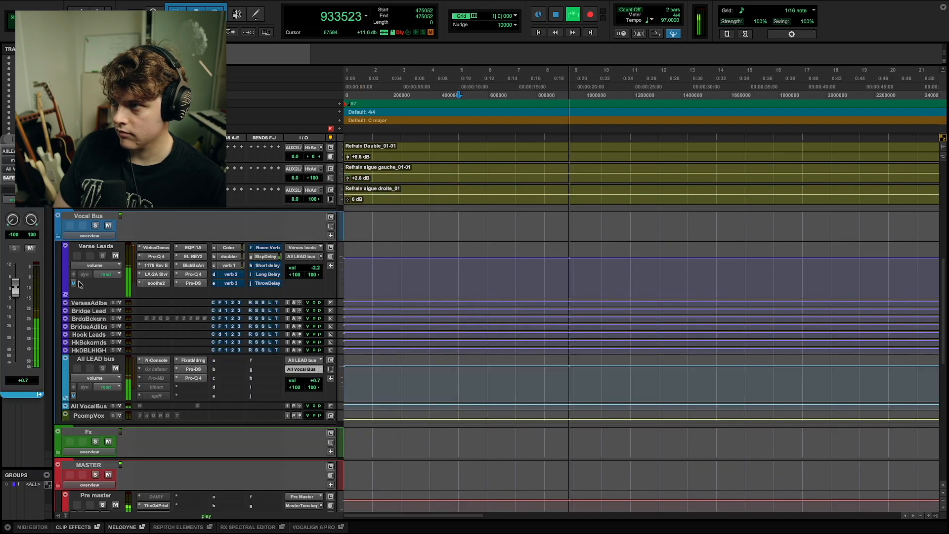
scroll(356, 316, "up", 5)
scroll(379, 324, "down", 4)
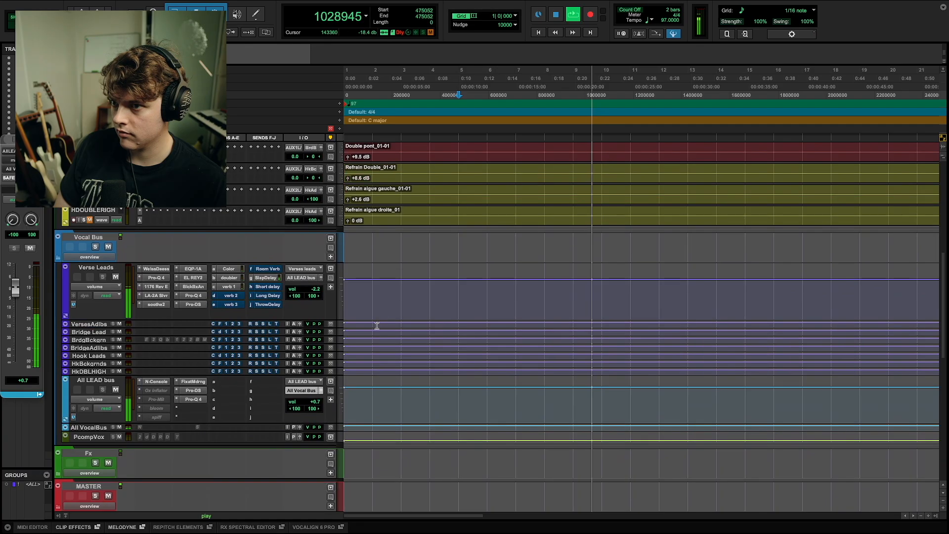
left_click_drag(15, 292, 16, 291)
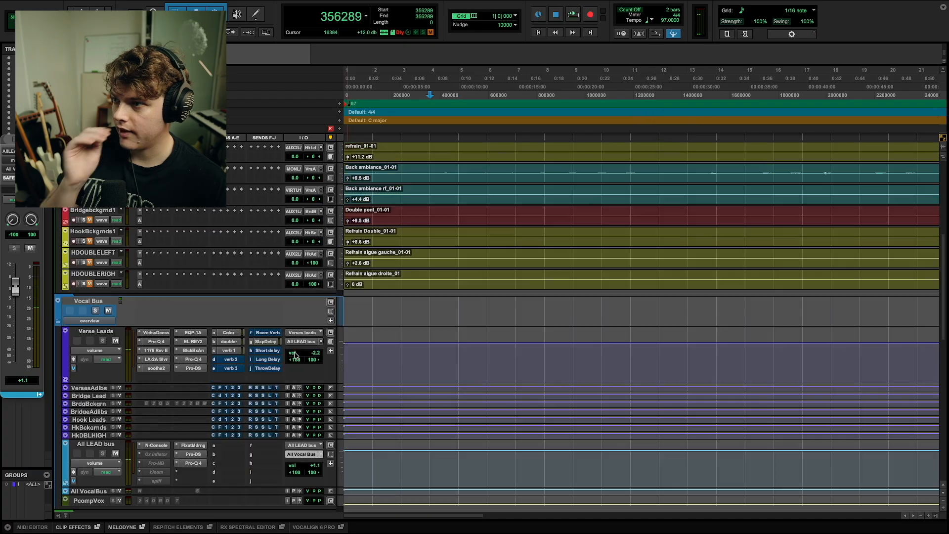
Open the Verse Leads verb 3 send and adjust the predelay of LX480 v4 on the verb 3 track.
left_click(232, 369)
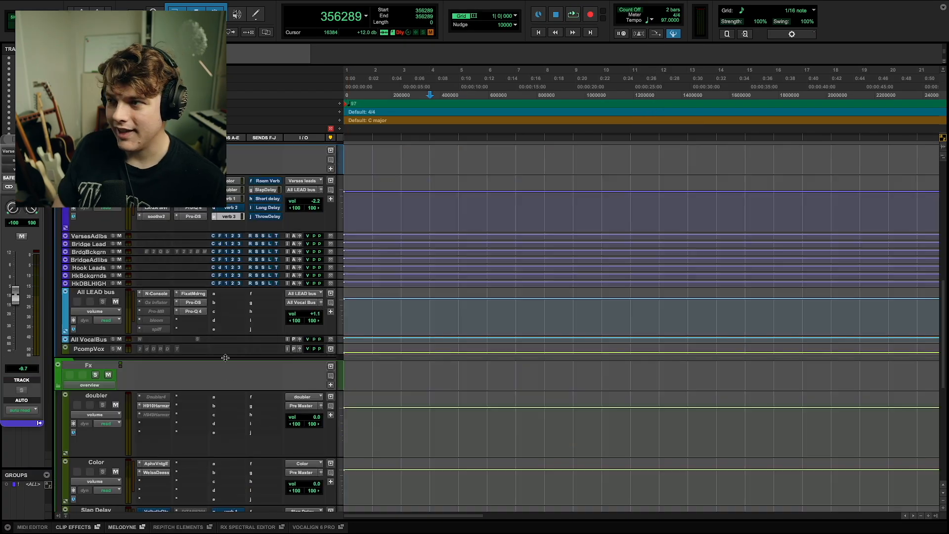
scroll(225, 393, "down", 5)
scroll(225, 391, "down", 1)
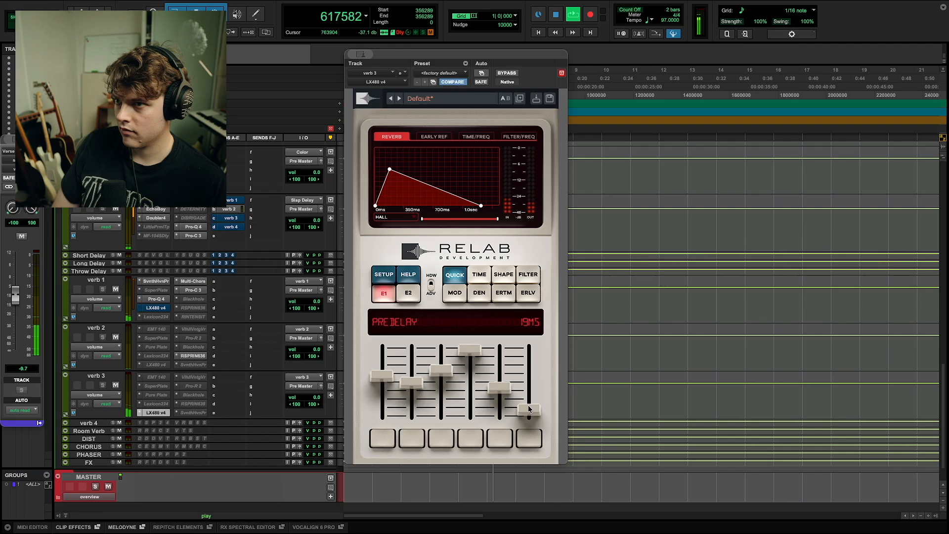
left_click_drag(529, 409, 522, 405)
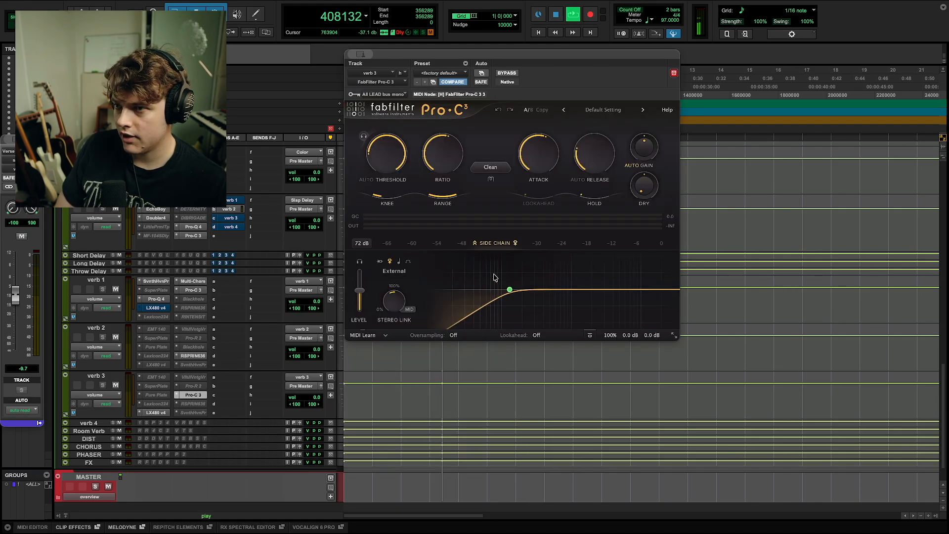
Set the verb 3 Pro-C 3 threshold to about -33.9 dB and the Verse Leads verb 3 send to -14.0 dB.
left_click_drag(387, 154, 391, 142)
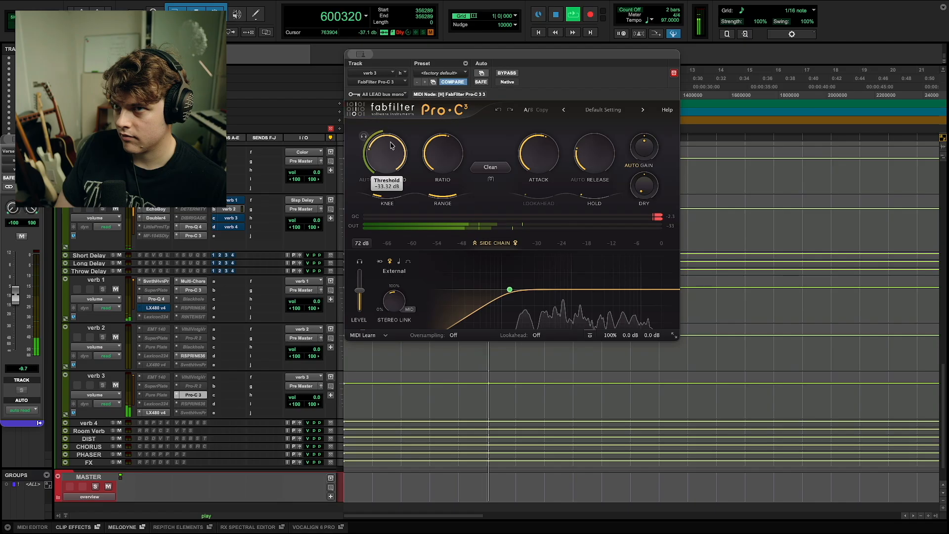
left_click_drag(389, 147, 388, 149)
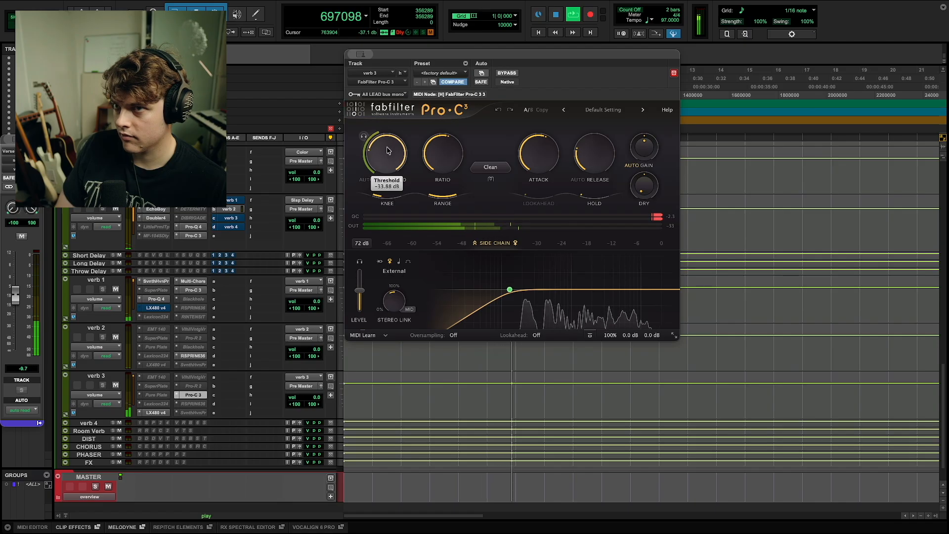
left_click(669, 216)
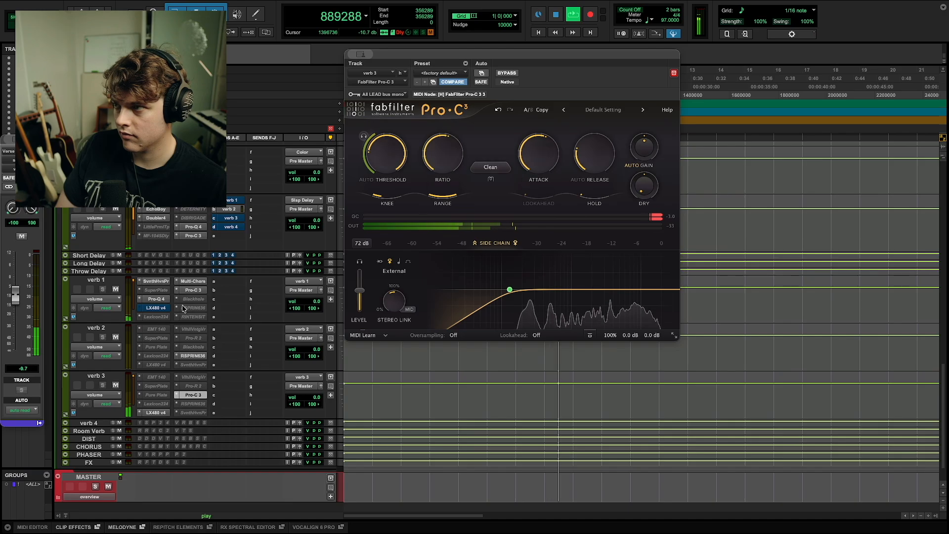
left_click_drag(16, 295, 16, 314)
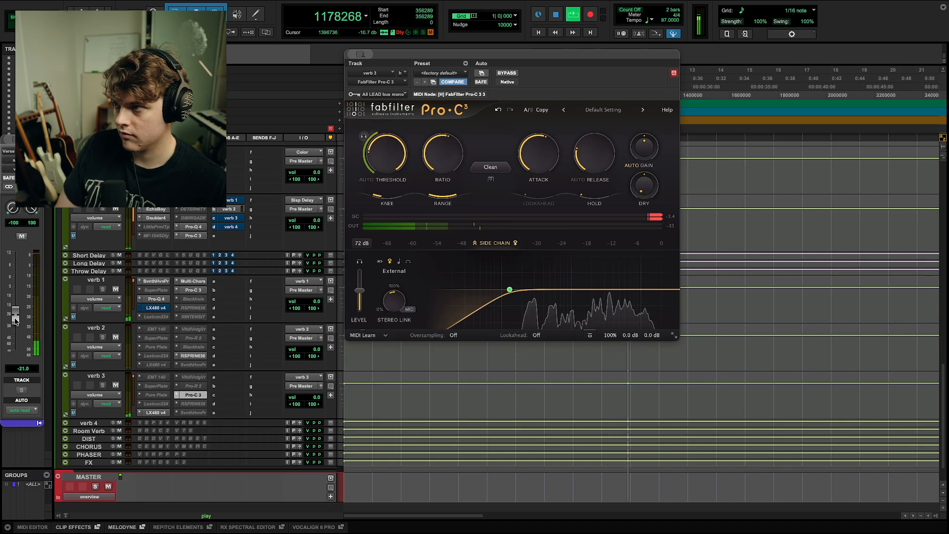
left_click_drag(16, 320, 15, 312)
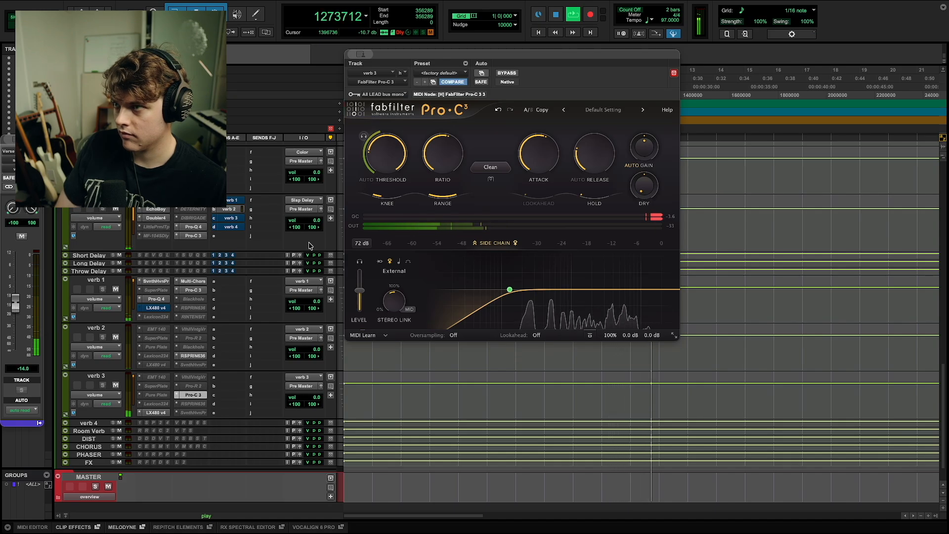
Shorten the reverb time of LX480 v4 on the verb 3 track.
left_click(156, 412)
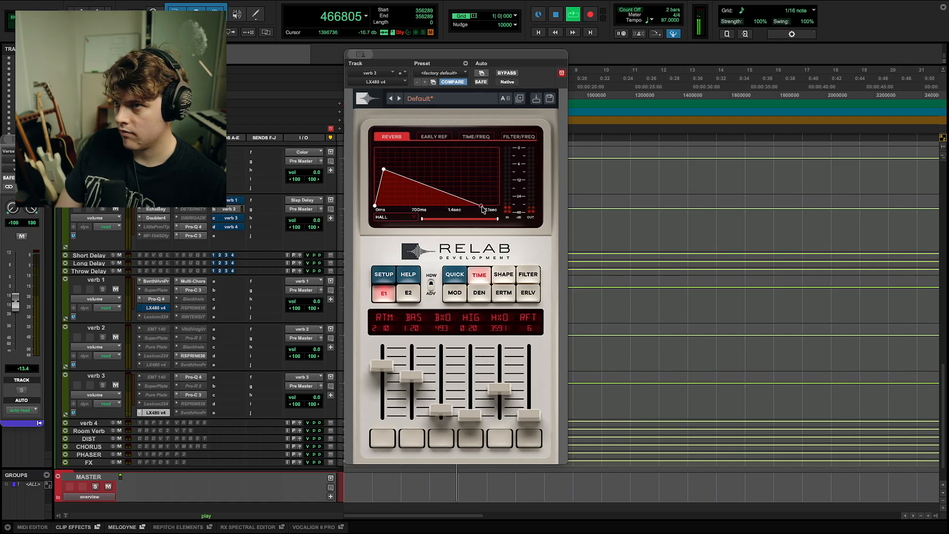
left_click_drag(484, 209, 472, 210)
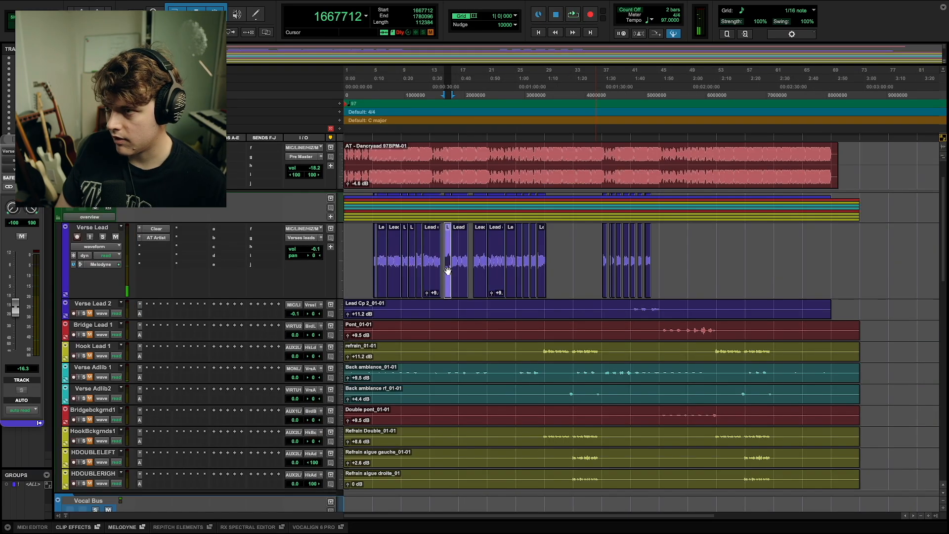
Audition the Verse Lead clip Lead cp-Mldy-13 at bar 15 and open it for pitch editing in Melodyne.
scroll(448, 269, "down", 2)
scroll(447, 271, "up", 2)
scroll(513, 273, "up", 2)
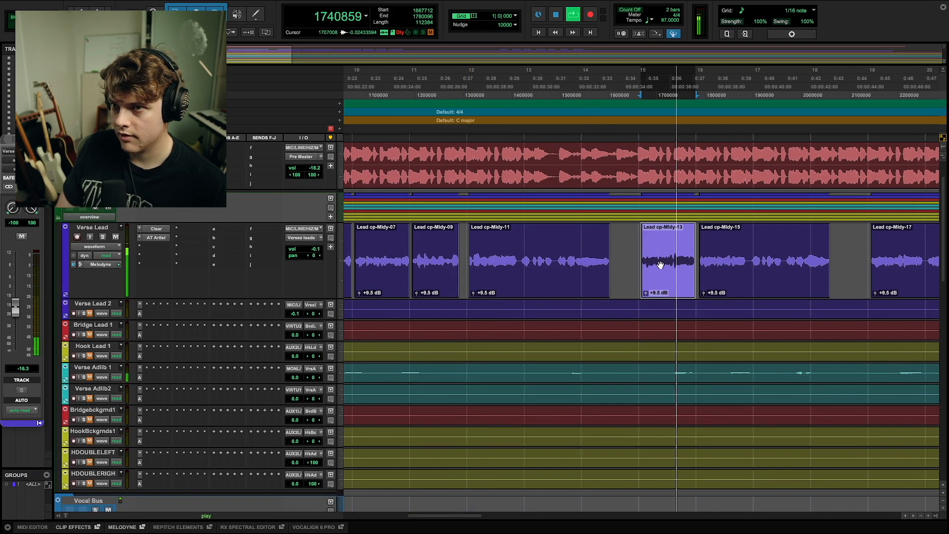
key("space")
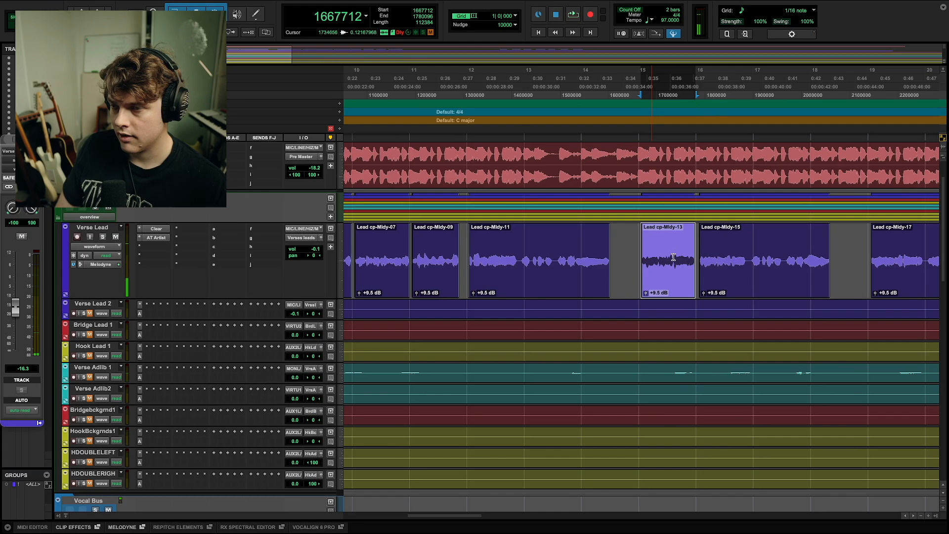
right_click(669, 276)
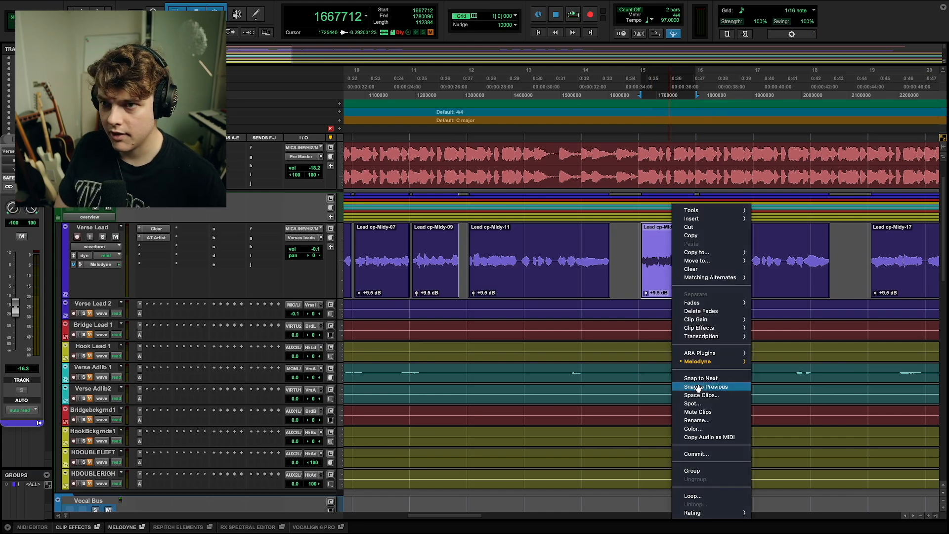
mouse_move(707, 361)
left_click(763, 362)
key("space")
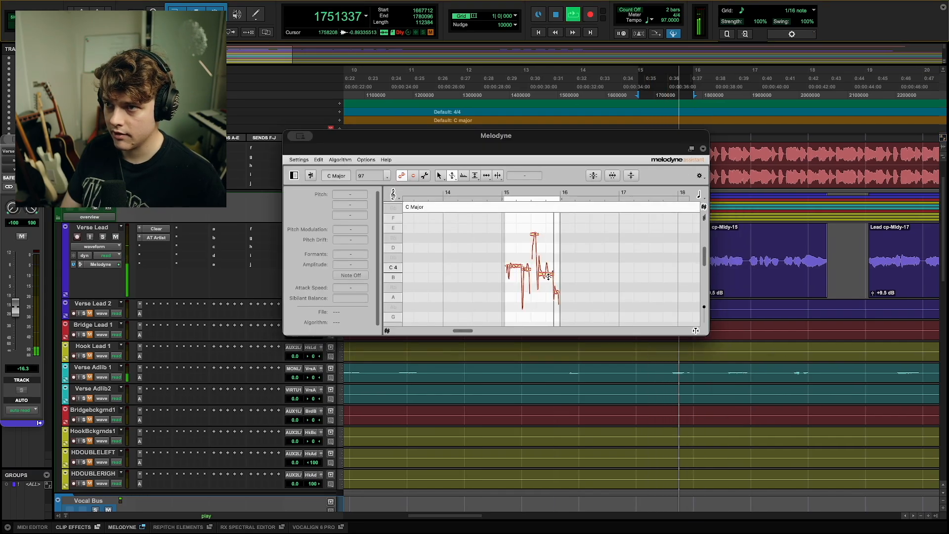
Reduce the pitch modulation of the clip's sustained B3 note to 34% during playback and close Melodyne.
key("space")
left_click(544, 272)
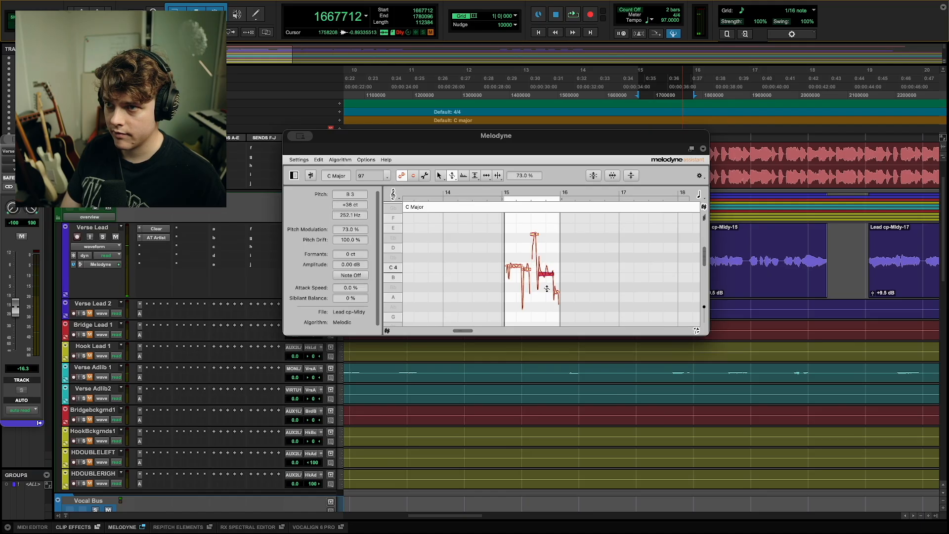
key("space")
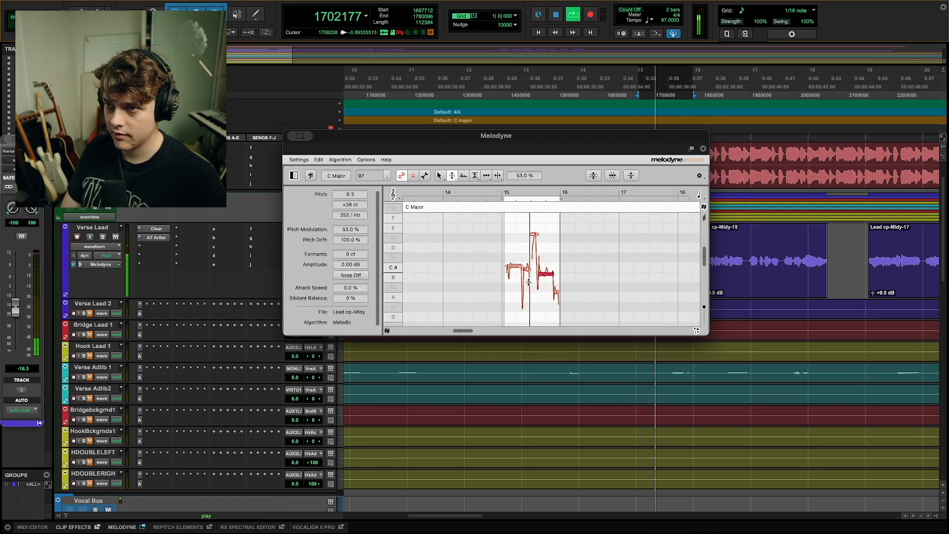
left_click_drag(547, 275, 547, 285)
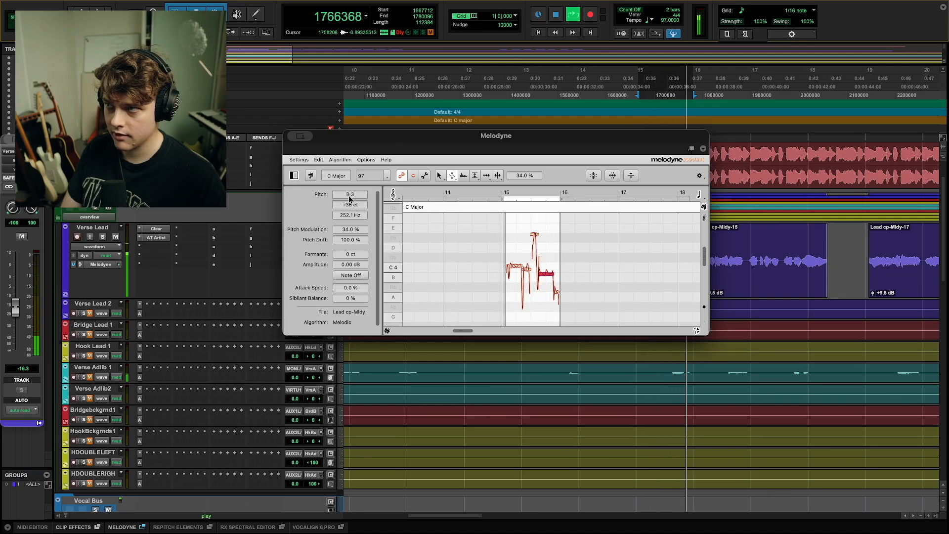
key("space")
left_click(142, 527)
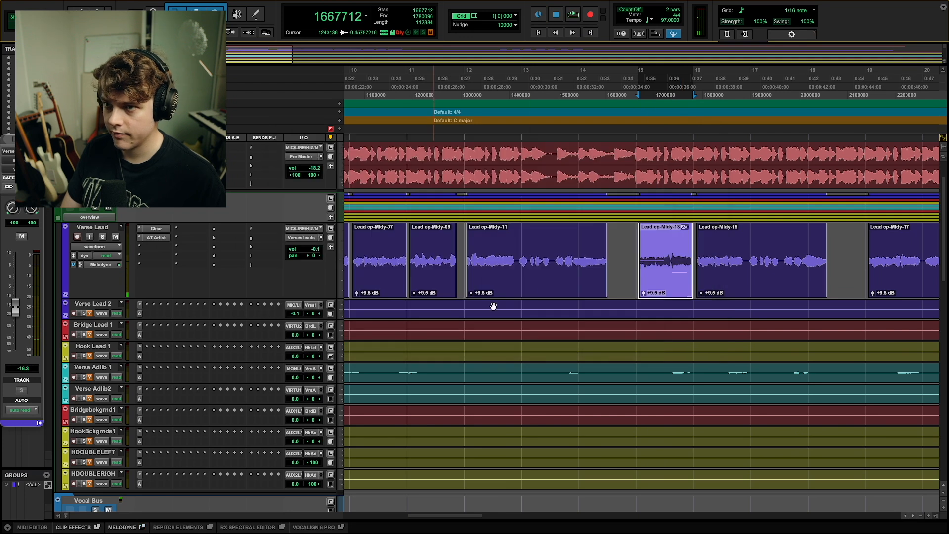
Play on from bar 15 and open the short phrase inside Lead cp-Mldy-15, before bar 17, in Melodyne.
left_click(637, 257)
key("space")
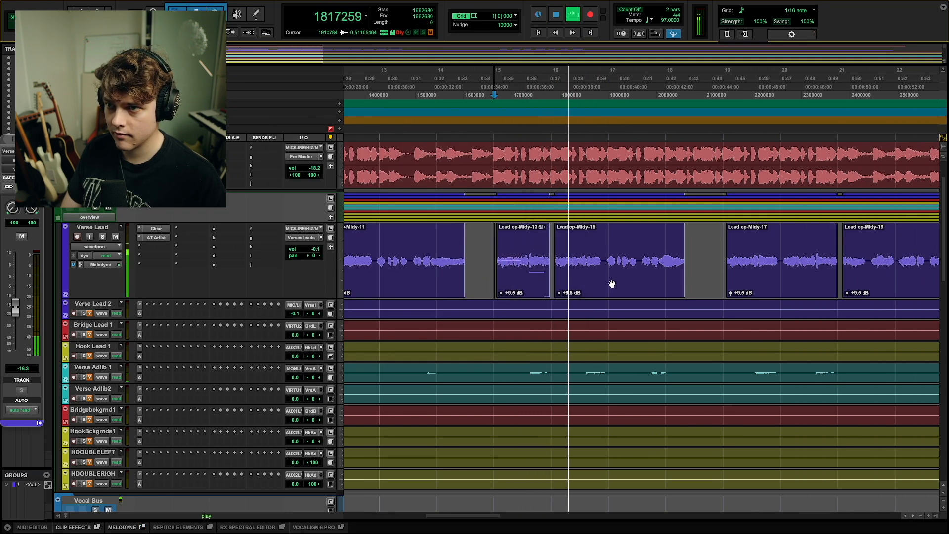
key("space")
left_click_drag(585, 259, 603, 262)
right_click(592, 263)
left_click(691, 363)
key("space")
Set the pitch modulation of the phrase's B3 note to 41% and close Melodyne.
left_click(603, 277)
key("space")
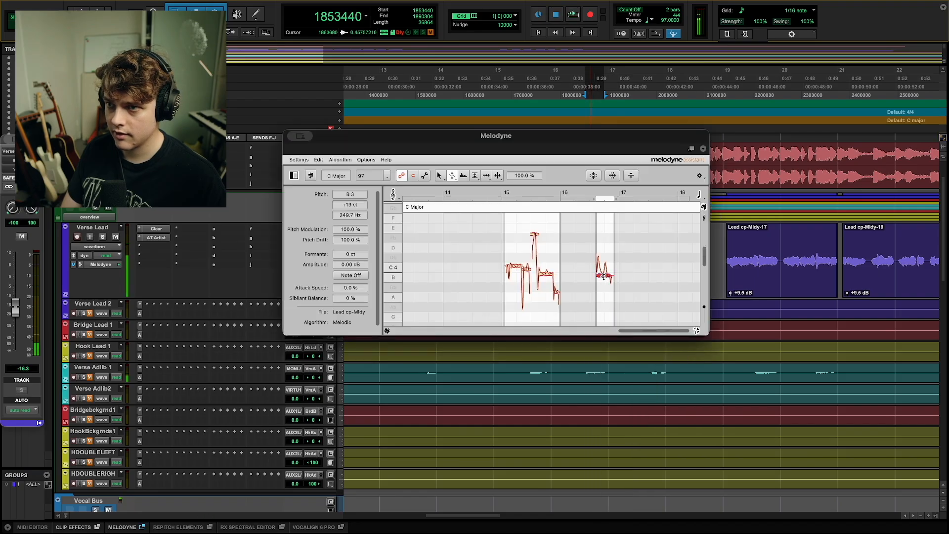
left_click_drag(602, 294, 604, 280)
key("space")
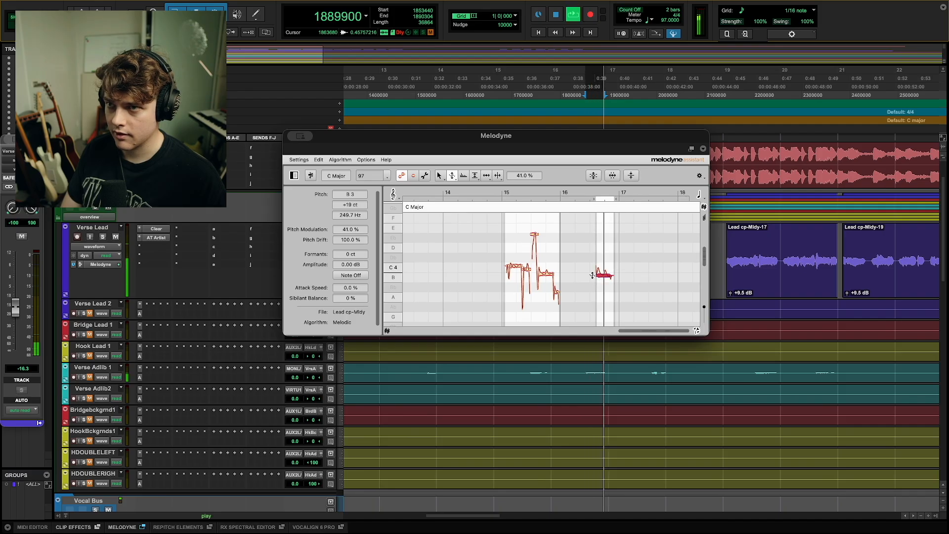
left_click(143, 528)
Play the Verse Lead from bar 15 to check the two pitch corrections in the mix.
left_click(484, 252)
key("space")
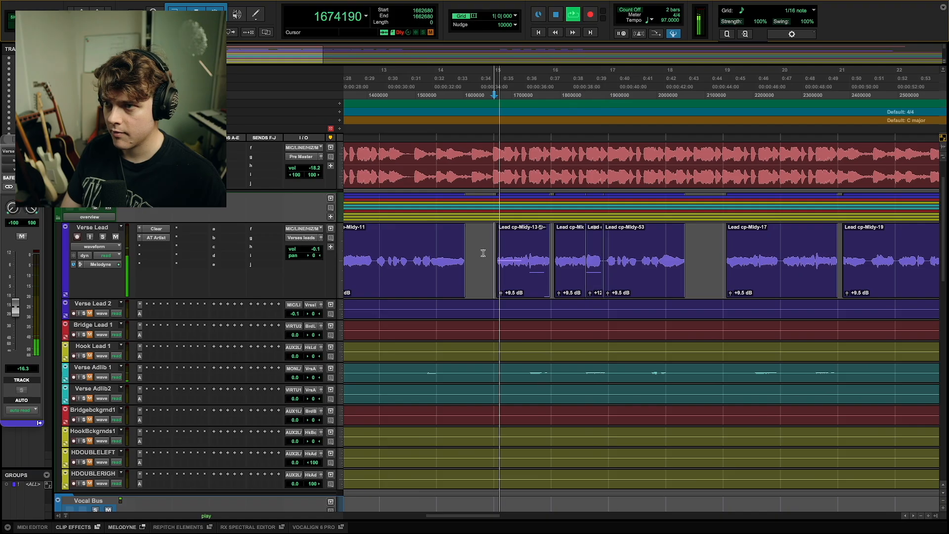
scroll(487, 261, "left", 4)
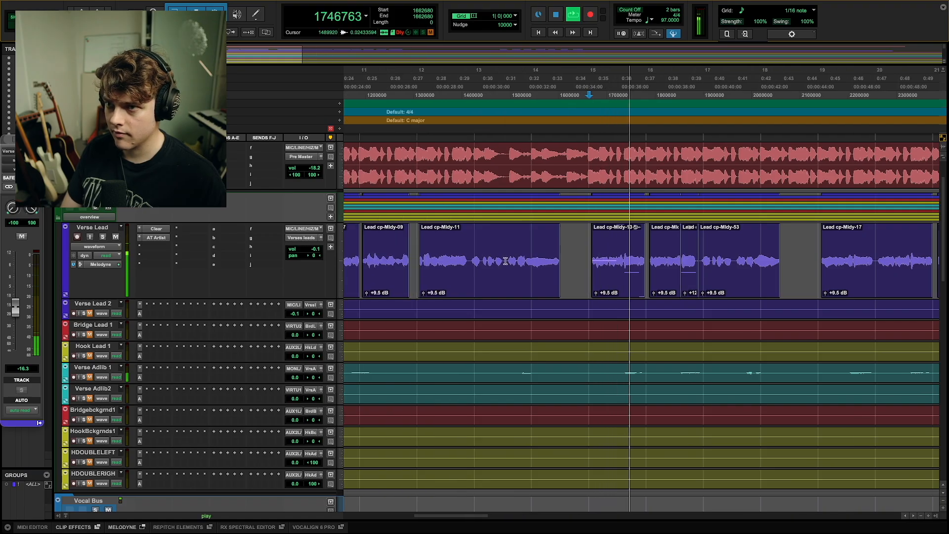
scroll(581, 261, "right", 3)
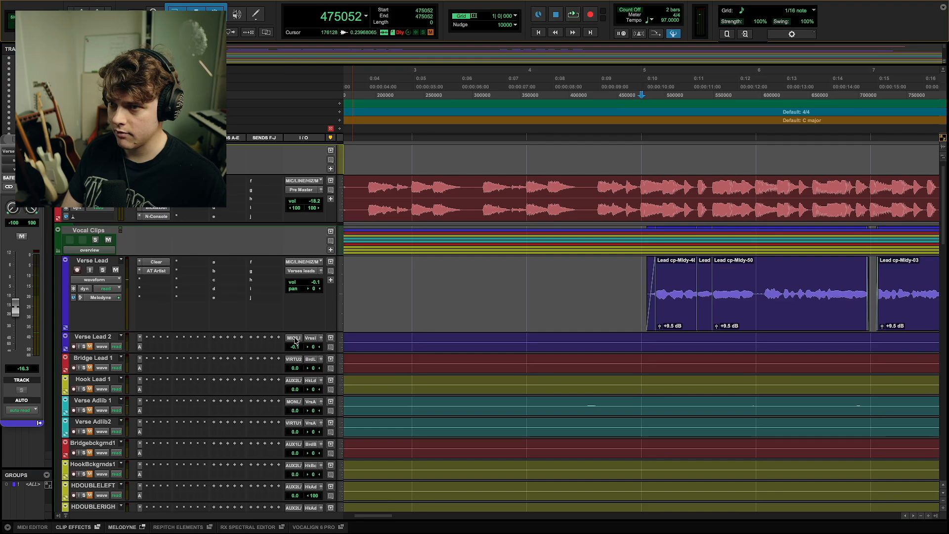
Copy the opening of the first Verse Lead clip onto Verse Lead 2 and select it together with the empty space before it.
key("Return")
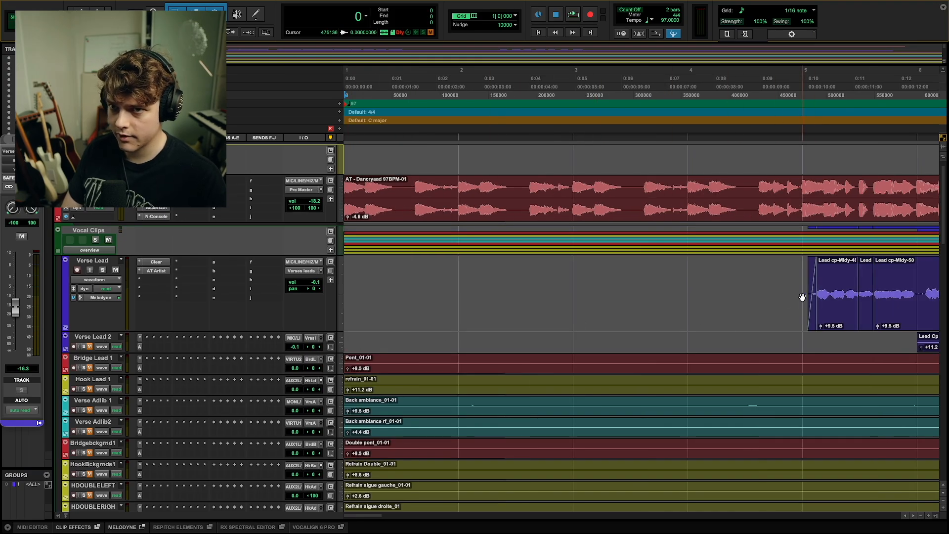
left_click_drag(802, 297, 826, 300)
key("super+c")
left_click(803, 341)
key("super+v")
left_click_drag(831, 341, 686, 340)
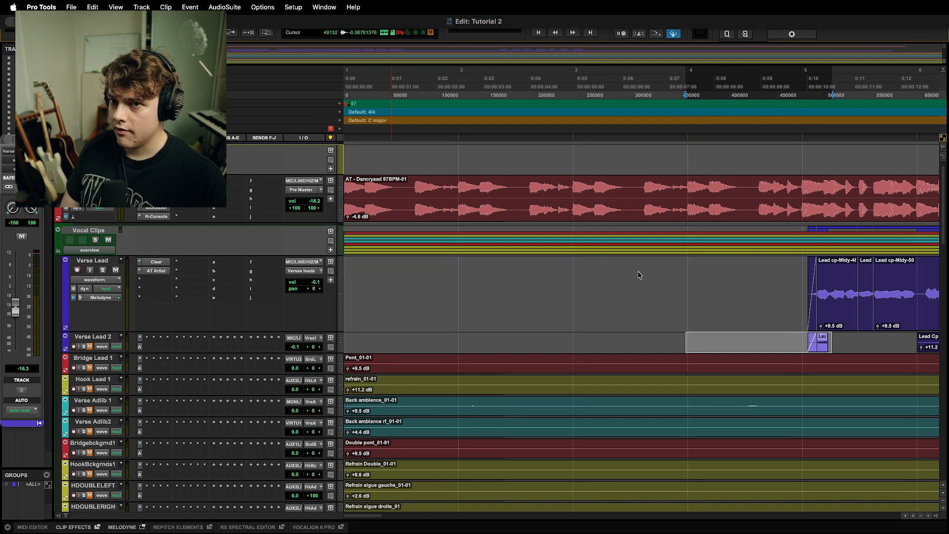
Render the selection as reverse reverb with D-Verb at 9.0 sec decay and 100% wet, and audition it from bar 4.
left_click(411, 331)
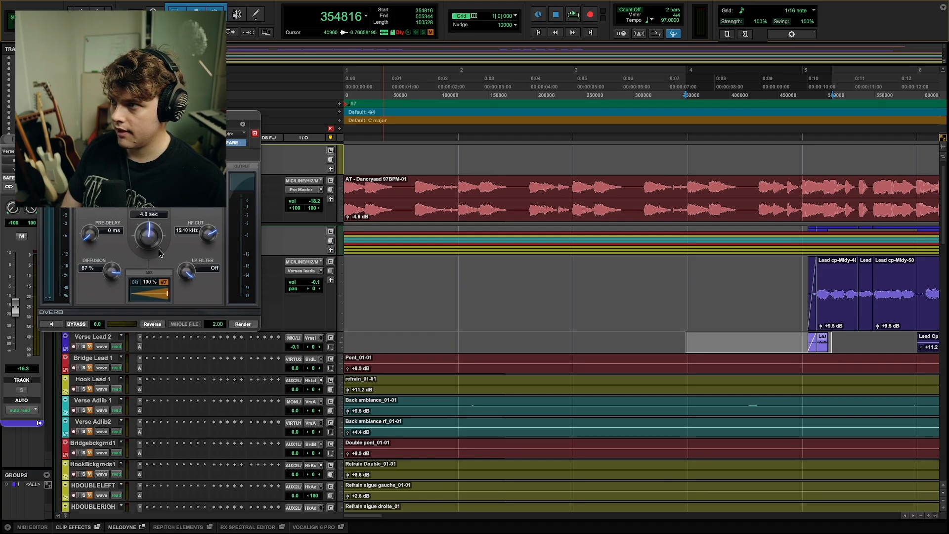
left_click(231, 325)
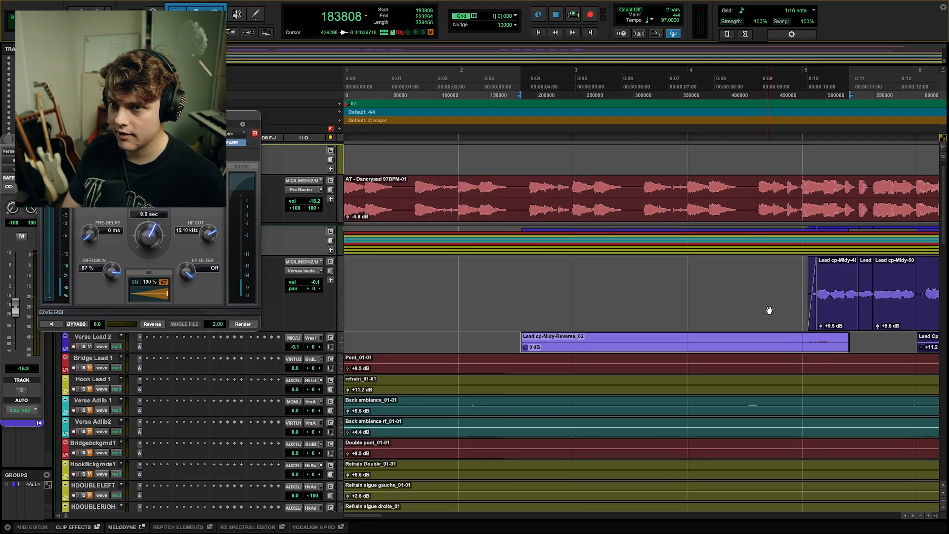
left_click(685, 299)
key("space")
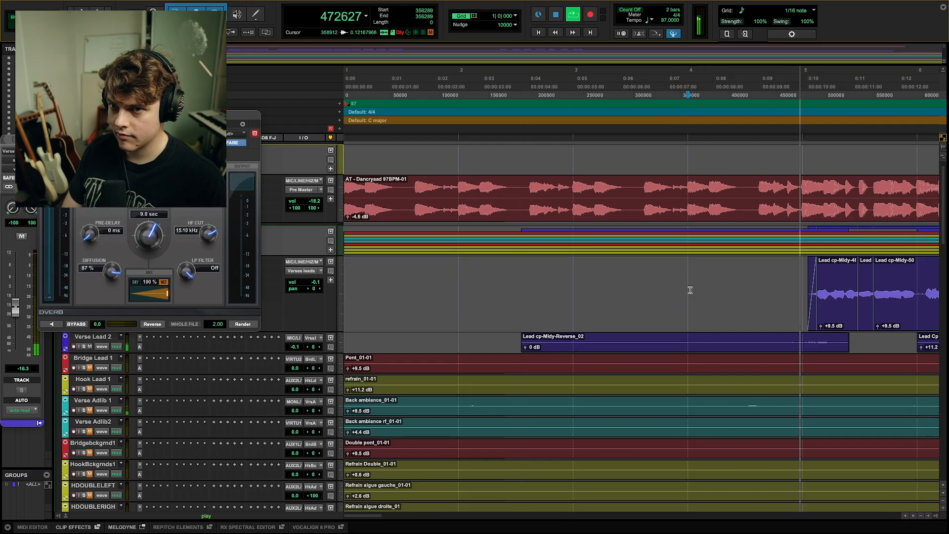
key("space")
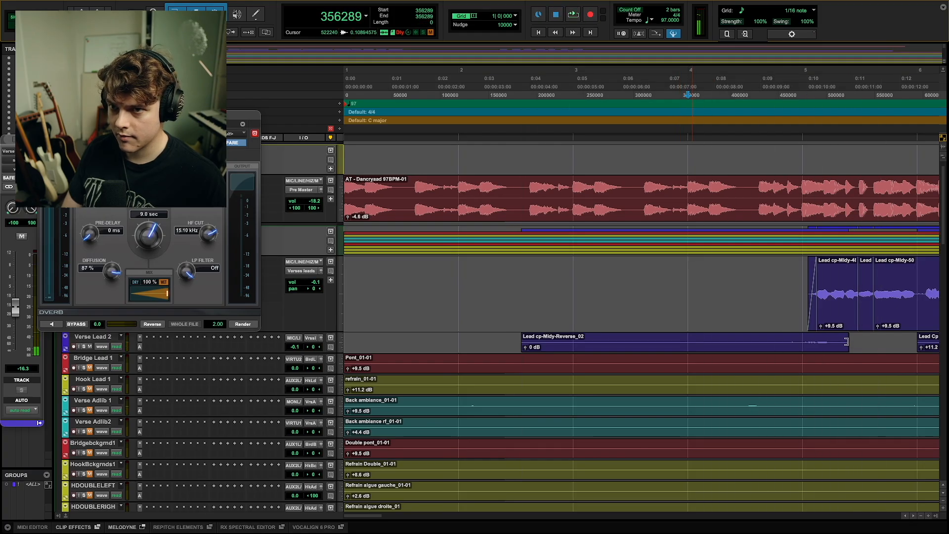
Trim the reversed reverb clip on Verse Lead 2 to a short swell before the first vocal, add a fade-in and audition it.
left_click_drag(846, 343, 819, 344)
left_click_drag(521, 338, 721, 341)
left_click_drag(529, 339, 800, 338)
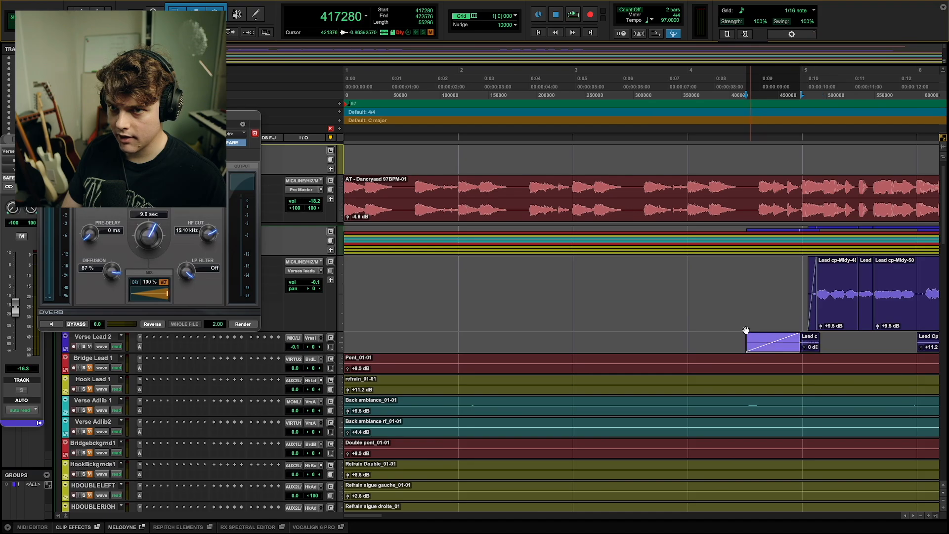
key("space")
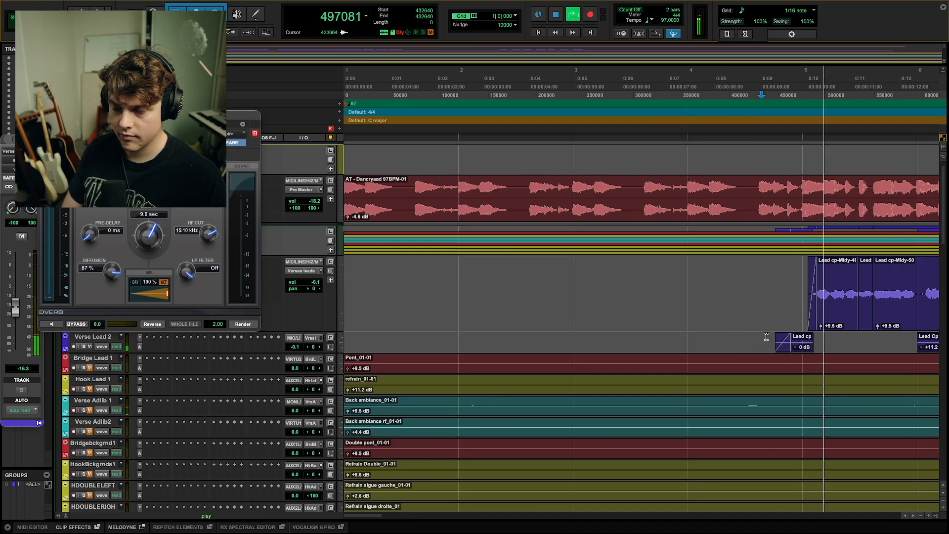
key("space")
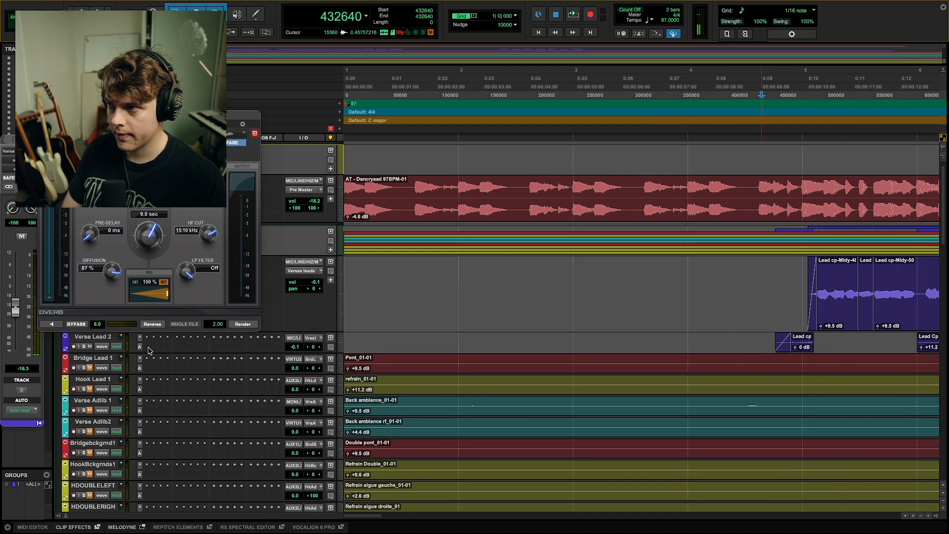
Insert AT Artist, PanMan and Pro-Q 4 on Verse Lead 2, set its volume to -1.4 dB, and audition the swell with PanMan bypassed.
left_click(150, 350)
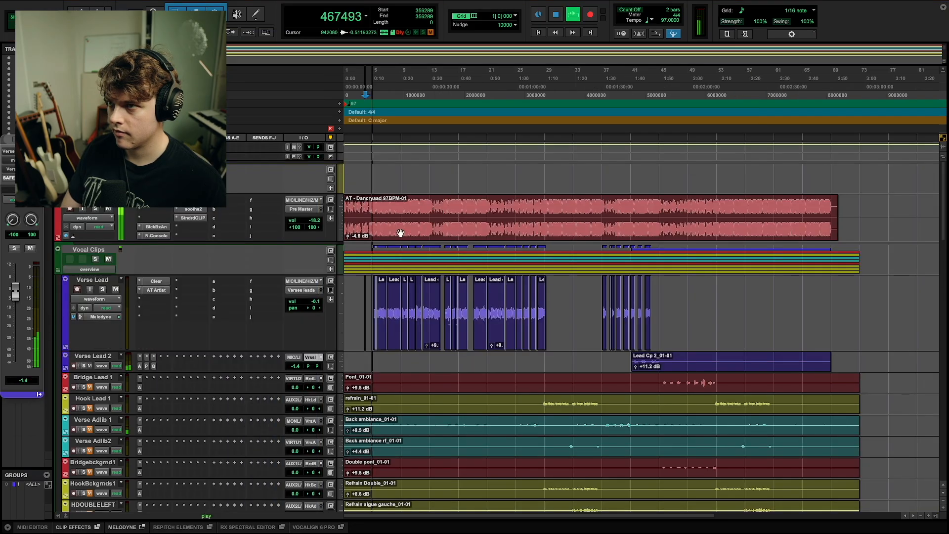
left_click(370, 307)
key("space")
left_click(367, 307)
key("space")
key("space")
key("space")
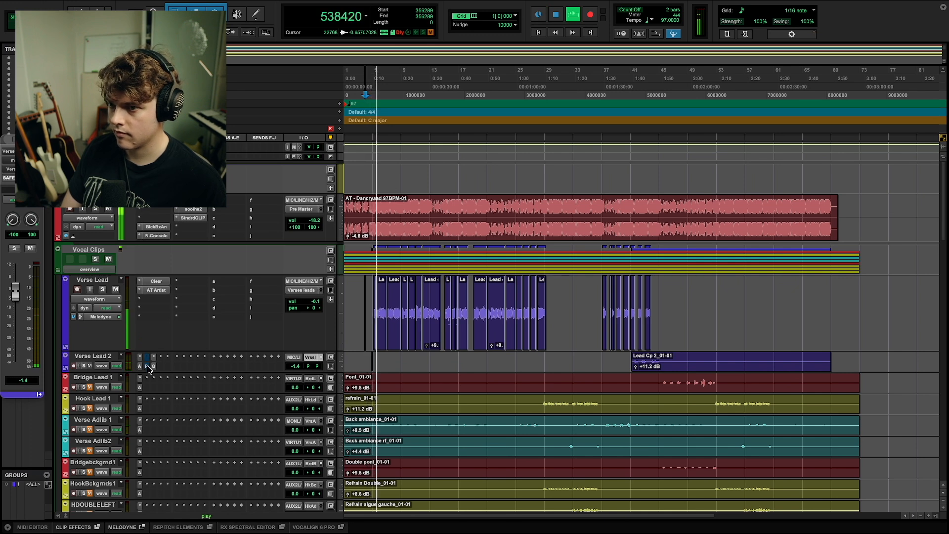
key("space")
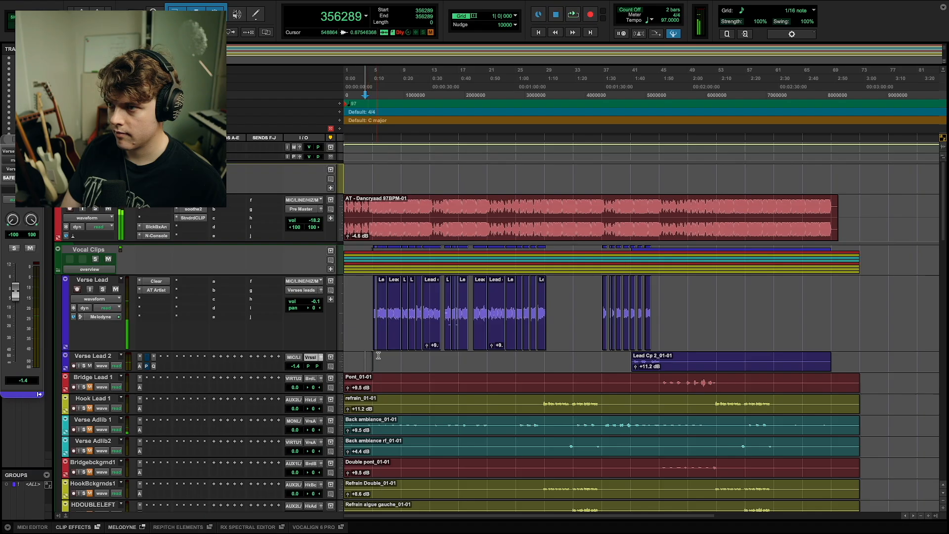
Reshape the Verse Lead 2 swell with curved fades and audition it into the first vocal phrase.
scroll(378, 338, "down", 3)
key("t")
key("t")
key("t")
key("t")
key("t")
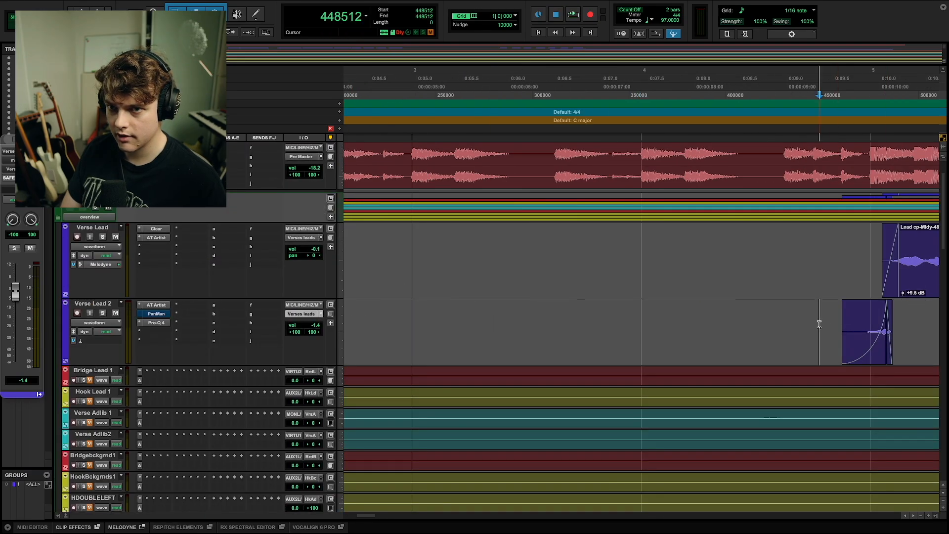
key("space")
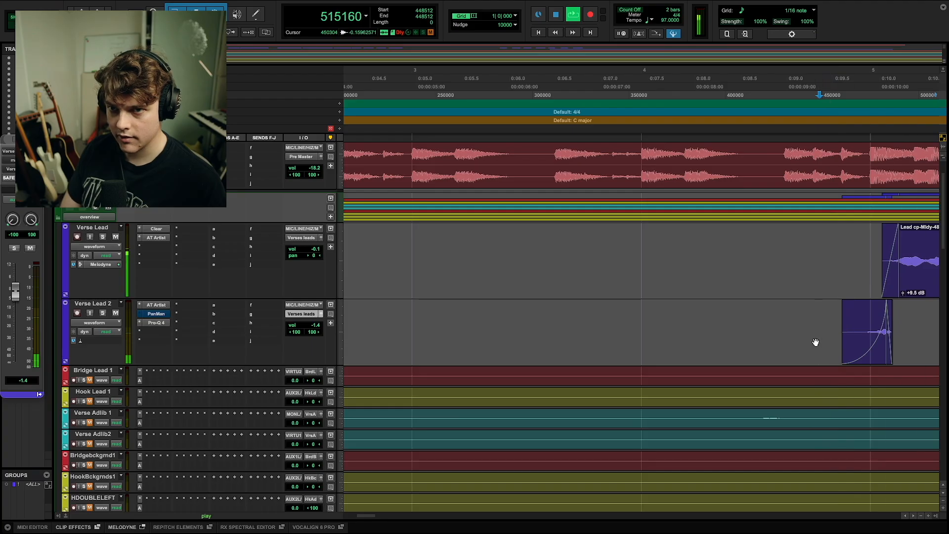
key("space")
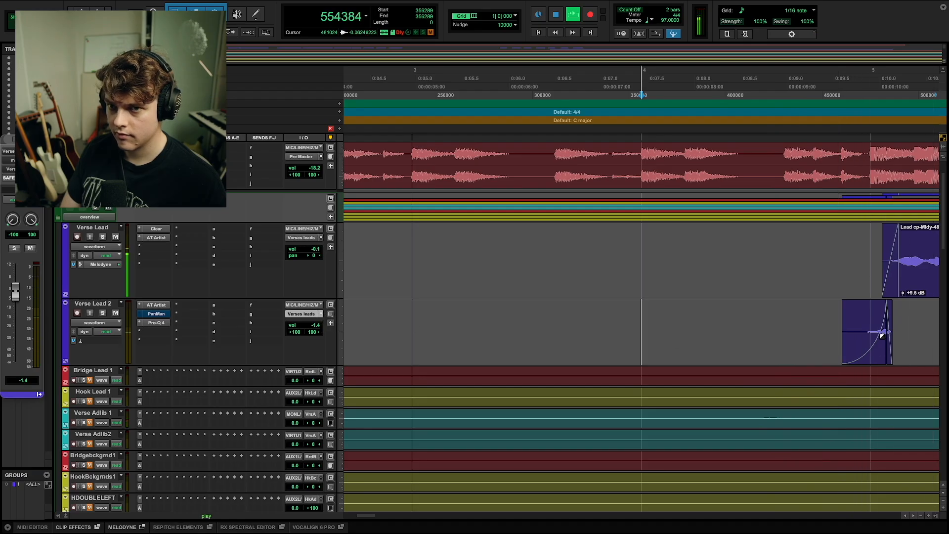
Move the reverse reverb swell on Verse Lead 2 slightly later and audition its lead-in to the vocal.
left_click_drag(537, 357, 544, 358)
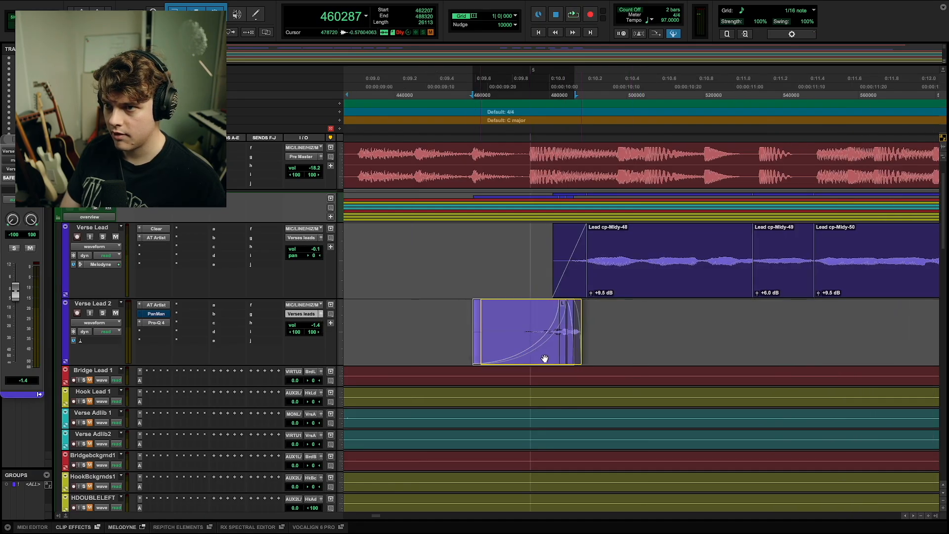
left_click(445, 325)
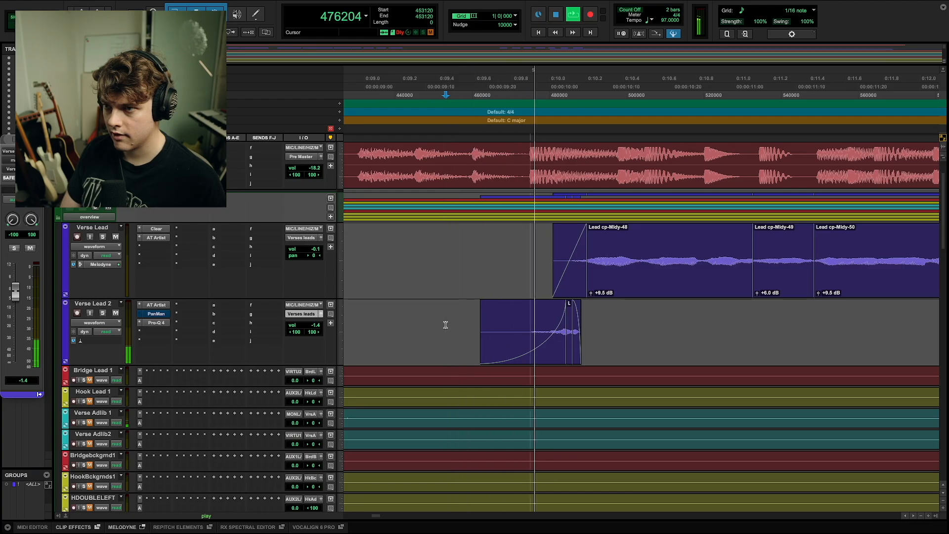
key("space")
key("space")
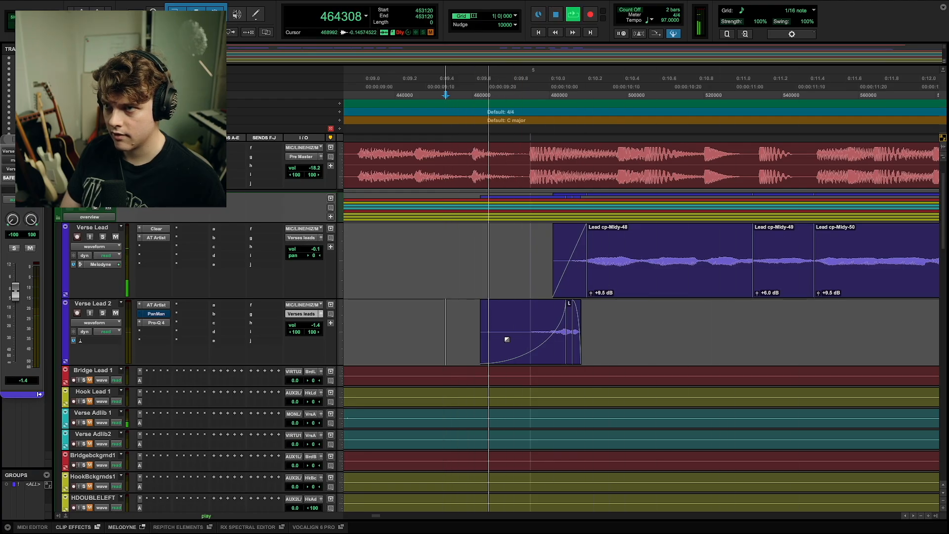
scroll(529, 345, "left", 5)
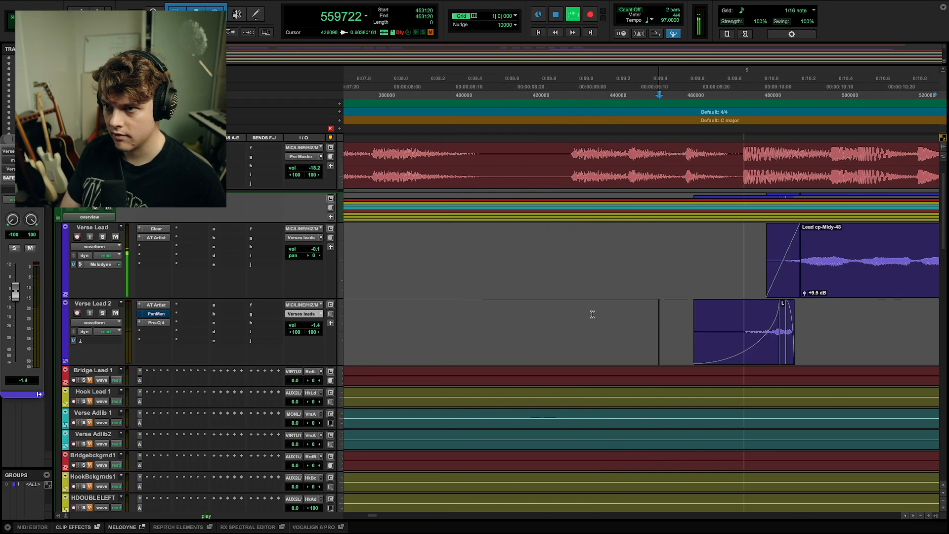
Play the song from the beginning and look over the vocal bus, effects and master tracks in the full session.
scroll(592, 315, "down", 6)
key("space")
left_click(342, 323)
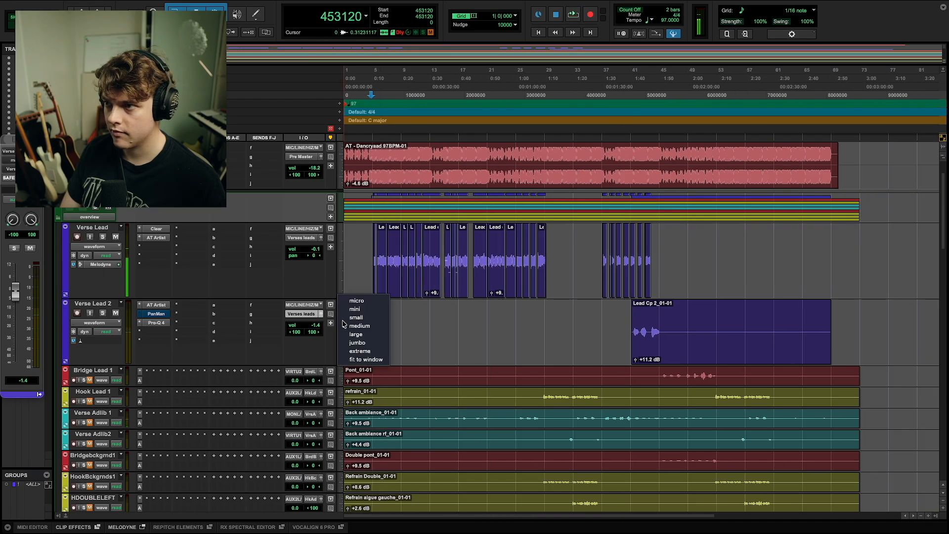
key("space")
scroll(380, 341, "down", 10)
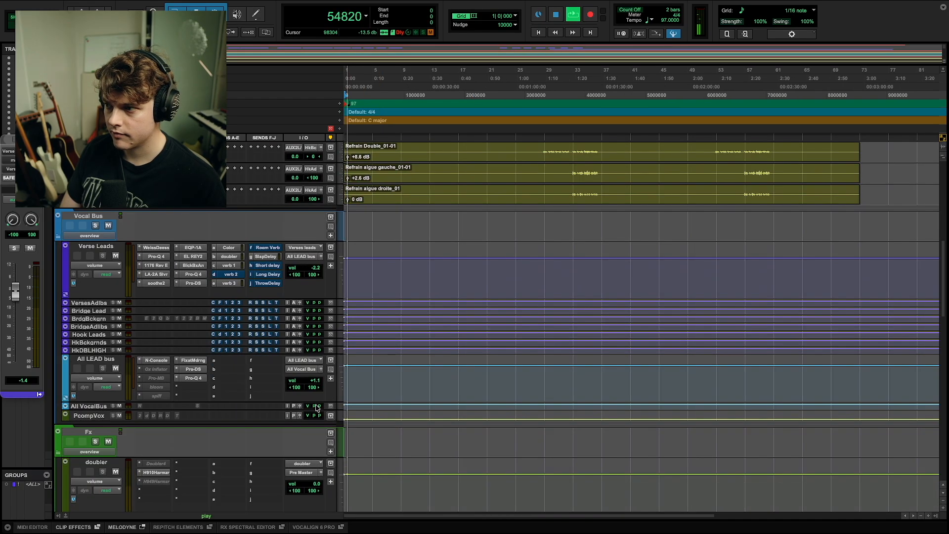
scroll(231, 445, "down", 8)
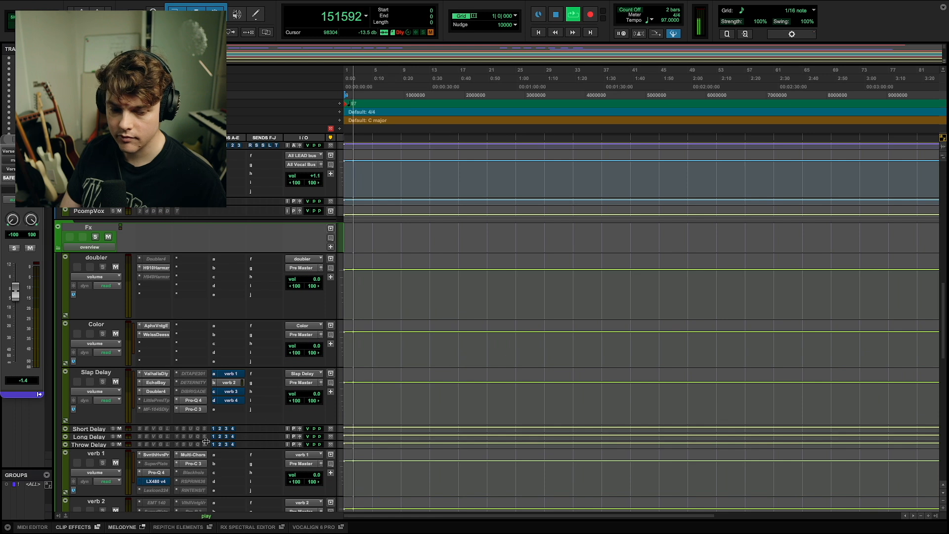
scroll(206, 441, "down", 20)
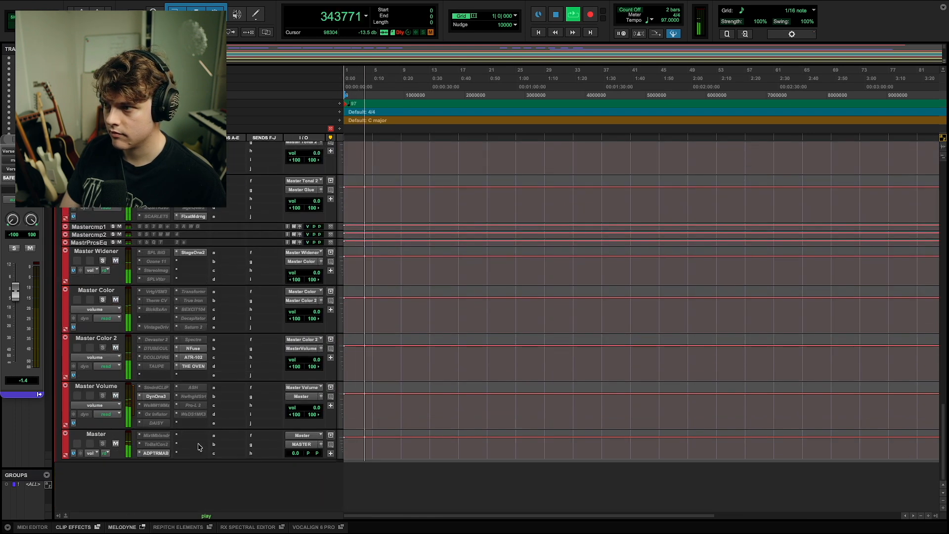
scroll(200, 447, "up", 15)
scroll(199, 447, "down", 12)
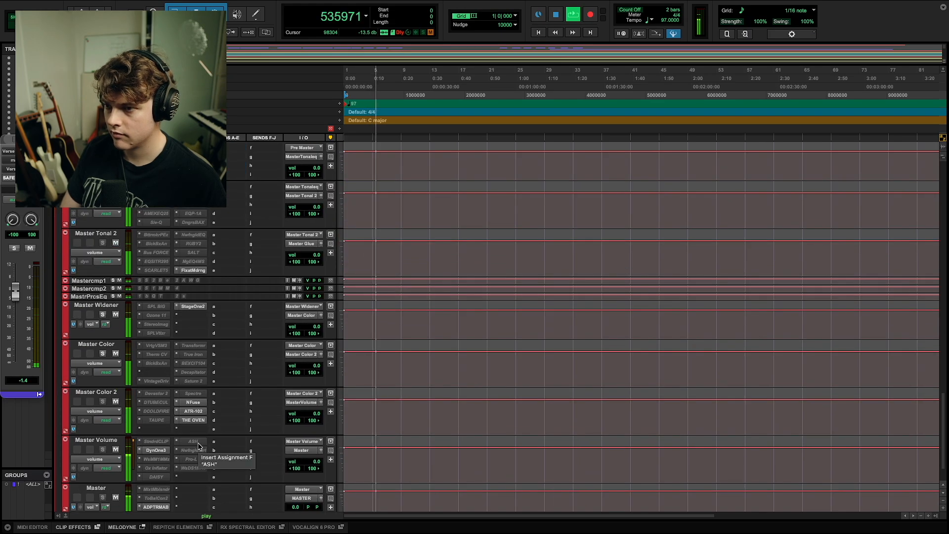
scroll(197, 444, "up", 3)
scroll(198, 446, "up", 15)
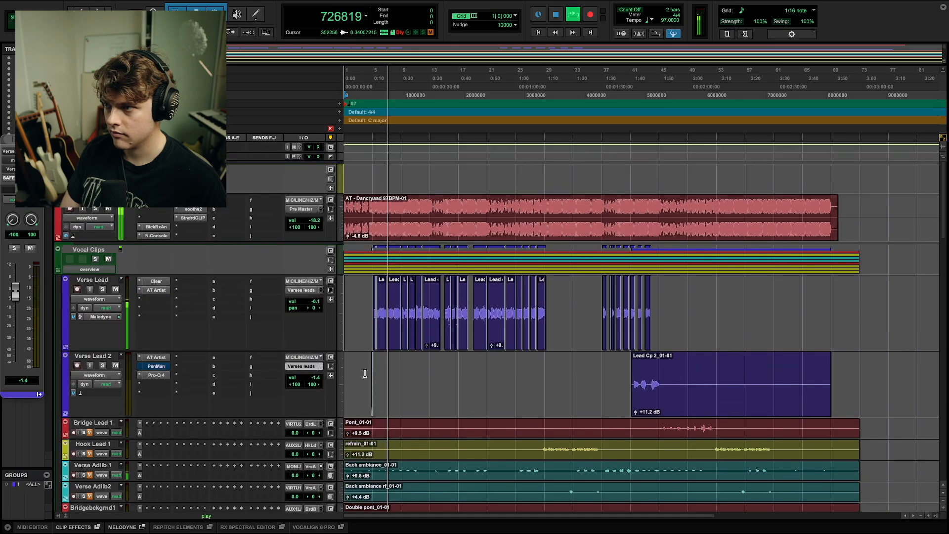
Show the level controls of the verb 3 send on the Verse Leads bus during playback.
scroll(364, 374, "down", 10)
left_click(238, 285)
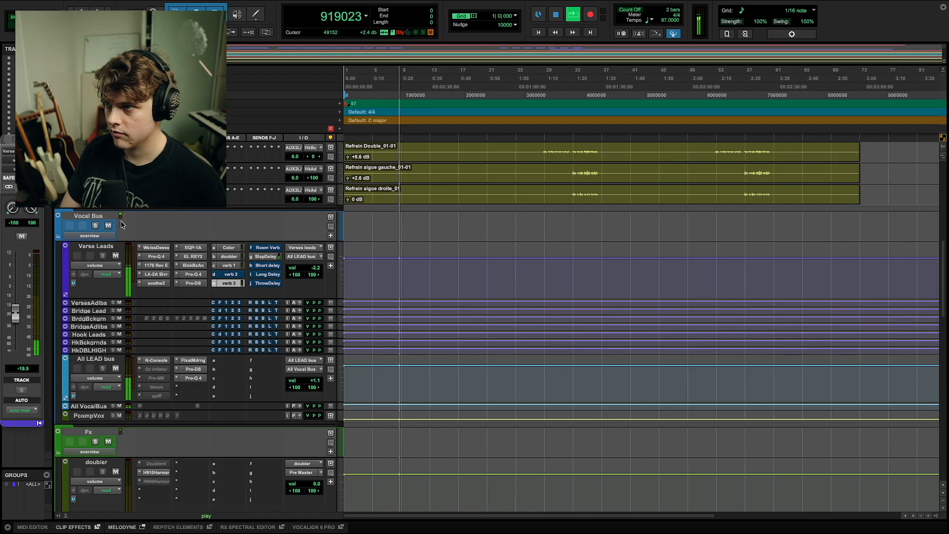
scroll(410, 252, "up", 4)
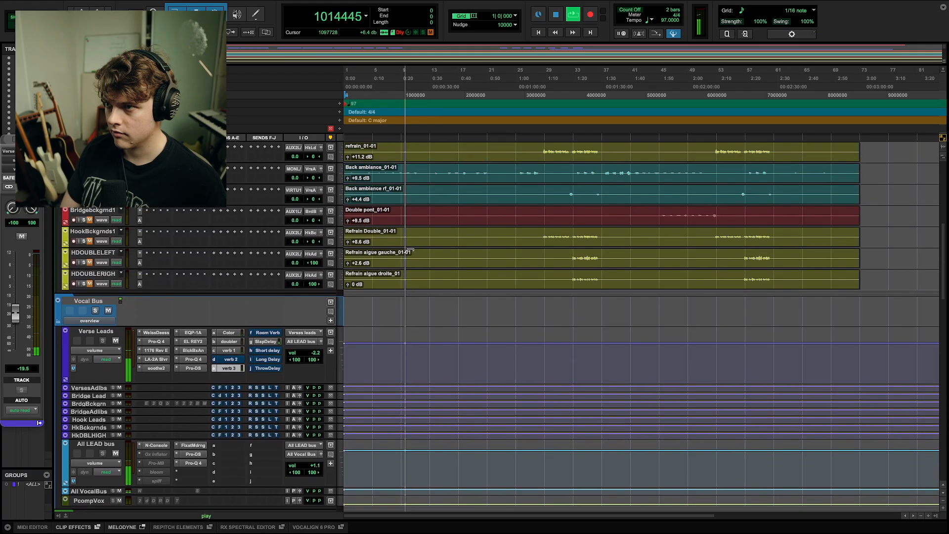
scroll(410, 251, "up", 8)
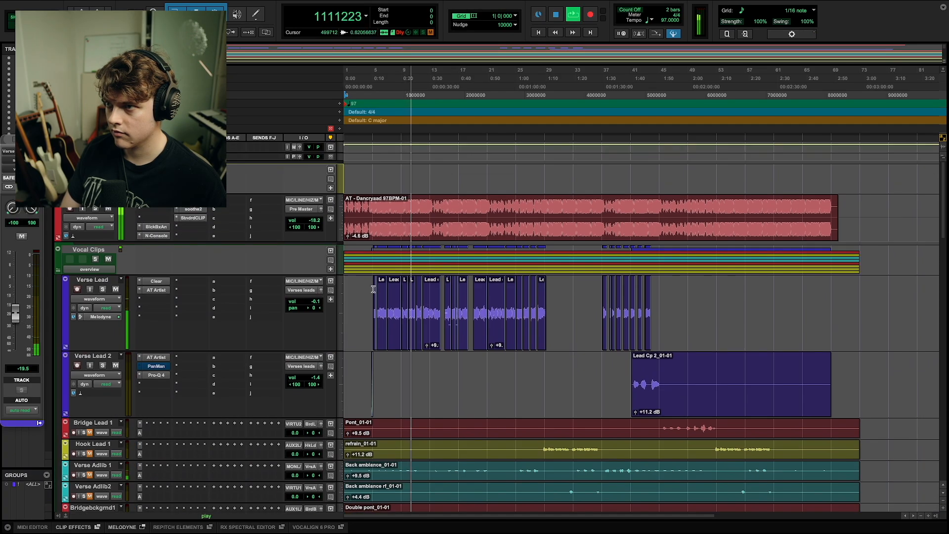
Place the playback start shortly before the first Verse Lead clip, check the vocal tracks during playback, and stop the song.
left_click(365, 293)
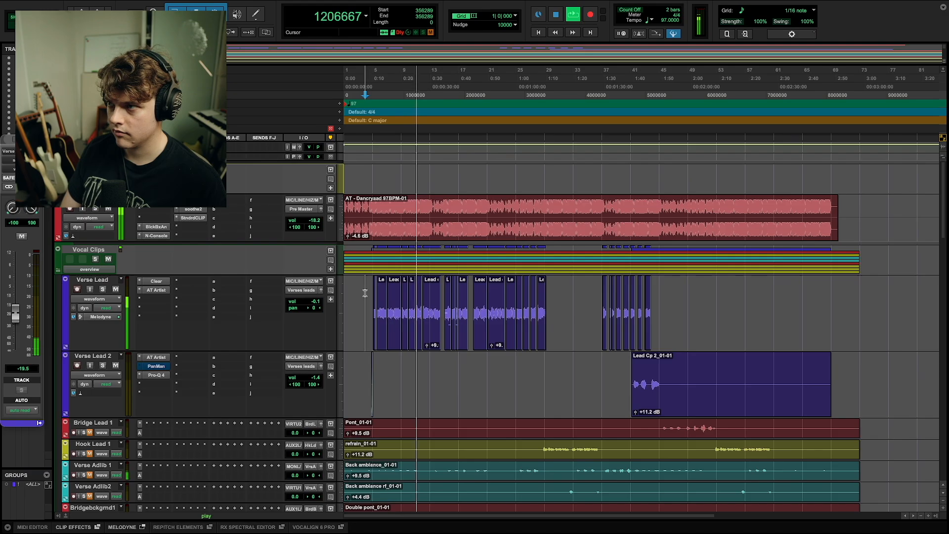
scroll(365, 293, "down", 1)
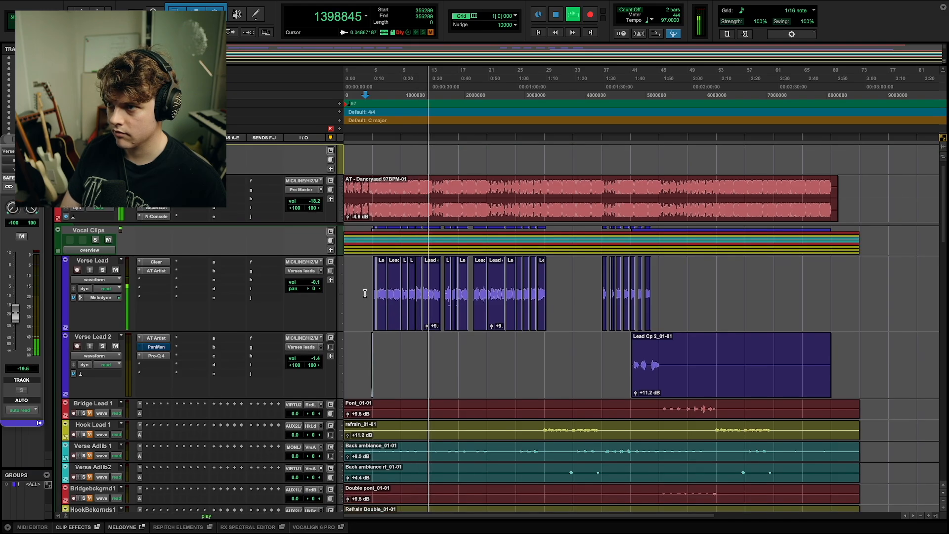
scroll(365, 293, "down", 6)
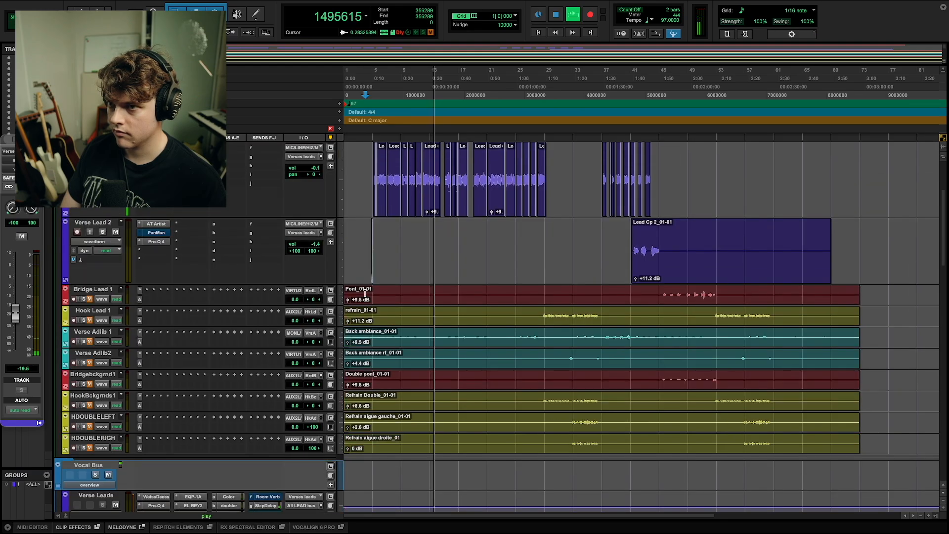
scroll(365, 291, "up", 7)
key("space")
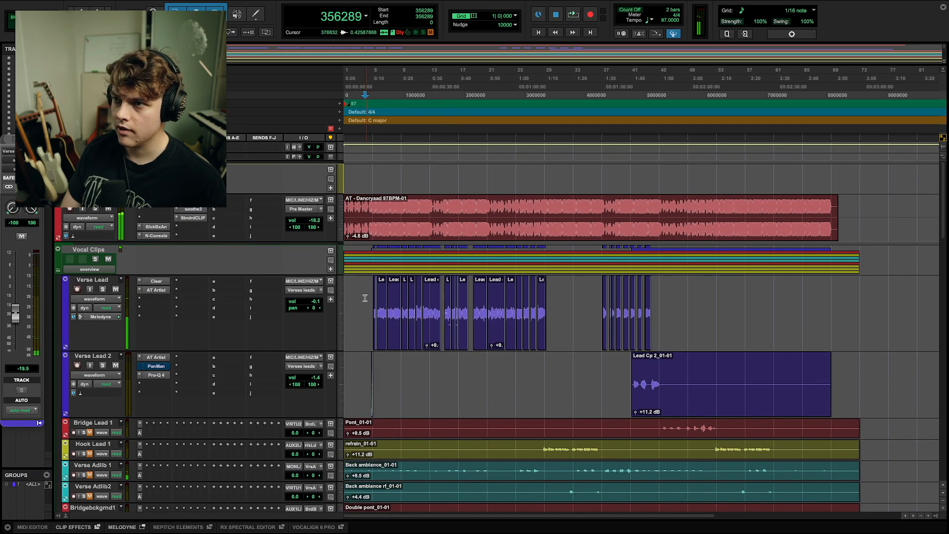